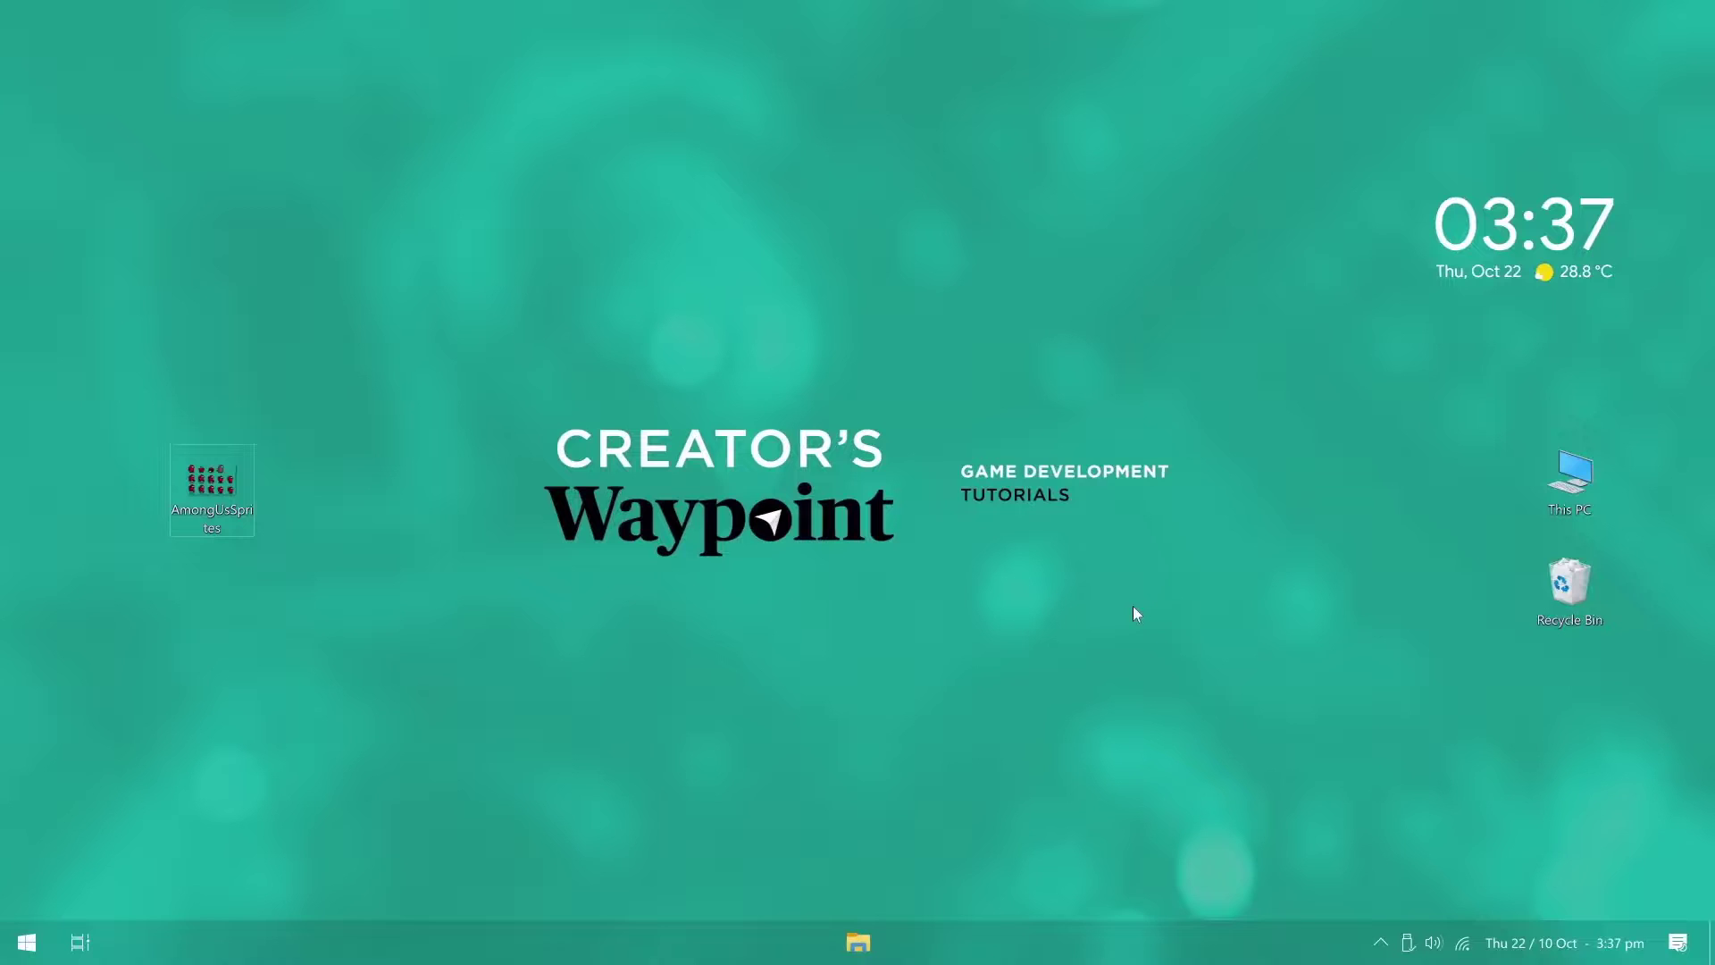
Step: Launch Unity Hub and create a Universal Render Pipeline project named 'Among Us Remake'
left_click(43, 931)
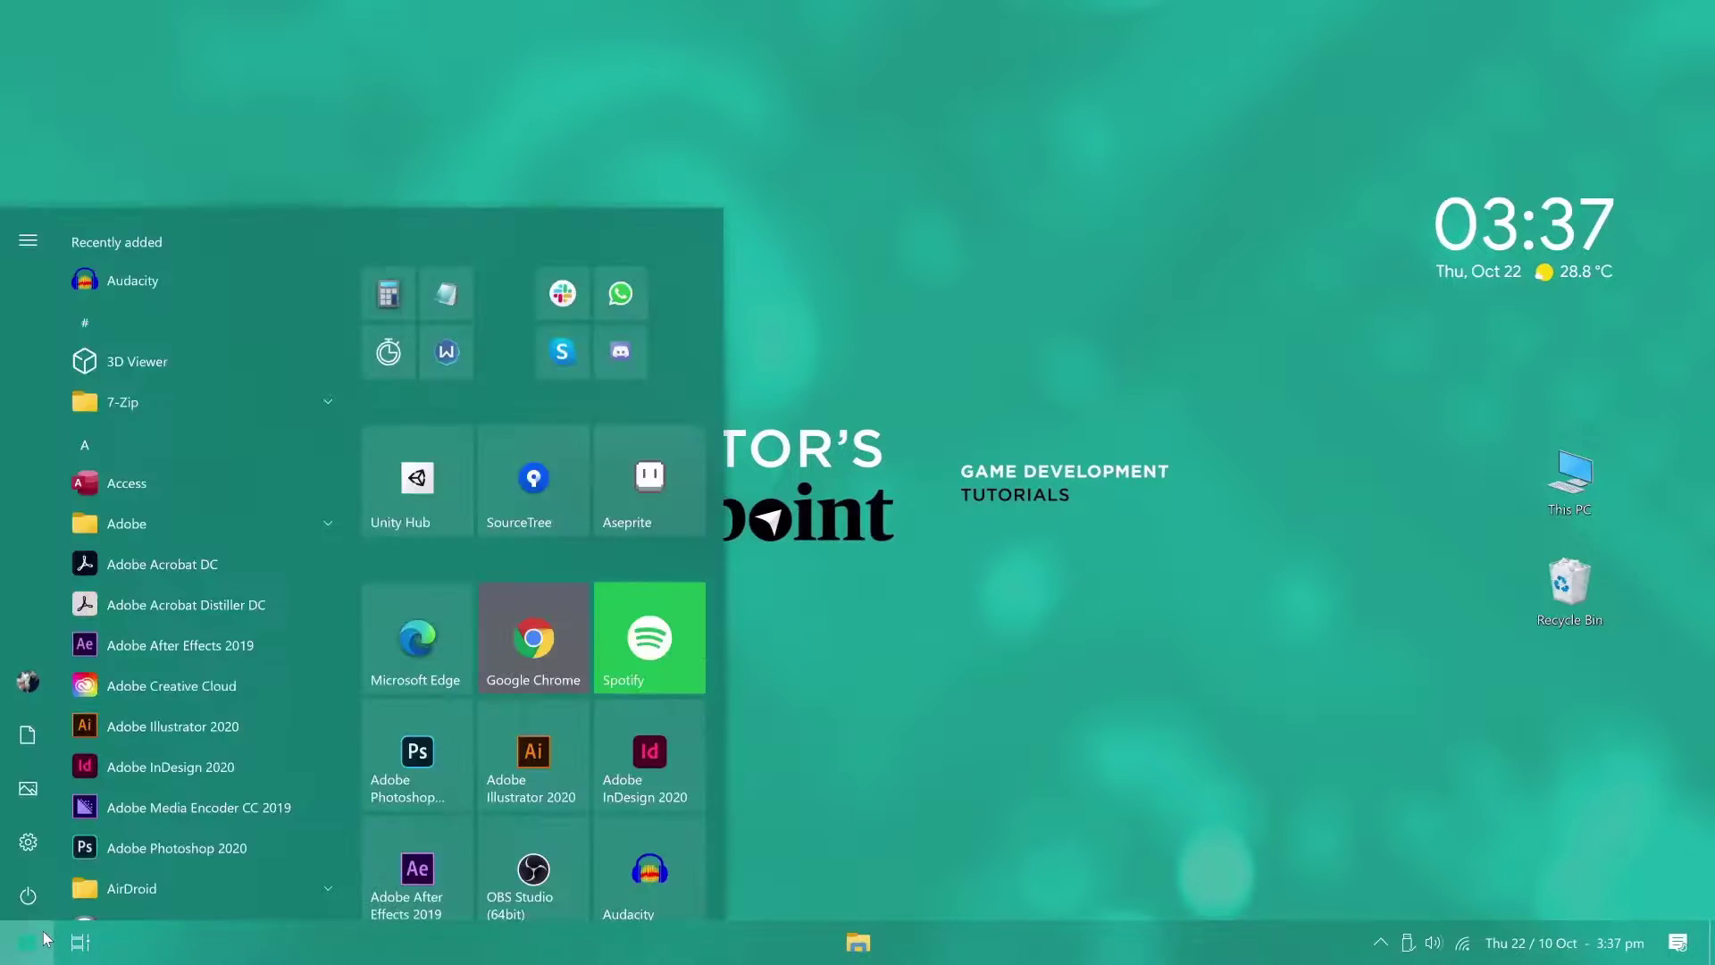
left_click(440, 483)
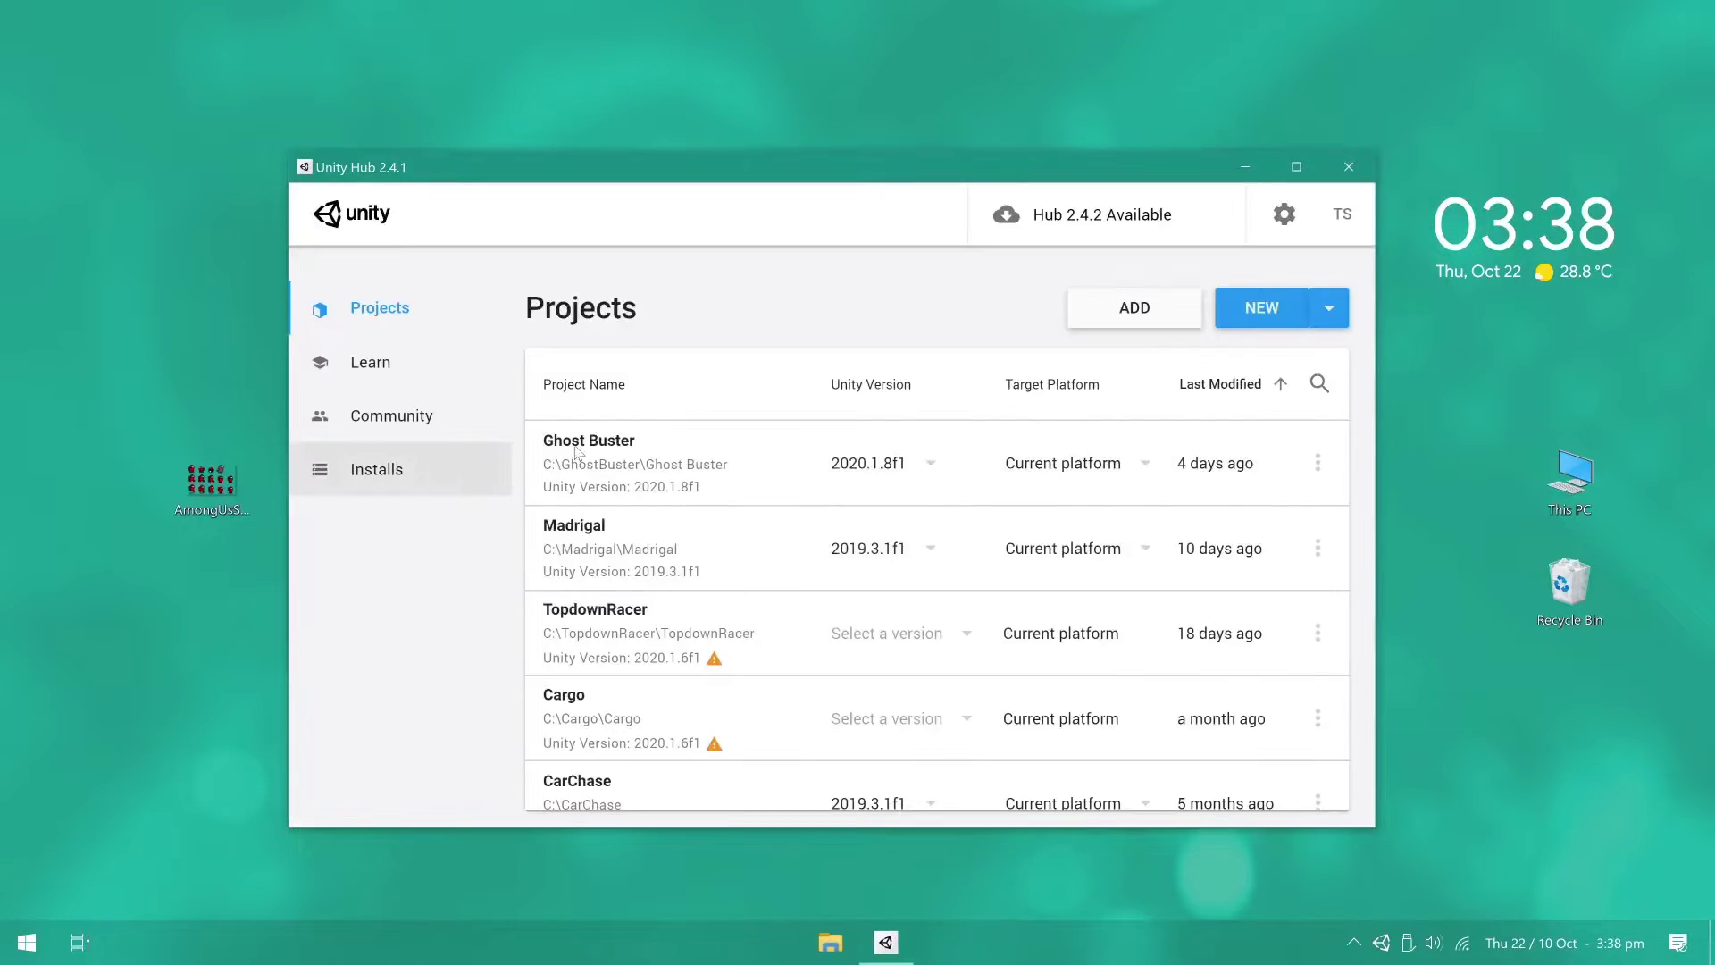
left_click(1240, 315)
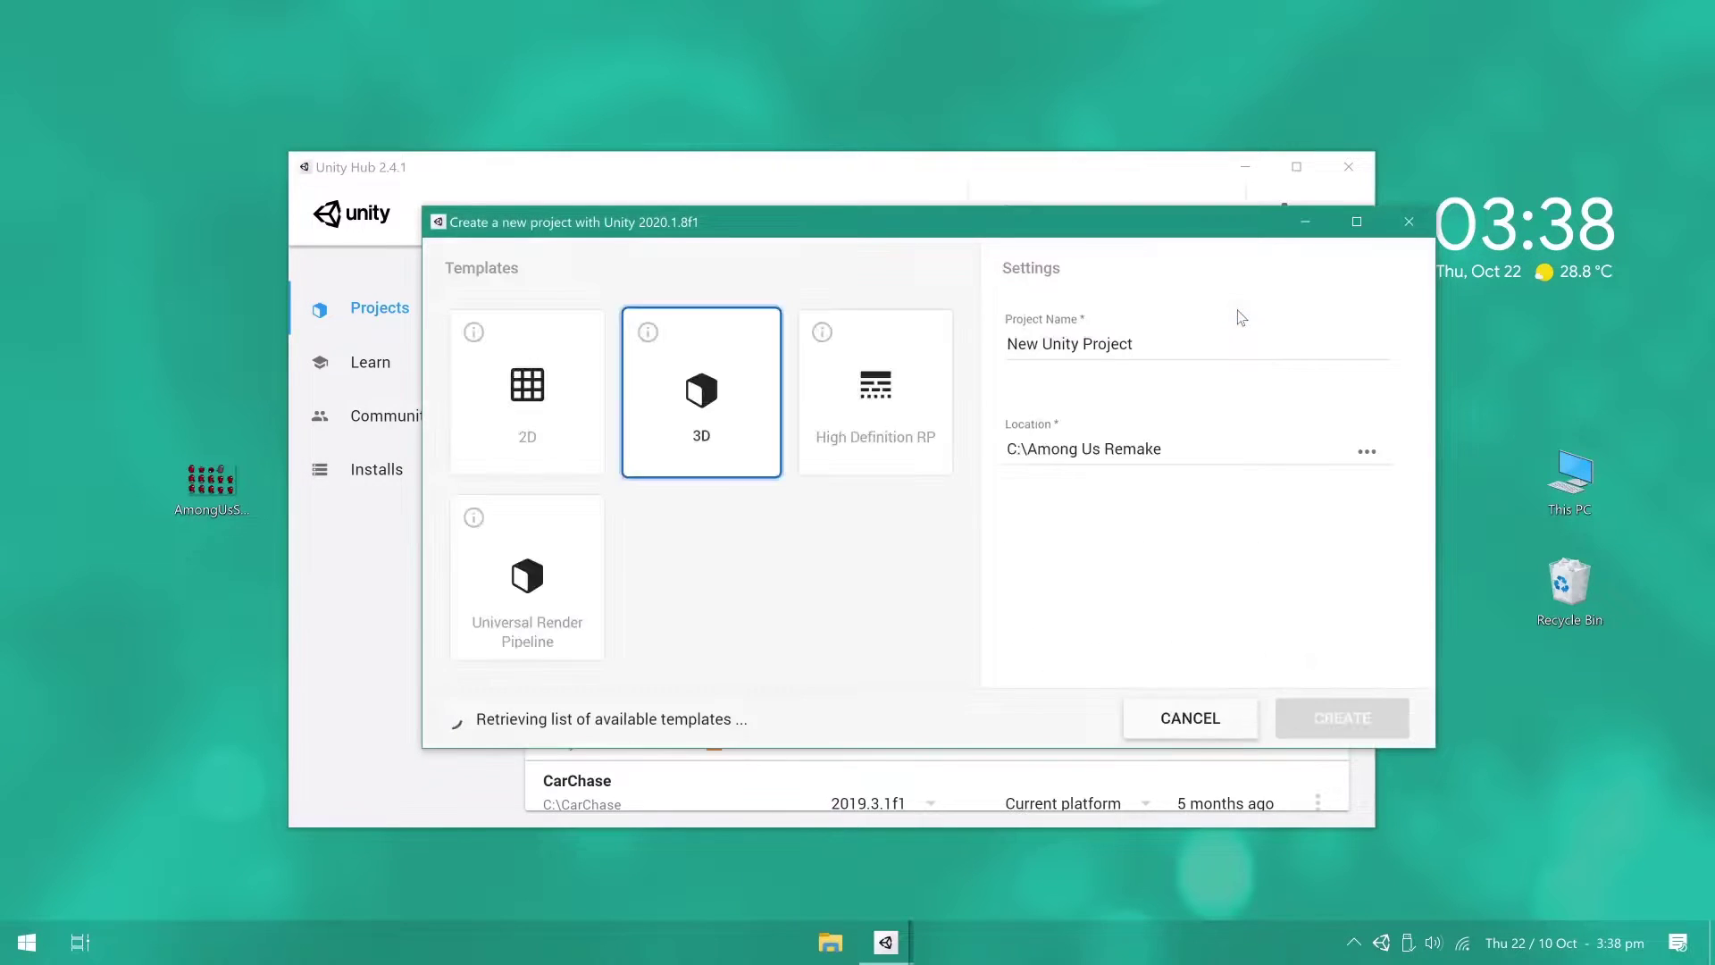
left_click(554, 581)
left_click_drag(1133, 344, 1112, 344)
key("ctrl+a")
type("Among Us Remake")
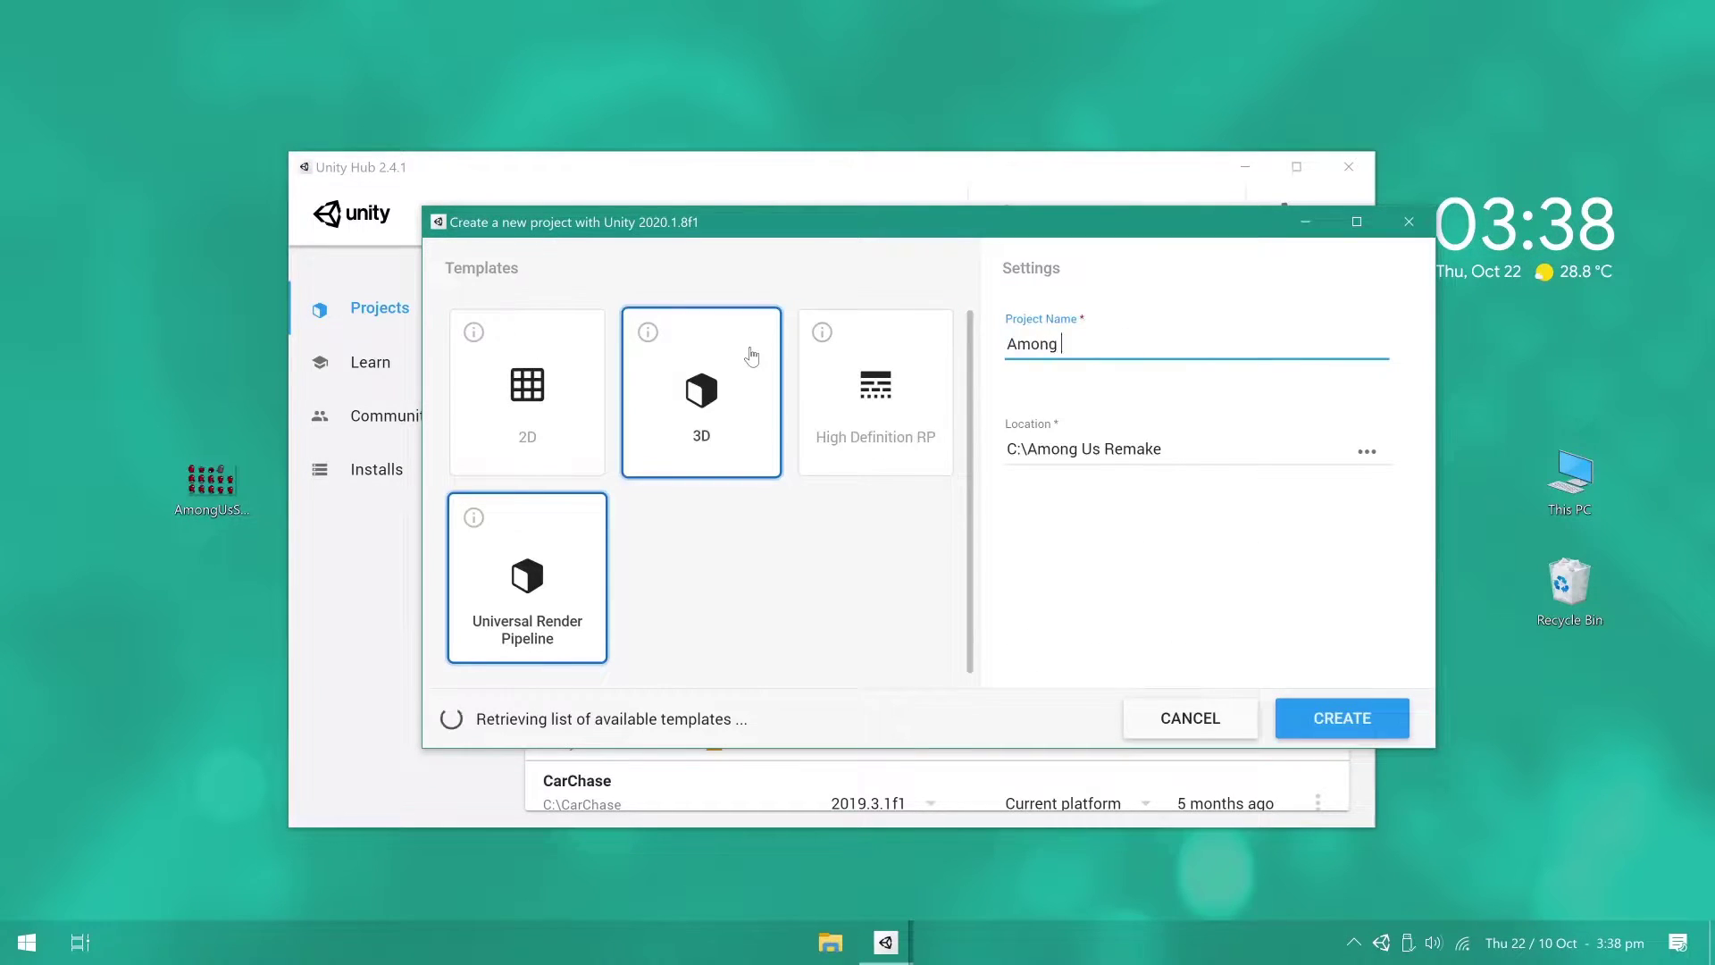
left_click(1270, 583)
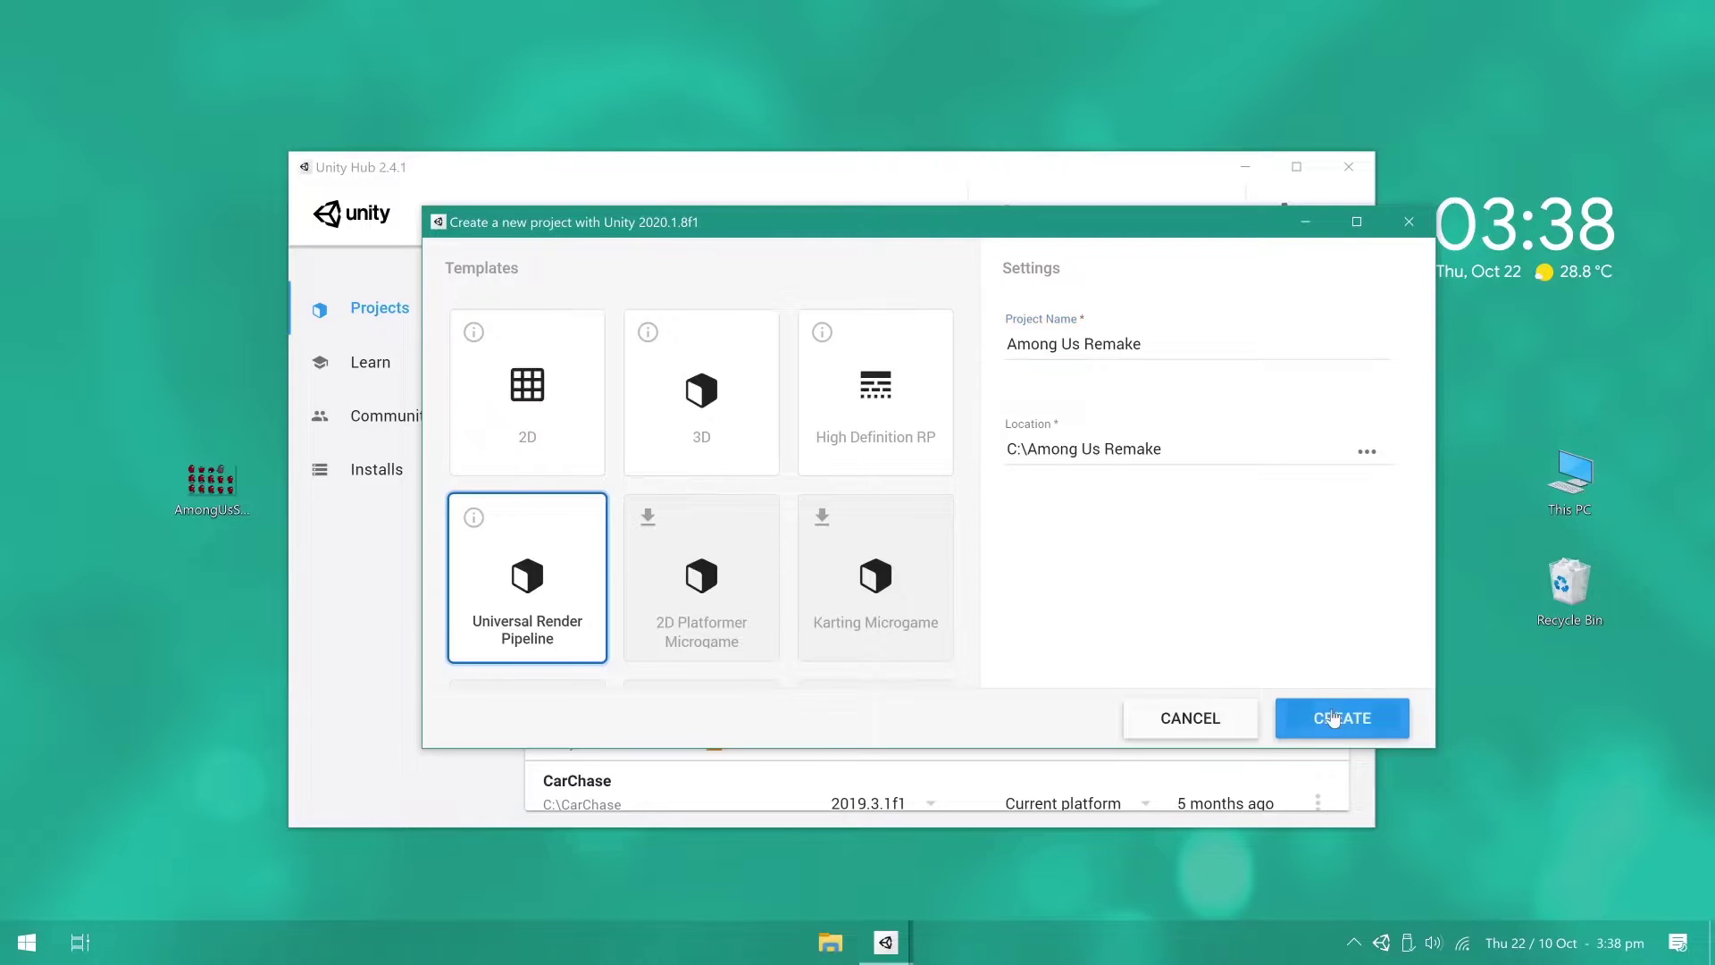
left_click(1333, 718)
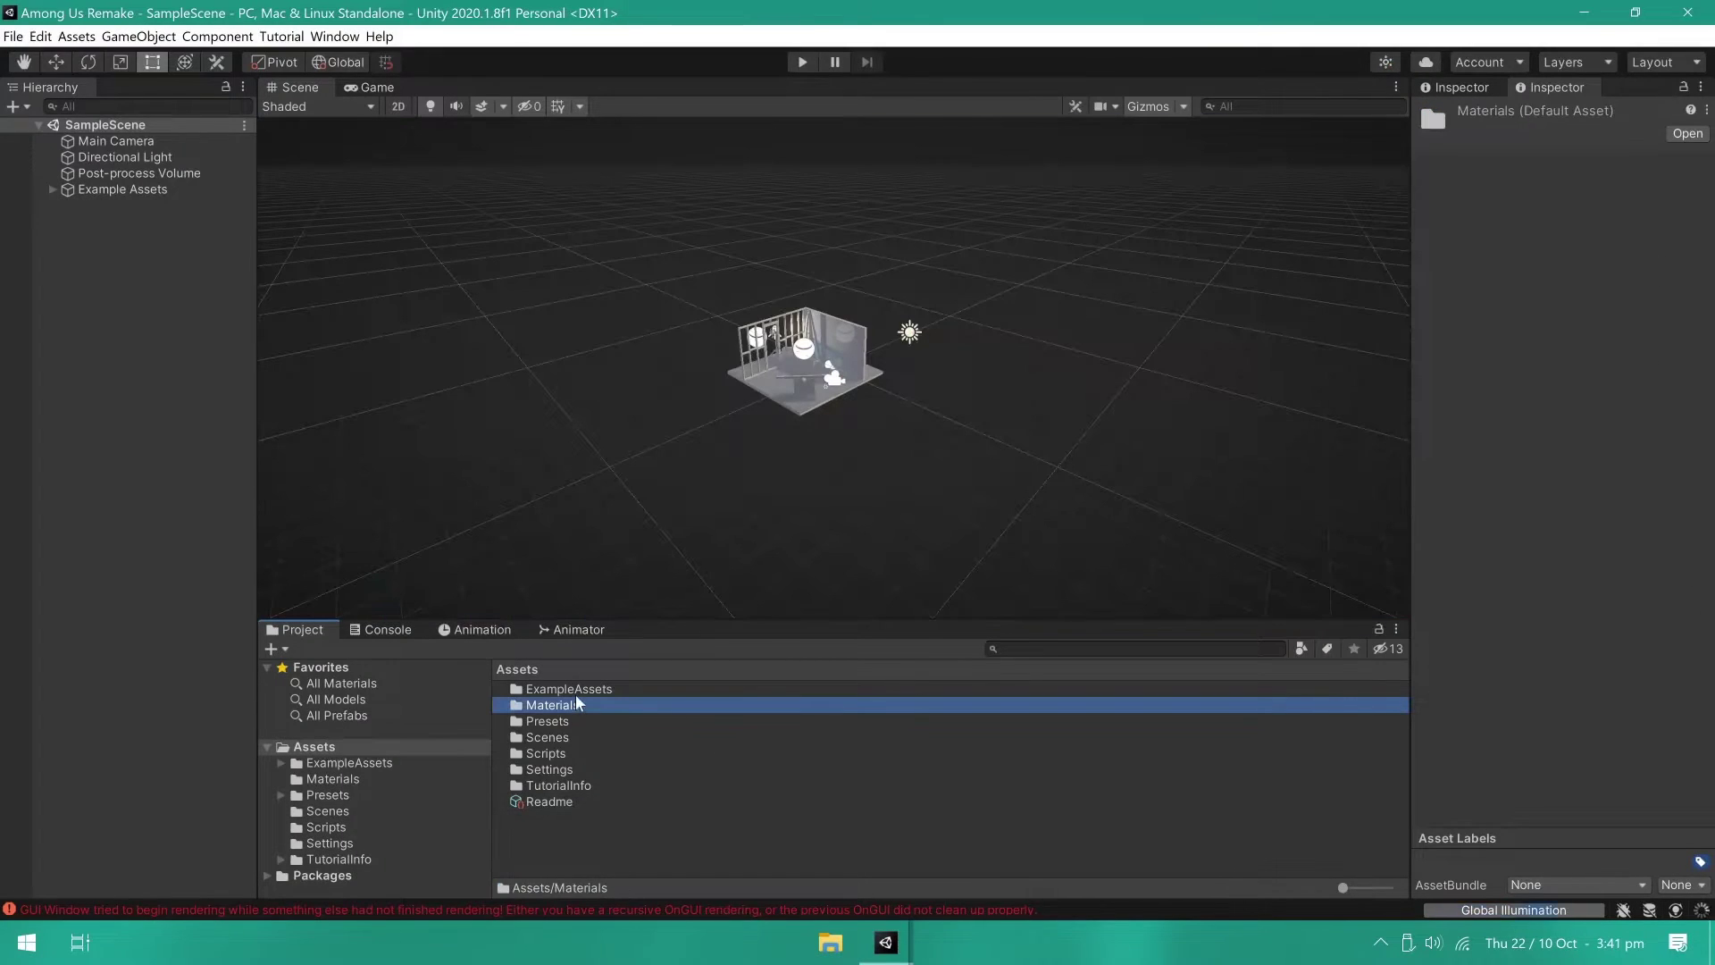
Step: Delete the ExampleAssets, Materials, Presets, Settings and TutorialInfo folders and the Readme
left_click(576, 691)
left_click(572, 706, "ctrl")
left_click(569, 722, "ctrl")
left_click(568, 770, "ctrl")
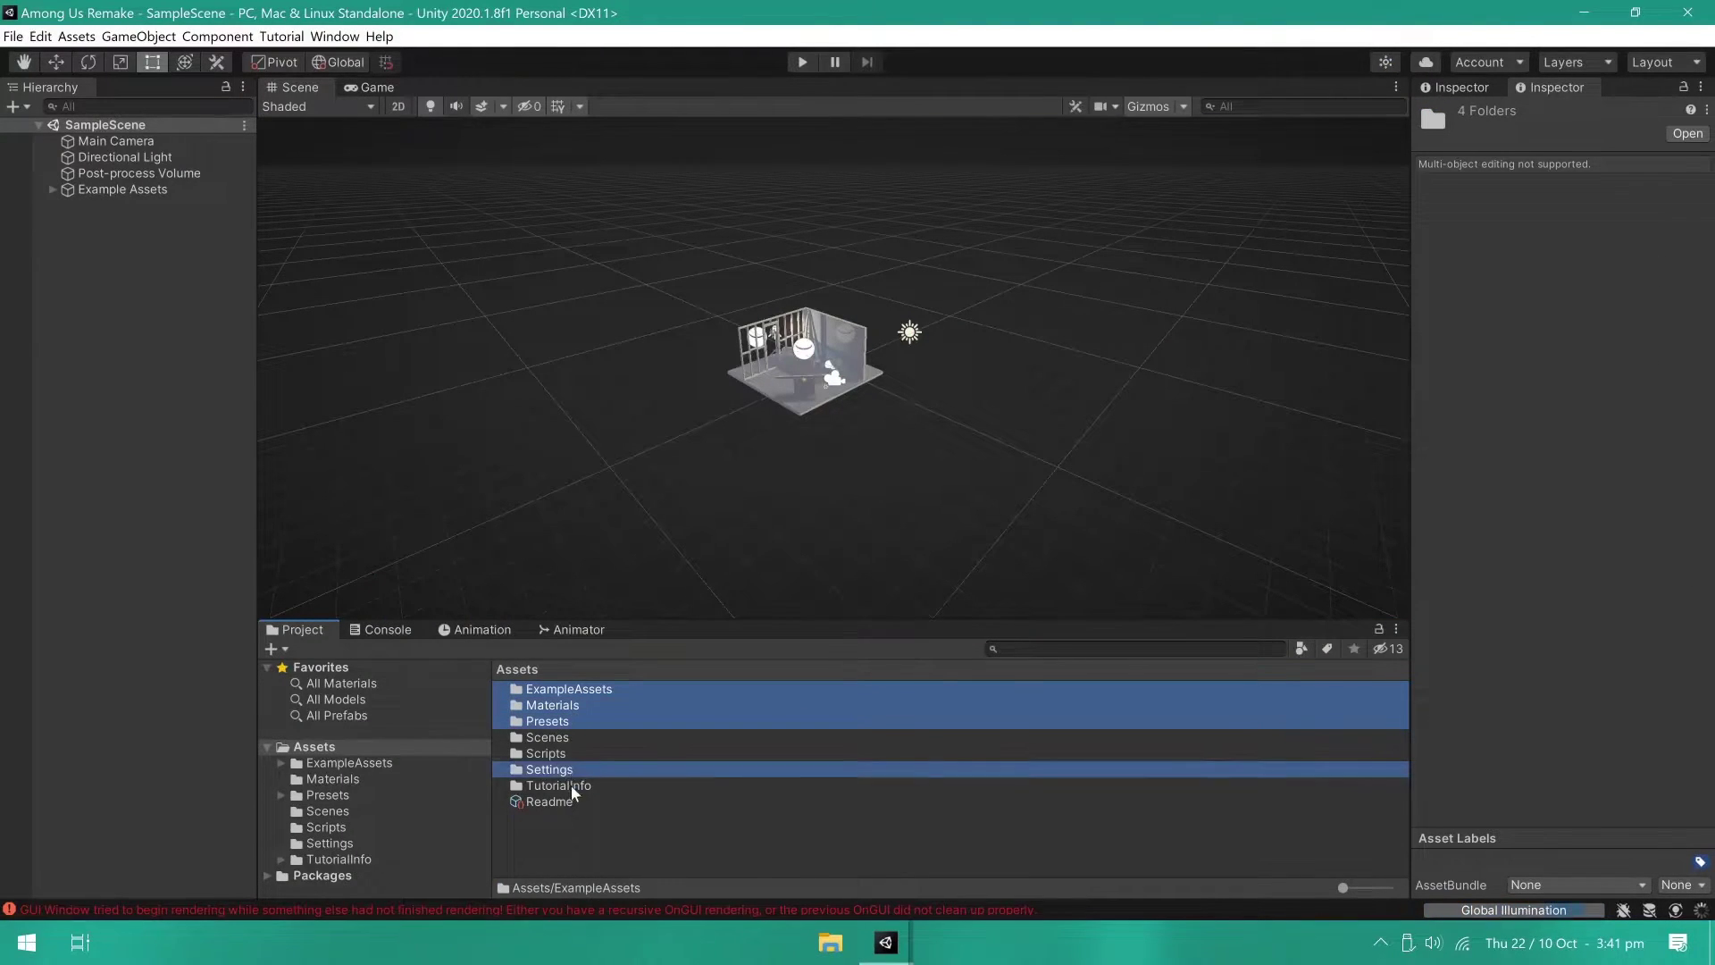
left_click(571, 786, "ctrl")
left_click(567, 800, "ctrl")
key("Delete")
key("Return")
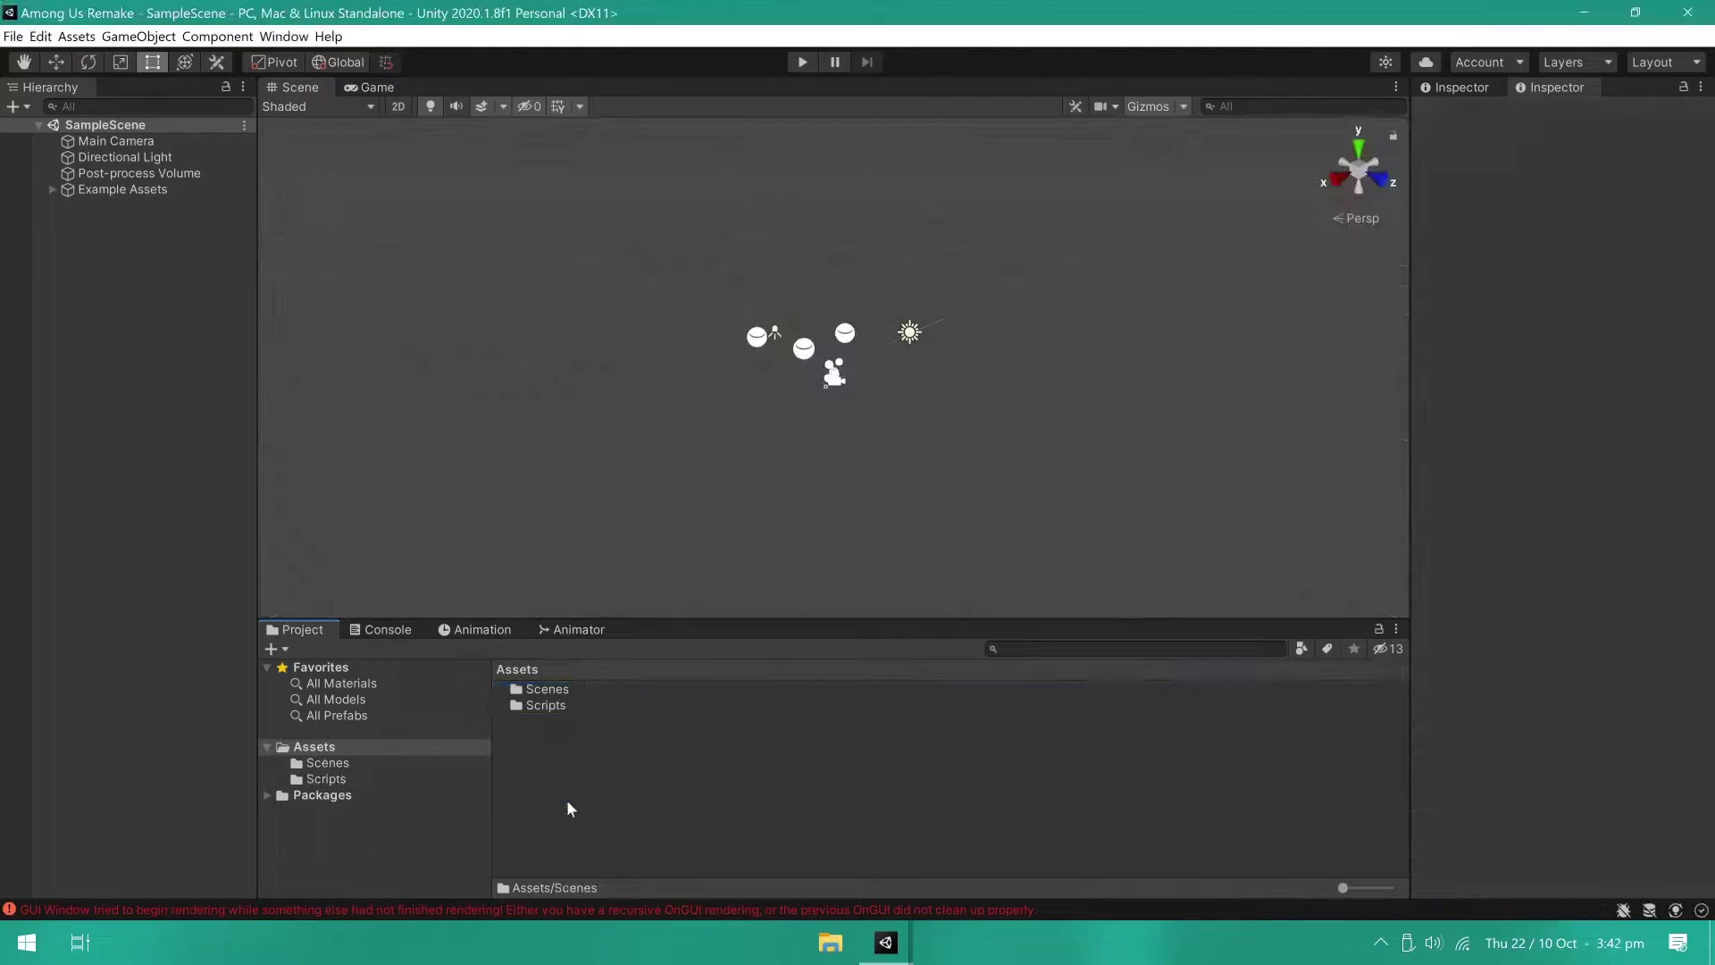
Step: Create a new scene named 'The Skeld' in the Scenes folder
double_click(546, 690)
left_click(563, 706)
left_click(570, 693, "ctrl")
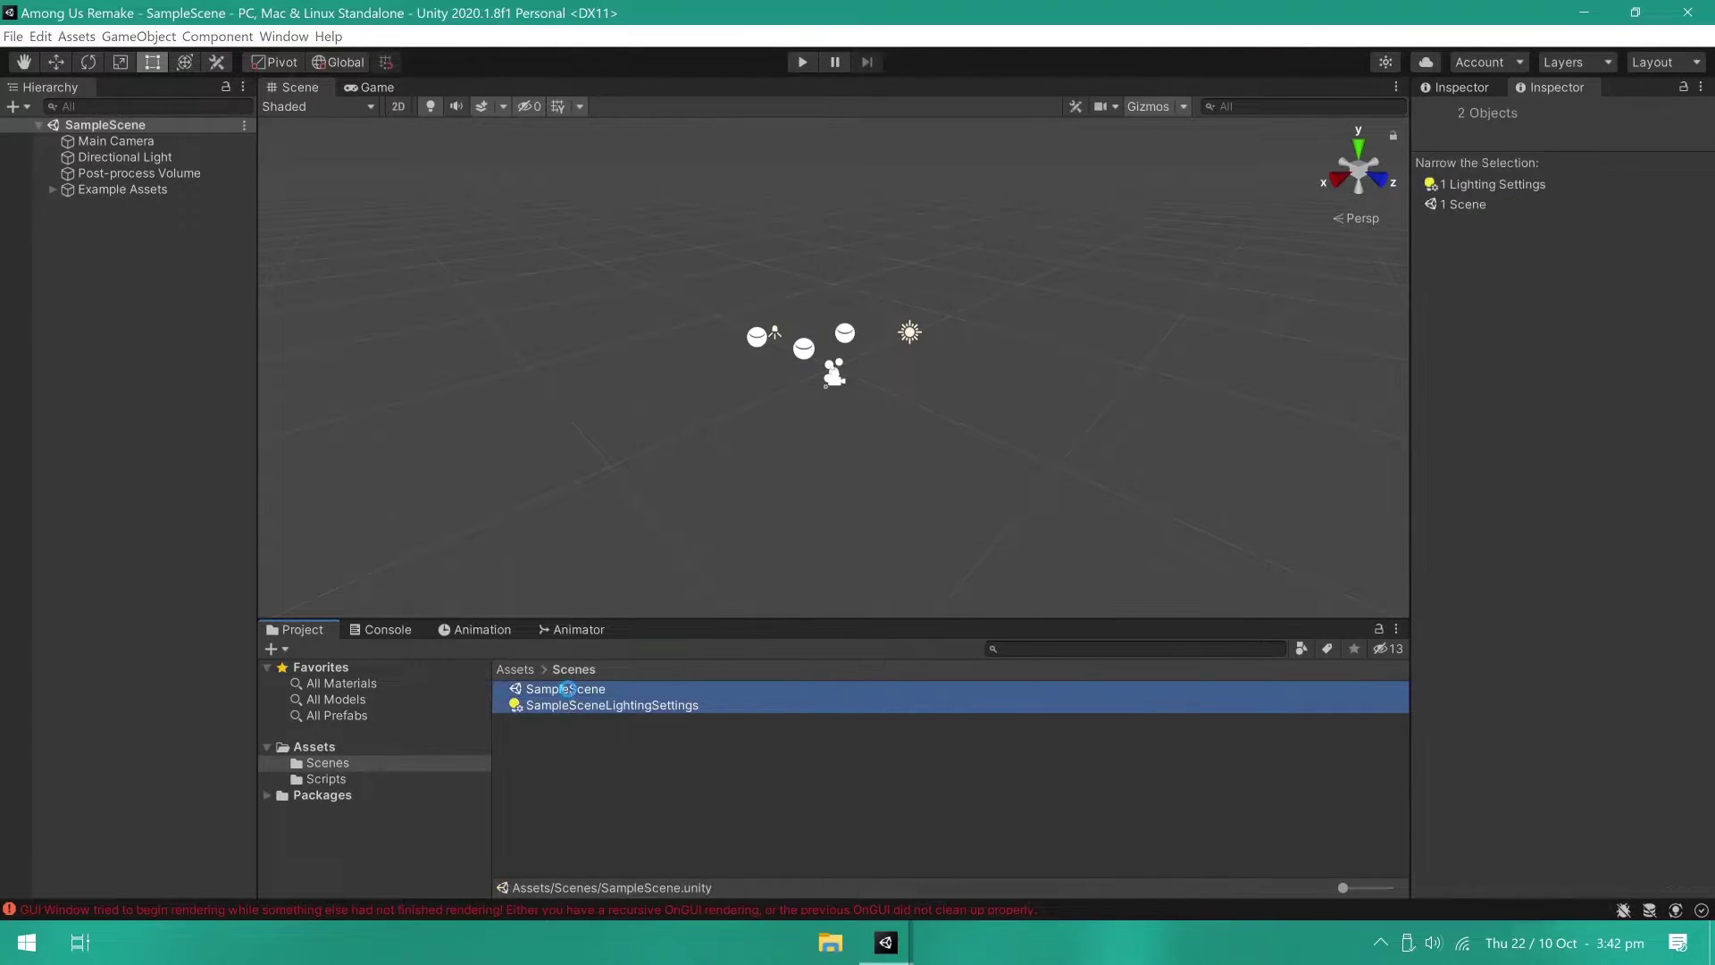
right_click(569, 689)
mouse_move(763, 236)
left_click(891, 364)
type("The Skeld")
key("Return")
key("Return")
key("Return")
Step: Delete the Directional Light and make the Main Camera orthographic with size 8
left_click(138, 157)
key("Delete")
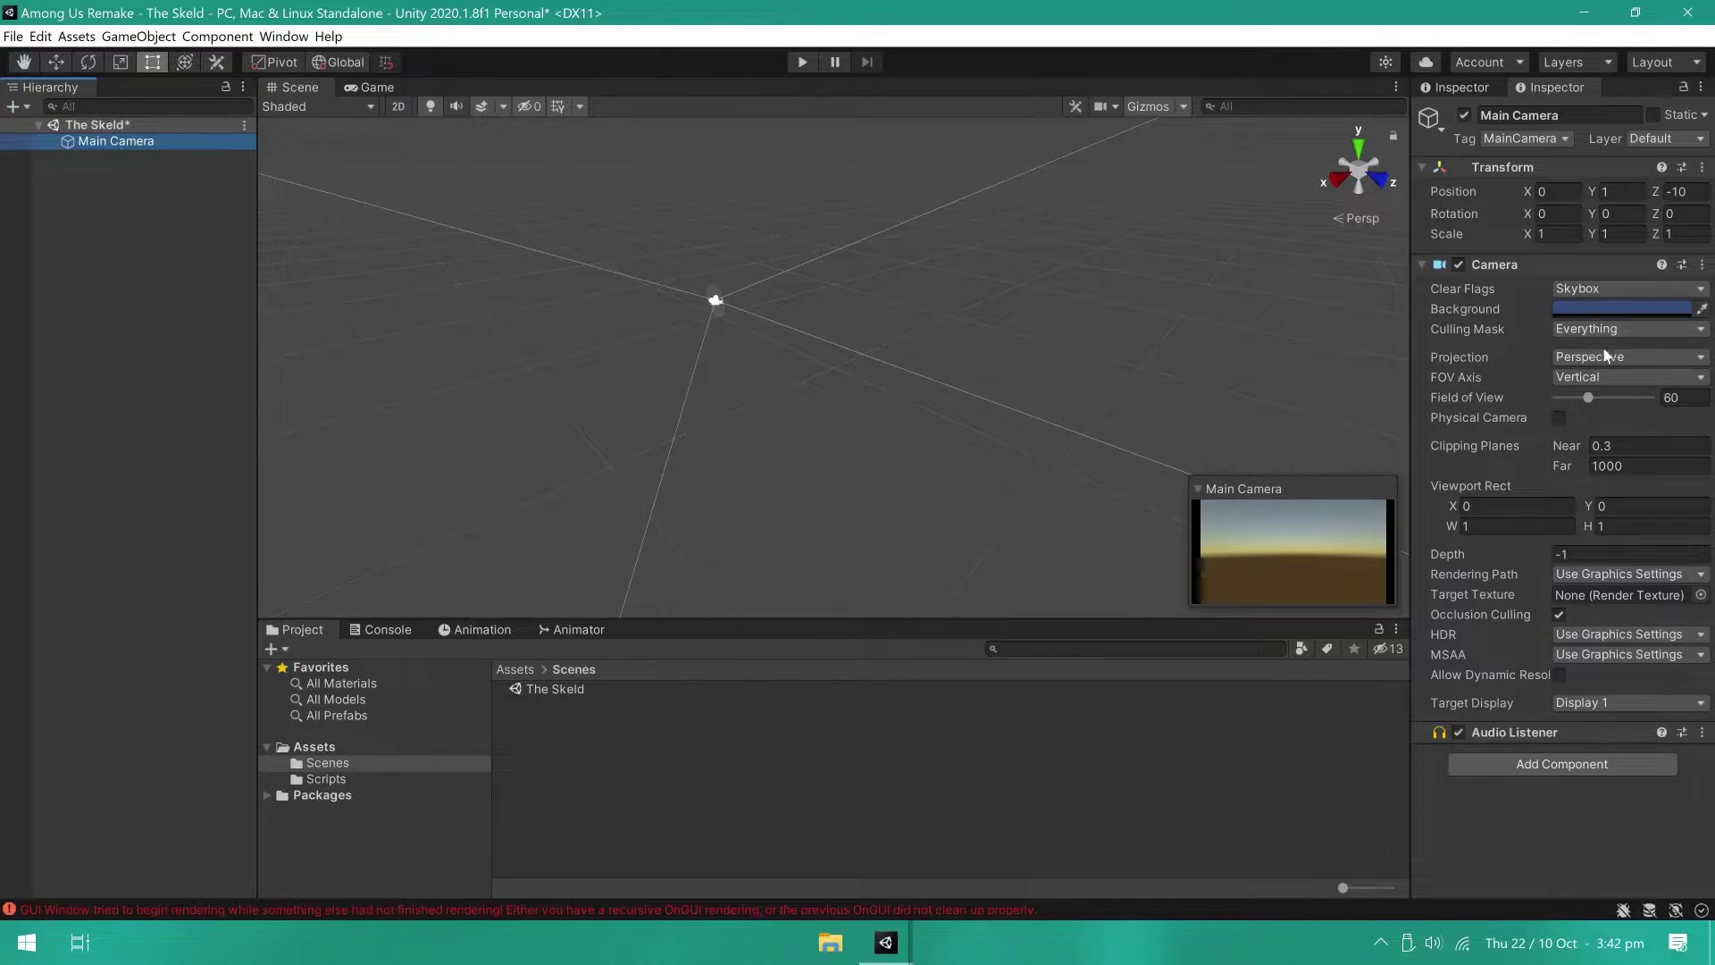
left_click(1605, 356)
left_click(1599, 394)
left_click(1599, 377)
type("8")
Step: Eyedrop a teal colour as the camera background
left_click(1702, 309)
left_click(1139, 954)
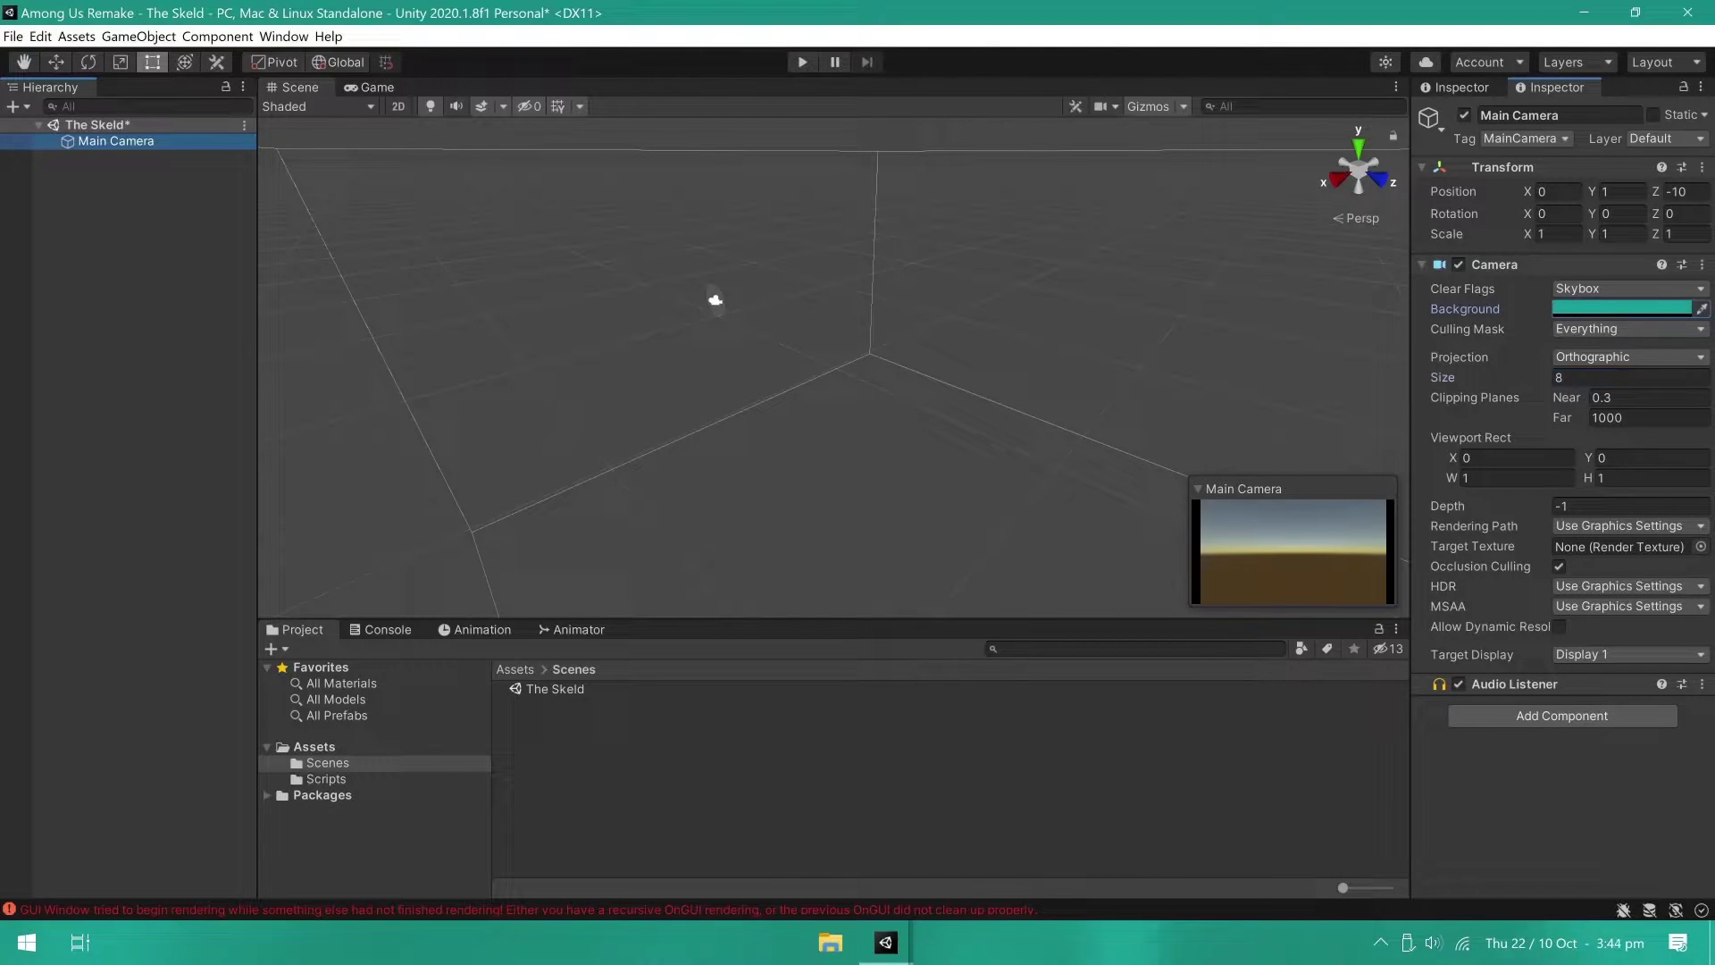
left_click(516, 670)
left_click(559, 781)
Step: Create a URP Pipeline Asset with its renderer, keeping the default name
right_click(560, 781)
mouse_move(667, 330)
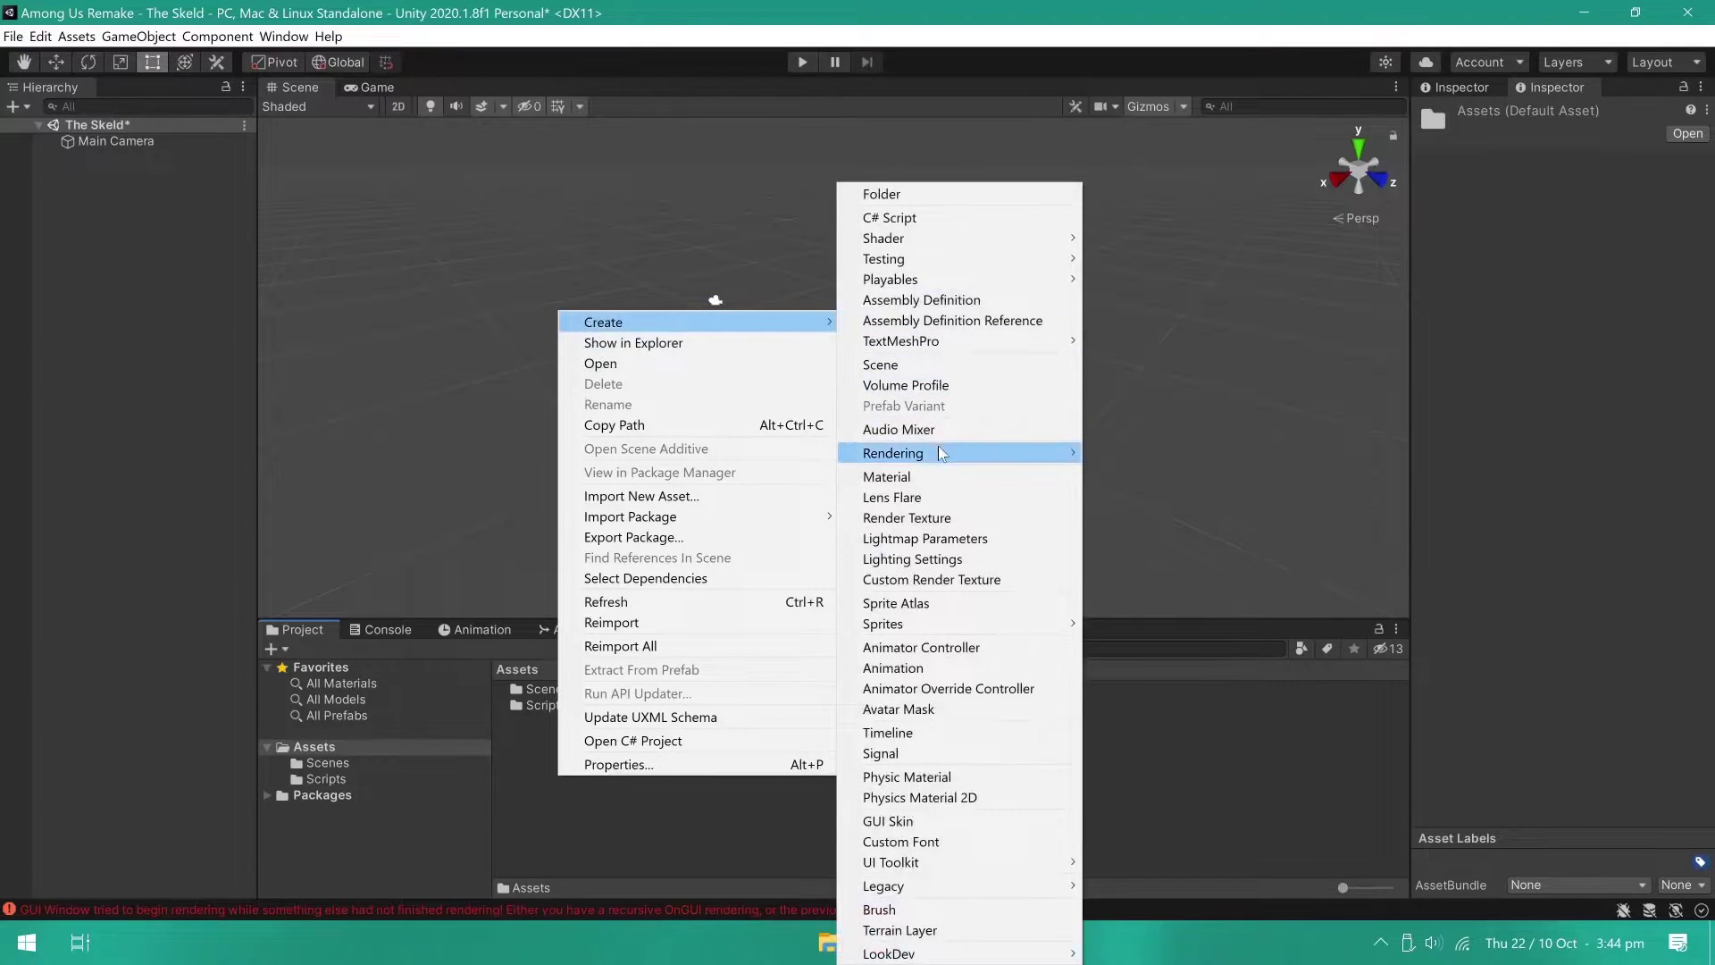
mouse_move(897, 453)
mouse_move(1125, 460)
left_click(1419, 453)
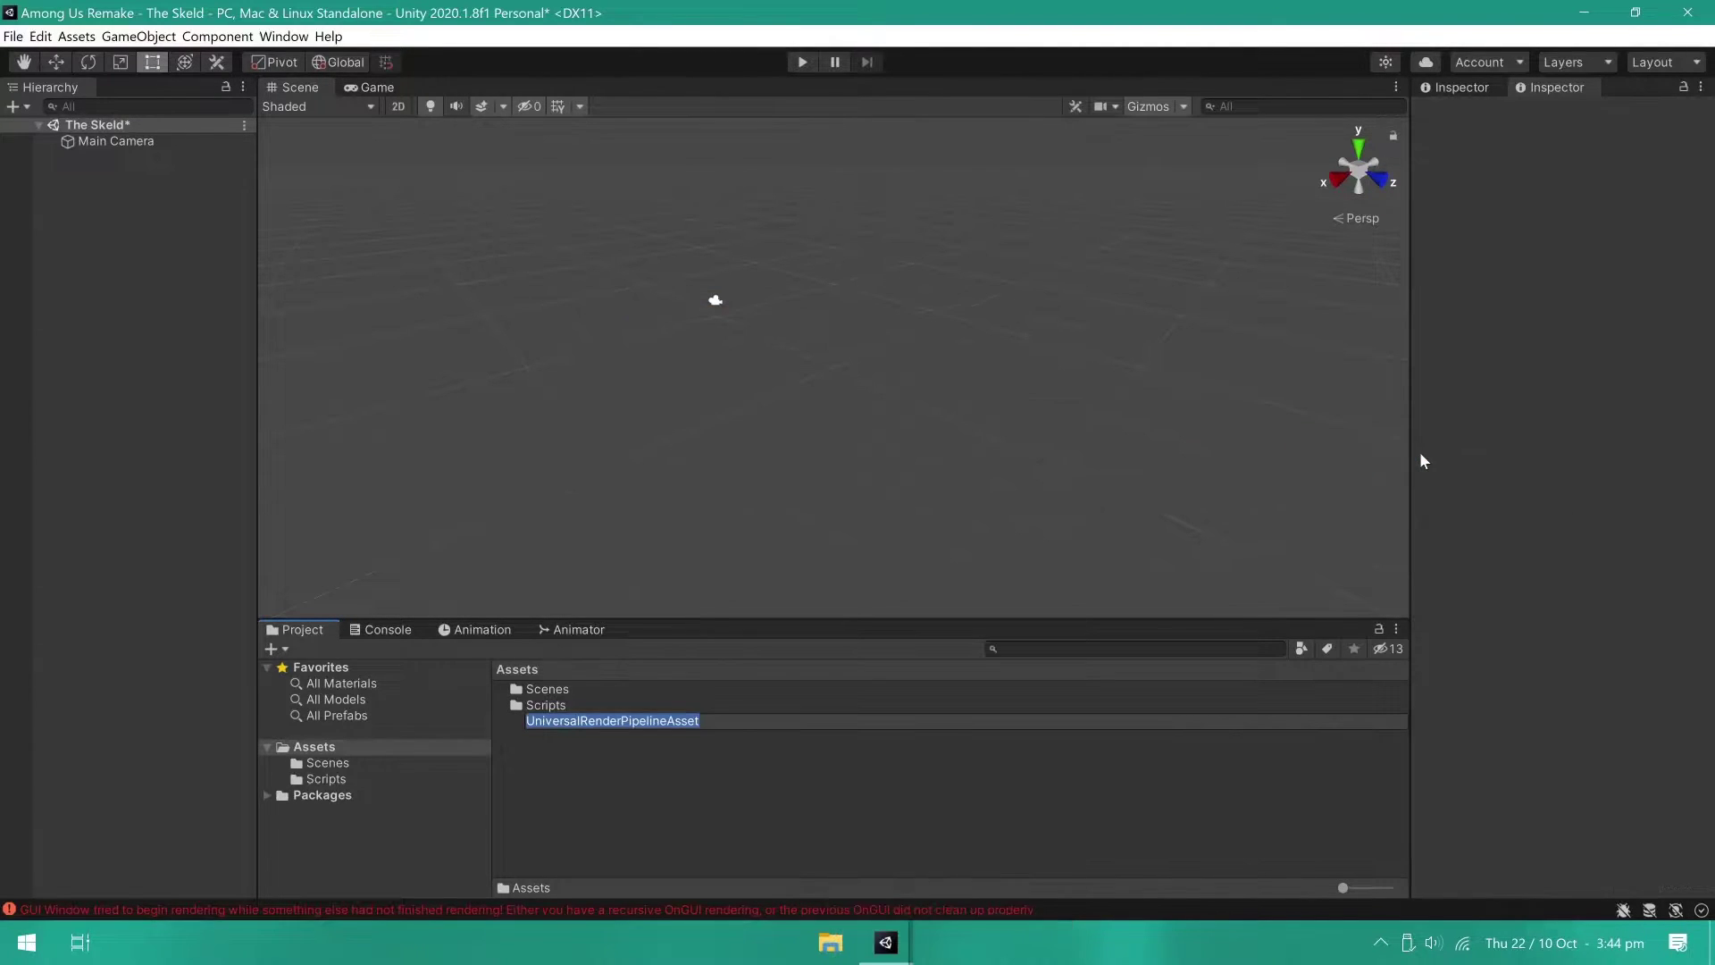
key("Return")
Step: Create a 2D Renderer asset named '2D Renderer Data'
right_click(1014, 781)
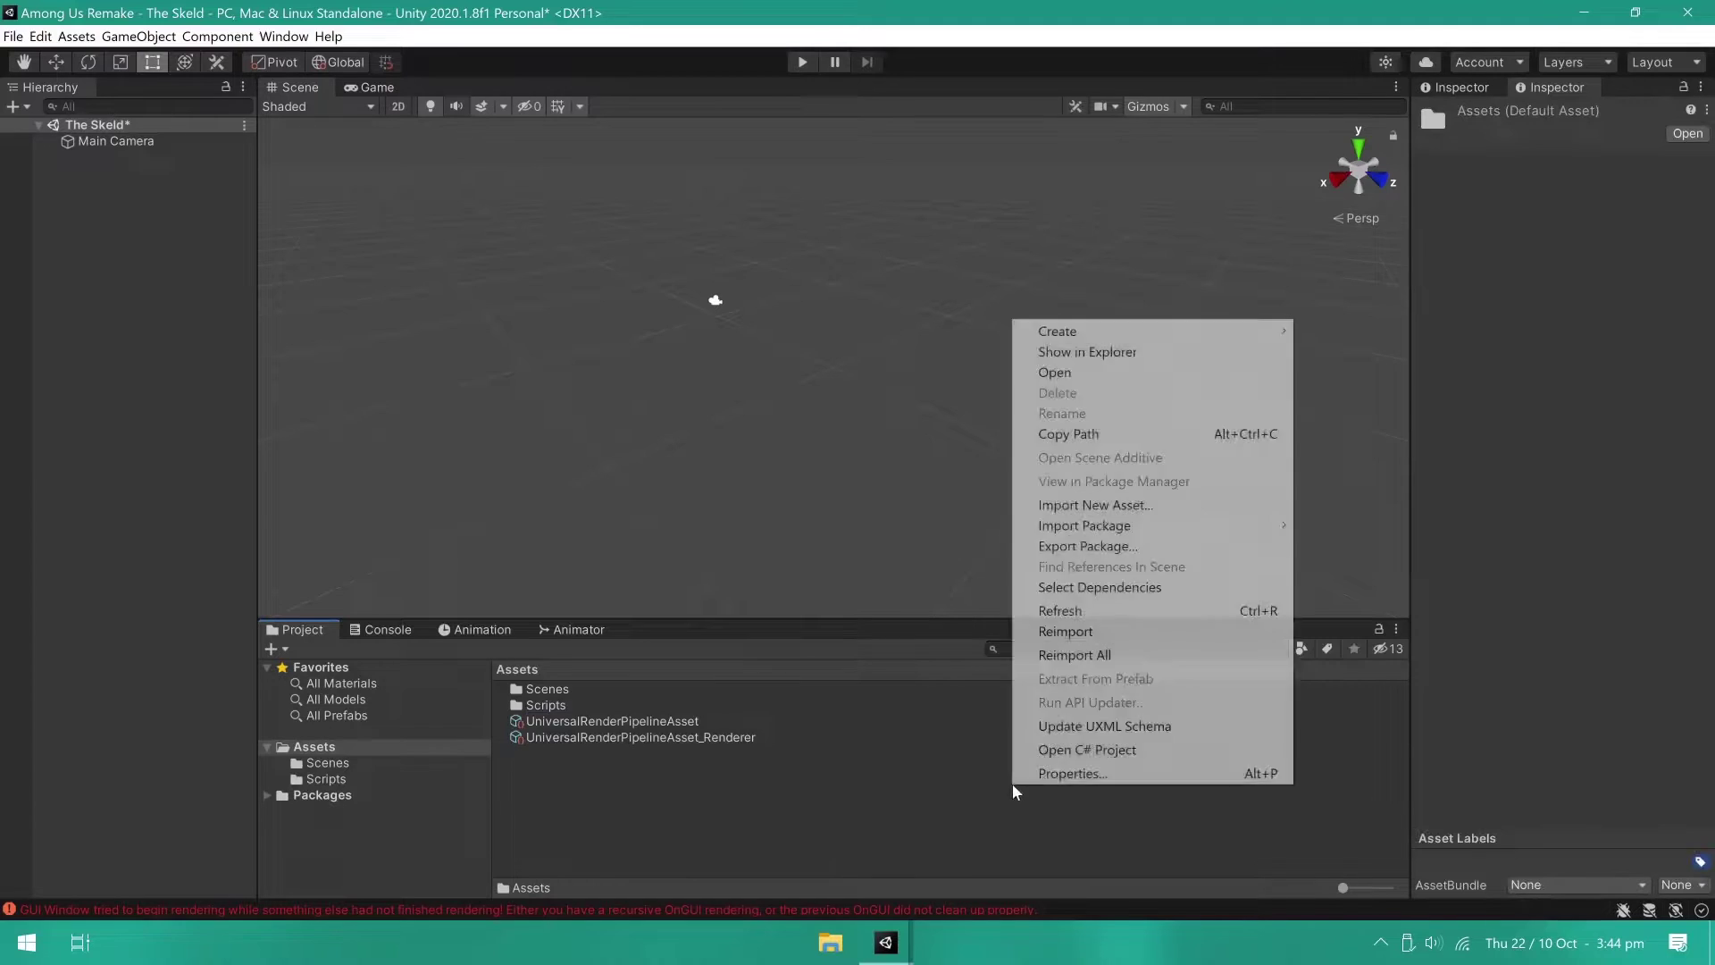
mouse_move(1148, 333)
mouse_move(1415, 466)
mouse_move(1260, 454)
left_click(1386, 499)
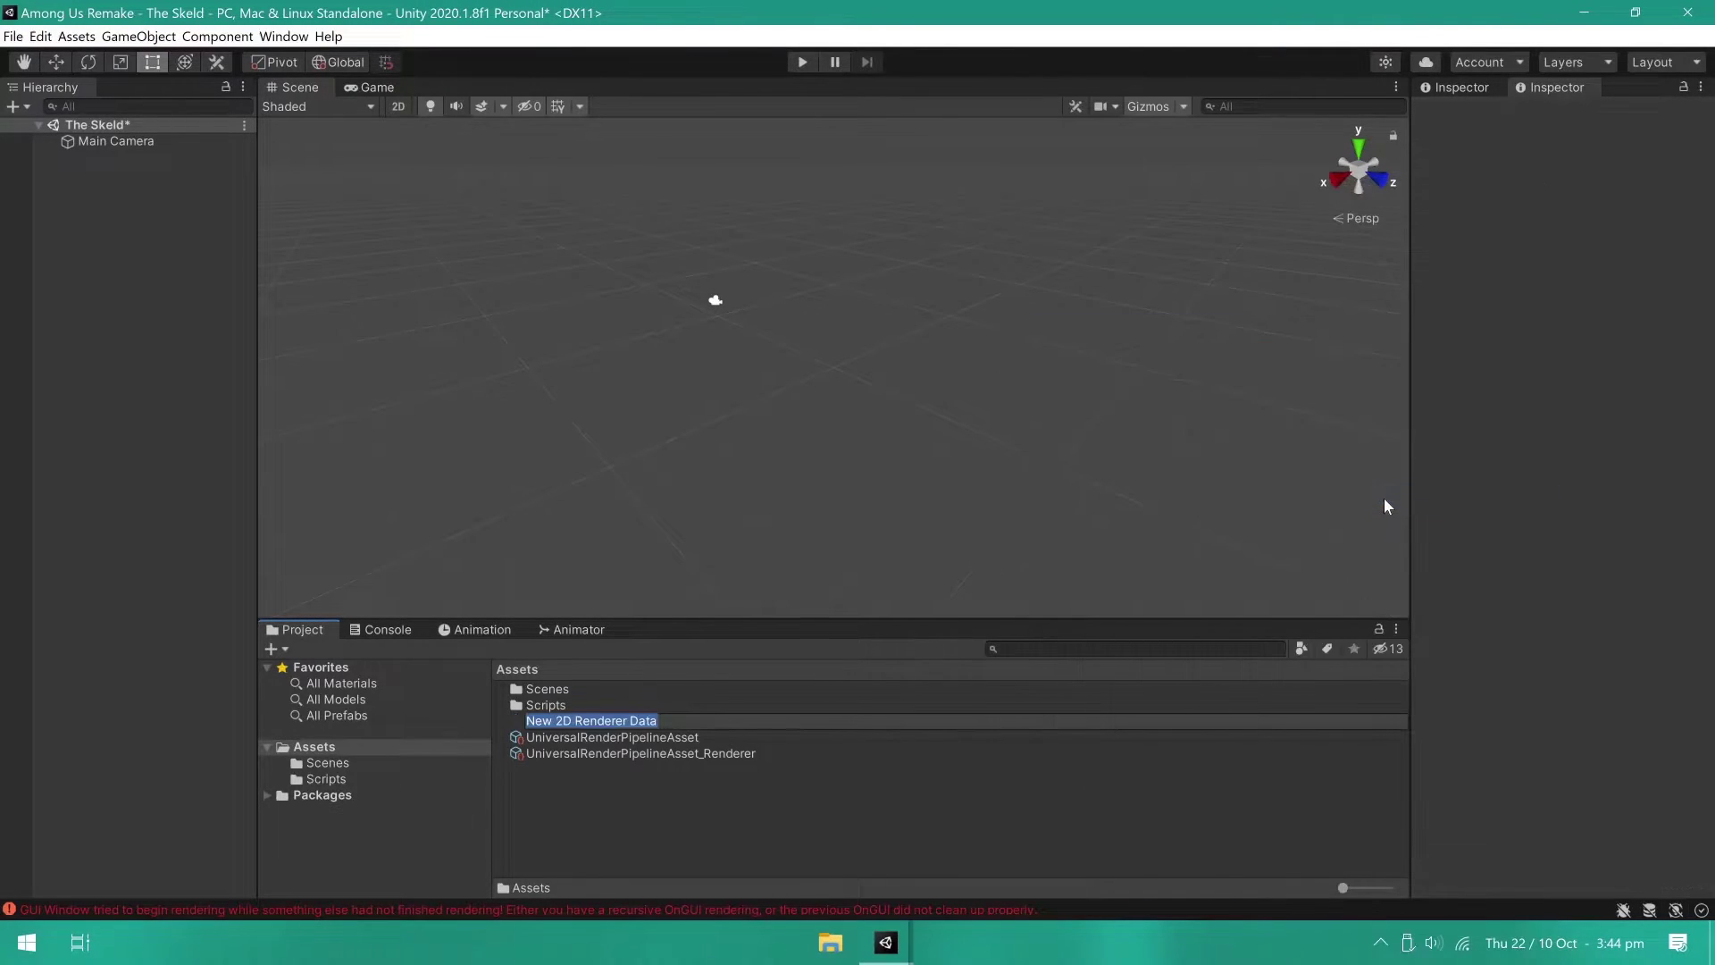
key("Home")
key("Delete")
key("Delete")
key("Delete")
key("Delete")
key("Return")
Step: Delete the forward renderer and set 2D Renderer Data's transparency sort mode to Custom Axis
left_click(766, 752)
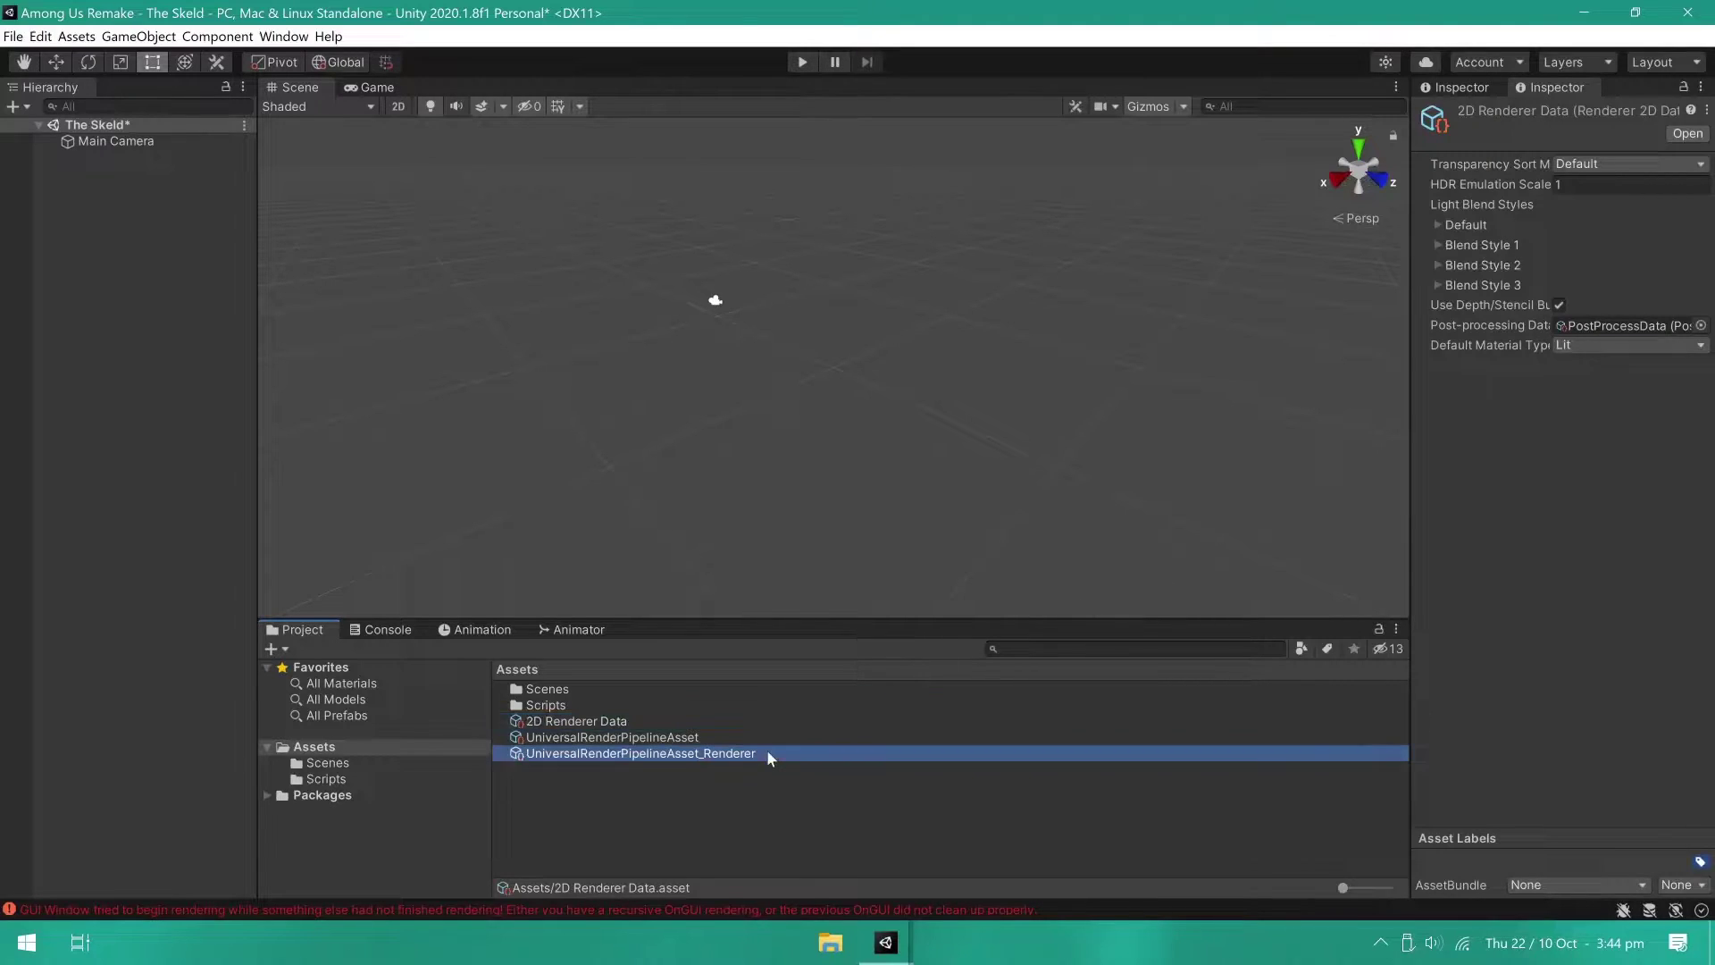
key("Delete")
key("Return")
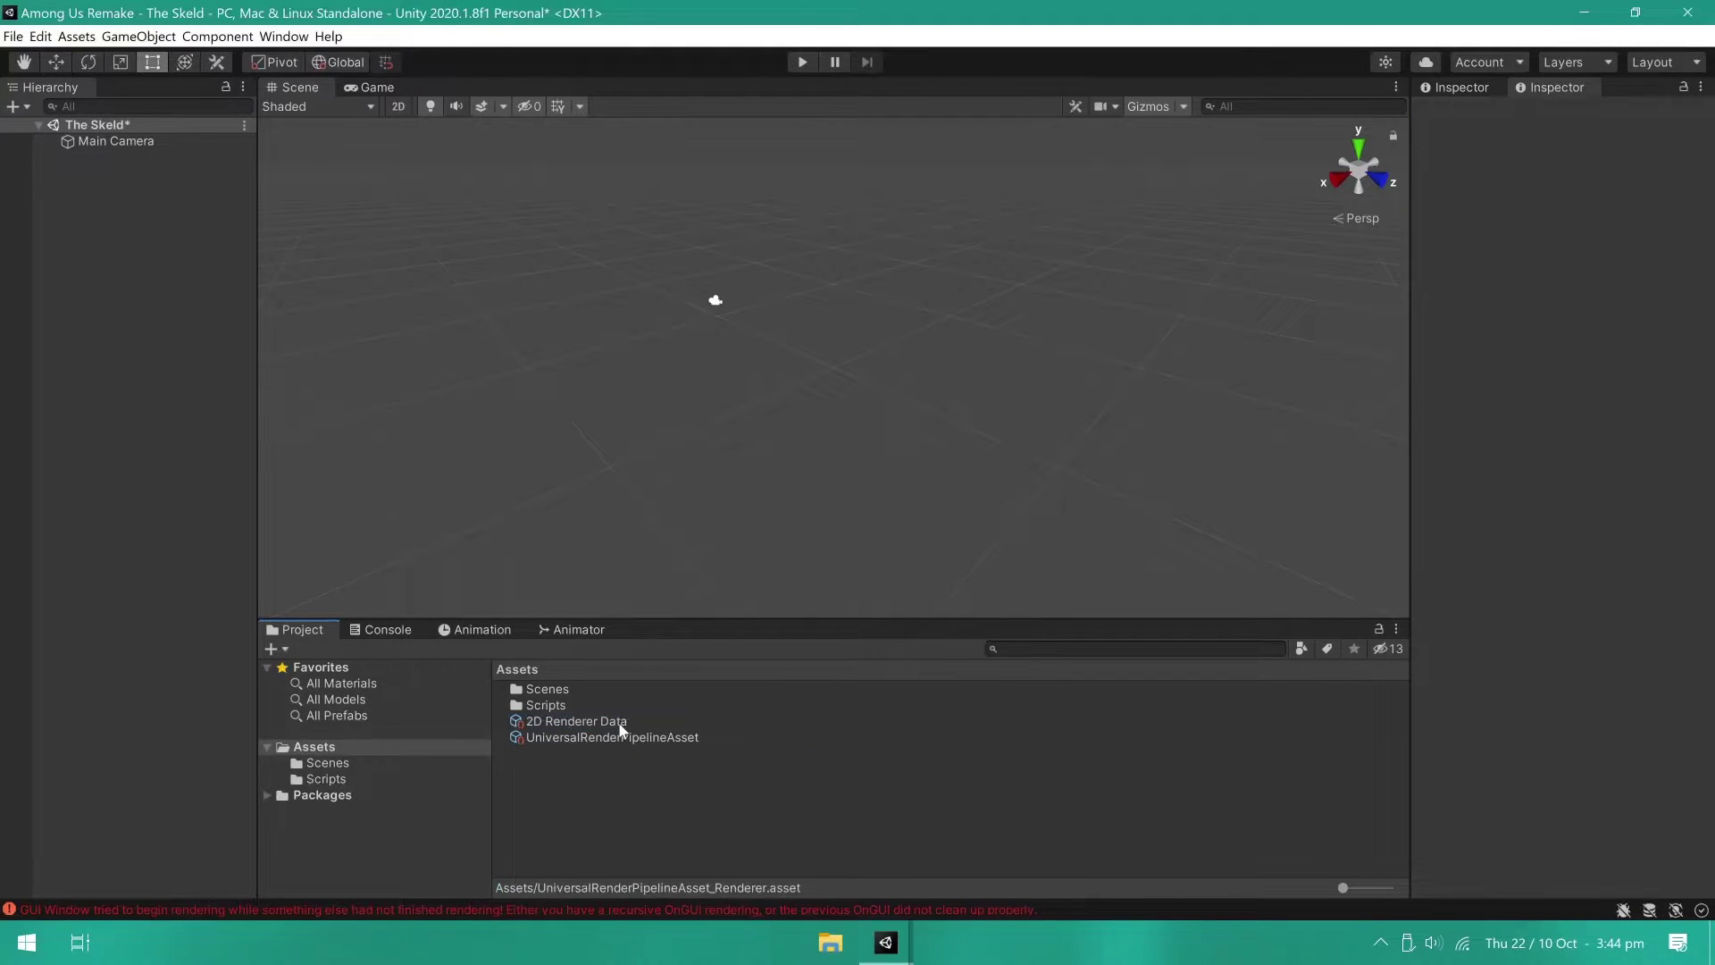
left_click(623, 724)
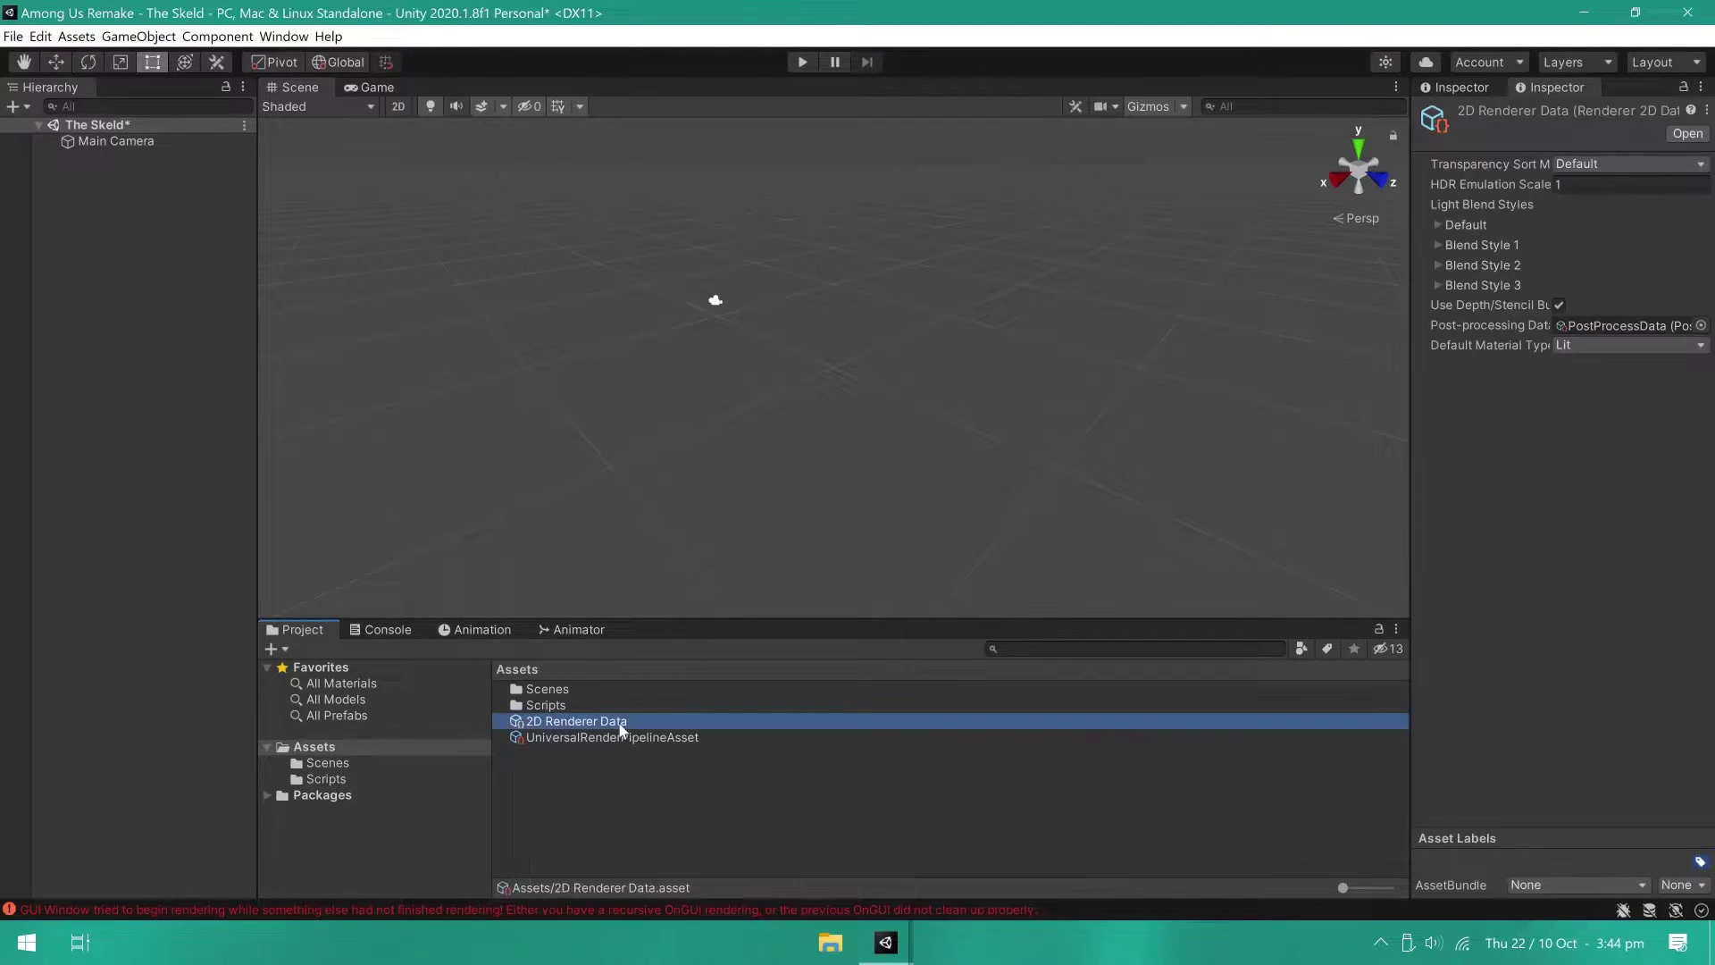
left_click(1647, 166)
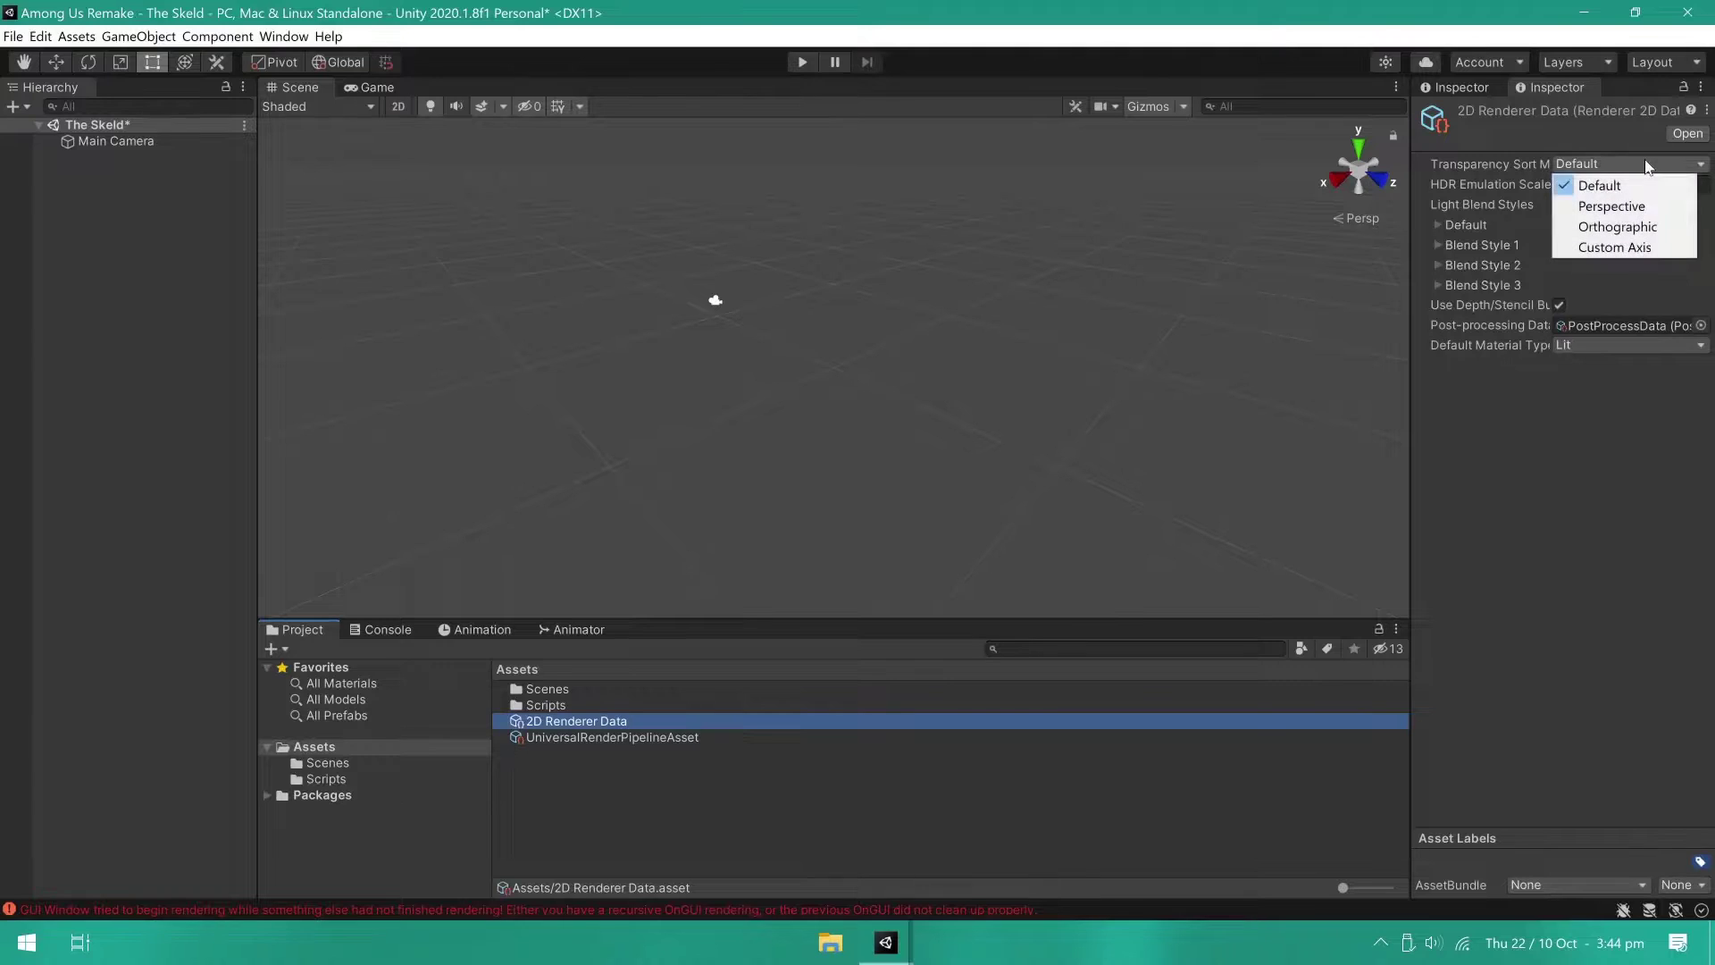
left_click(1624, 249)
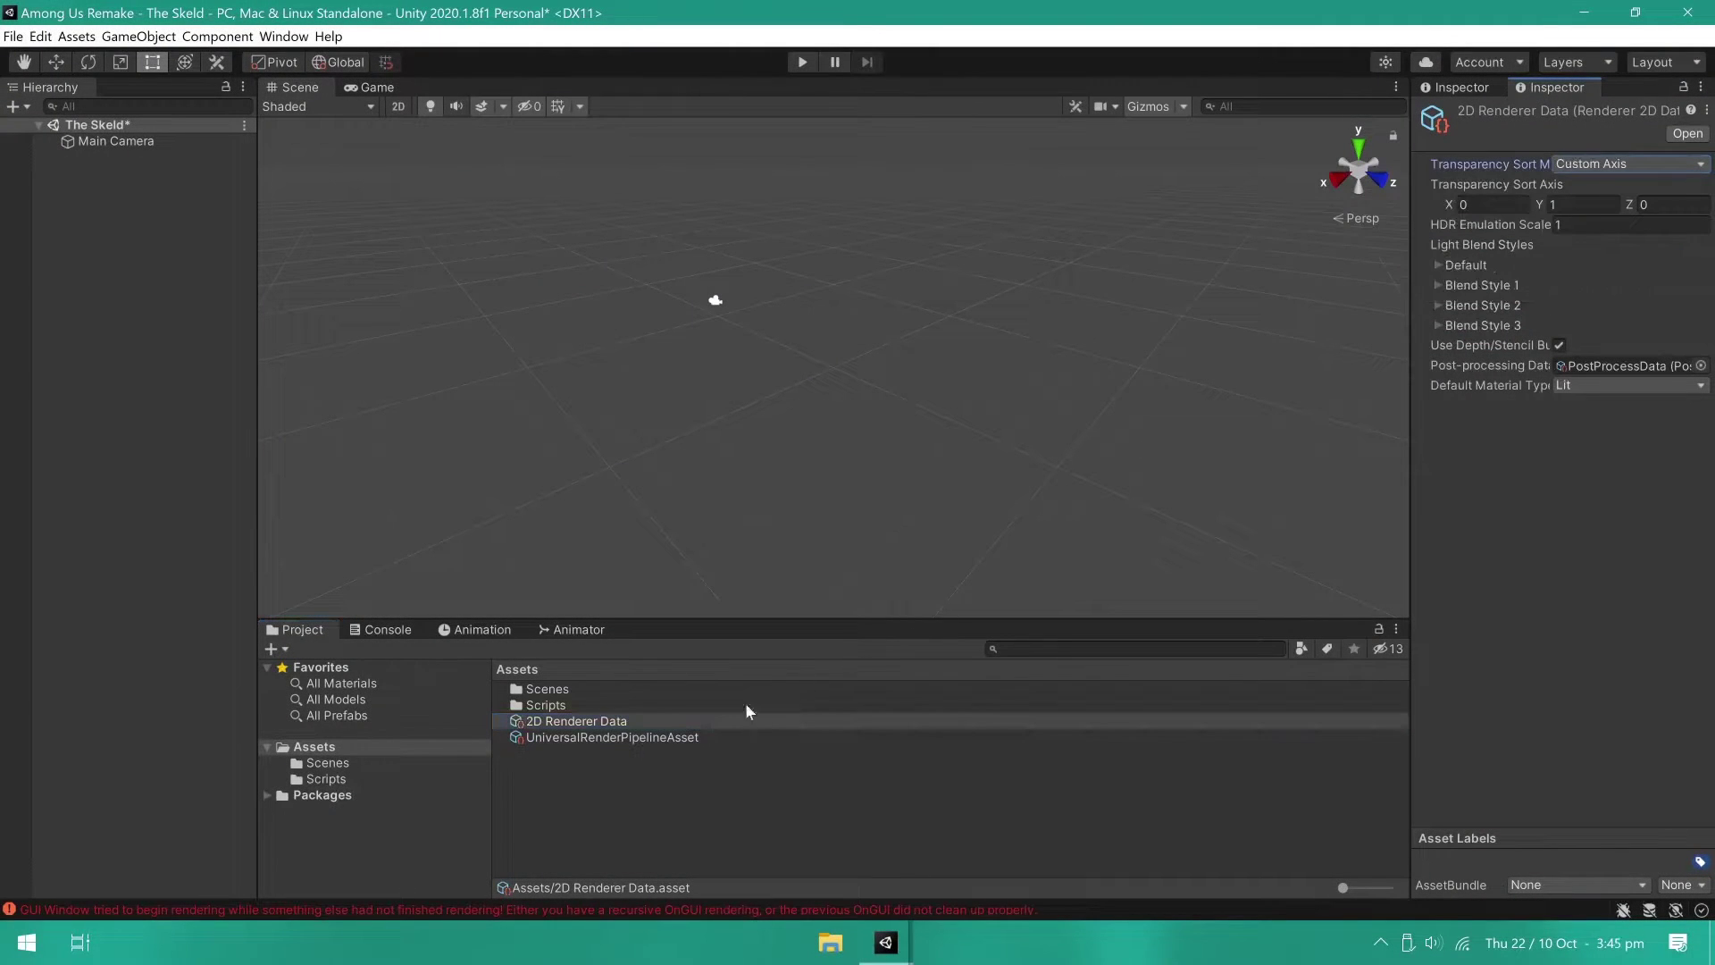
Step: Assign 2D Renderer Data to the URP pipeline asset's Renderer List
left_click(667, 740)
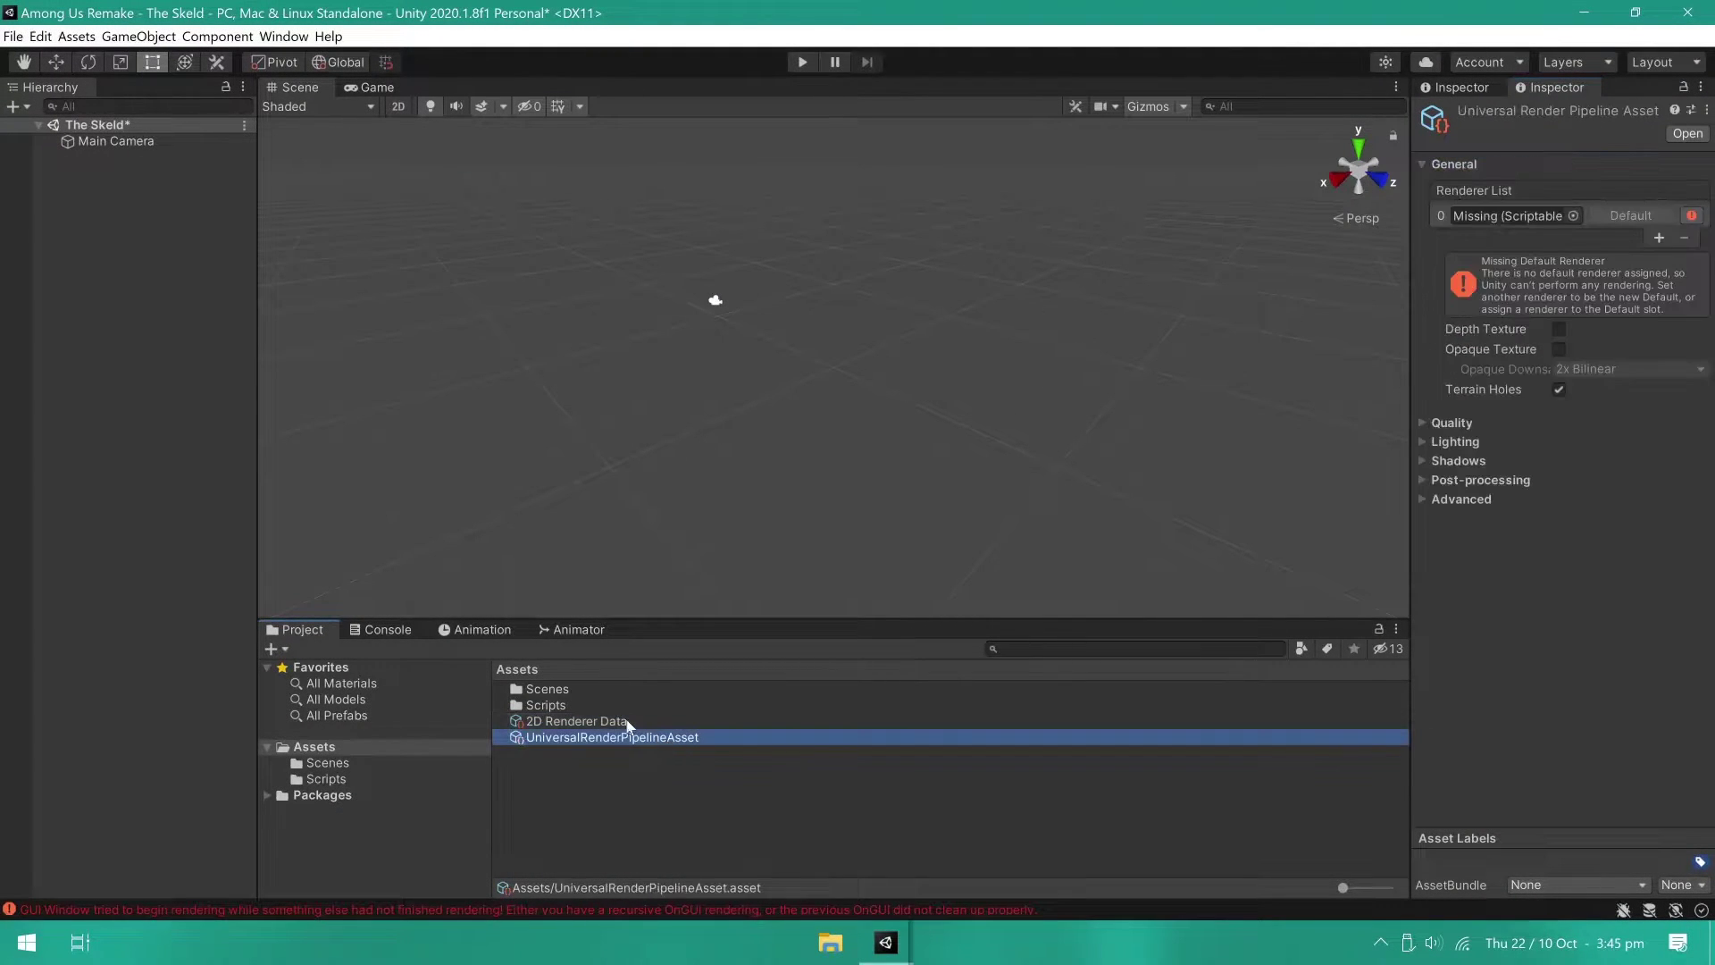
left_click(625, 722)
left_click_drag(626, 722, 1507, 222)
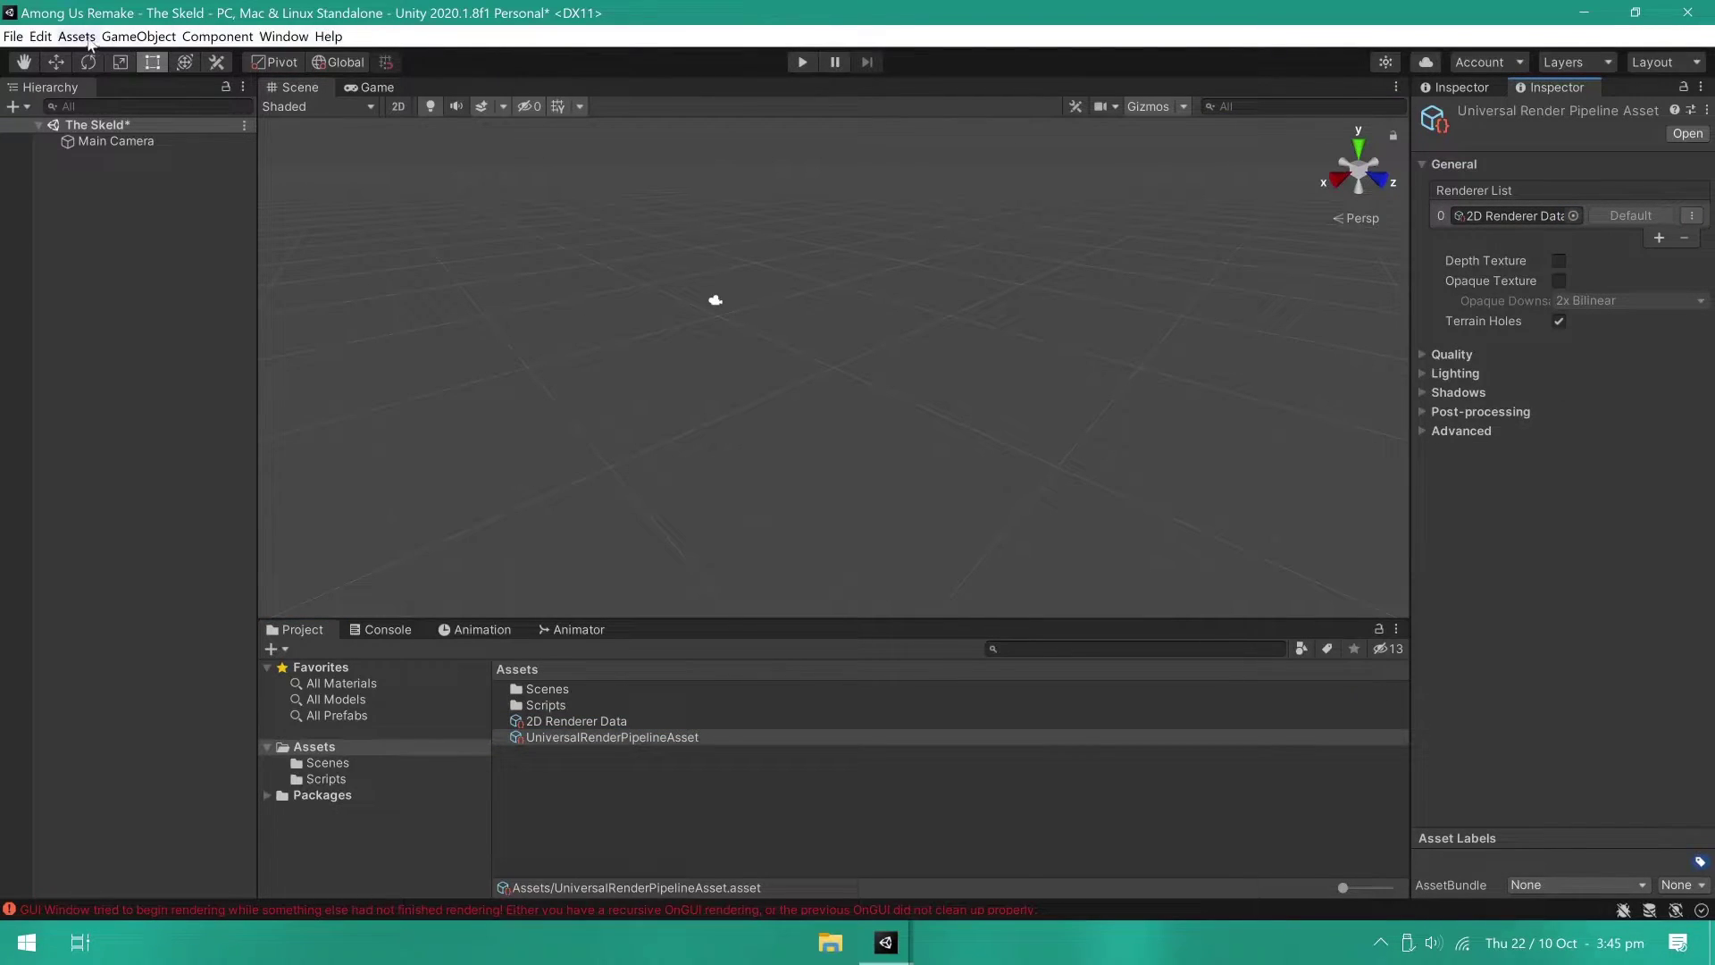
left_click(41, 37)
Step: Set the URP asset as the project's Scriptable Render Pipeline in Graphics settings
left_click(125, 557)
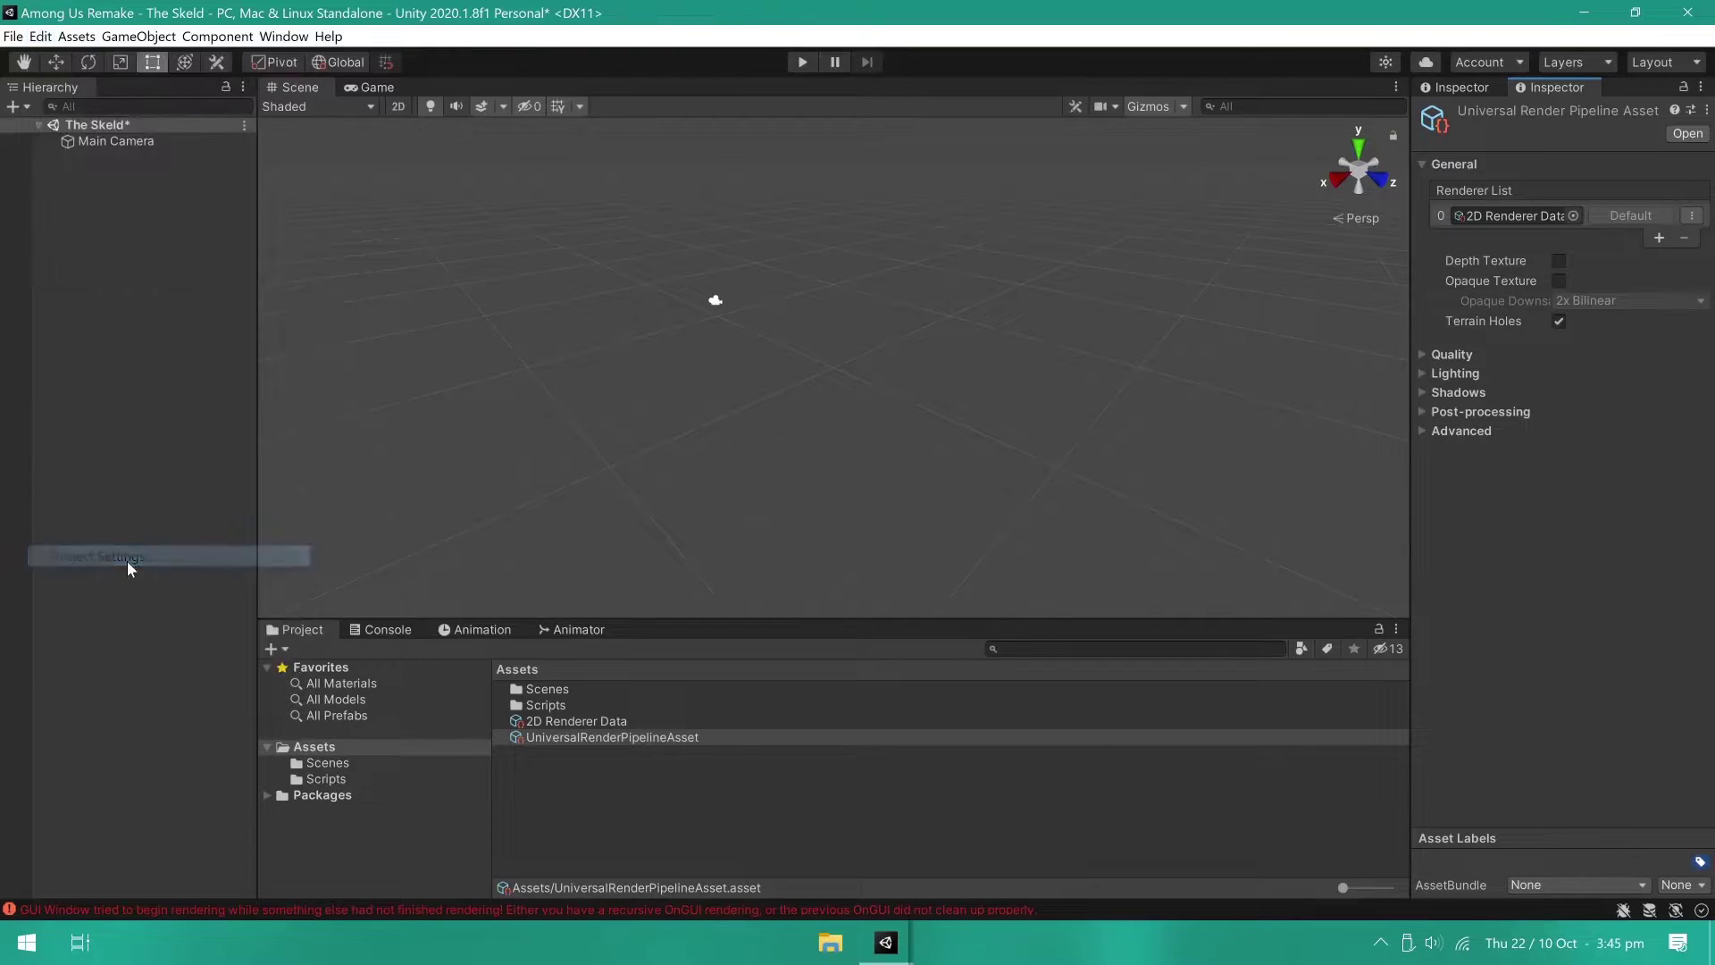
left_click_drag(640, 738, 1180, 183)
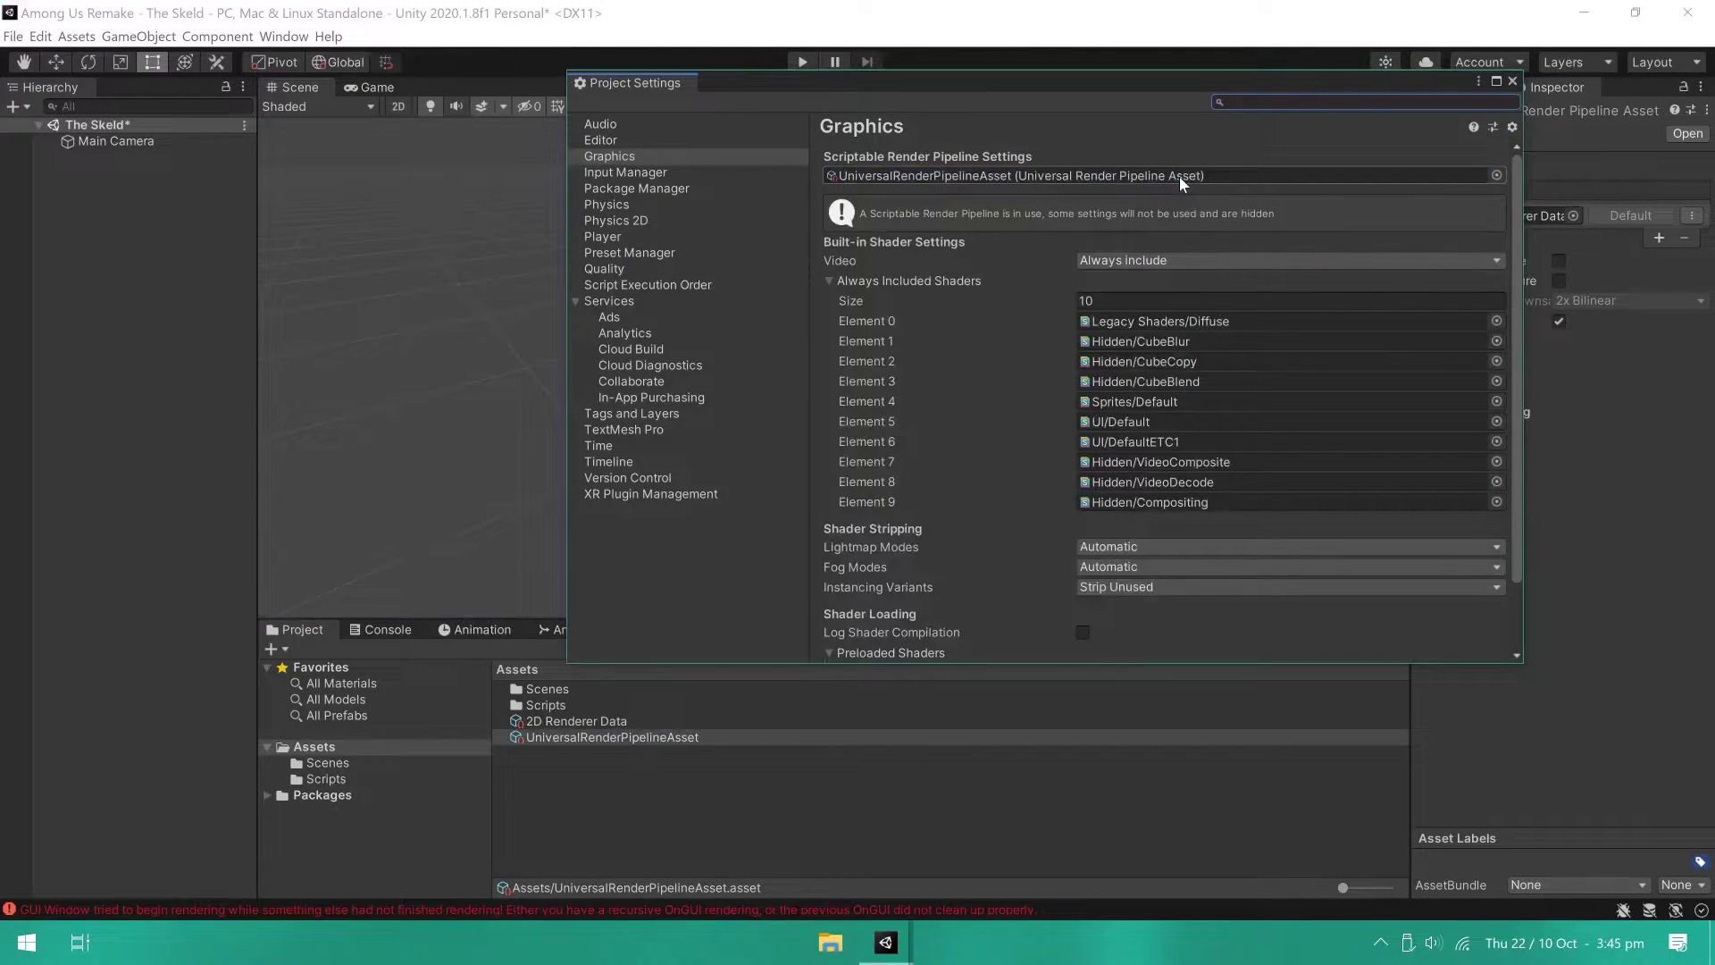
left_click(1517, 80)
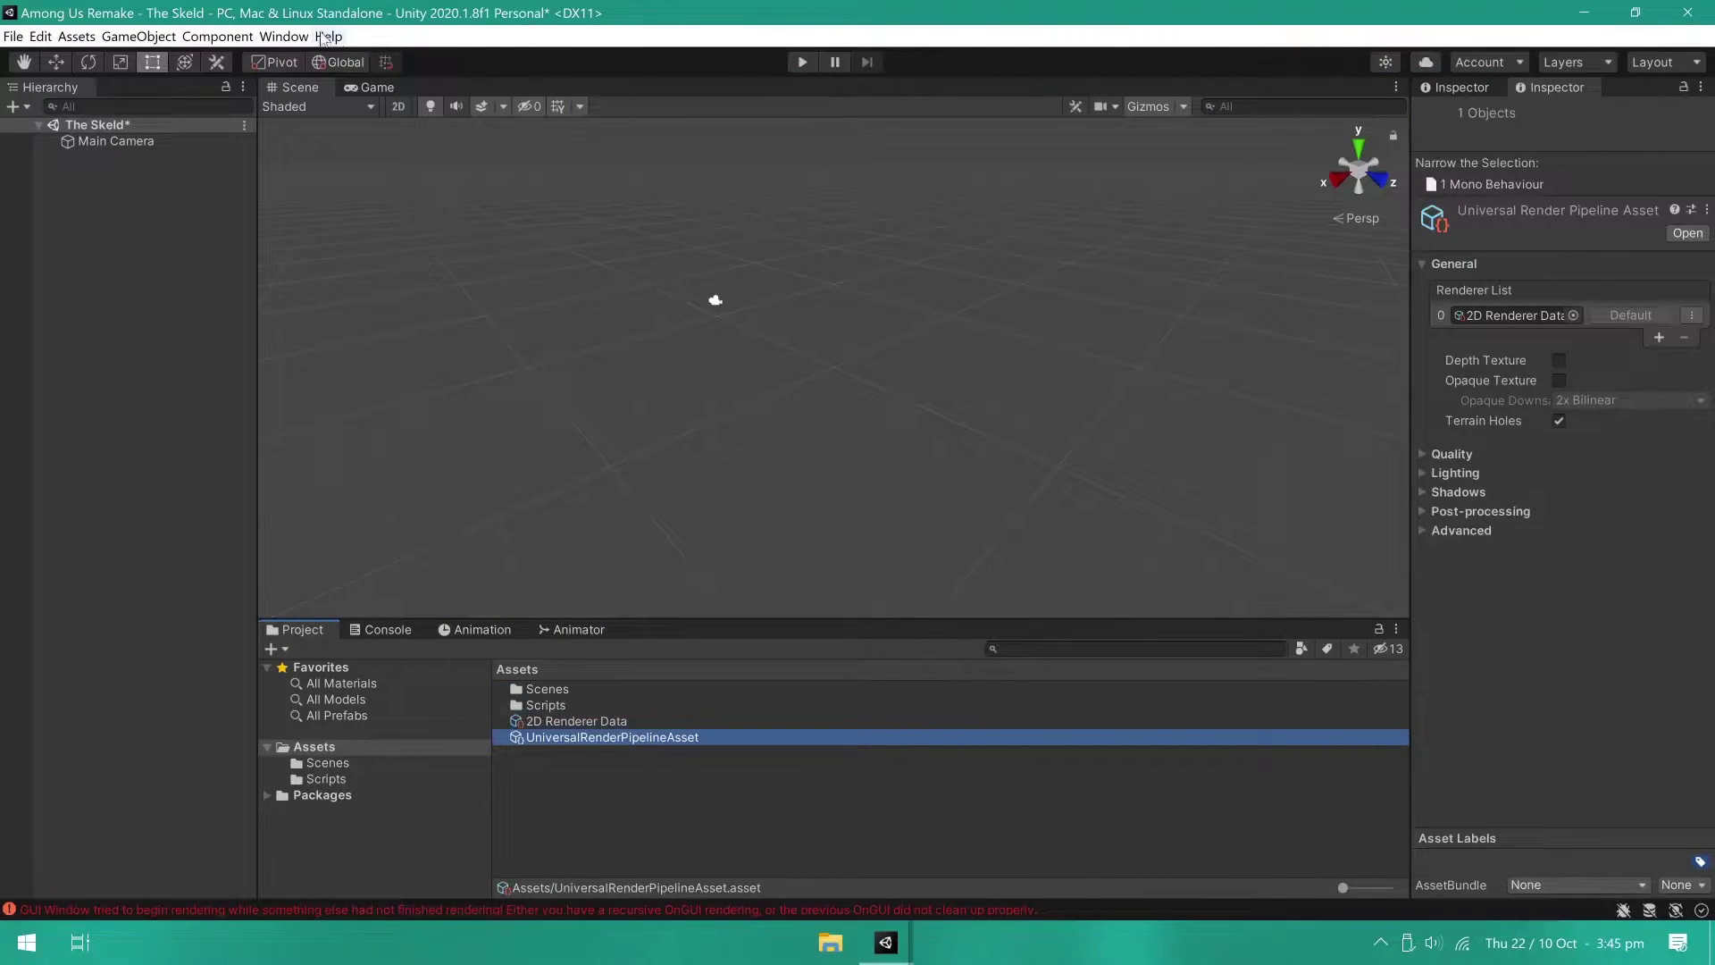
Step: Install the 2D Sprite package from the Unity Registry and close Package Manager
left_click(284, 36)
left_click(367, 195)
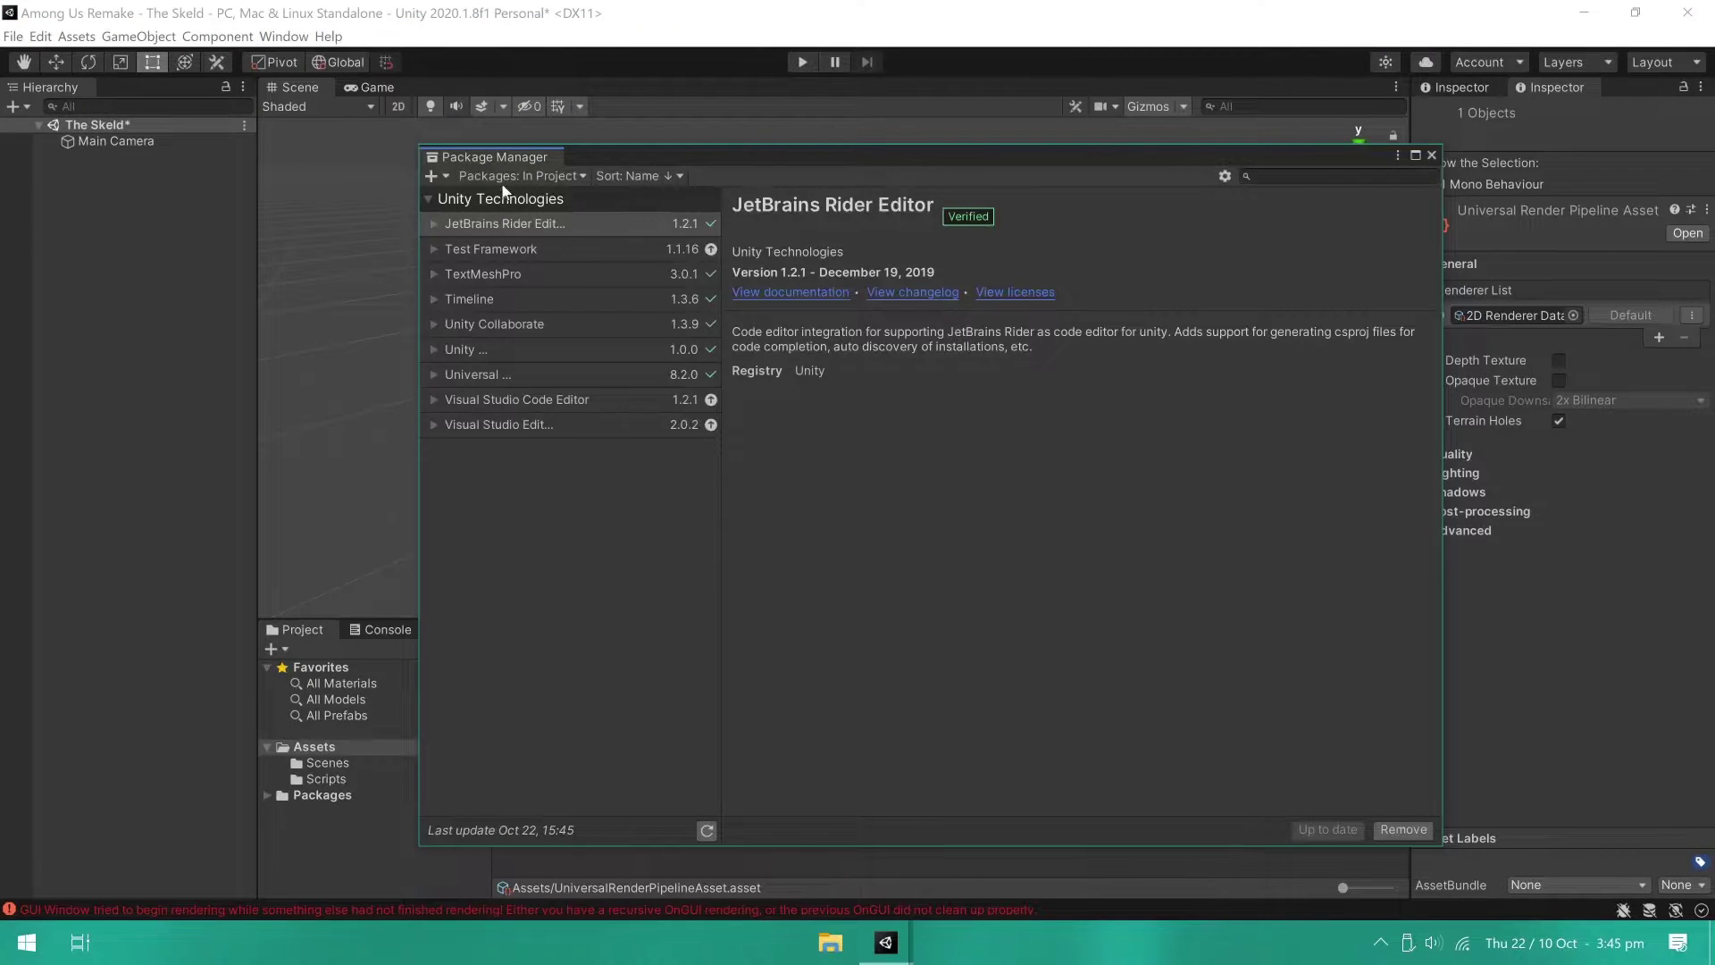
left_click(523, 175)
left_click(518, 194)
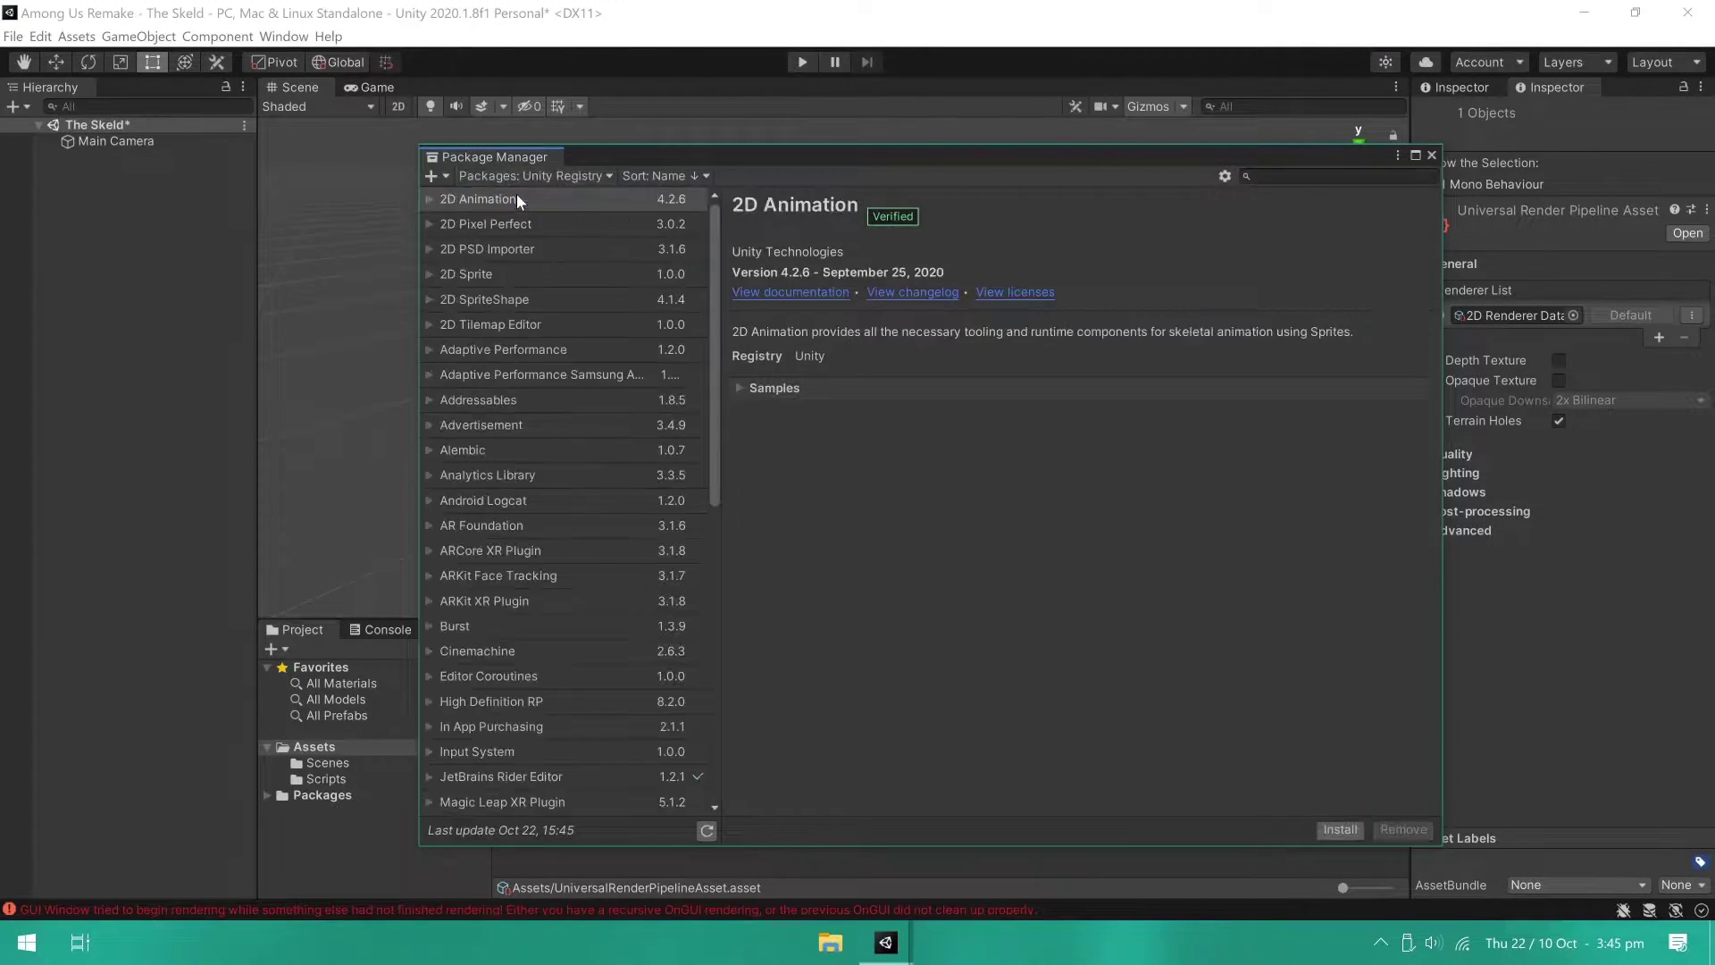
left_click(1340, 176)
type("2d sp")
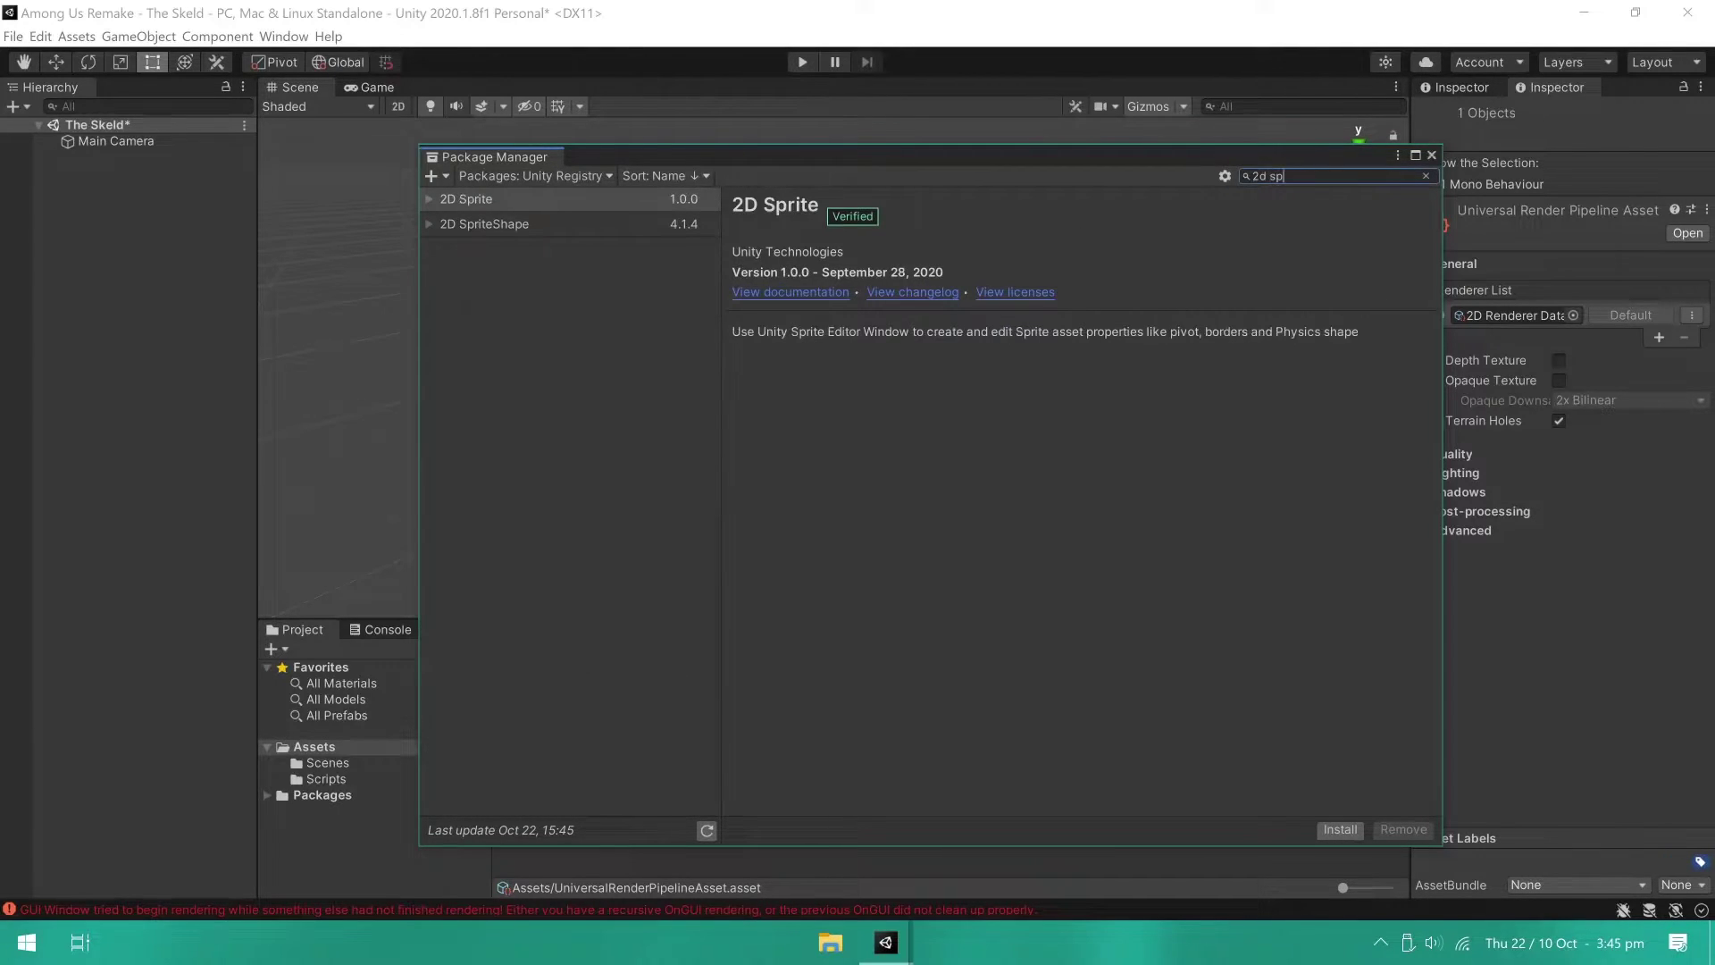
left_click(1340, 830)
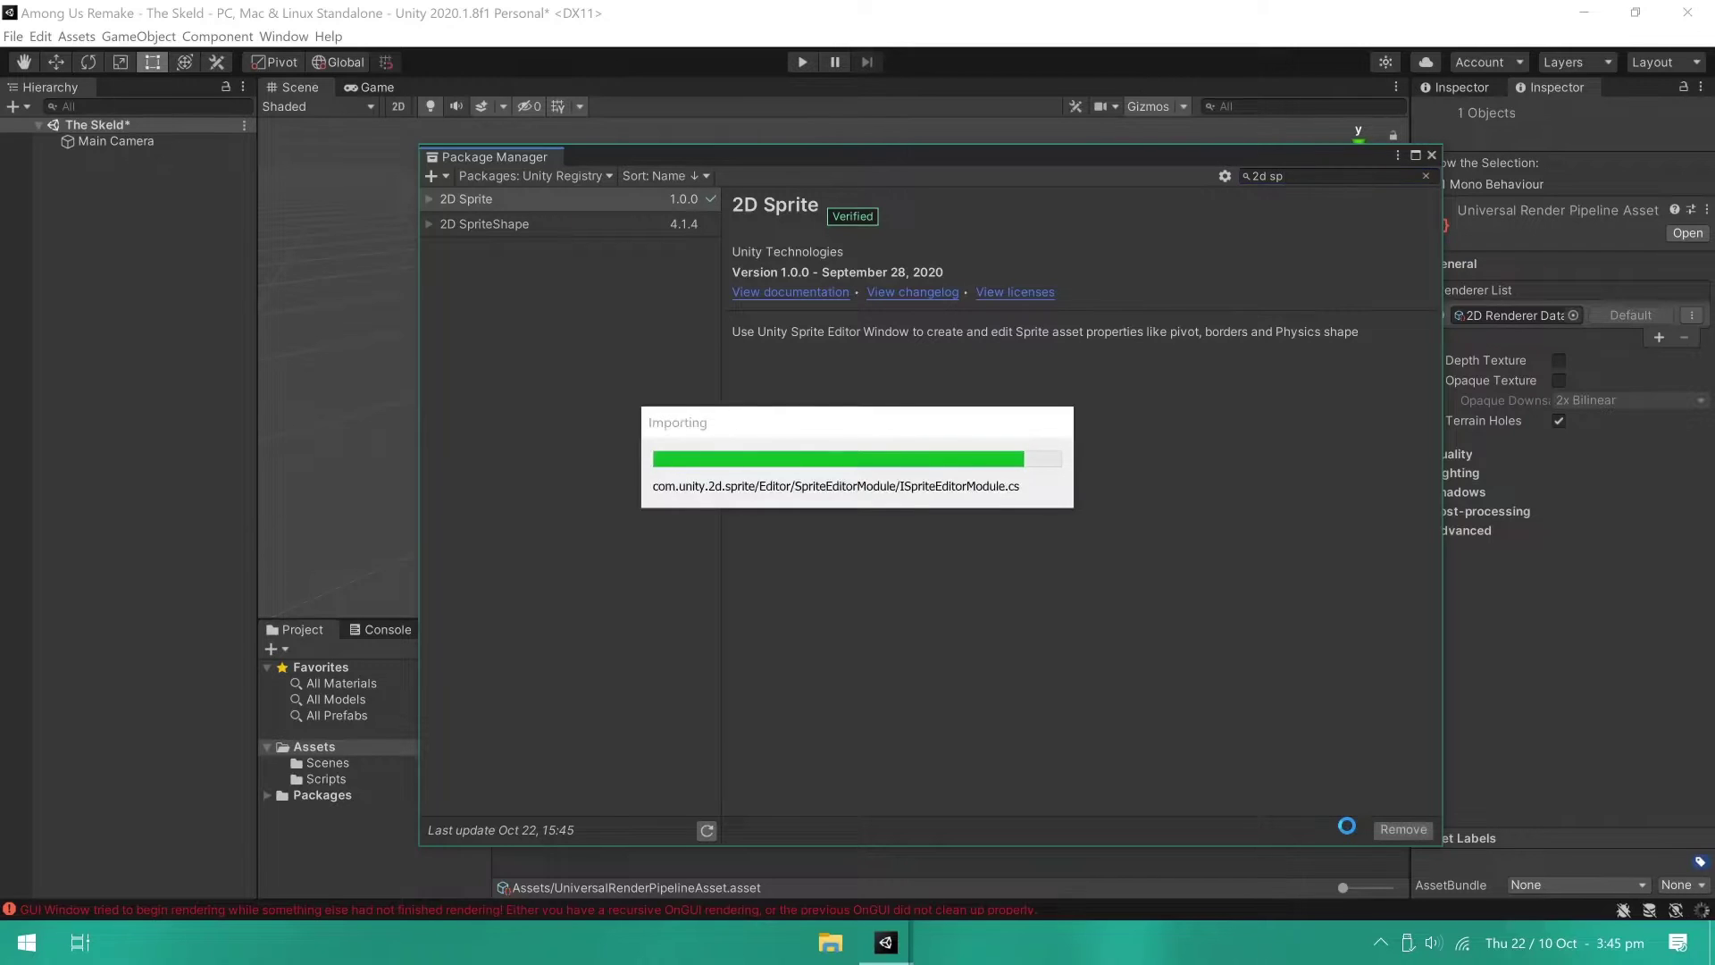
left_click(1431, 154)
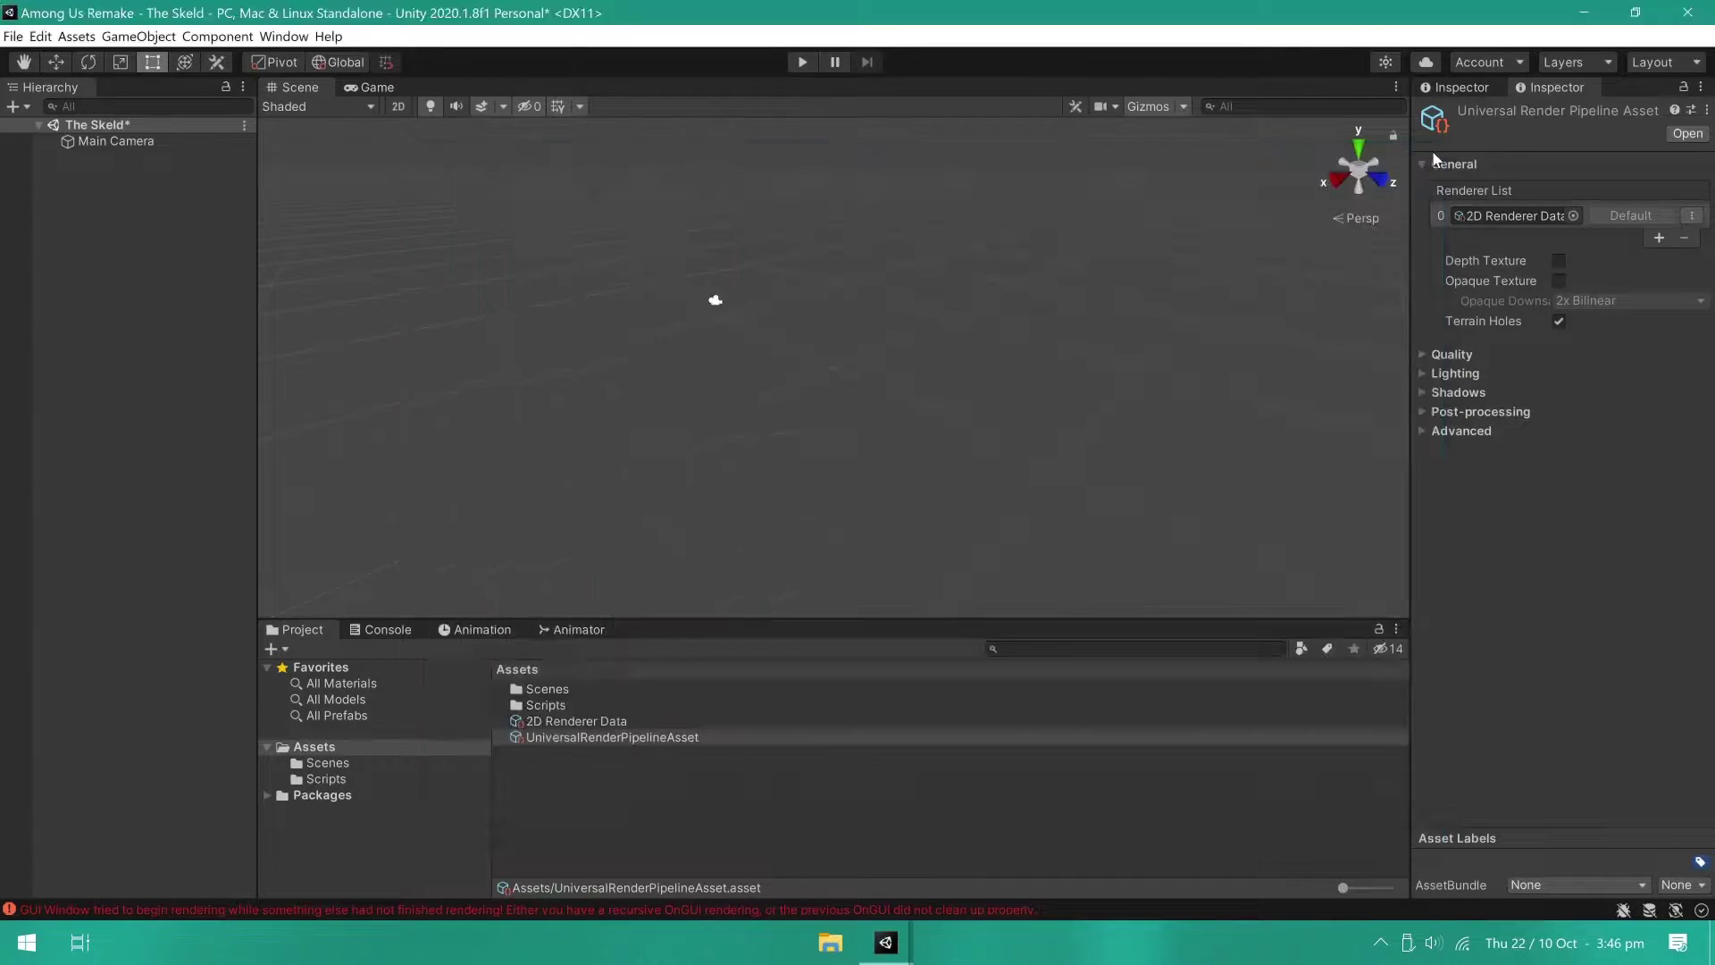
Step: Create a folder named 'Sprites' in Assets
right_click(660, 798)
mouse_move(706, 325)
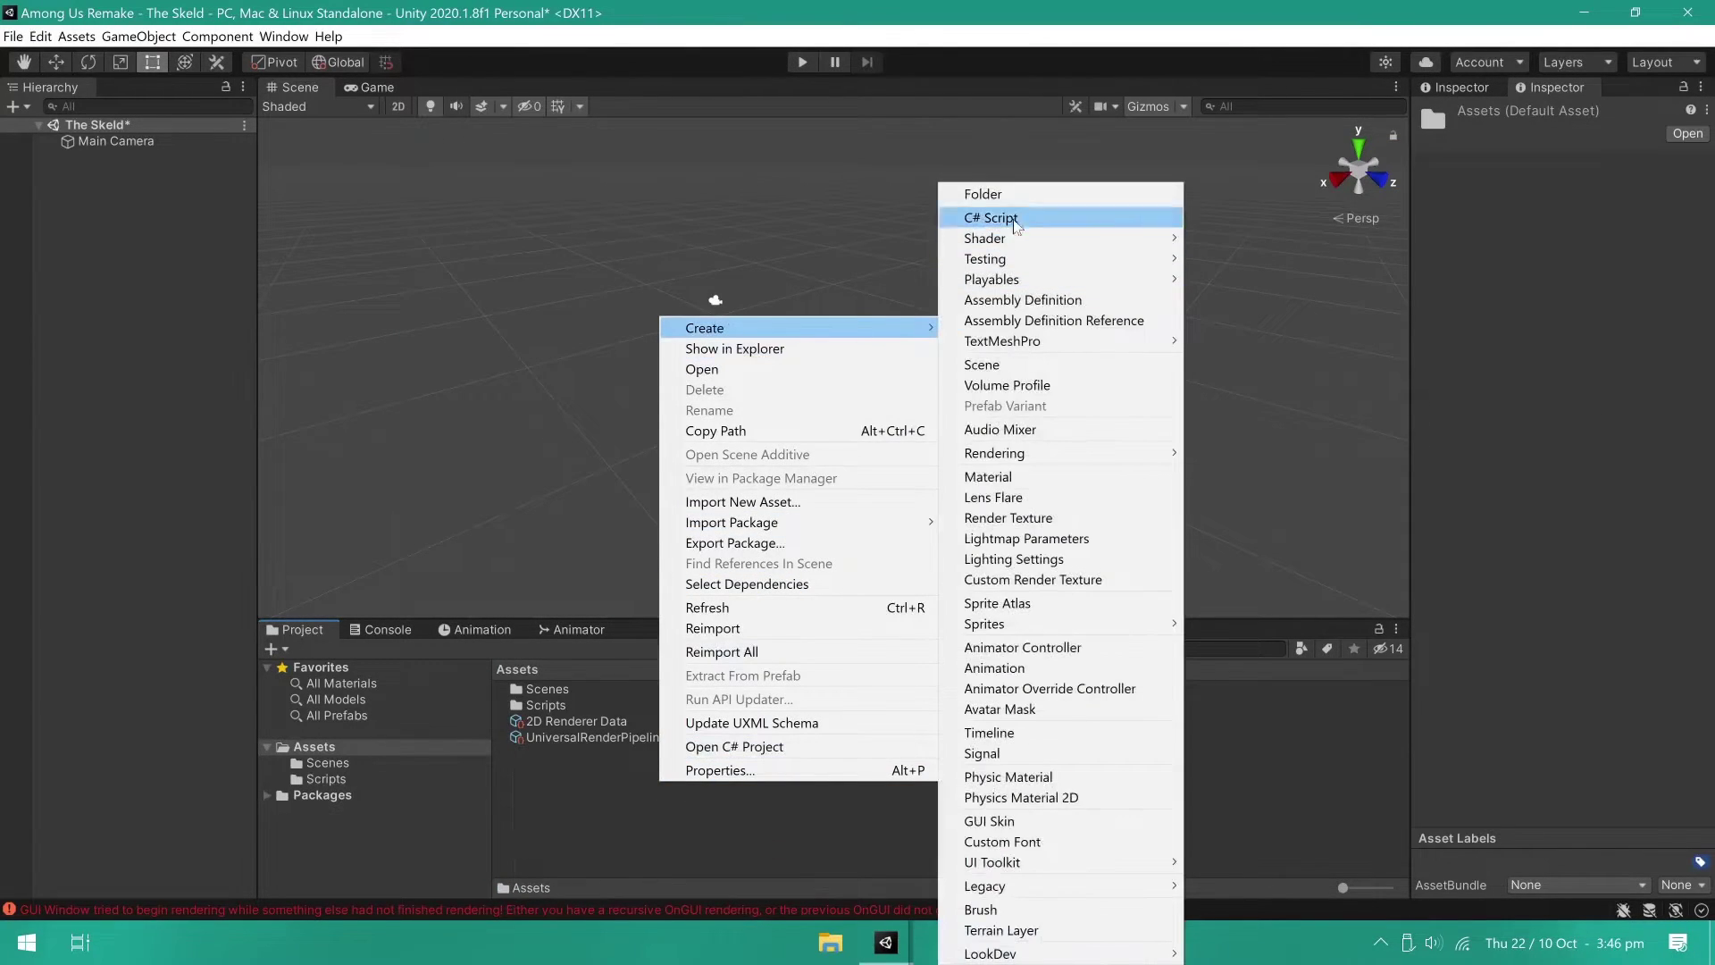
left_click(1054, 186)
type("Sprites")
key("Return")
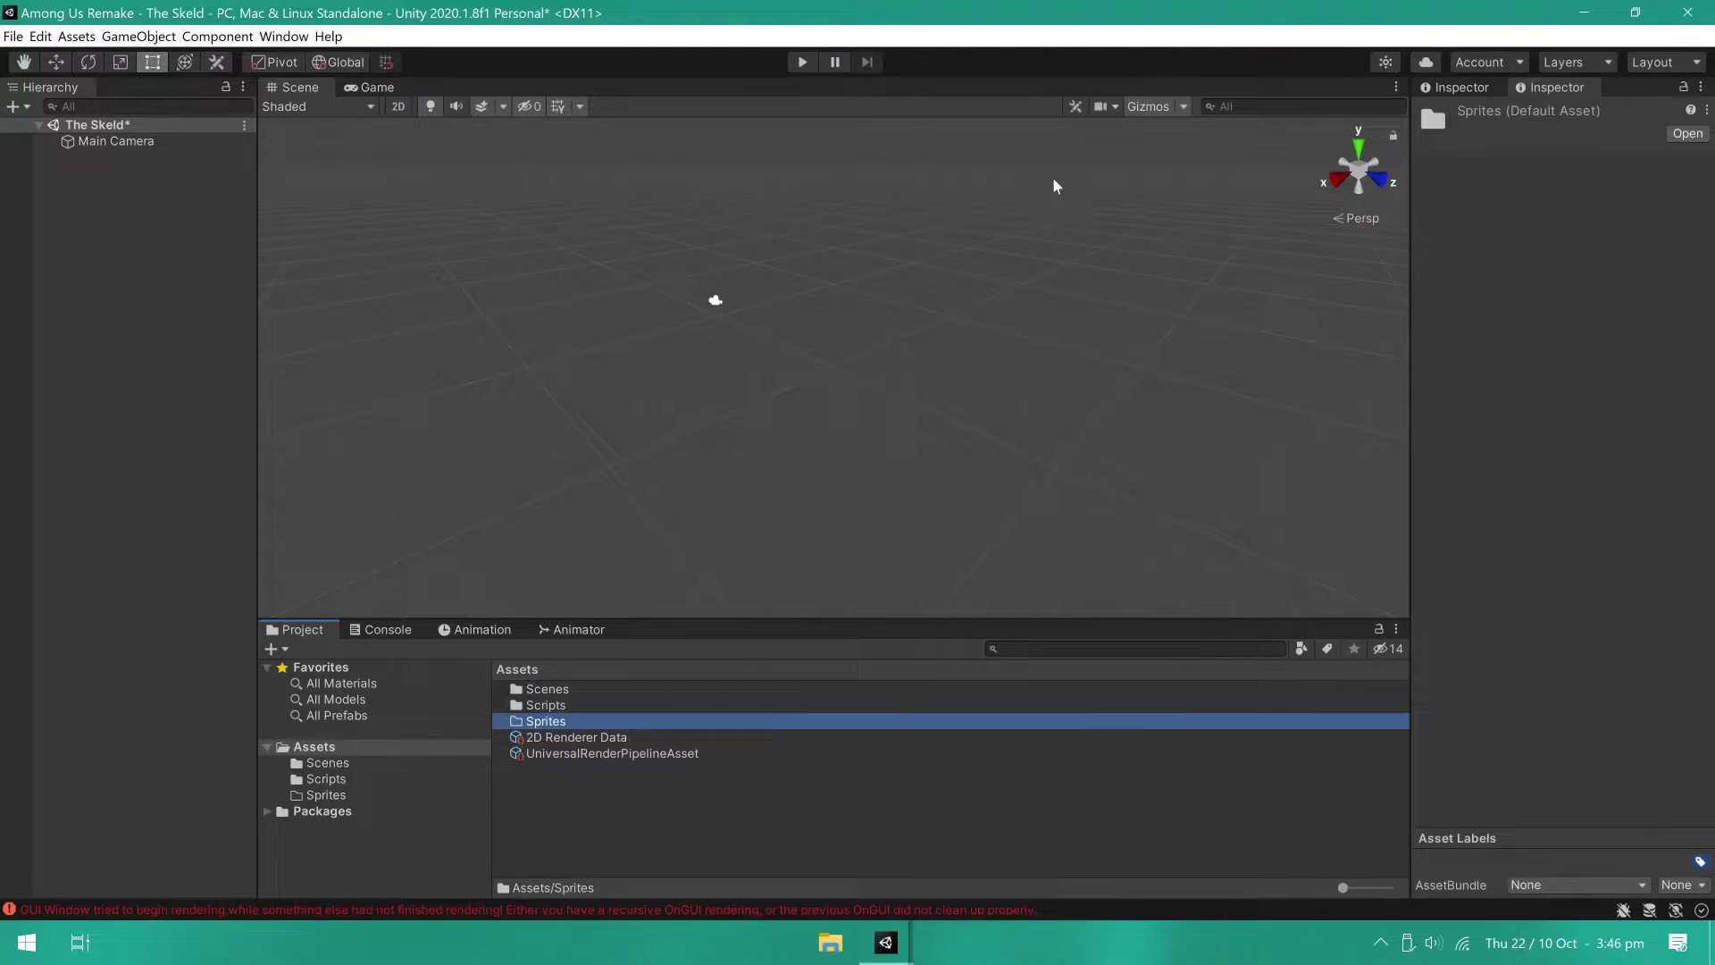
Step: Import the AmongUsSprites image from the desktop into the Sprites folder
key("super+d")
left_click_drag(211, 487, 572, 726)
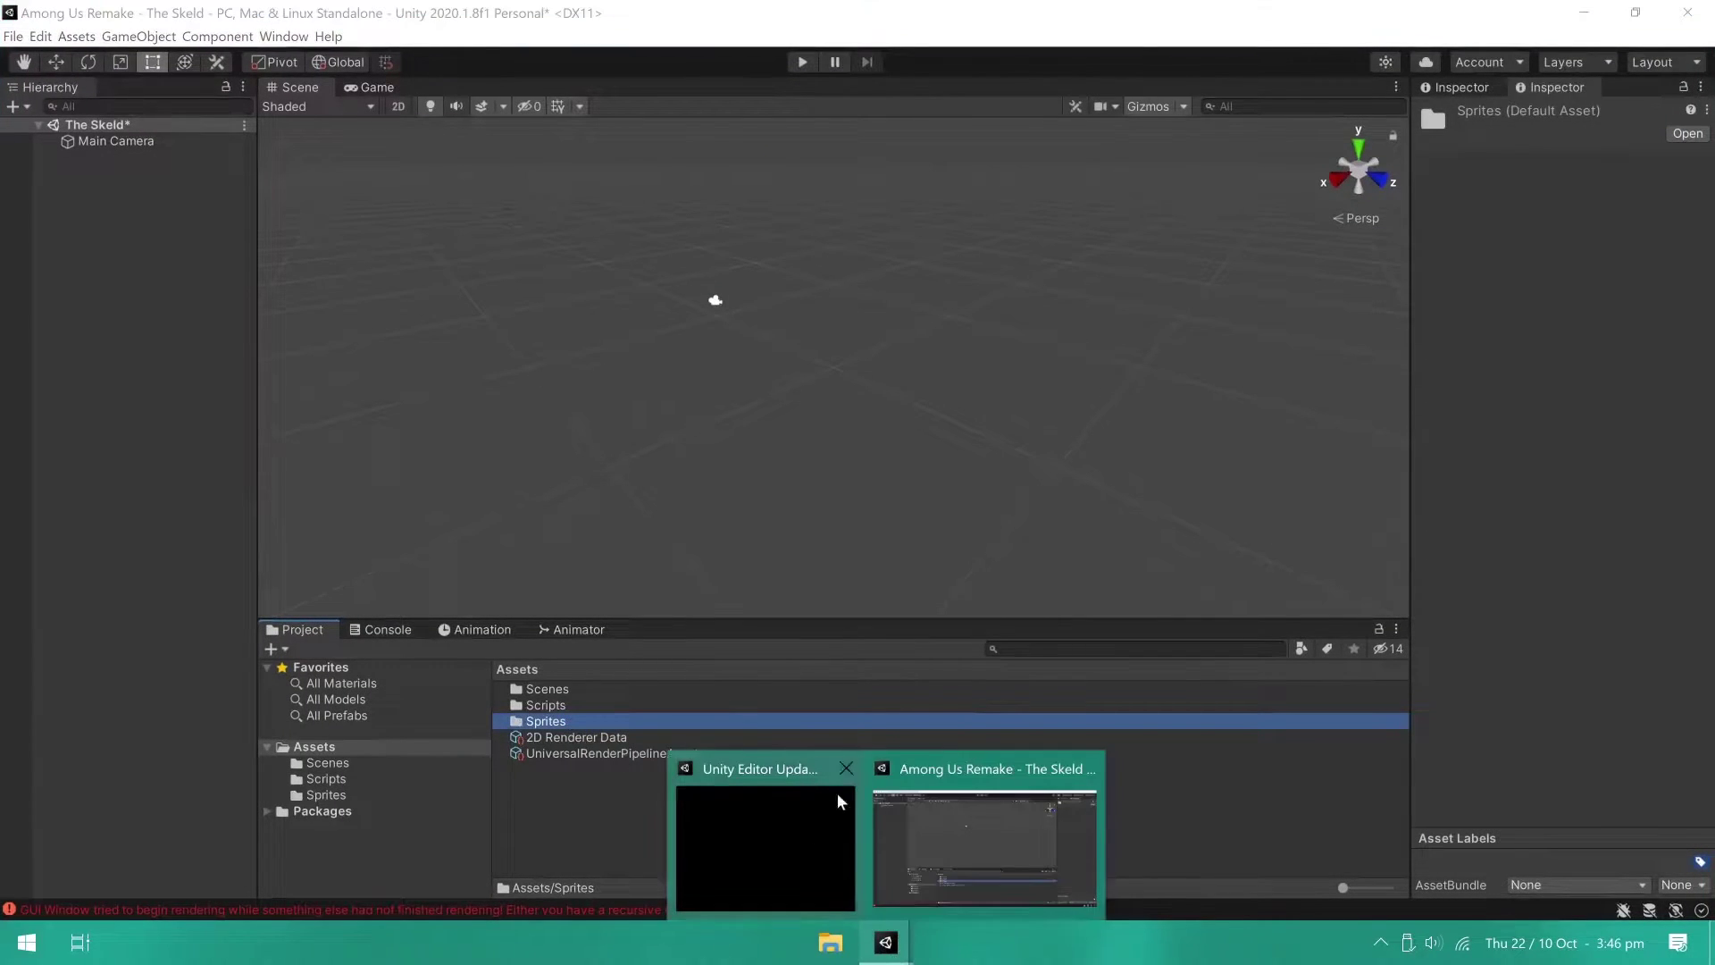
left_click(675, 820)
key("ctrl+a")
left_click(566, 722)
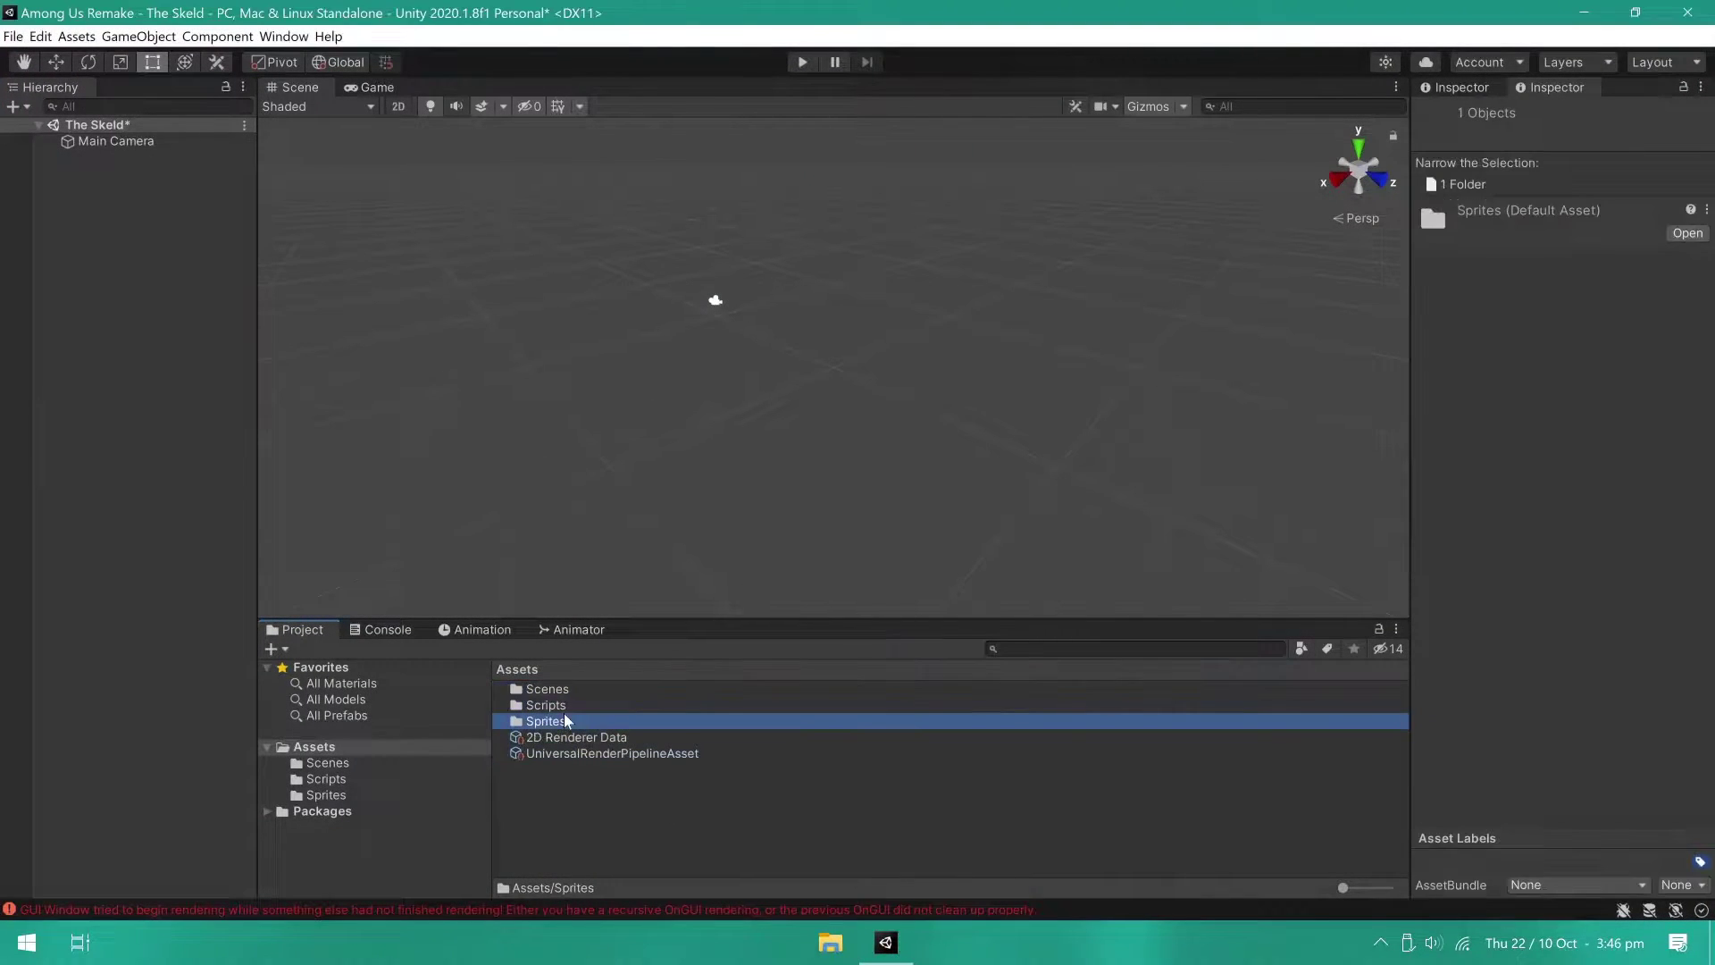
double_click(561, 724)
left_click(572, 690)
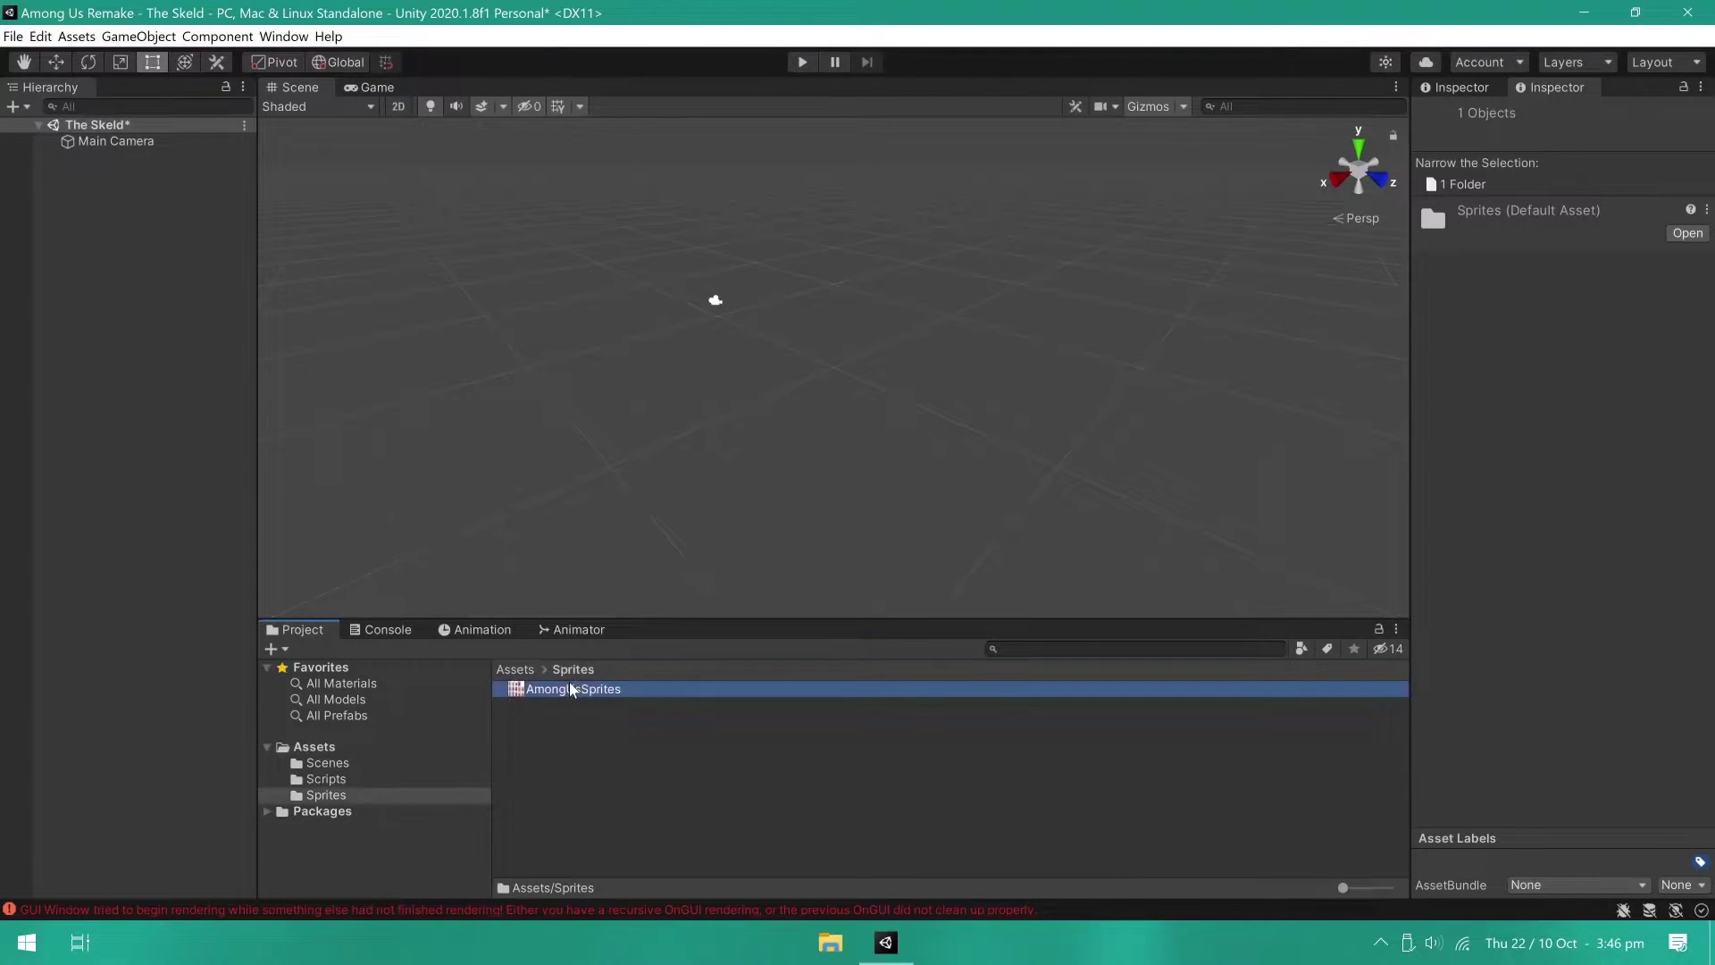
Step: Set AmongUsSprites to Sprite (2D and UI), Sprite Mode Multiple, 57 pixels per unit, and apply
left_click(1620, 176)
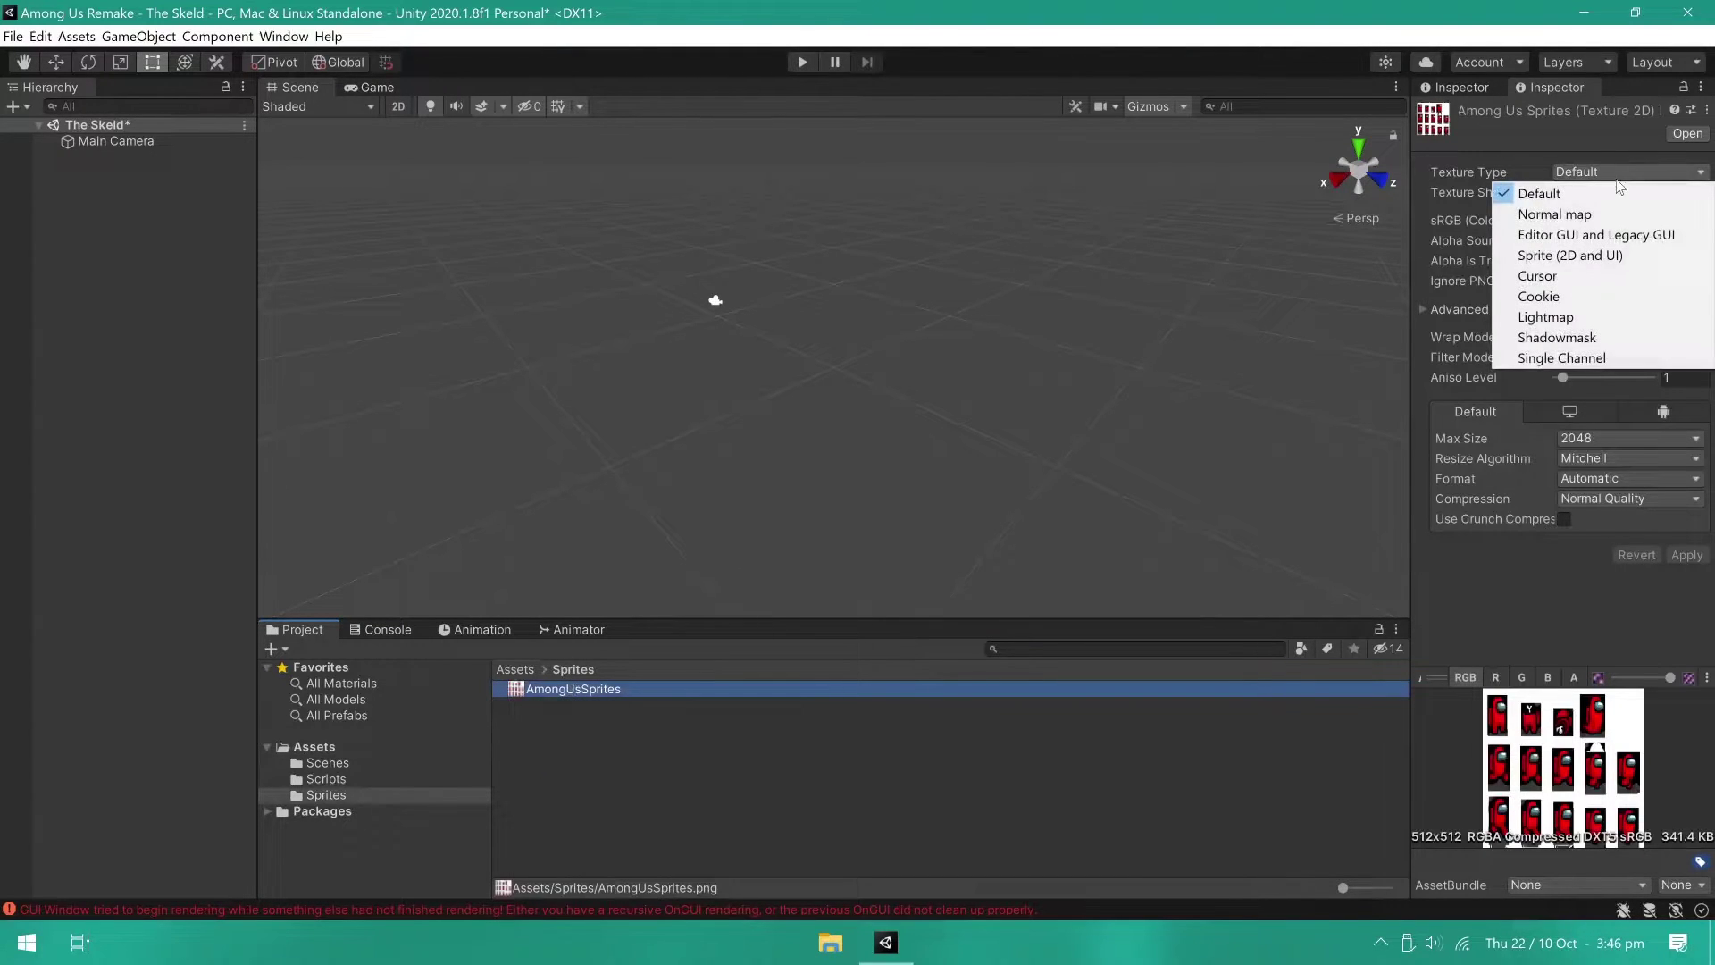
left_click(1570, 255)
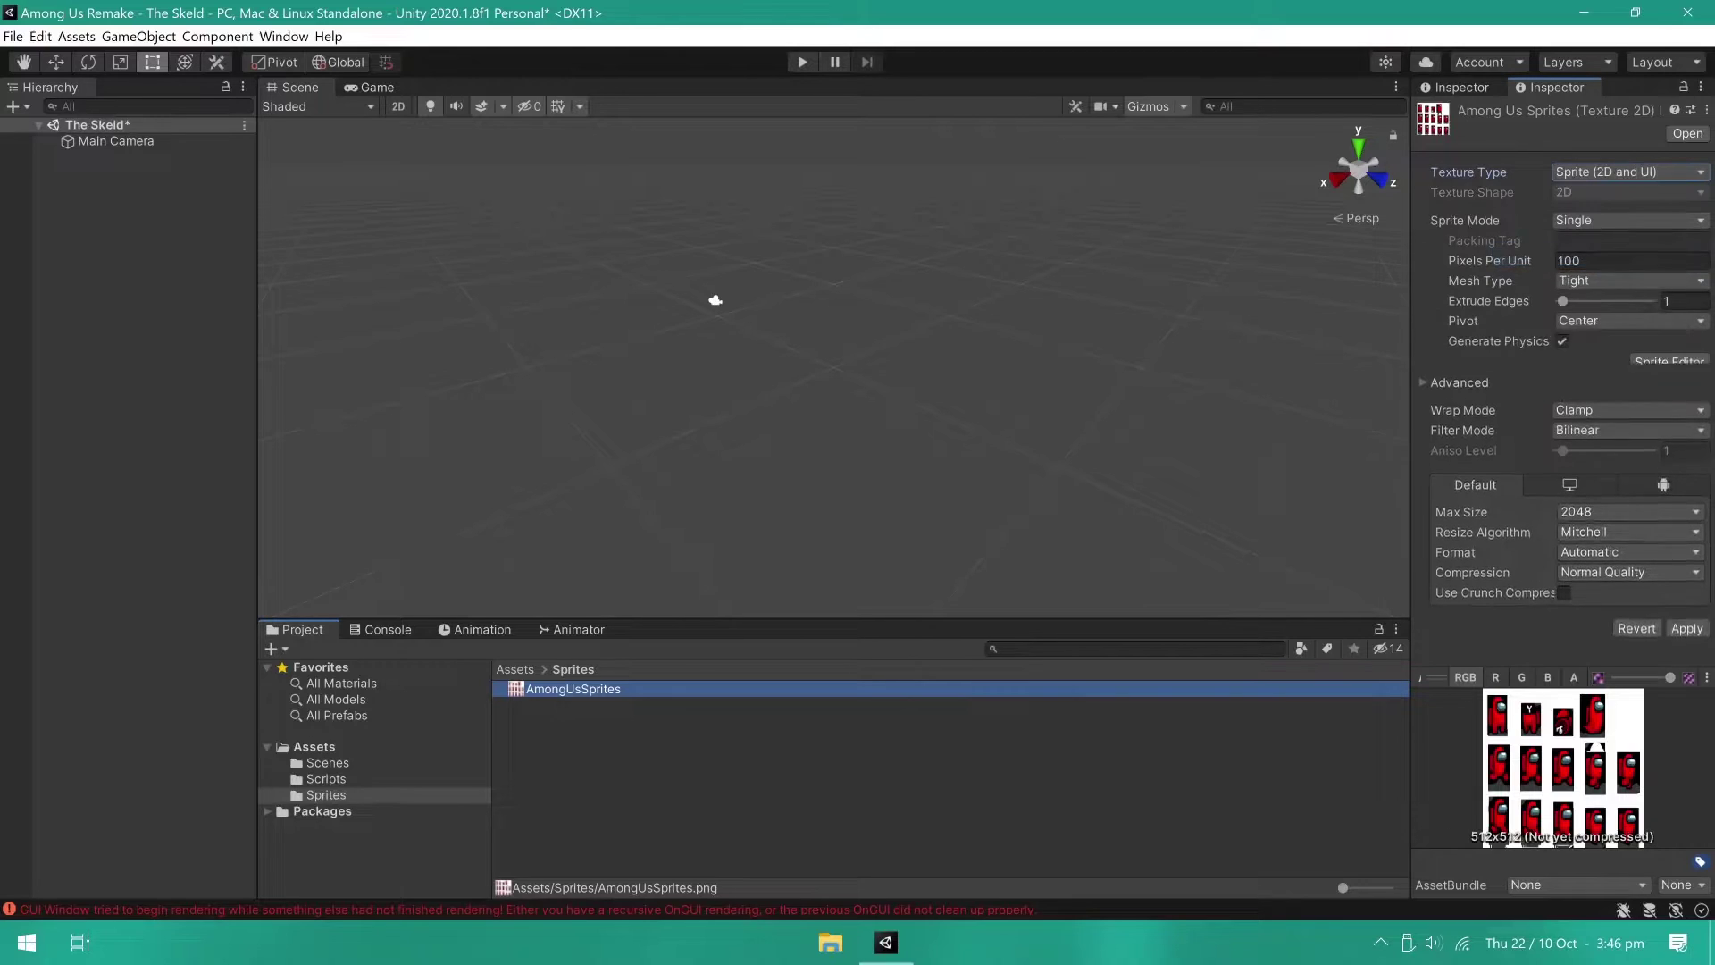
left_click(1608, 224)
left_click(1604, 262)
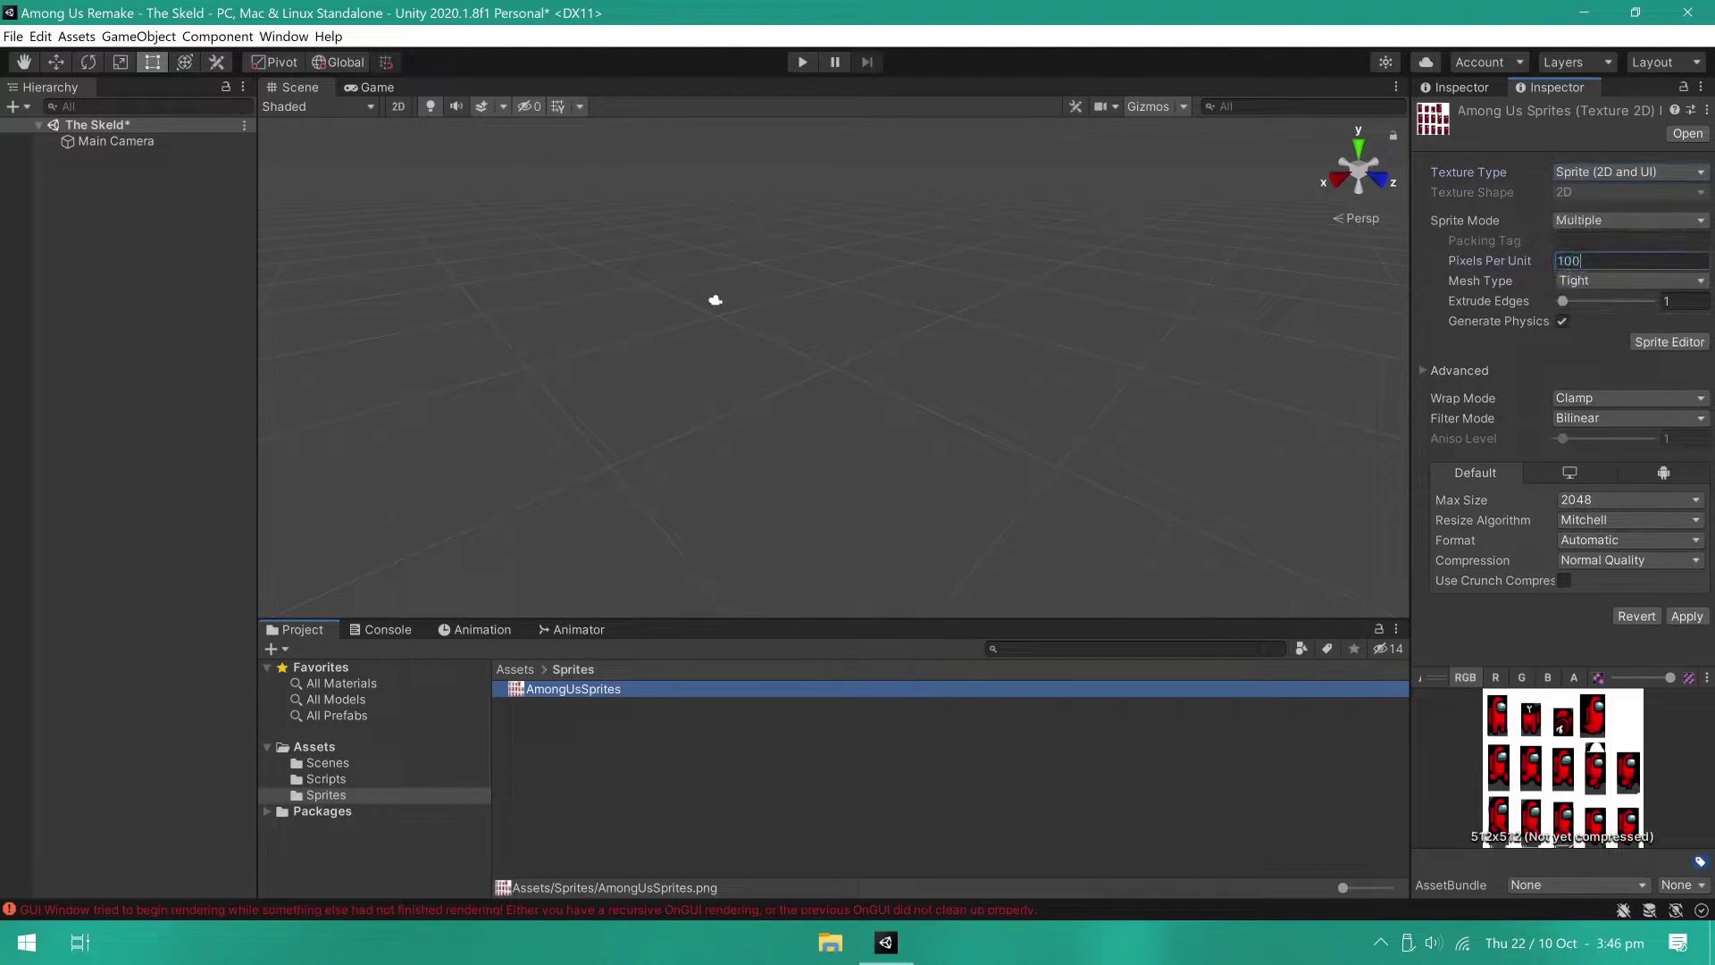
type("57")
left_click(1686, 616)
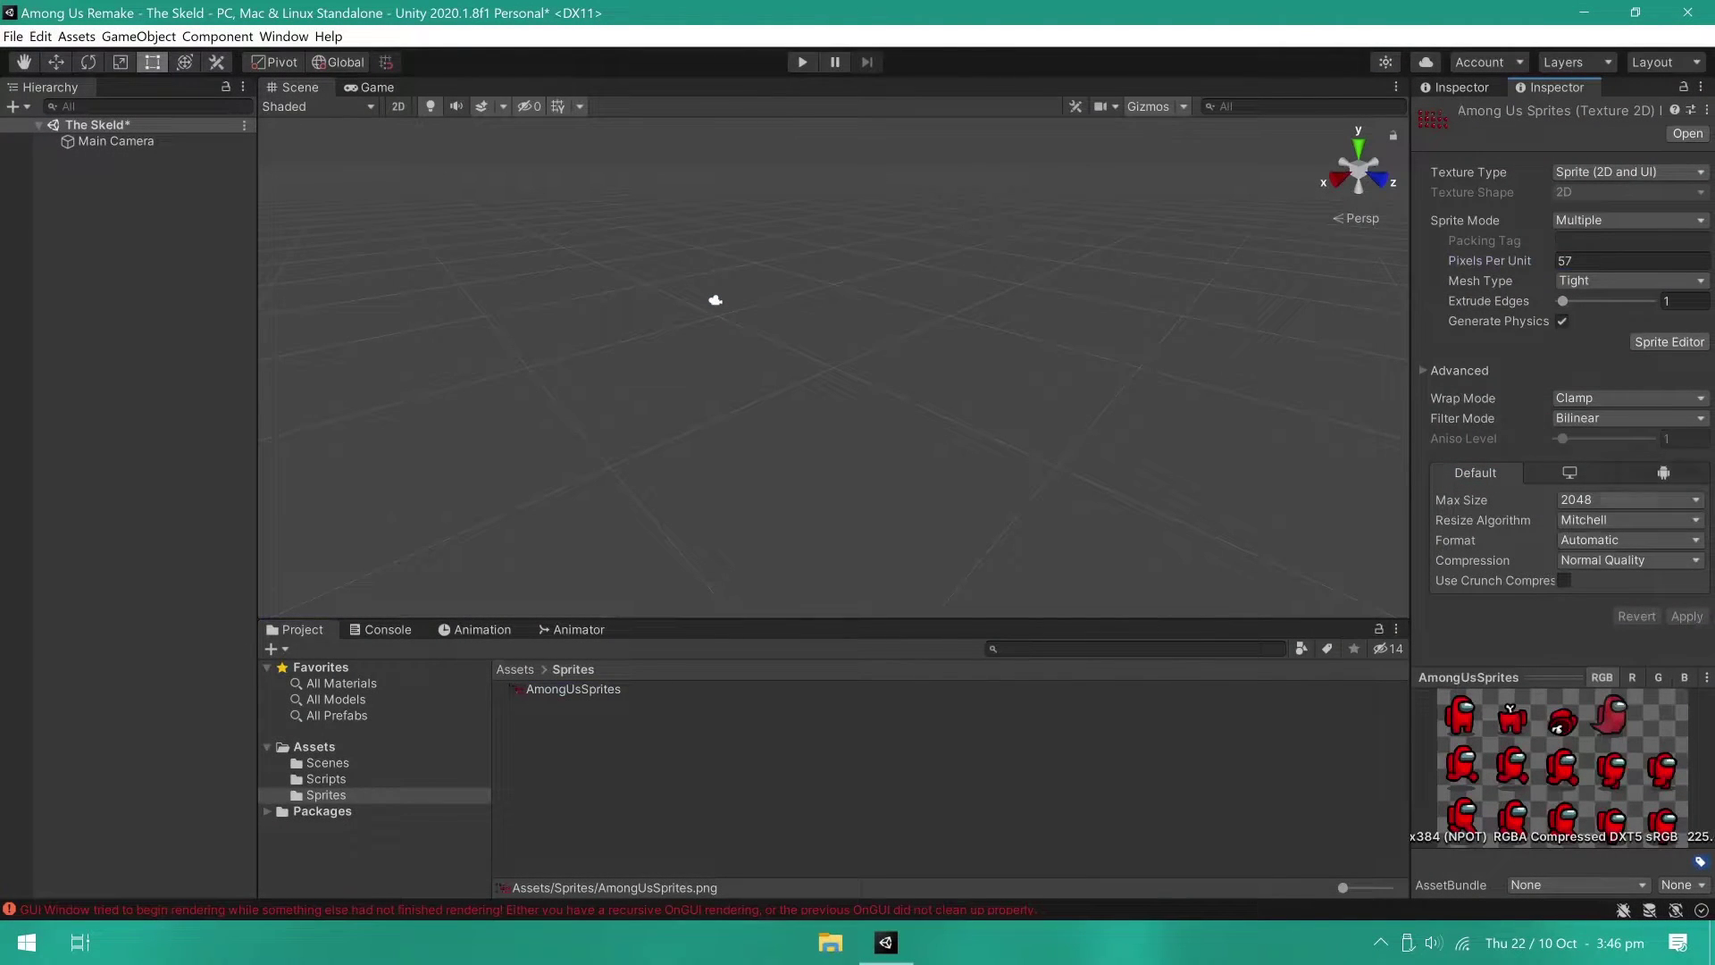
Step: In the Sprite Editor, slice the sheet by cell count into 5 columns with a bottom pivot
left_click(1669, 343)
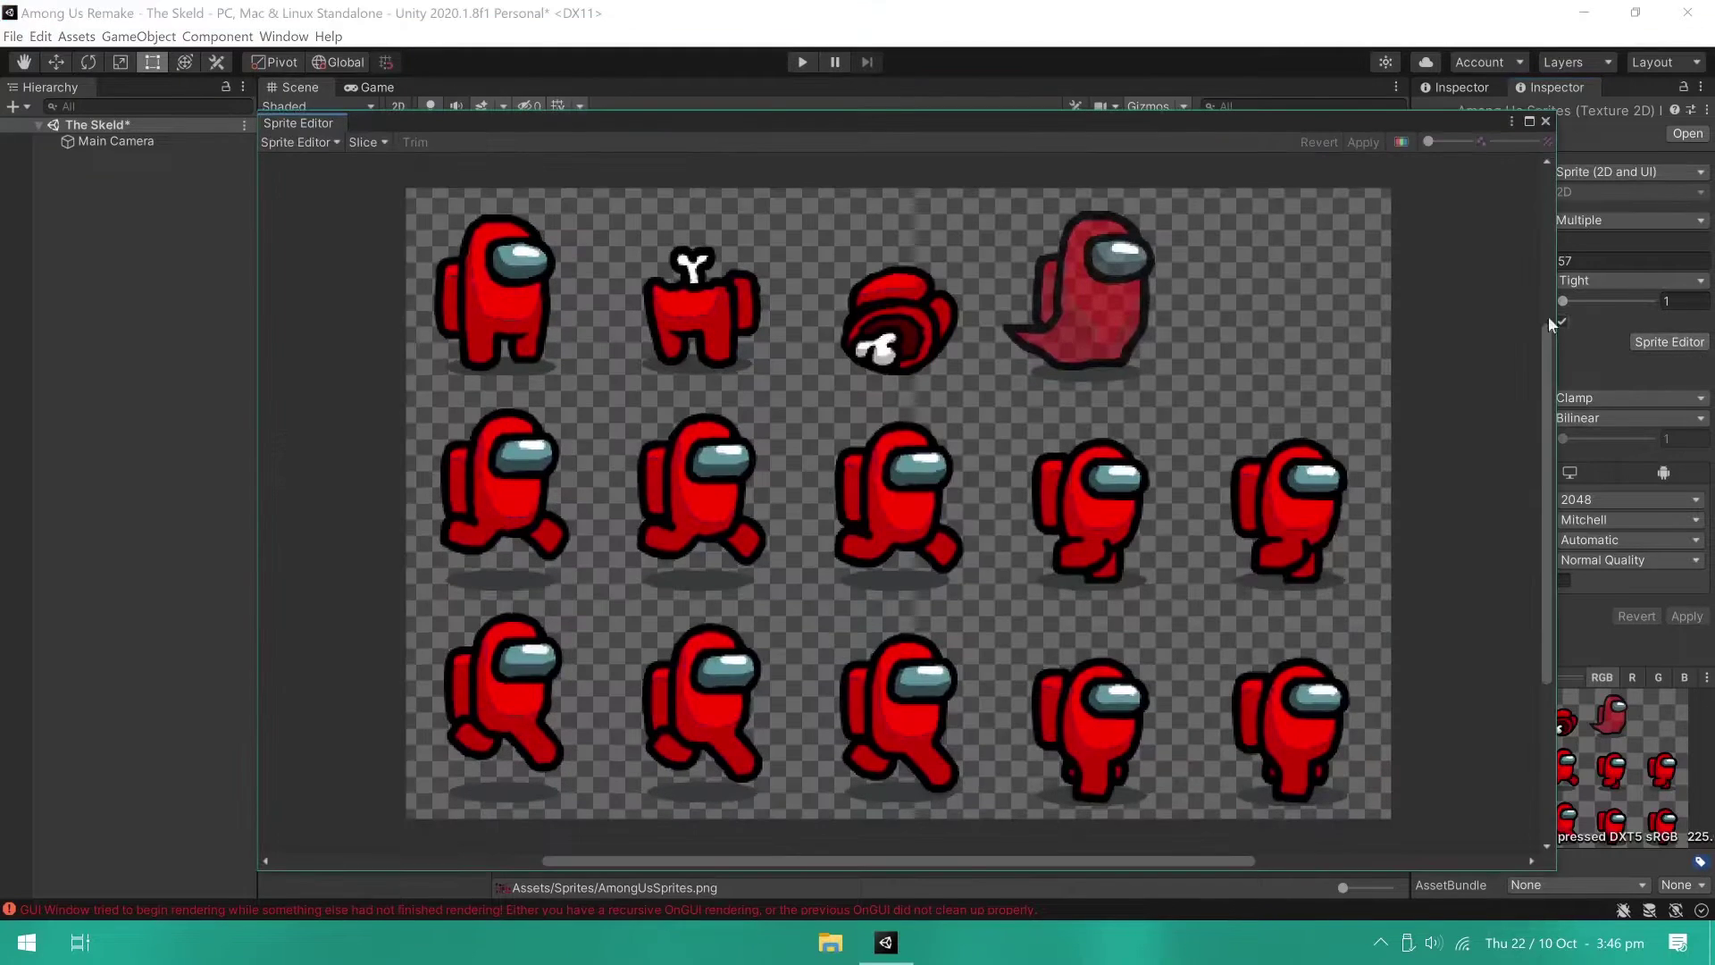
left_click(368, 142)
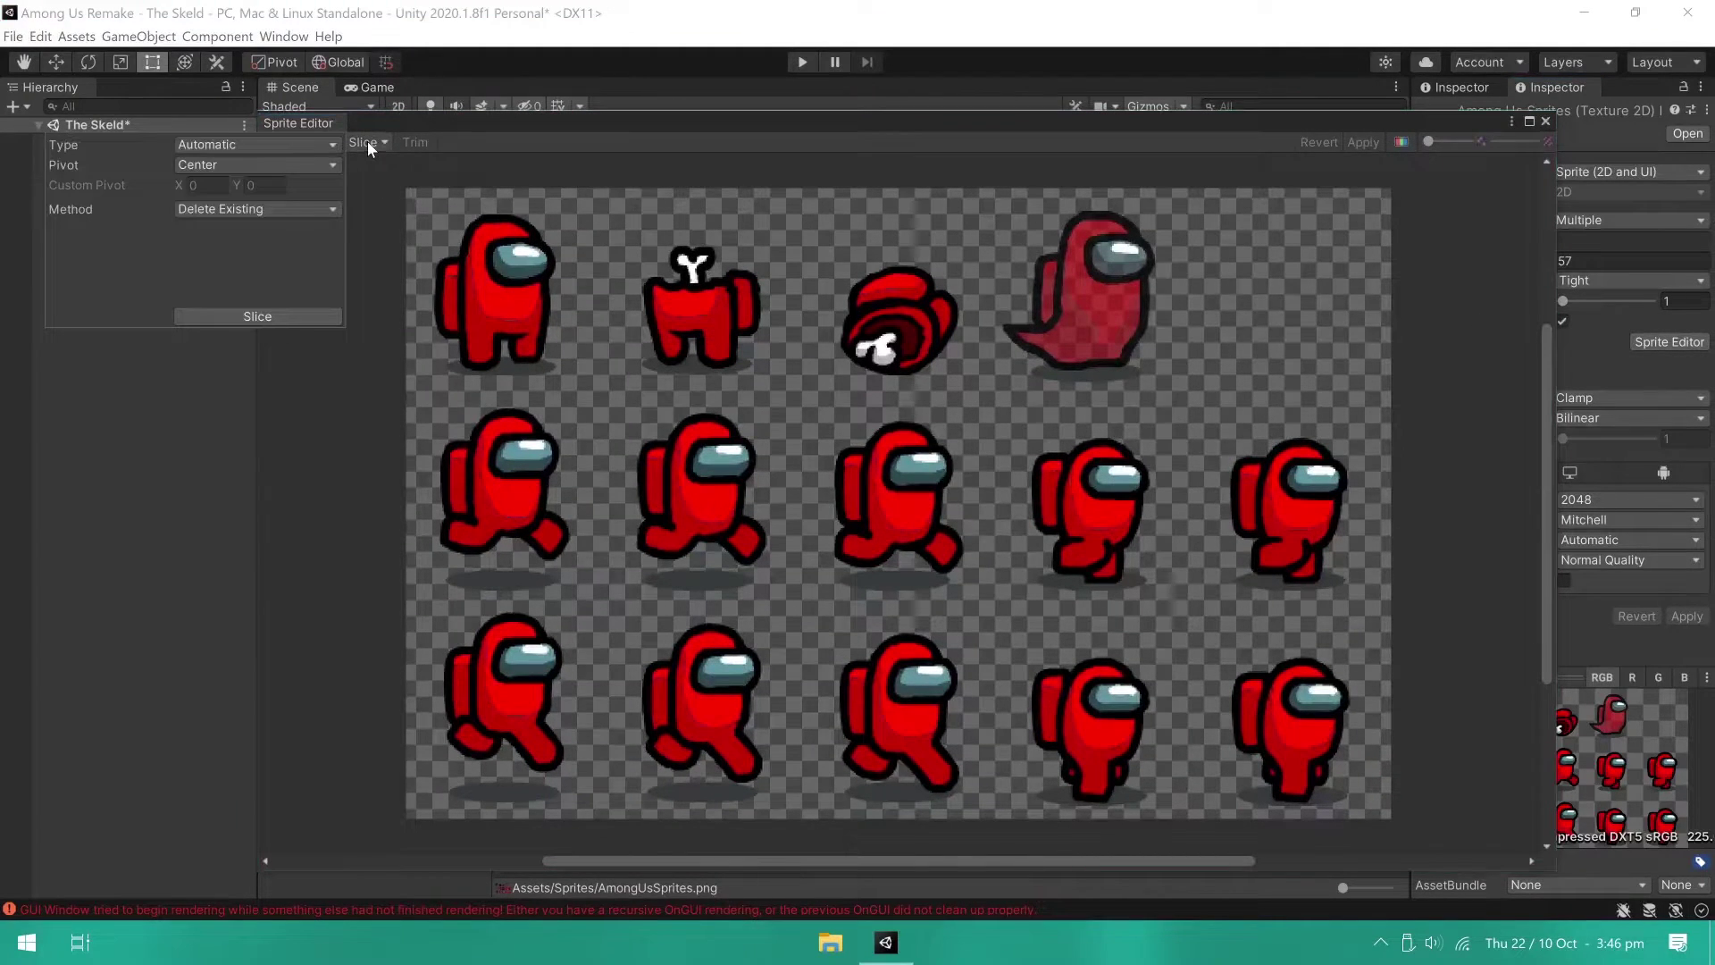
left_click(223, 163)
left_click(243, 331)
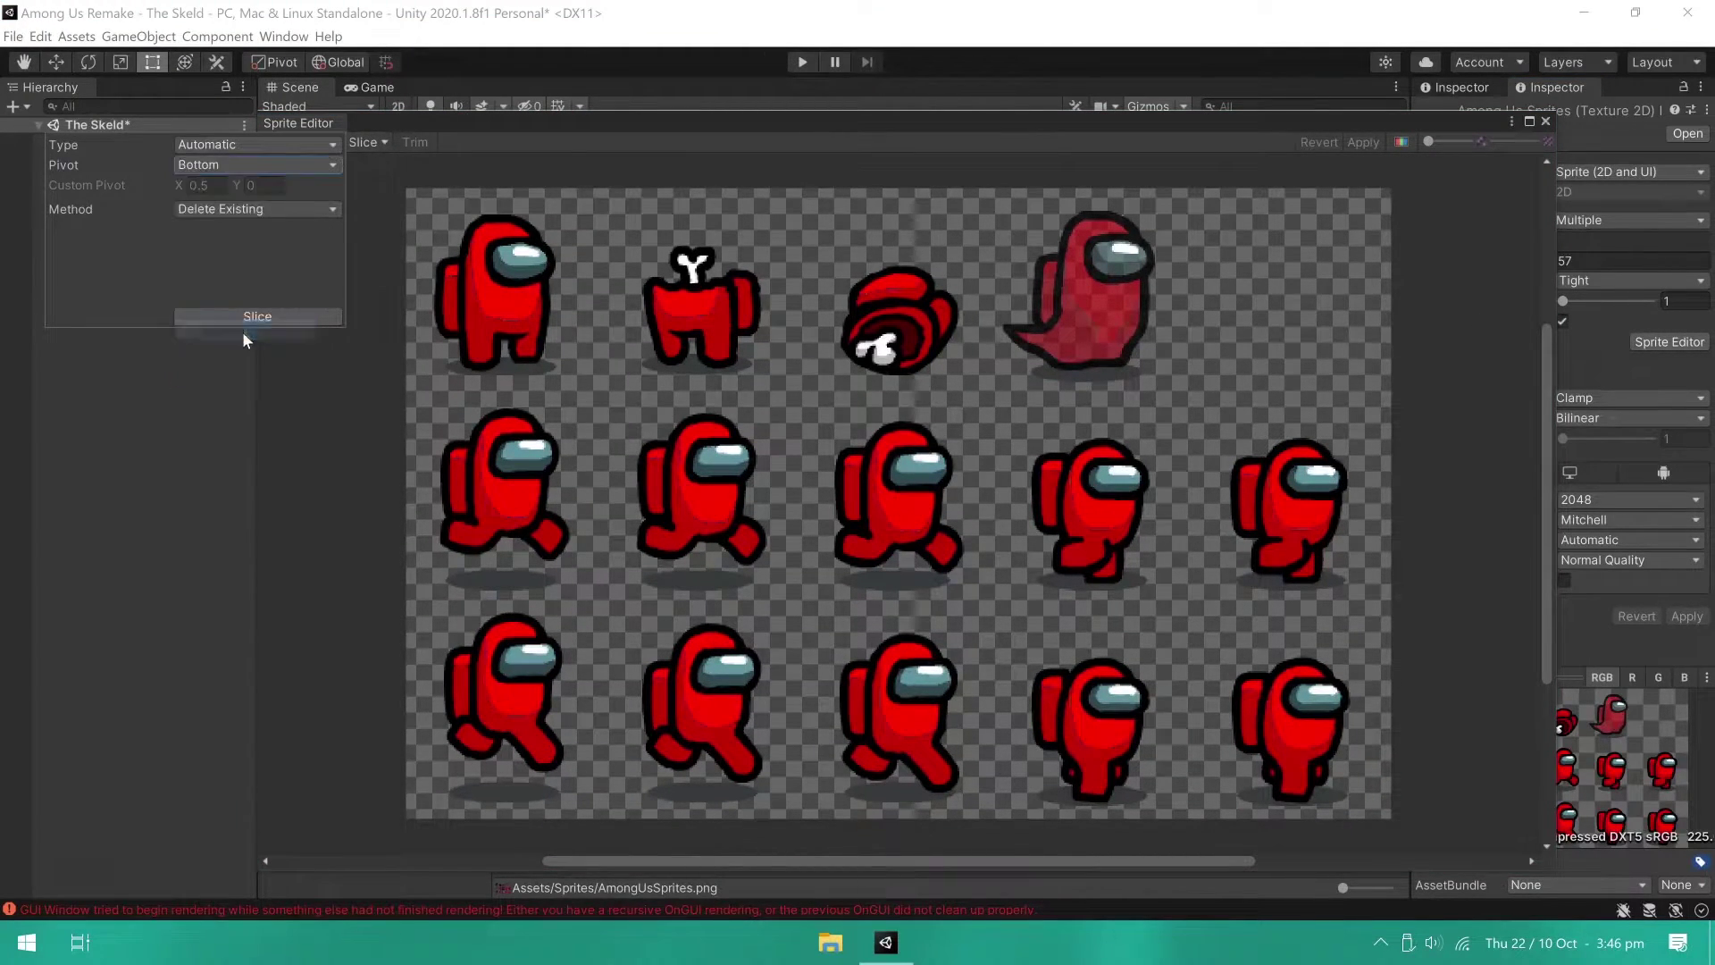
left_click(250, 144)
left_click(259, 205)
left_click(219, 164)
type("5")
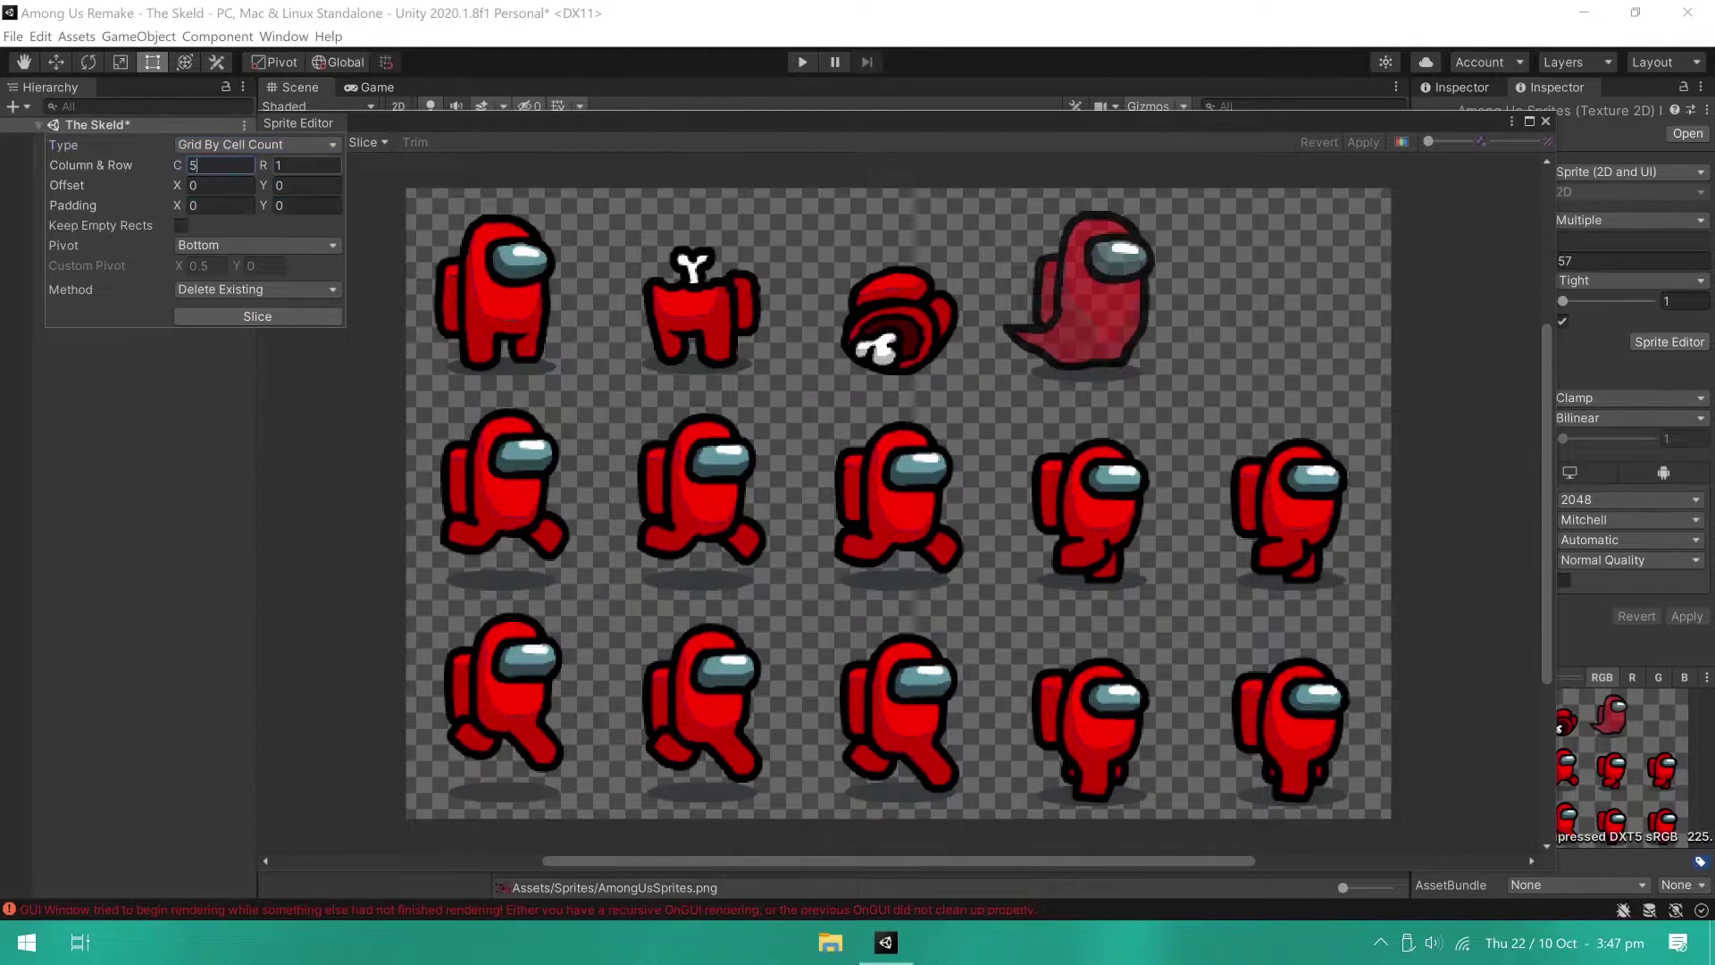
left_click(256, 315)
Step: Give the first crewmate sprite a custom pivot at 21.79 pixels vertically, shown normalized
left_click(536, 322)
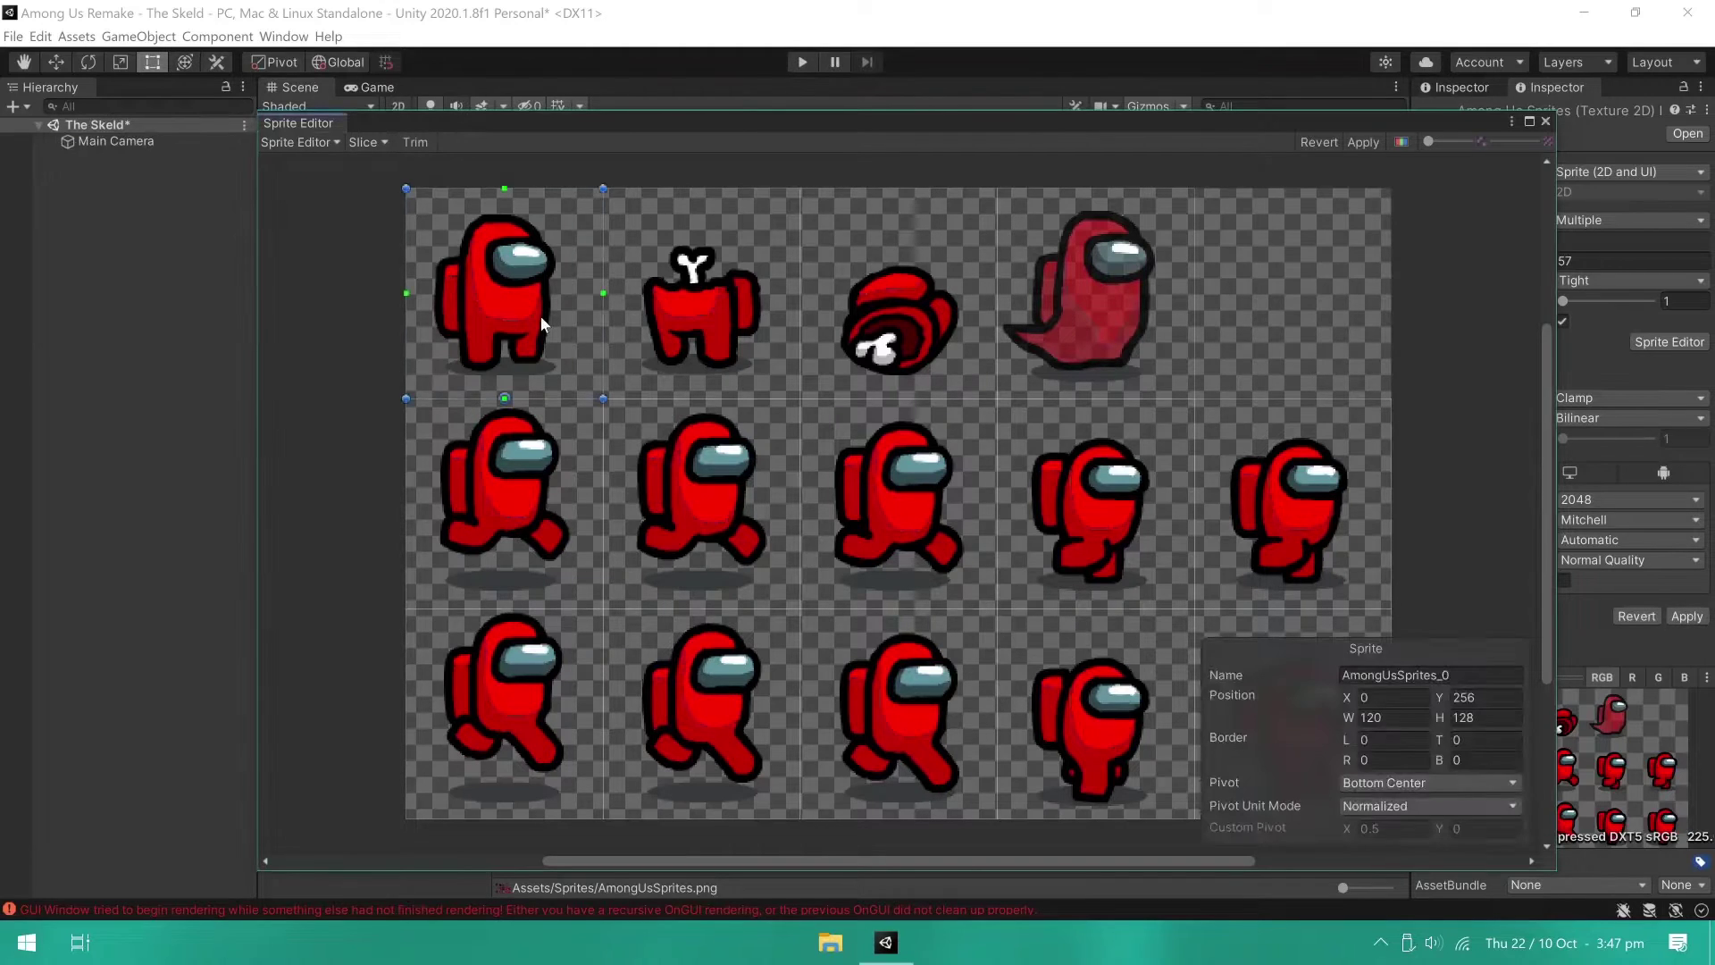
left_click(1450, 806)
left_click(1407, 847)
left_click(1449, 784)
left_click(1435, 788)
left_click(1484, 828)
type("21.79")
left_click(1429, 806)
left_click(1402, 827)
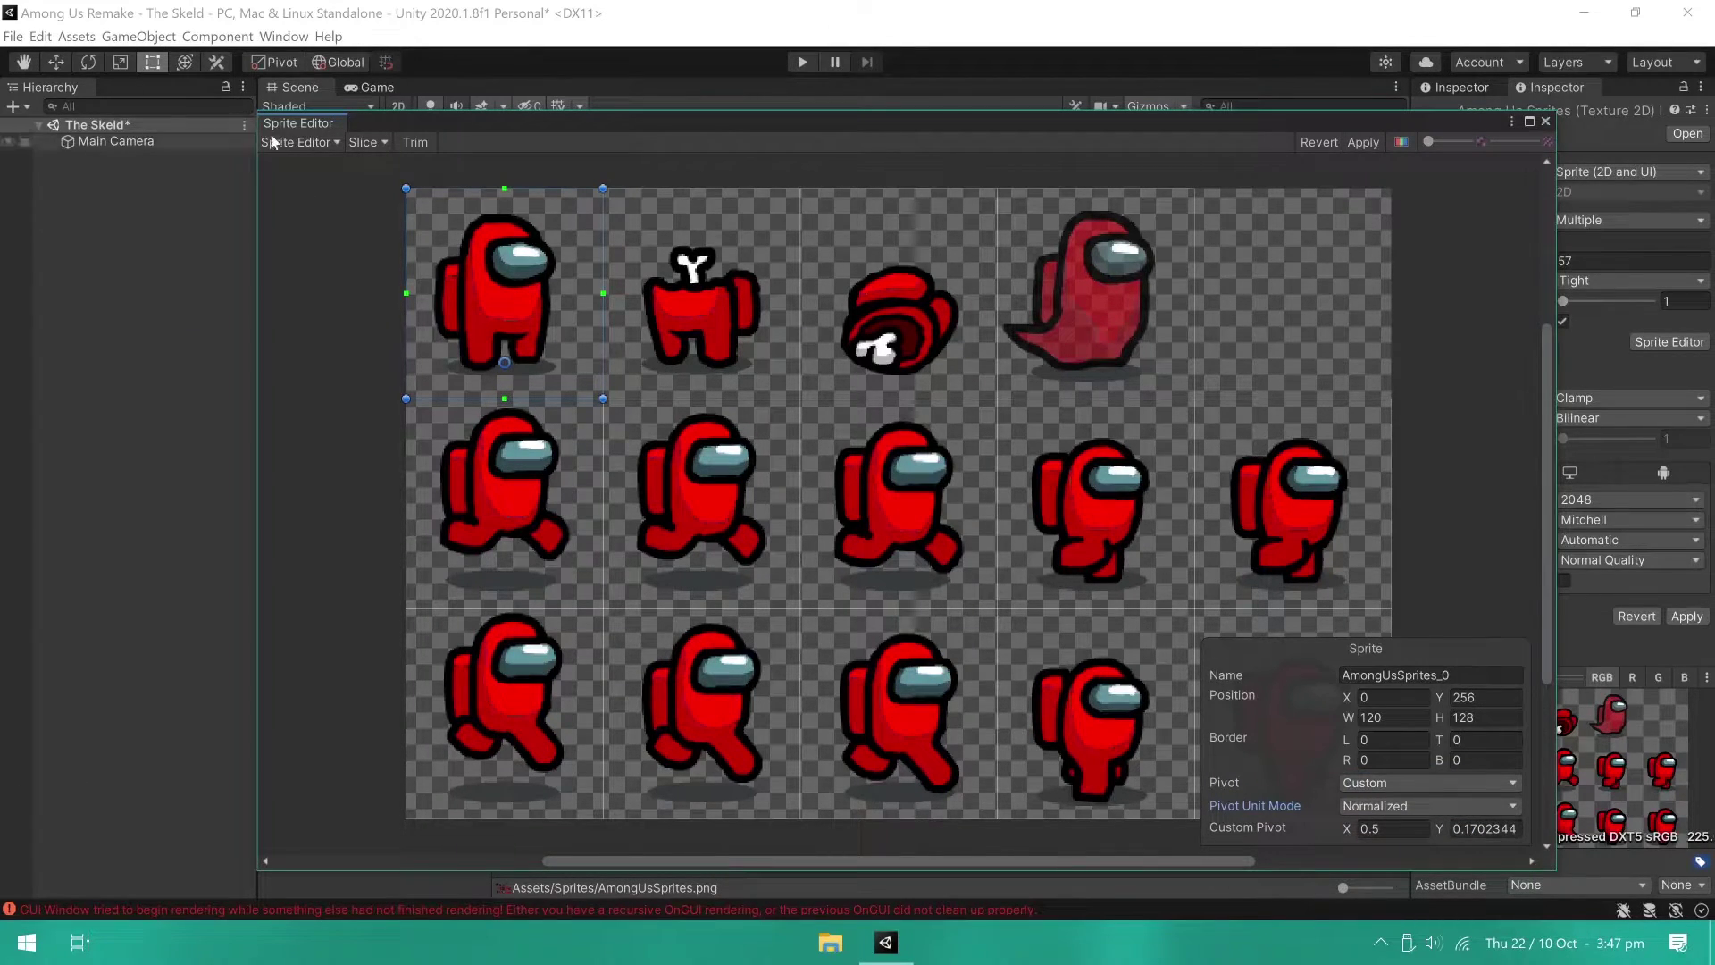
Step: Re-slice the grid with the custom 0.5, 0.17 pivot, check the sprites, and apply
left_click(376, 143)
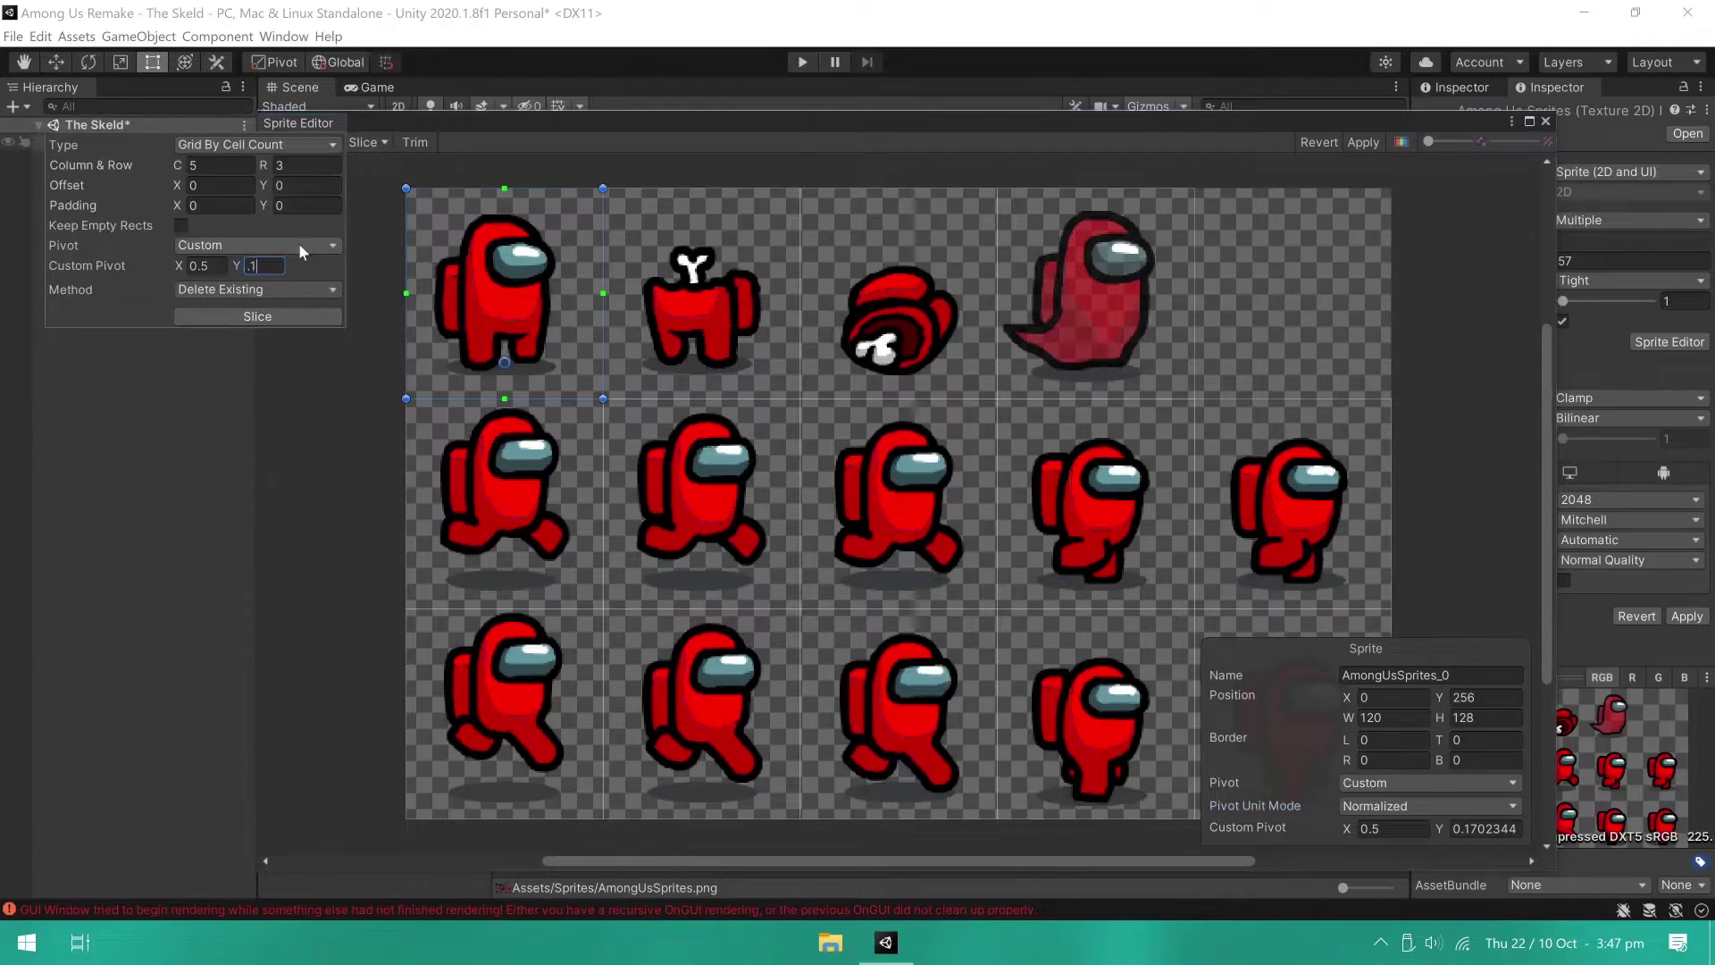
left_click(288, 318)
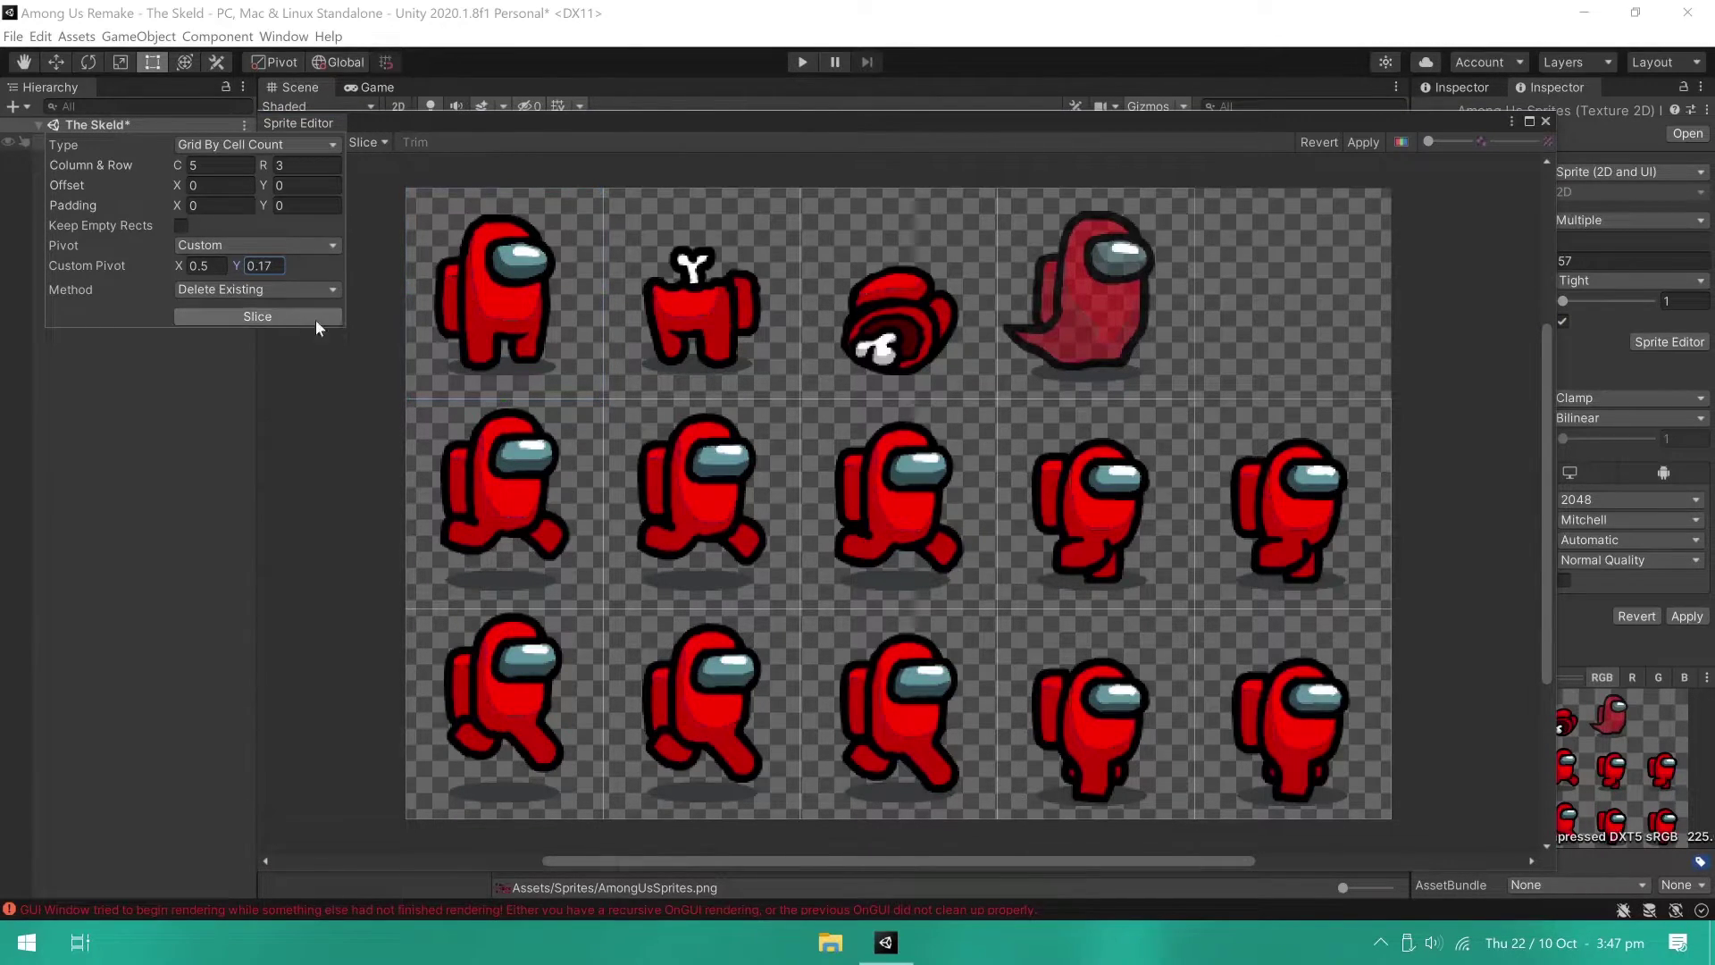
left_click(330, 318)
left_click(684, 329)
left_click(1152, 340)
left_click(1364, 142)
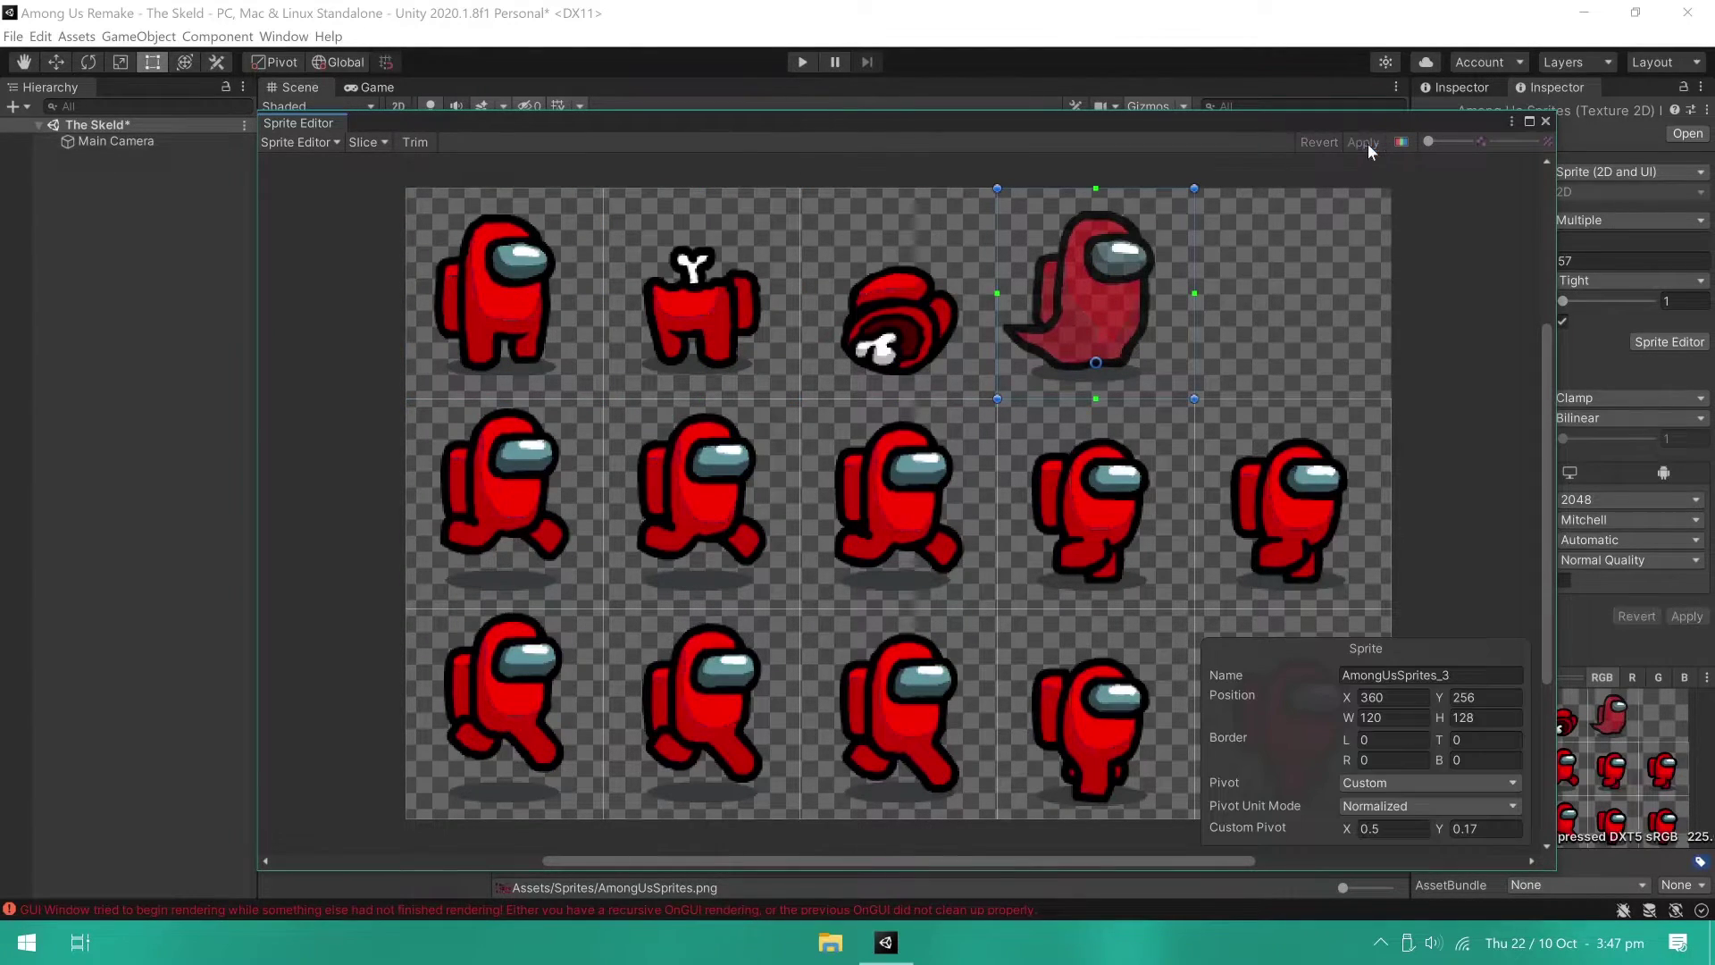
Step: Add a Global Light 2D to the scene and switch the scene view to 2D
left_click(1546, 121)
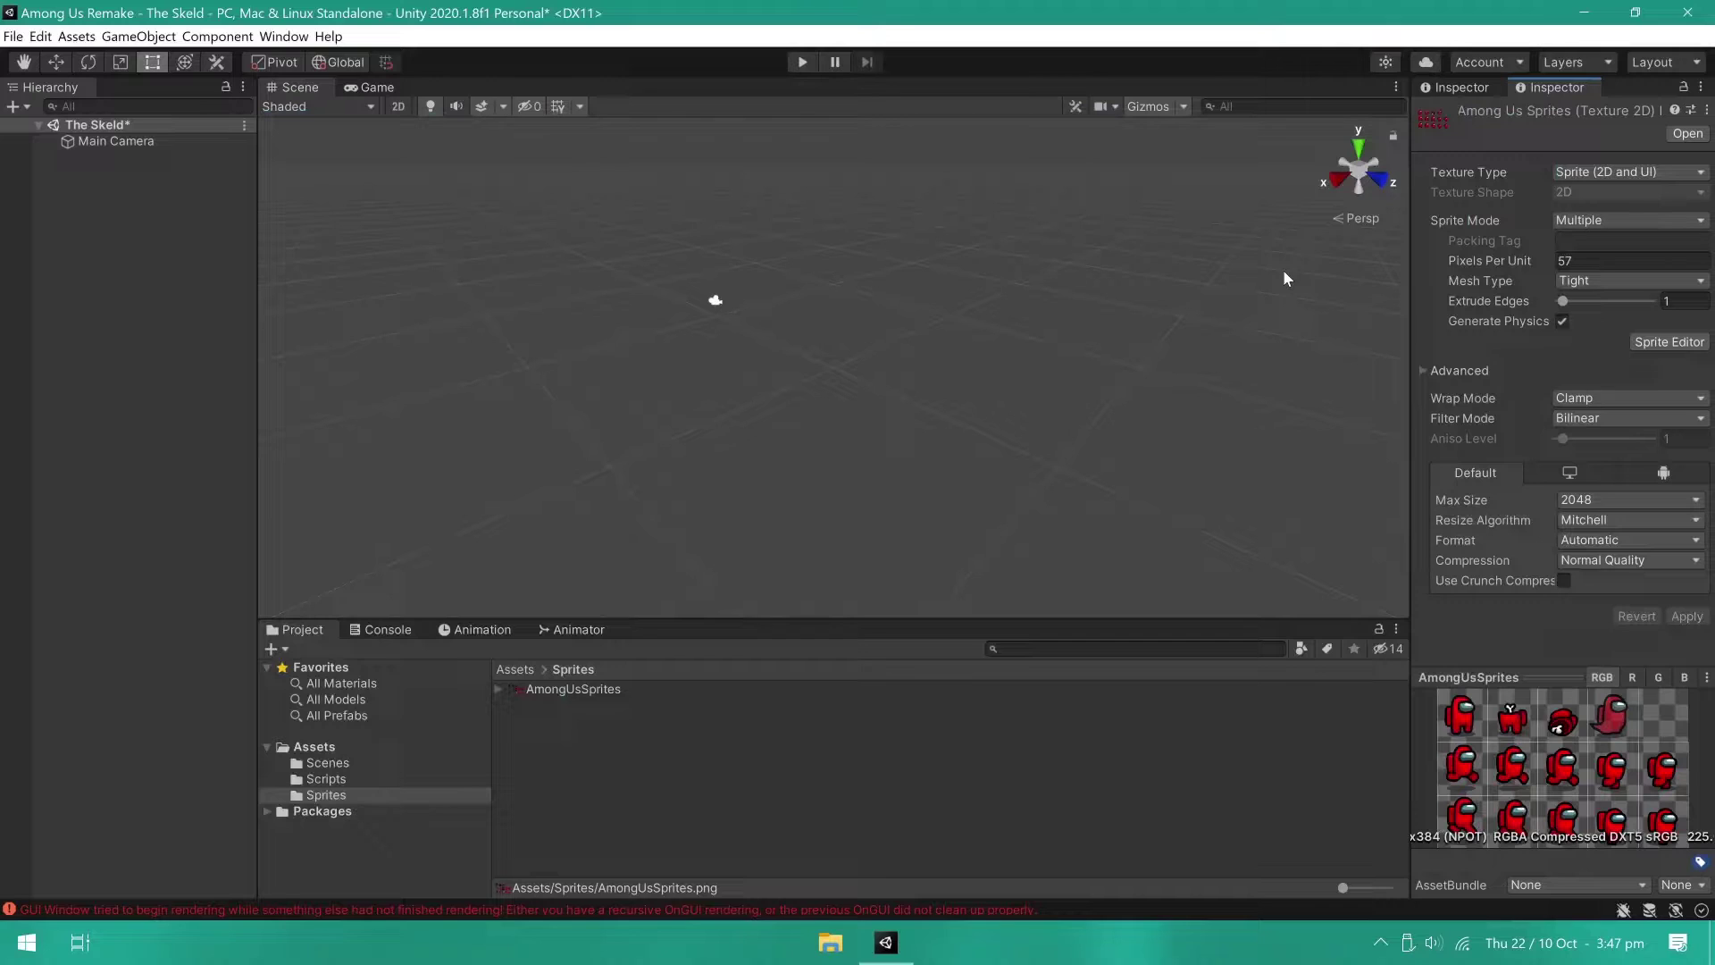
right_click(159, 204)
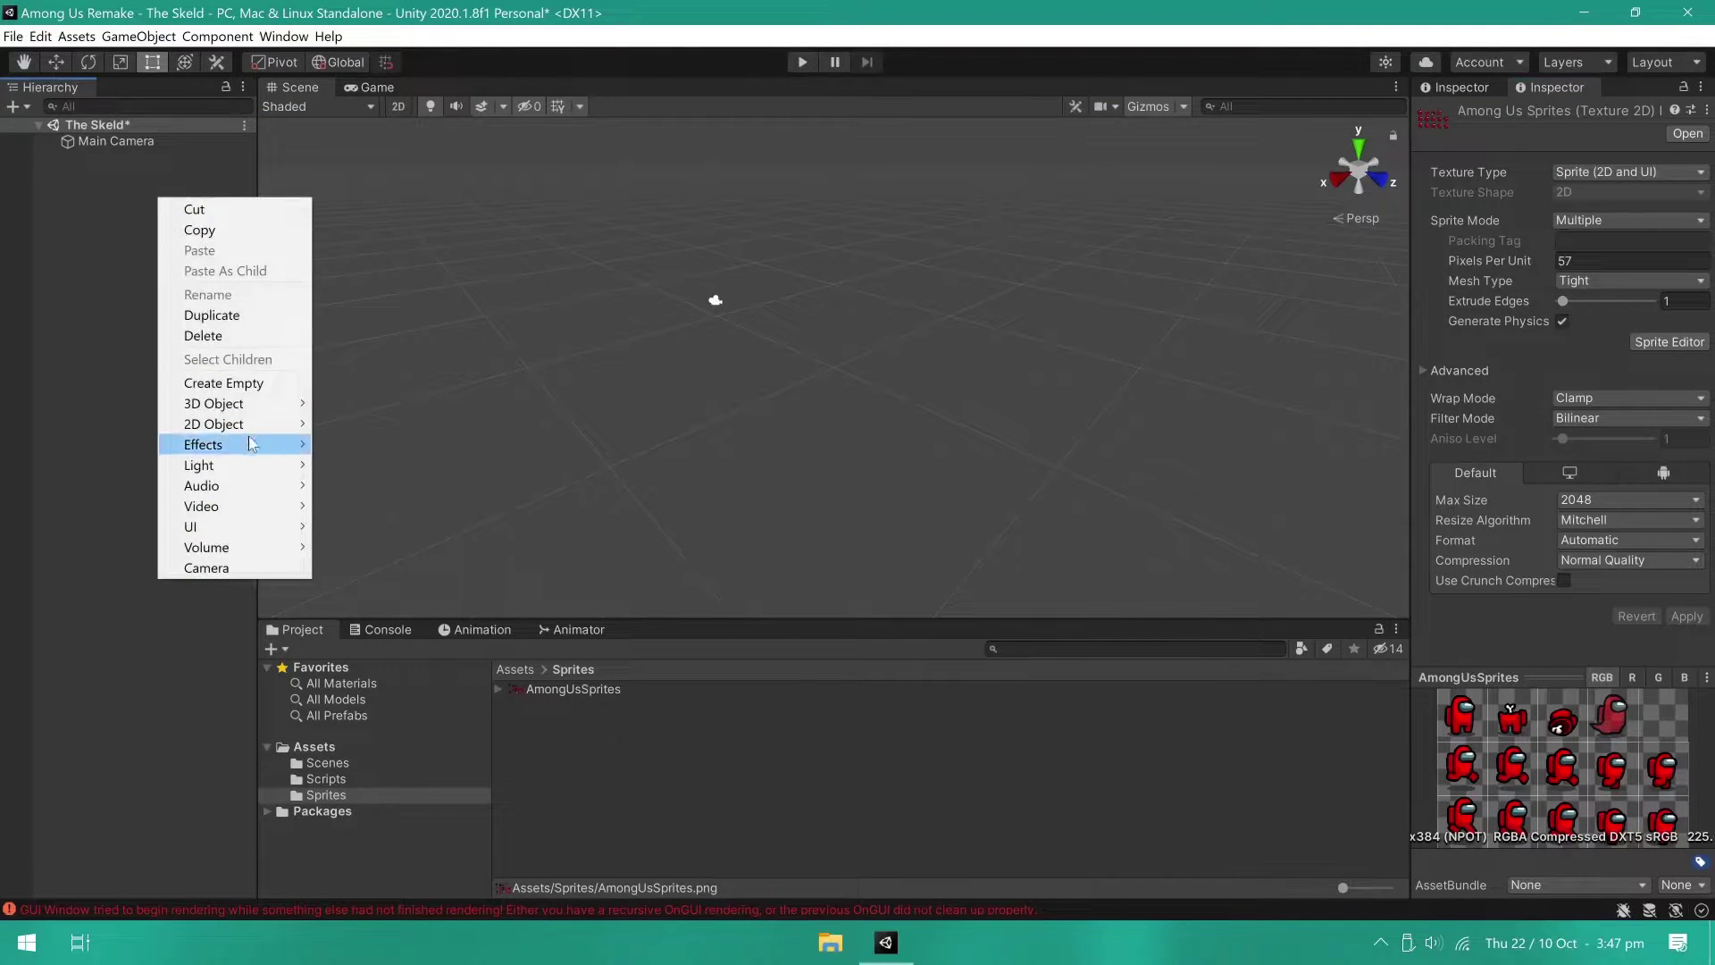
mouse_move(257, 466)
mouse_move(361, 469)
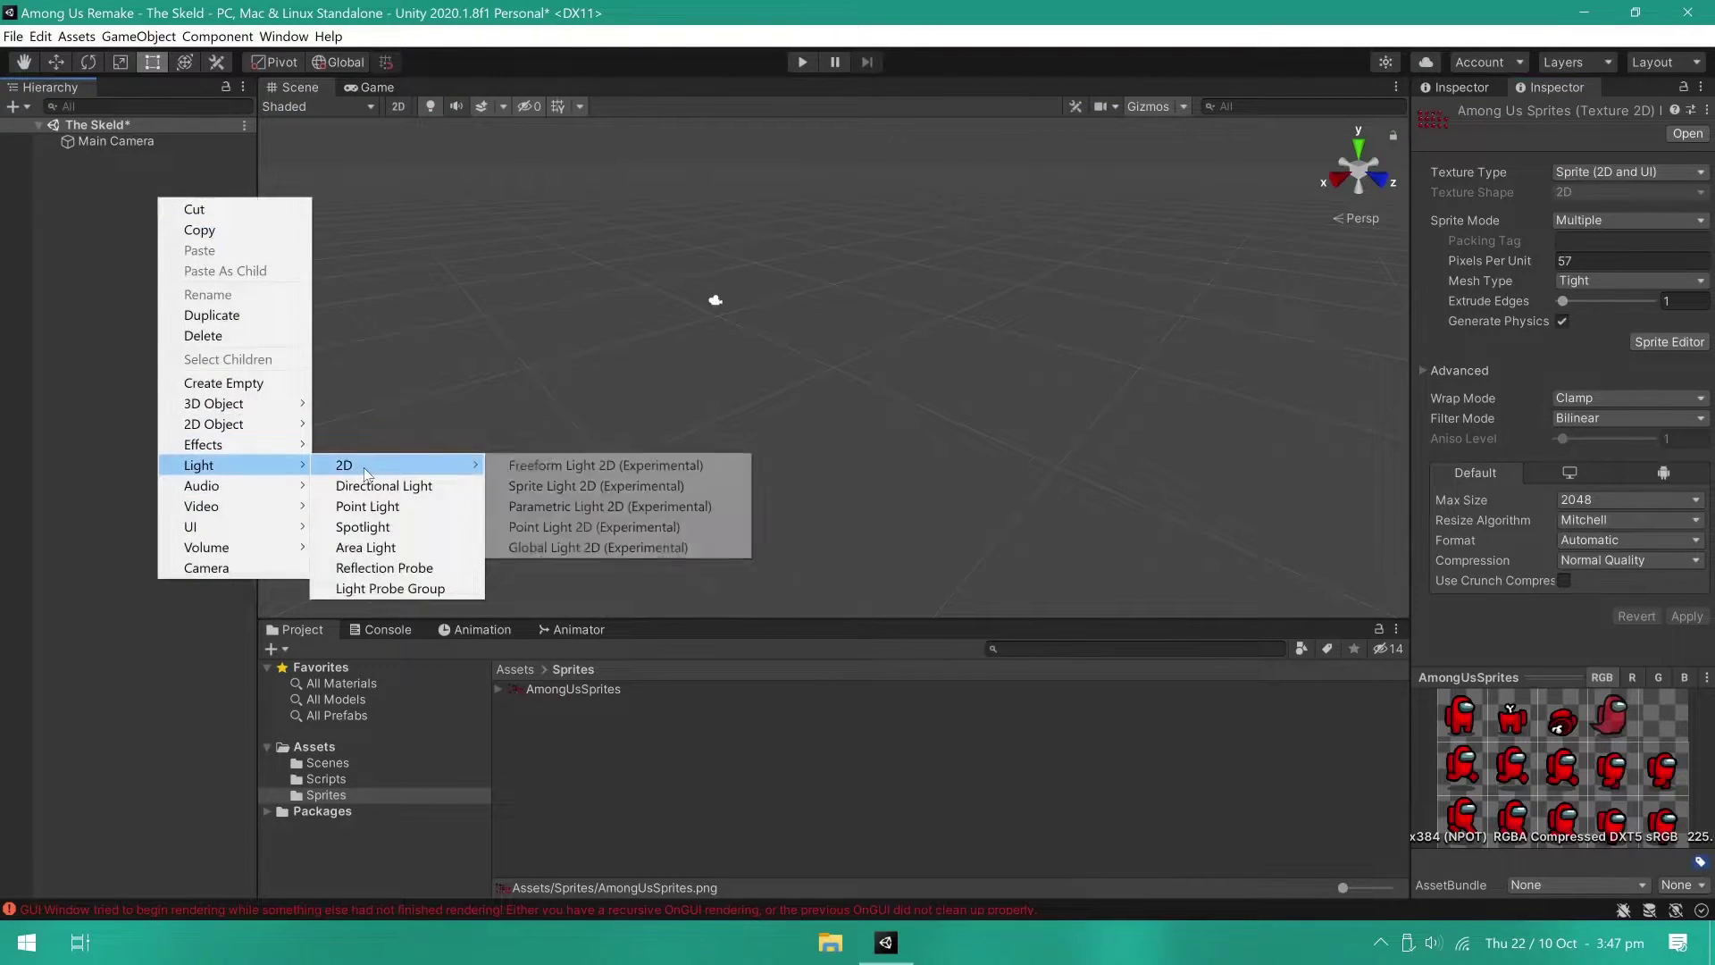
left_click(590, 548)
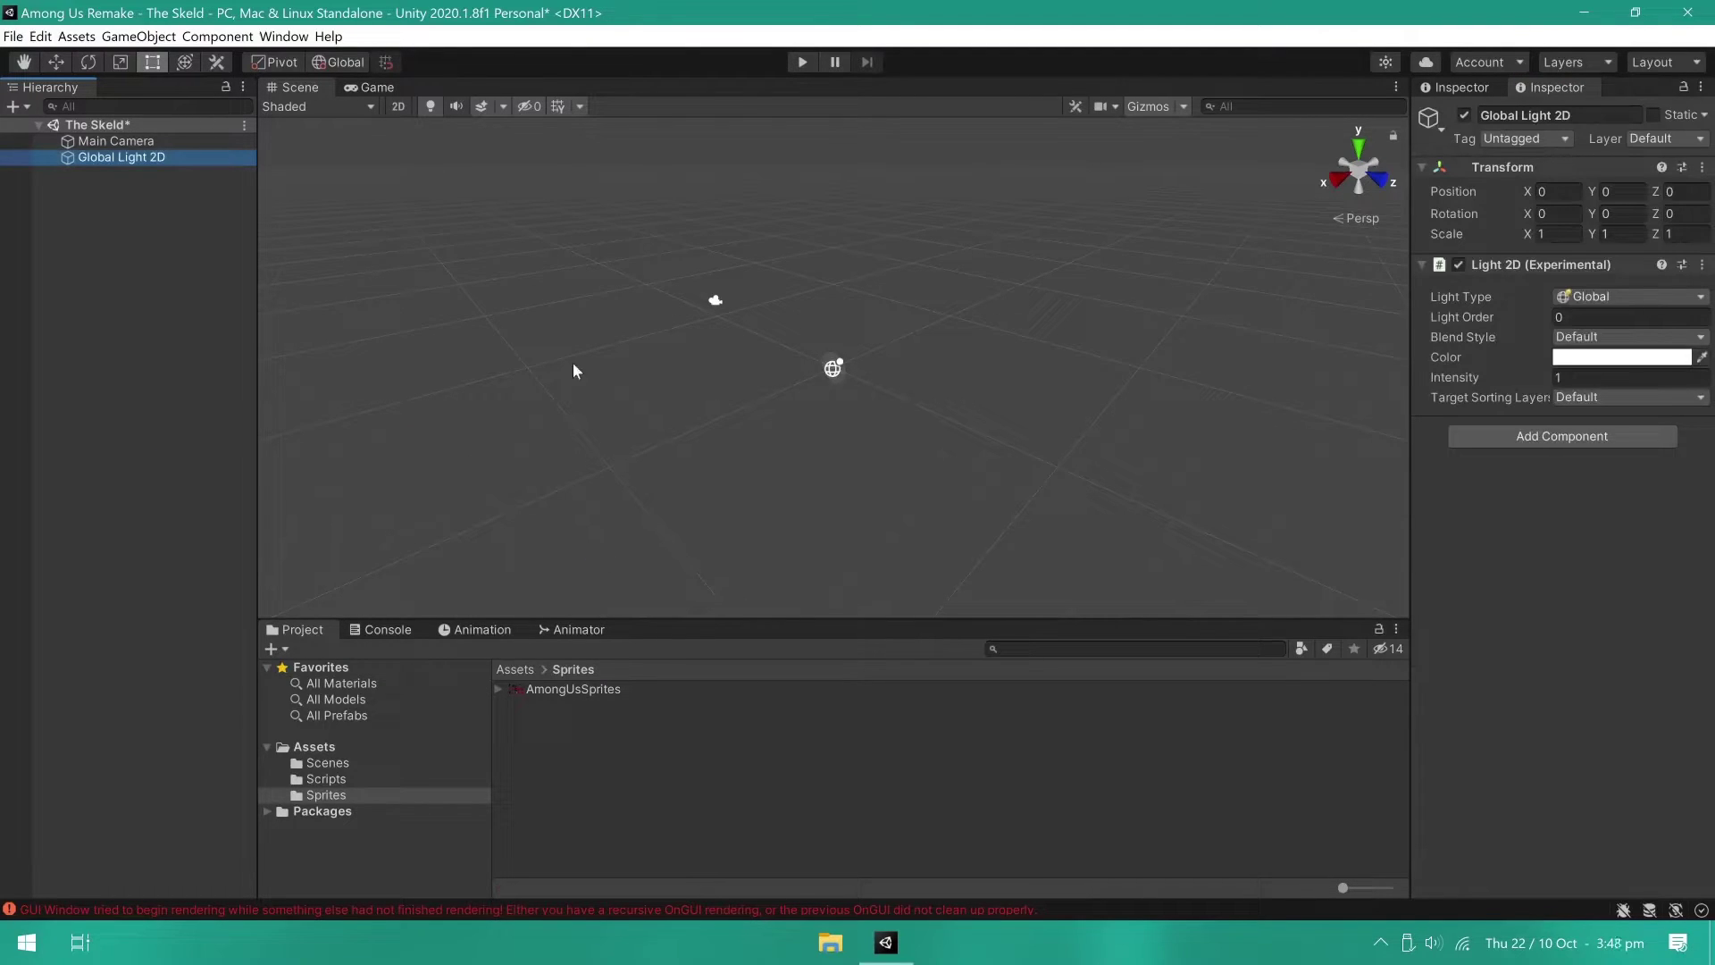
left_click(399, 107)
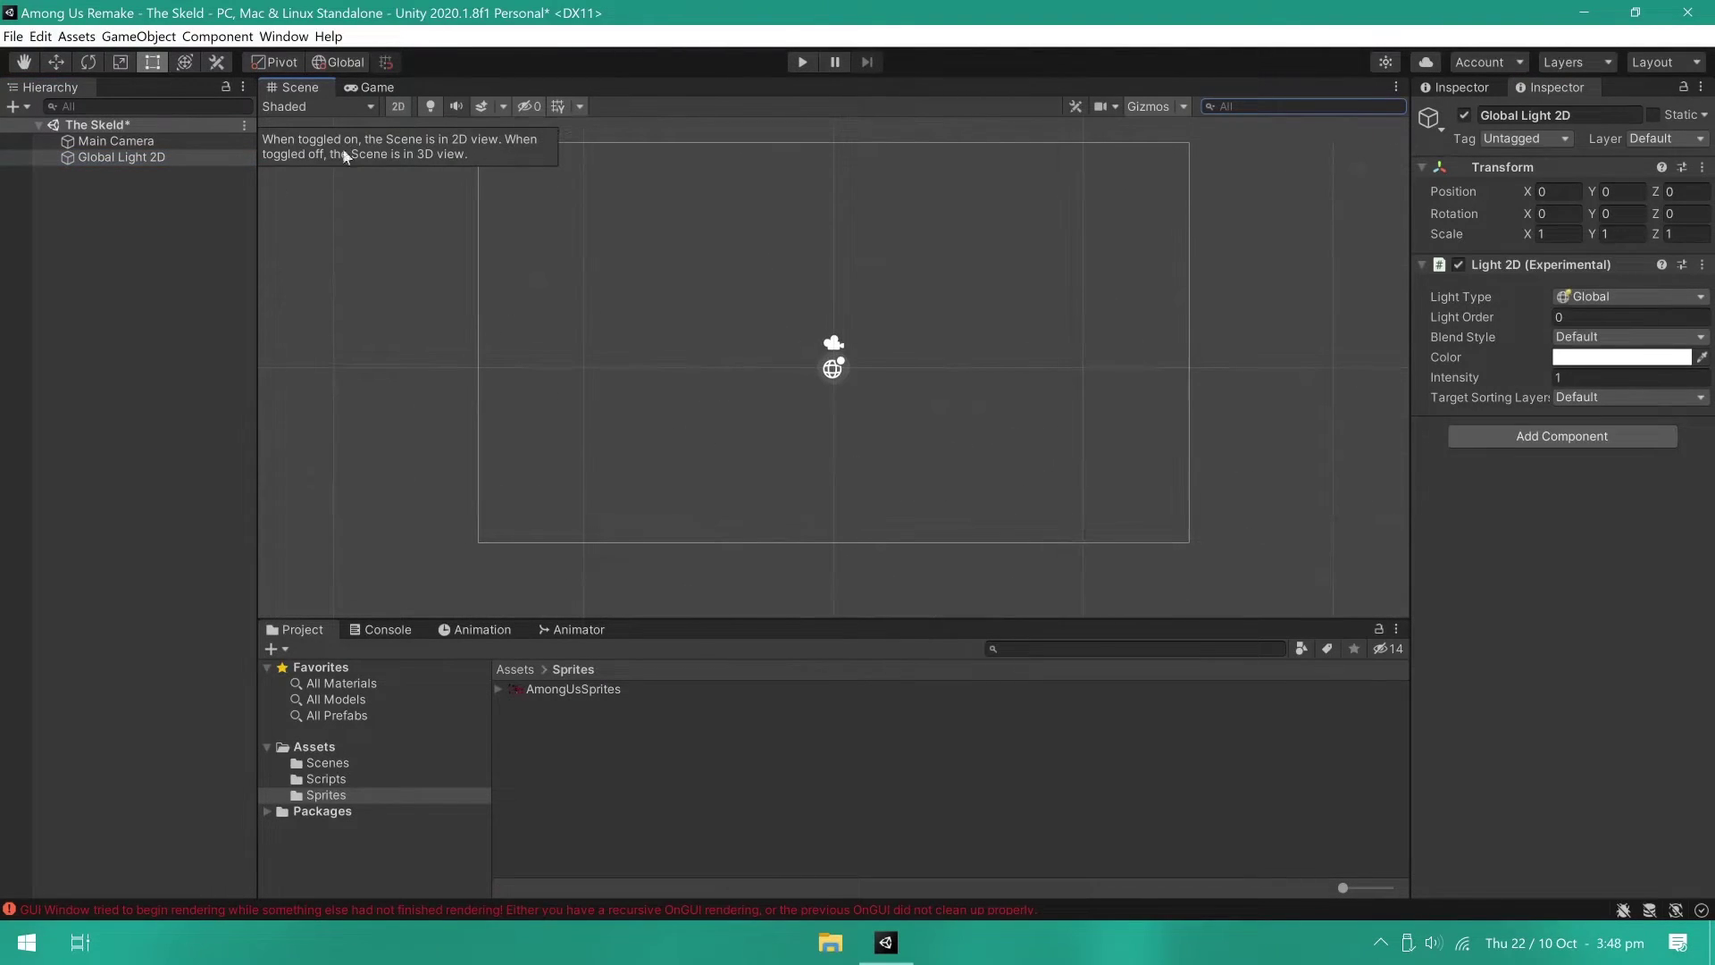
Step: Create an empty game object named 'Crewmate'
right_click(134, 236)
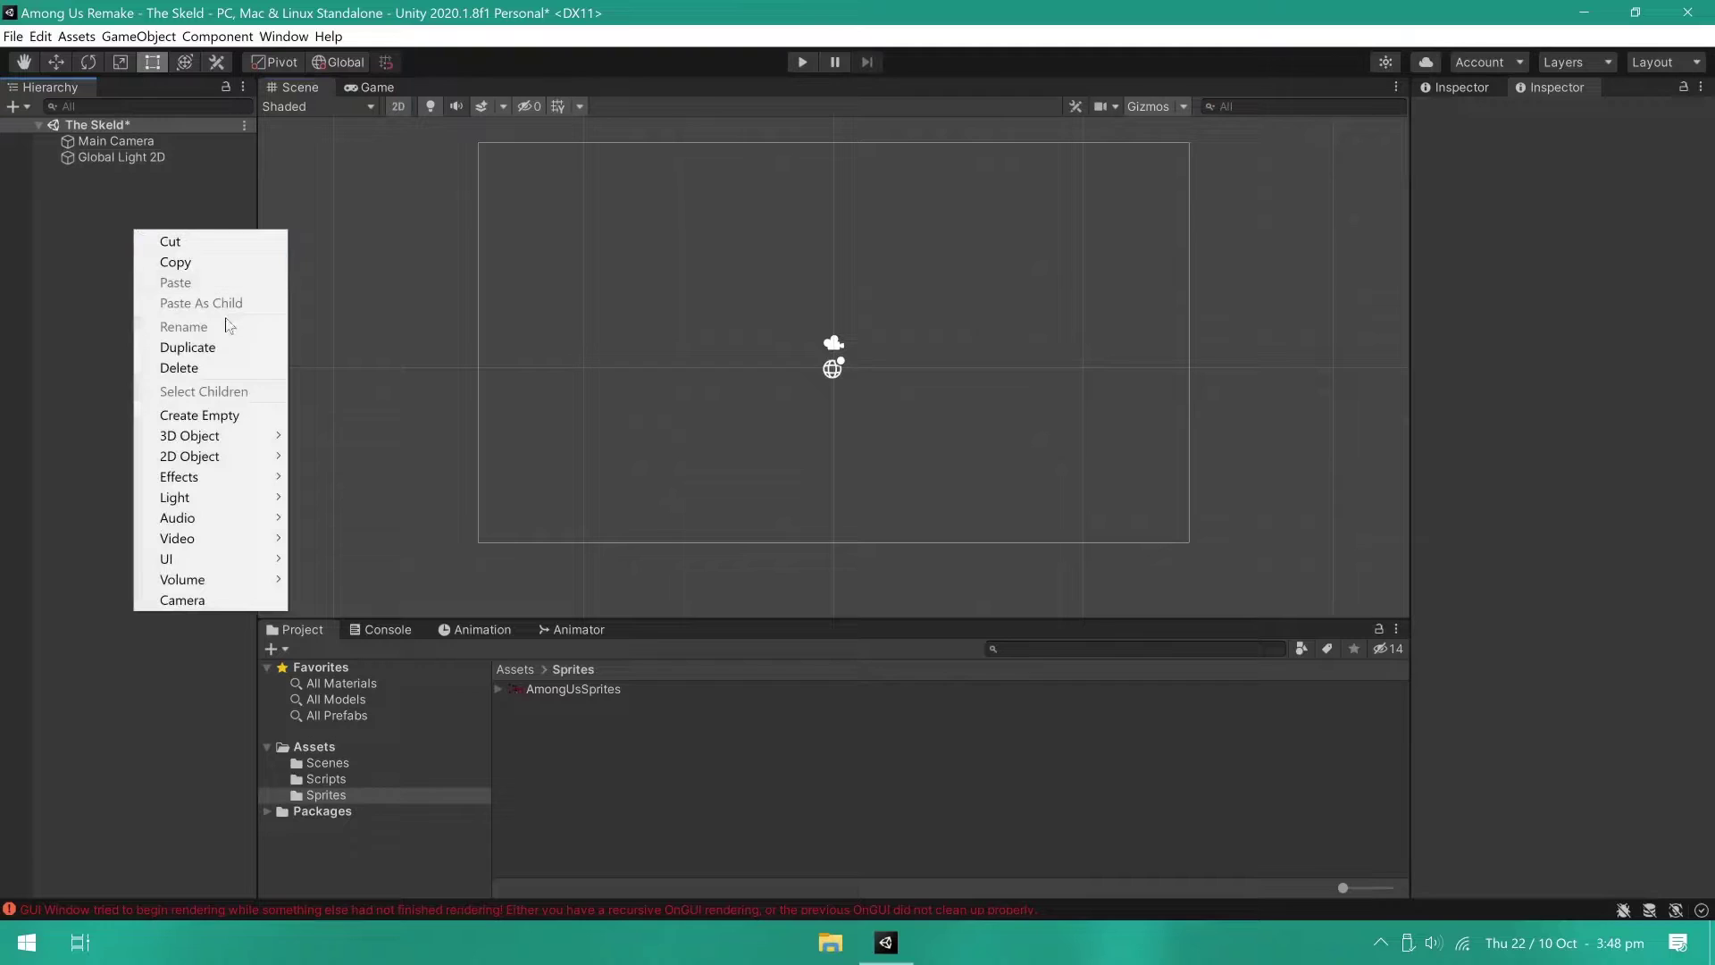
left_click(209, 414)
left_click(135, 175)
type("Crewmate")
key("Return")
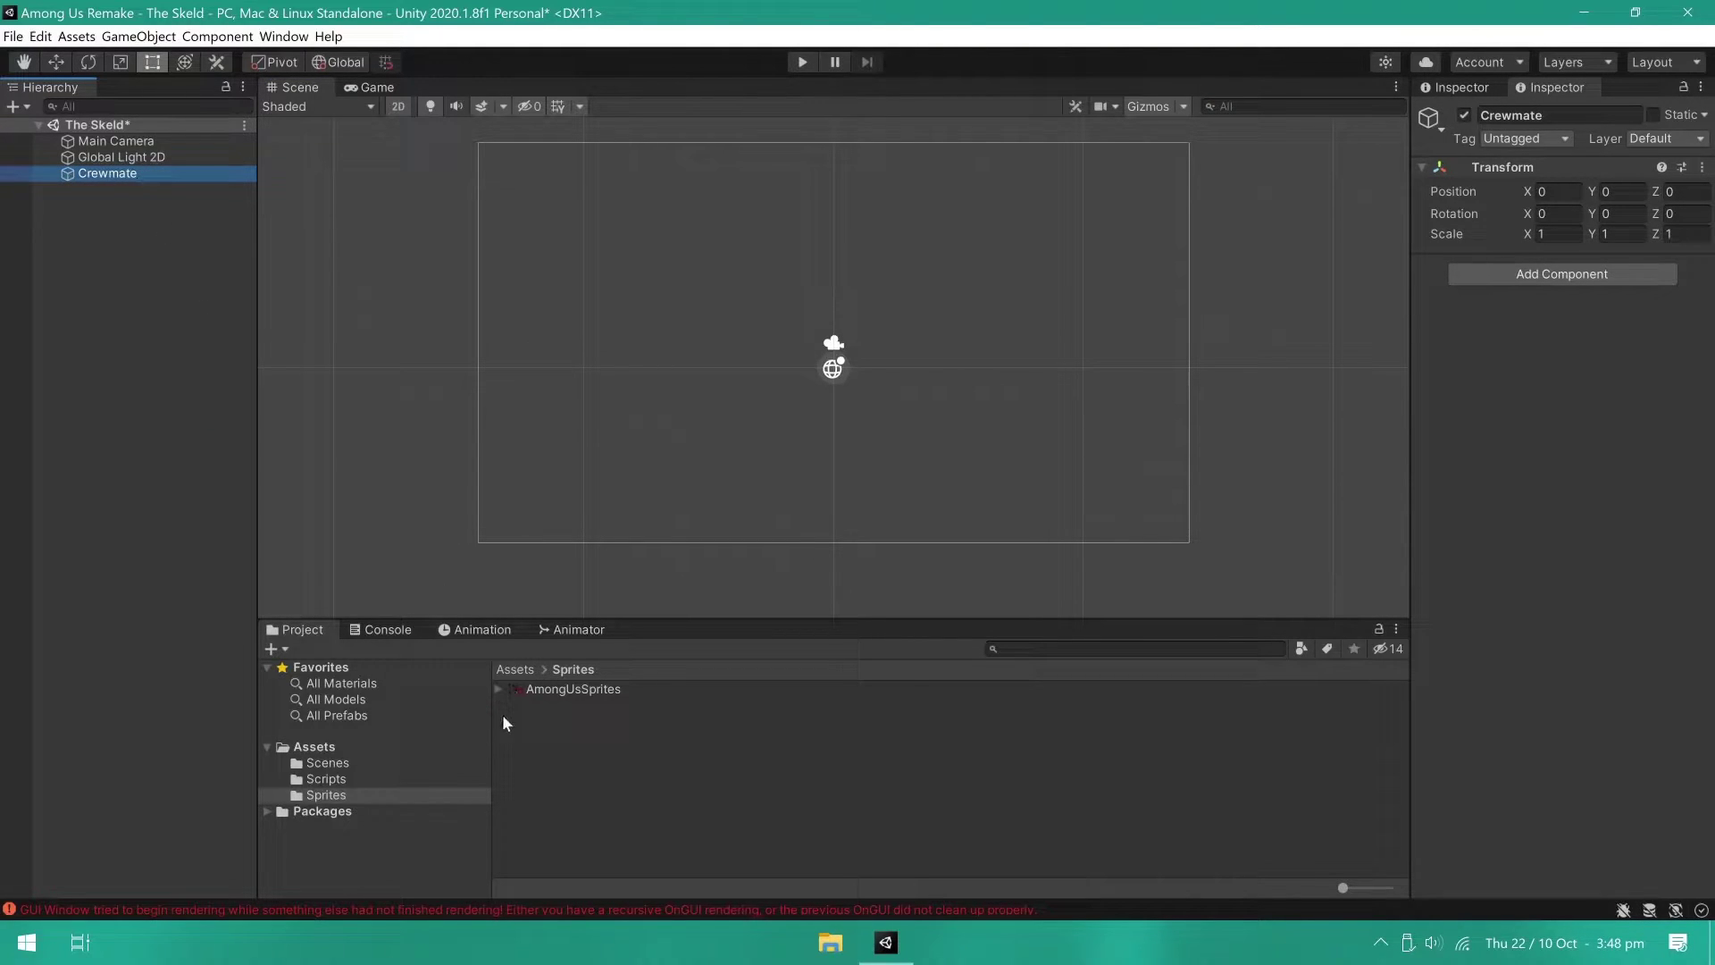
Step: Add a 'Graphics' child under Crewmate and place the AmongUsSprites_0 sprite inside it
left_click(500, 691)
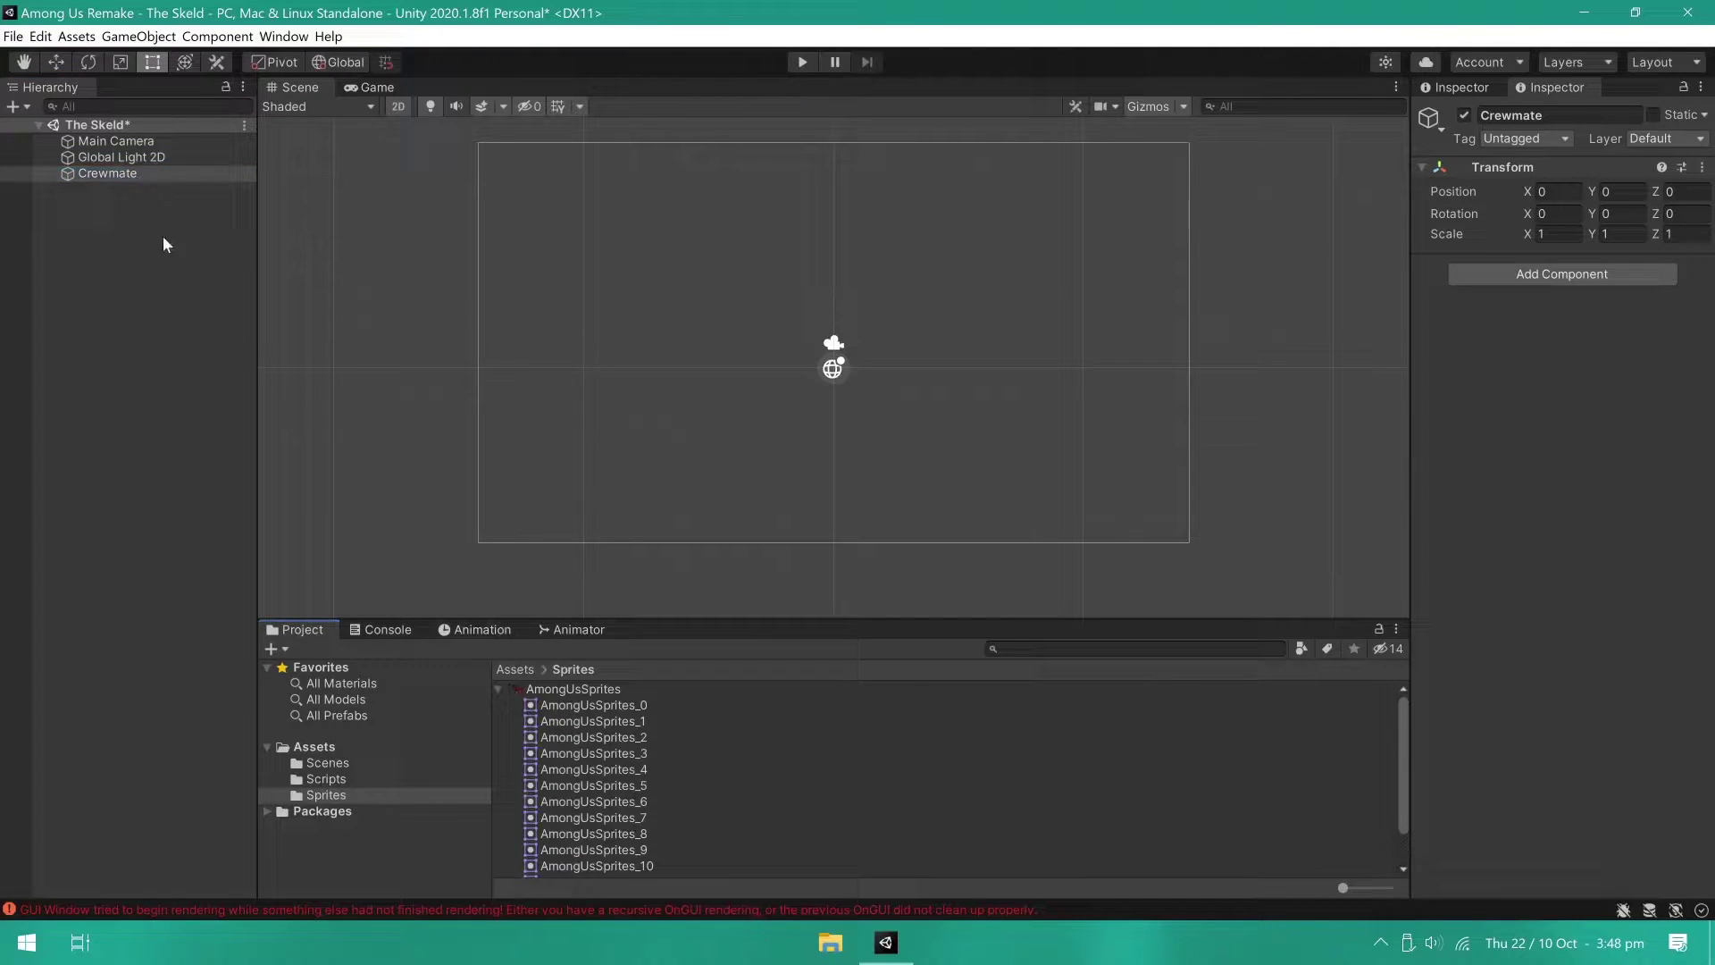
right_click(127, 174)
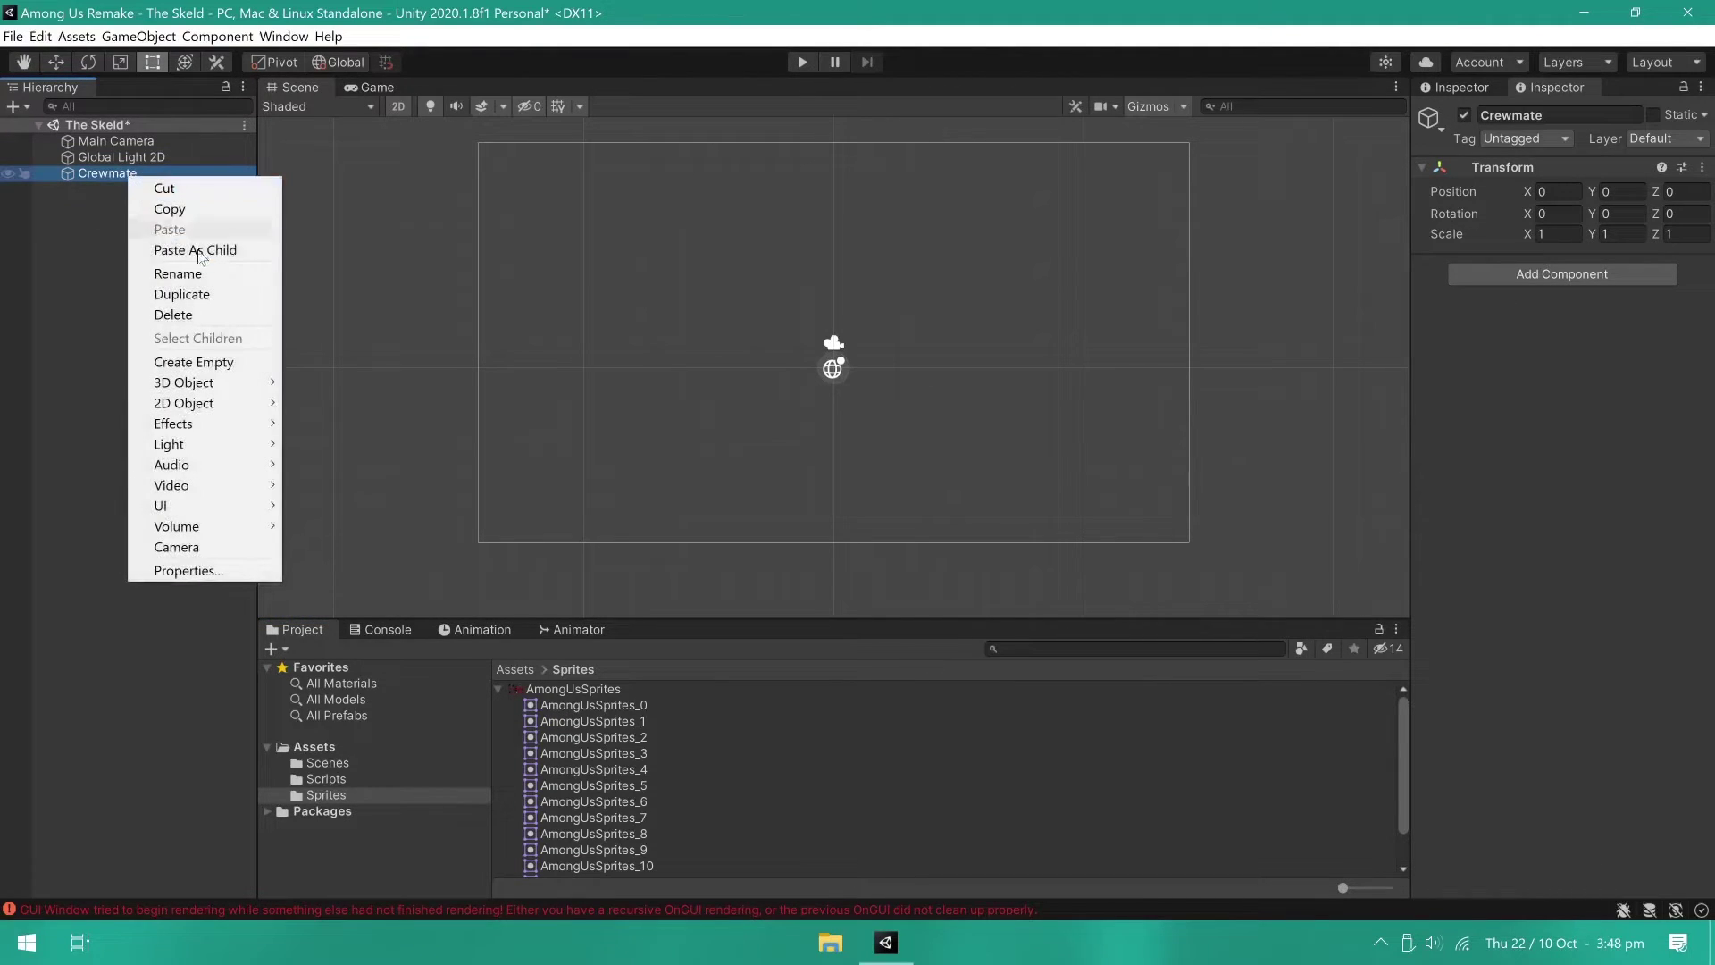
left_click(227, 362)
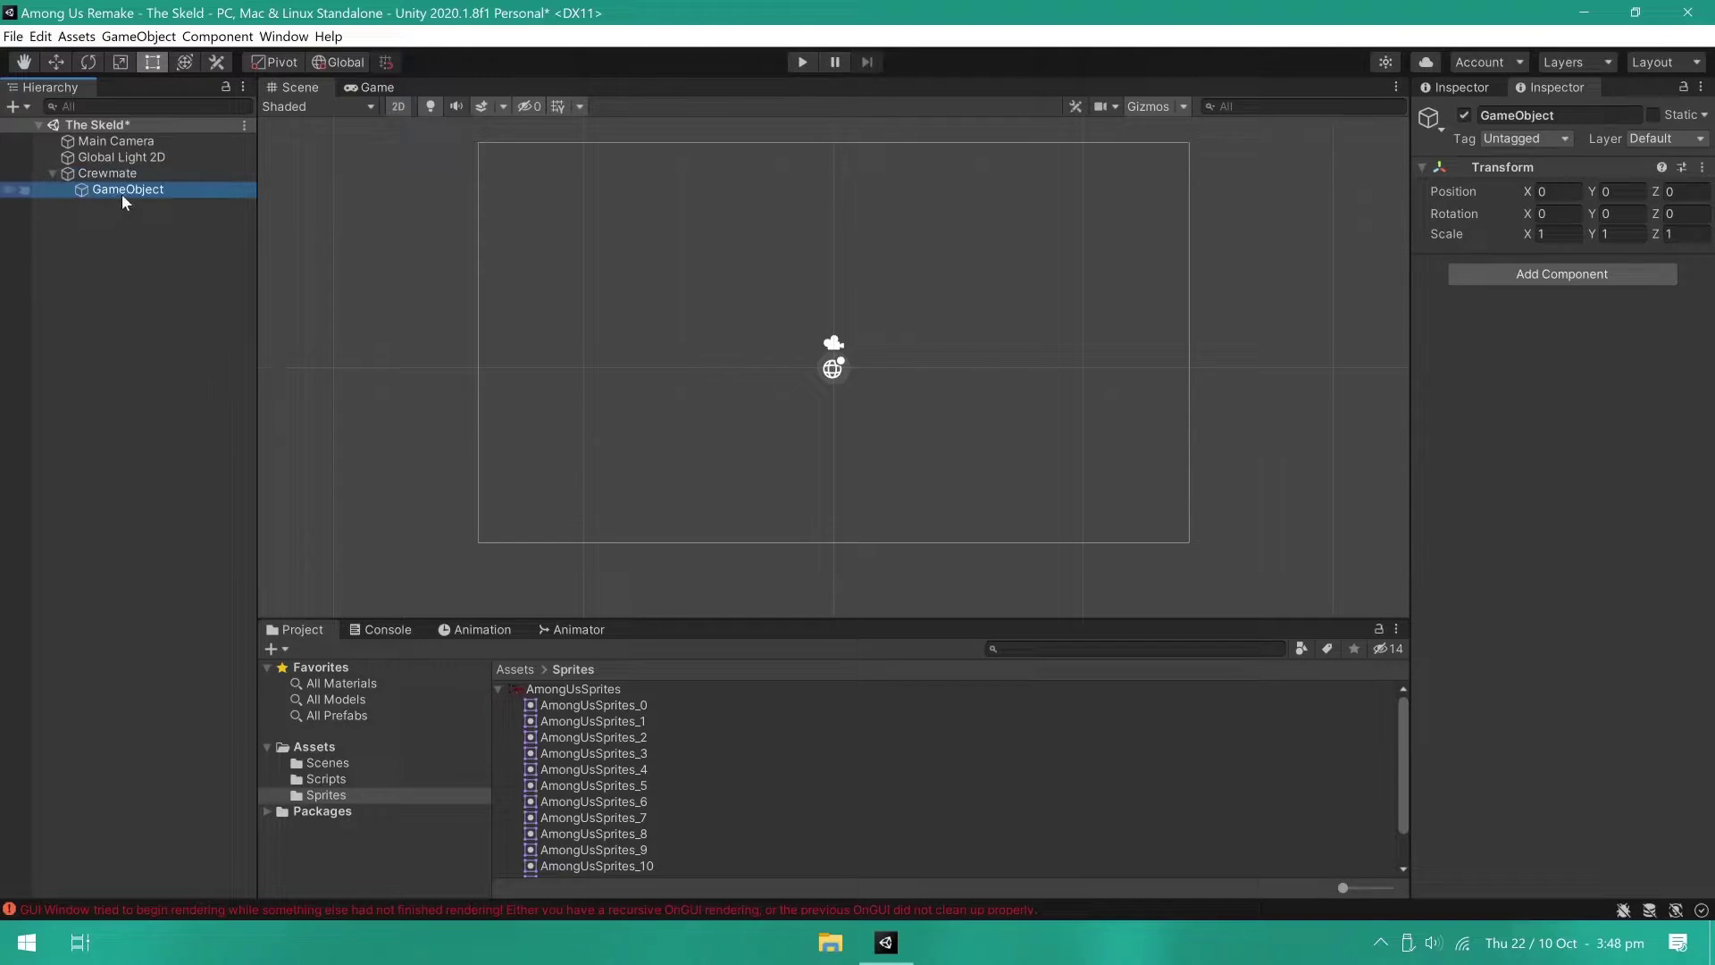
type("Graphics")
key("Return")
left_click_drag(640, 705, 146, 193)
key("f")
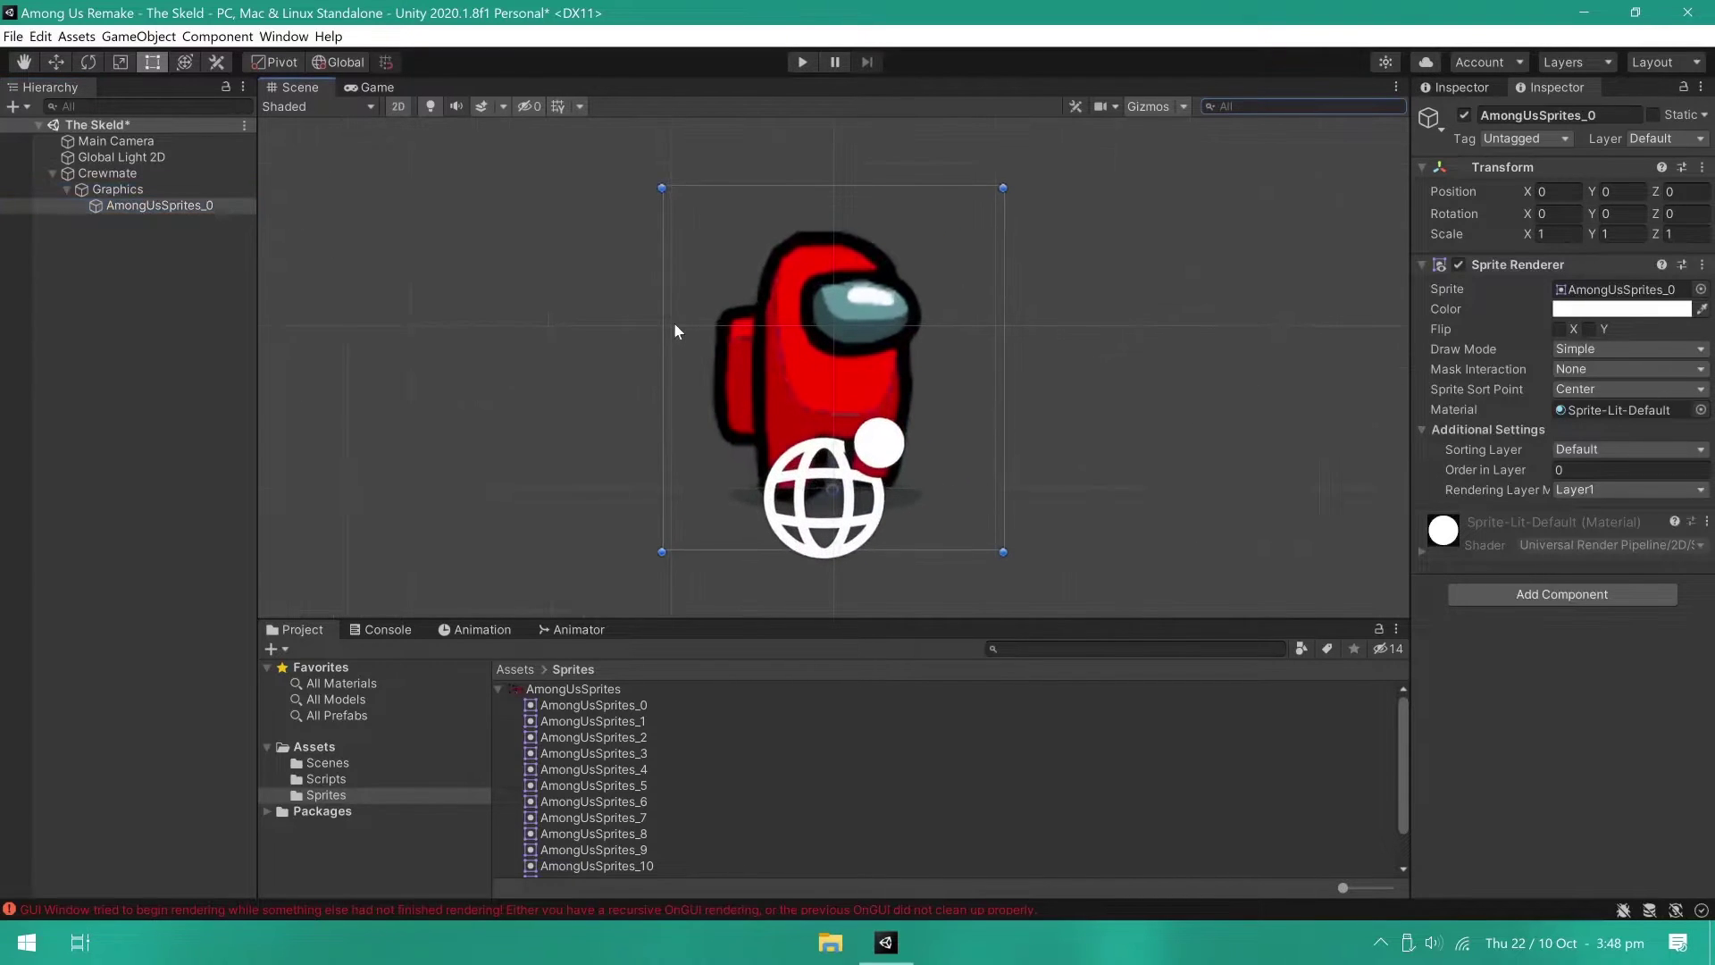
Step: Rename the AmongUsSprites_0 object to 'PlayerSprite'
left_click(203, 206)
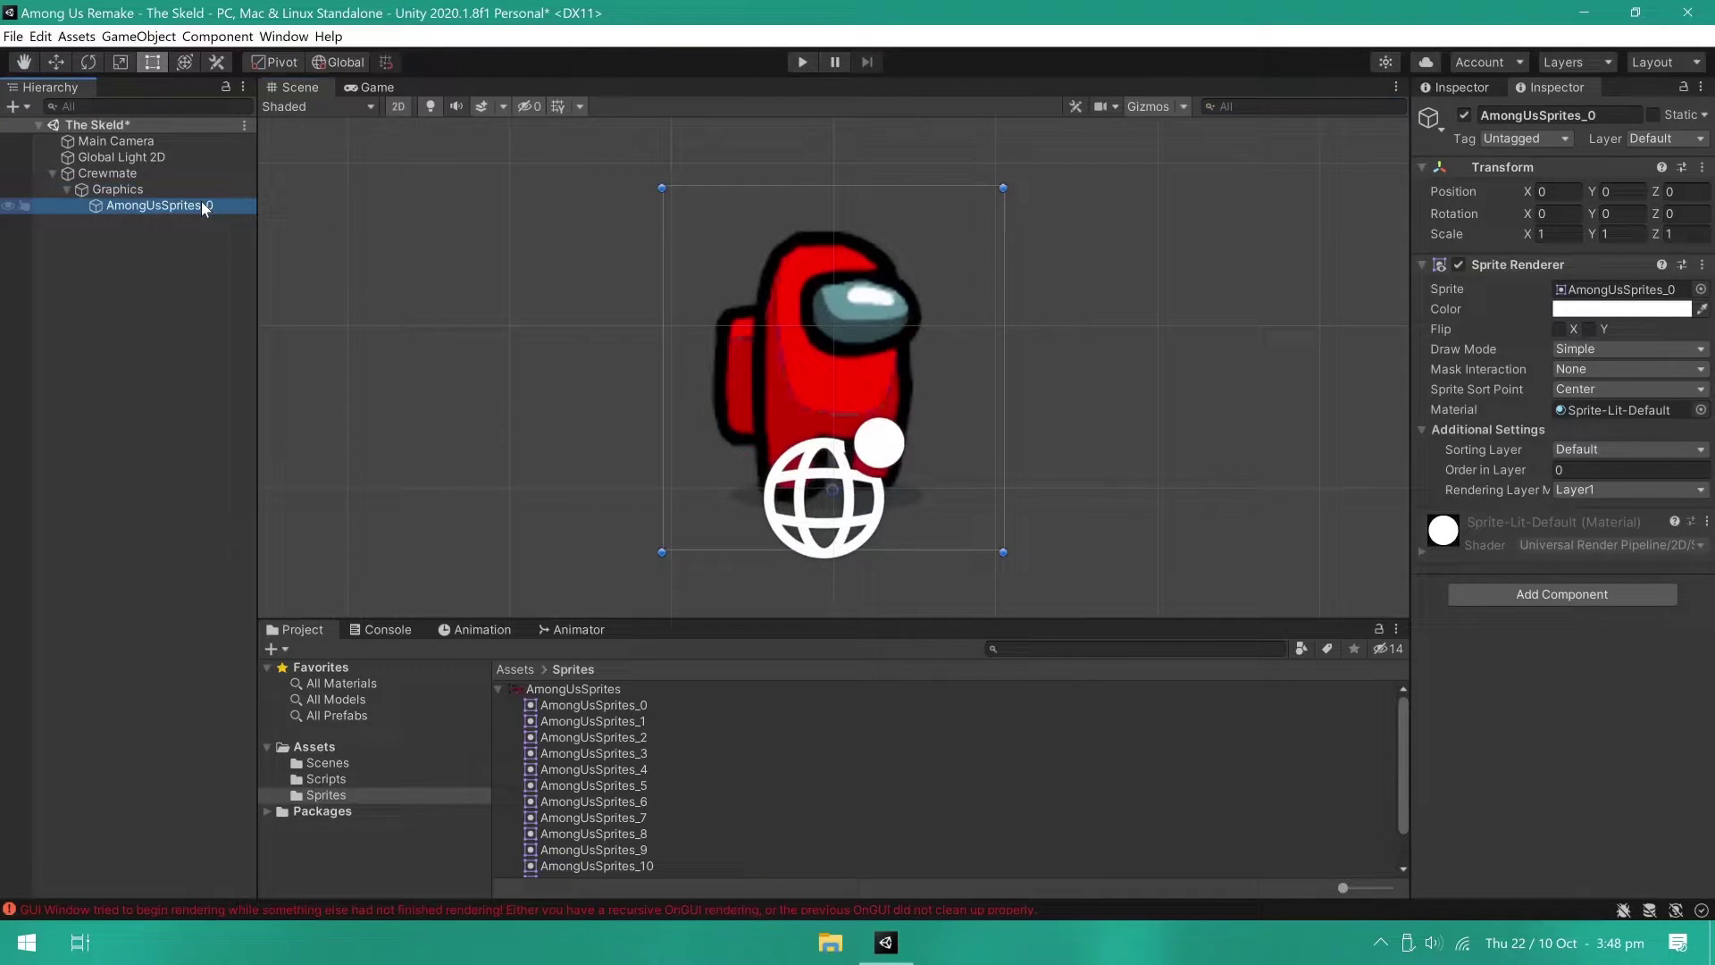
key("F2")
type("PlayerSprite")
key("Return")
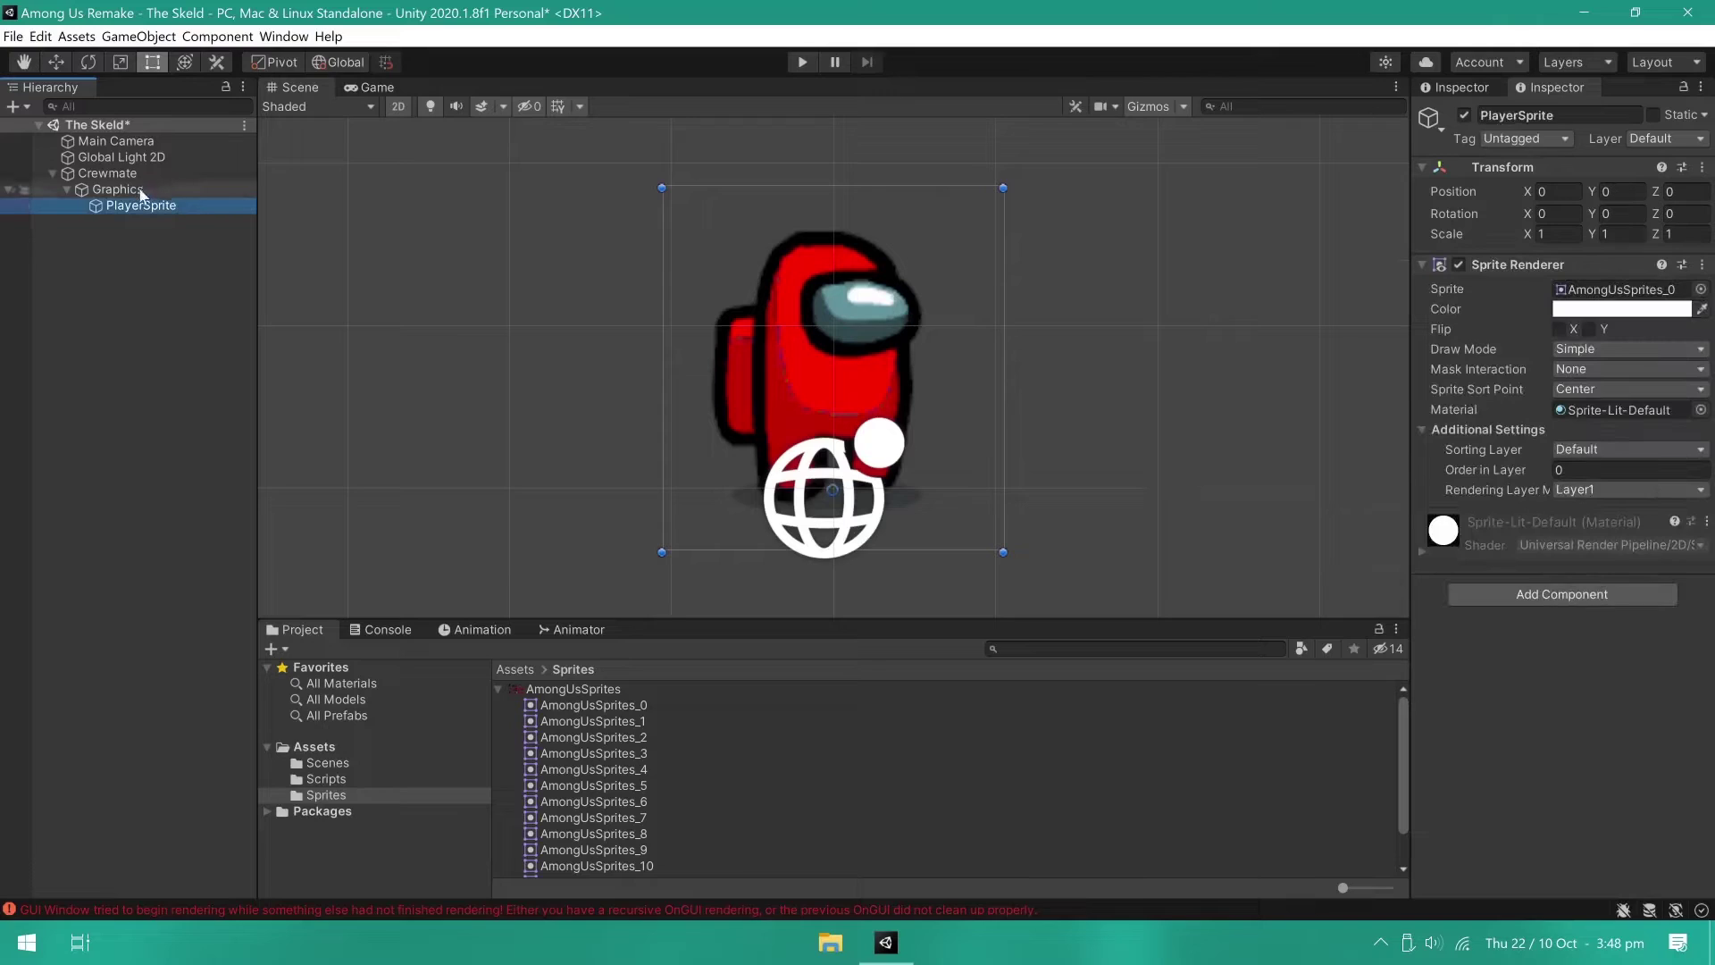
Step: Add a Capsule Collider 2D to Crewmate, set to Horizontal with size 1 × 0.3
left_click(108, 174)
left_click(1547, 274)
type("caps")
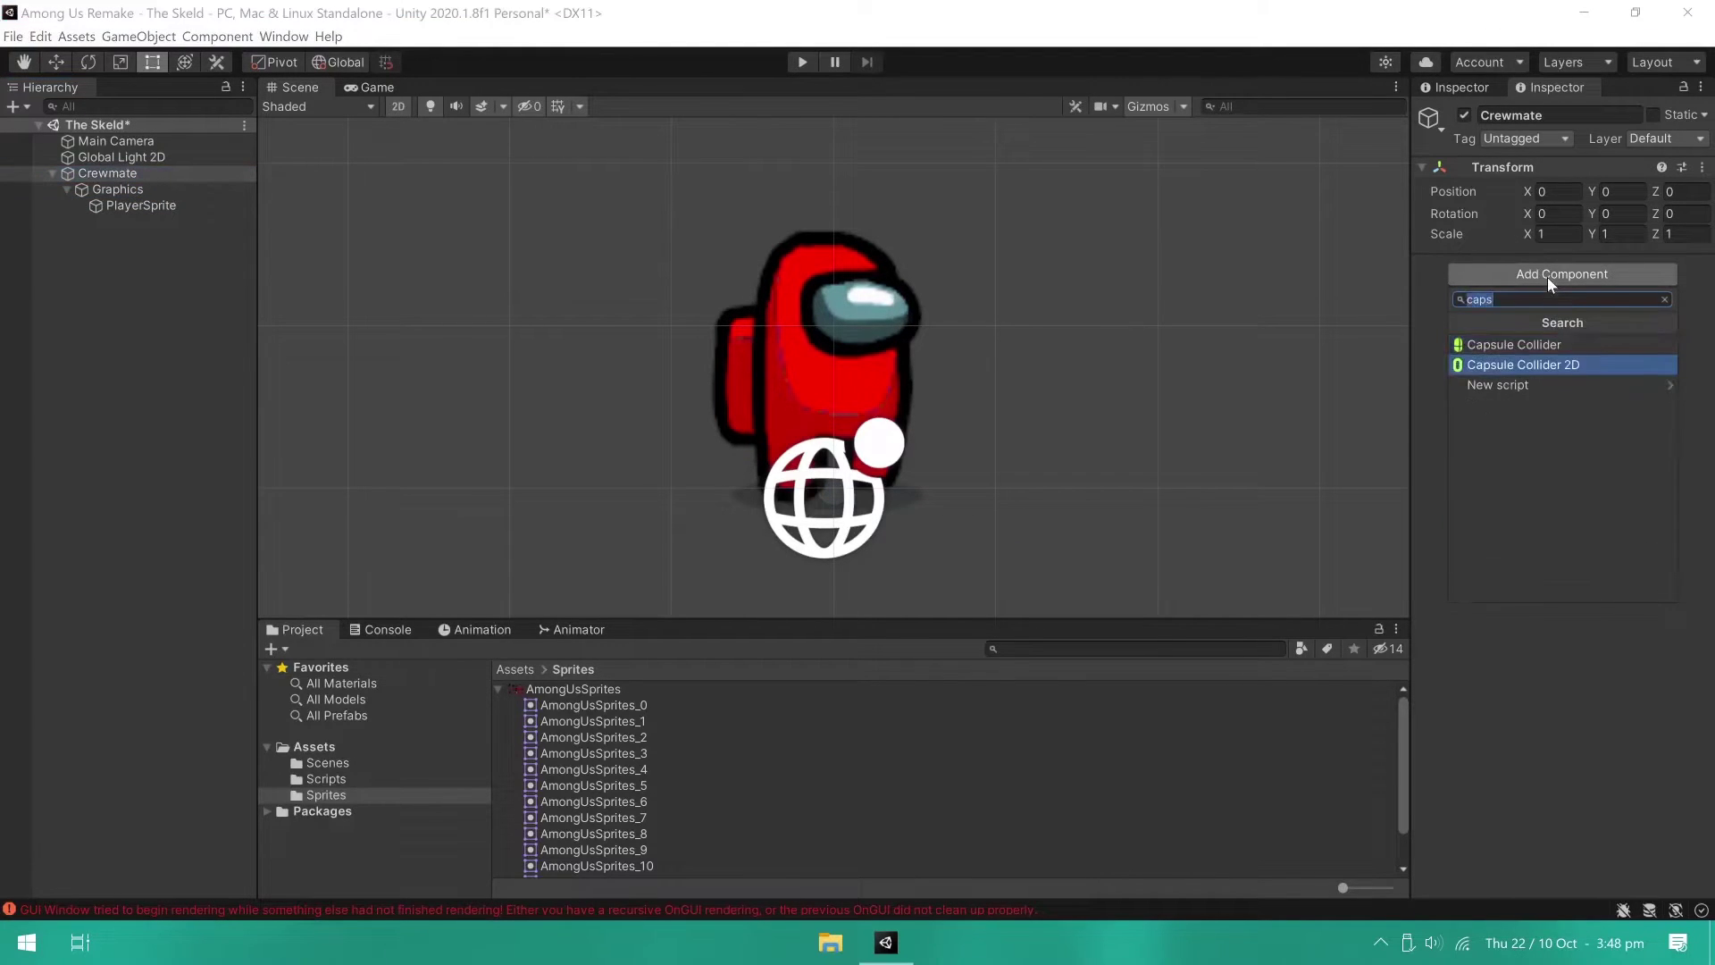
key("Return")
left_click(120, 158)
left_click(1563, 264)
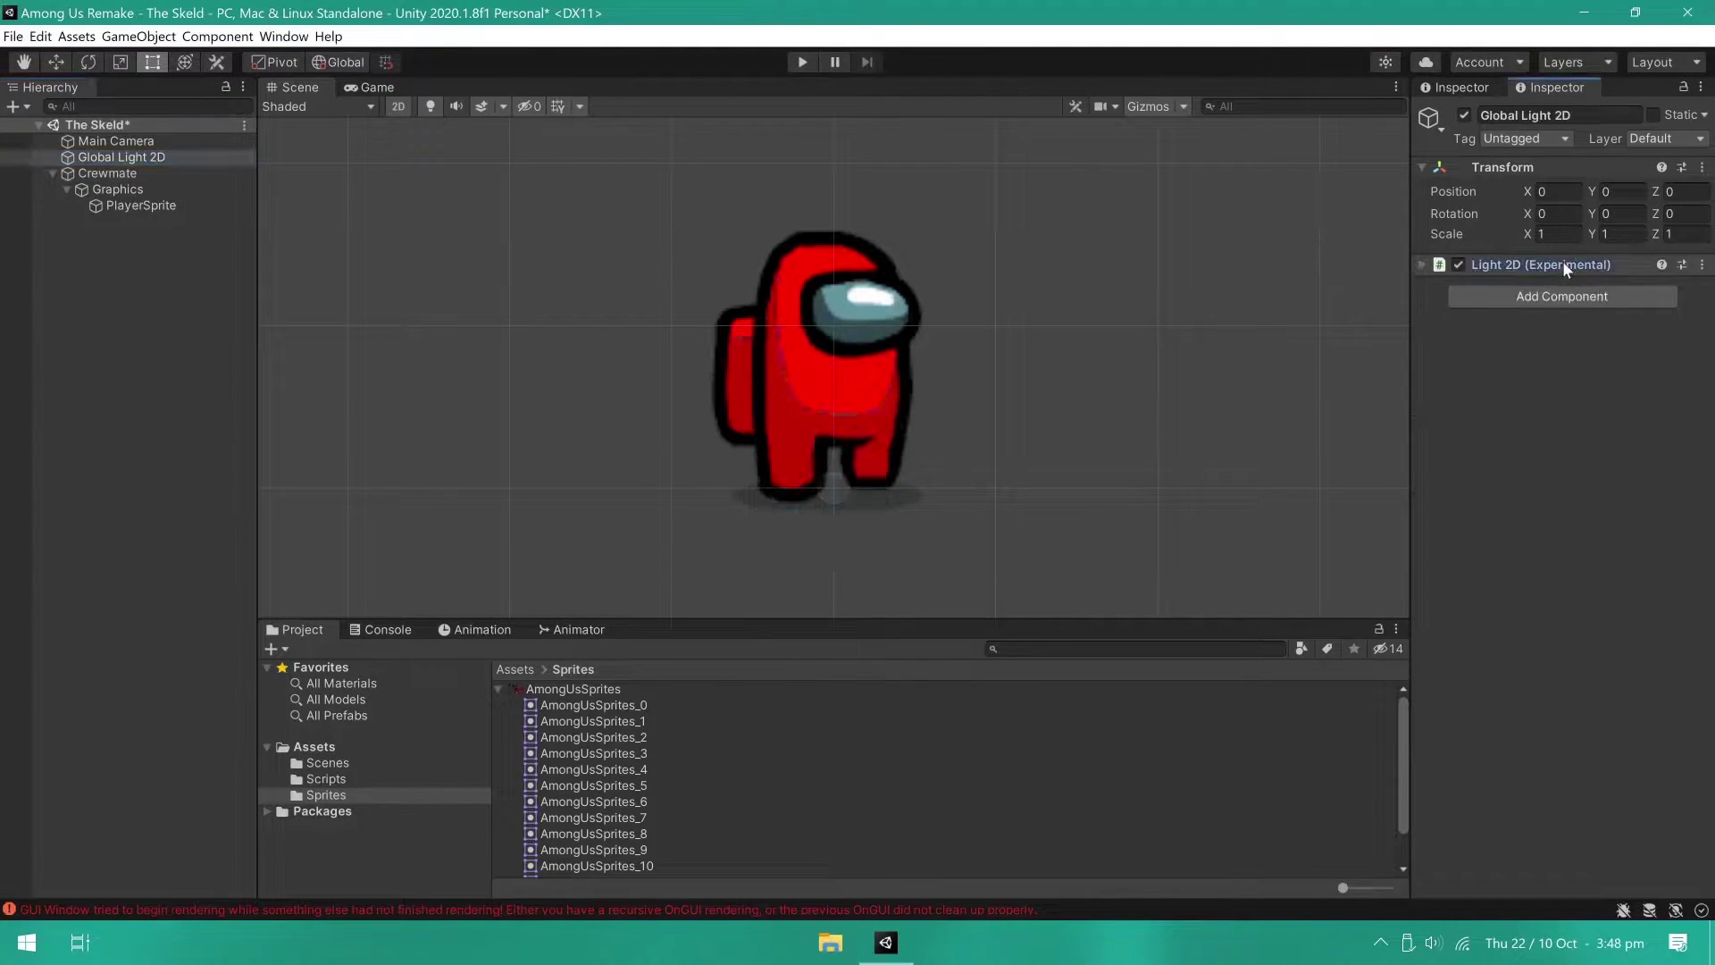
left_click(107, 173)
left_click(1626, 453)
left_click(1599, 466)
left_click(1516, 433)
type("1")
key("Tab")
type("0.3")
key("Return")
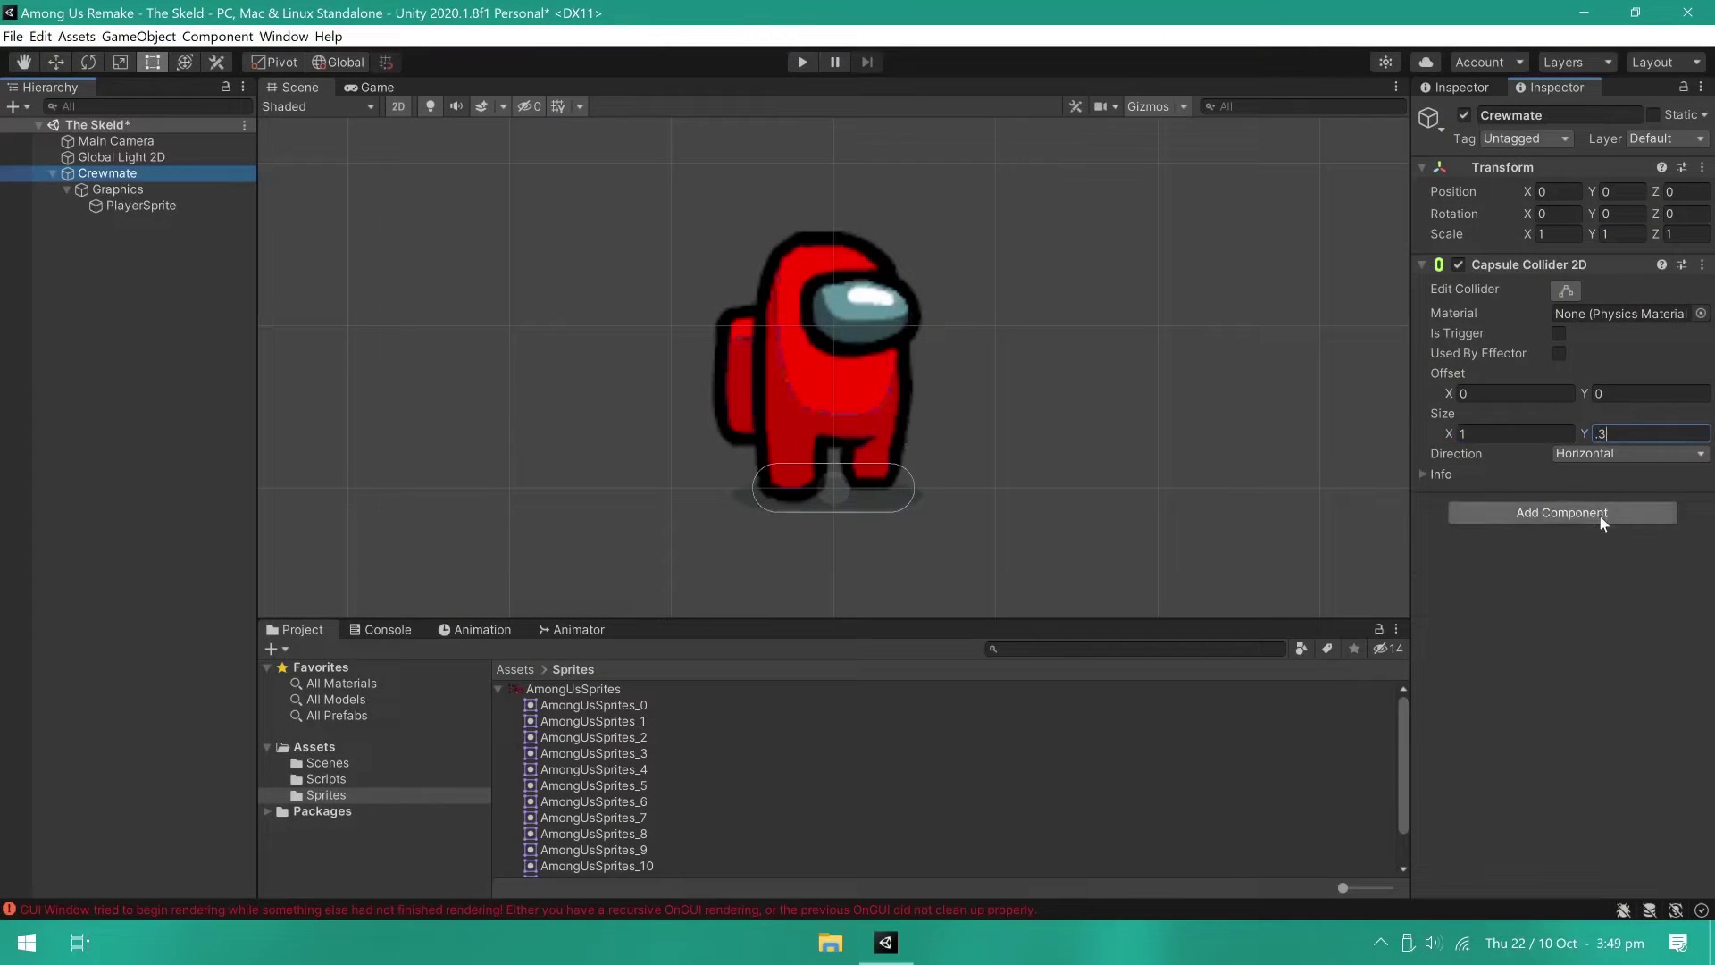
Step: Add a Rigidbody 2D with gravity 0, Continuous collision, Never Sleep and Z rotation frozen
left_click(1600, 514)
type("ri")
key("Return")
type("0")
left_click(1627, 687)
left_click(1610, 728)
left_click(1607, 708)
left_click(1599, 728)
left_click(1486, 747)
left_click(1560, 787)
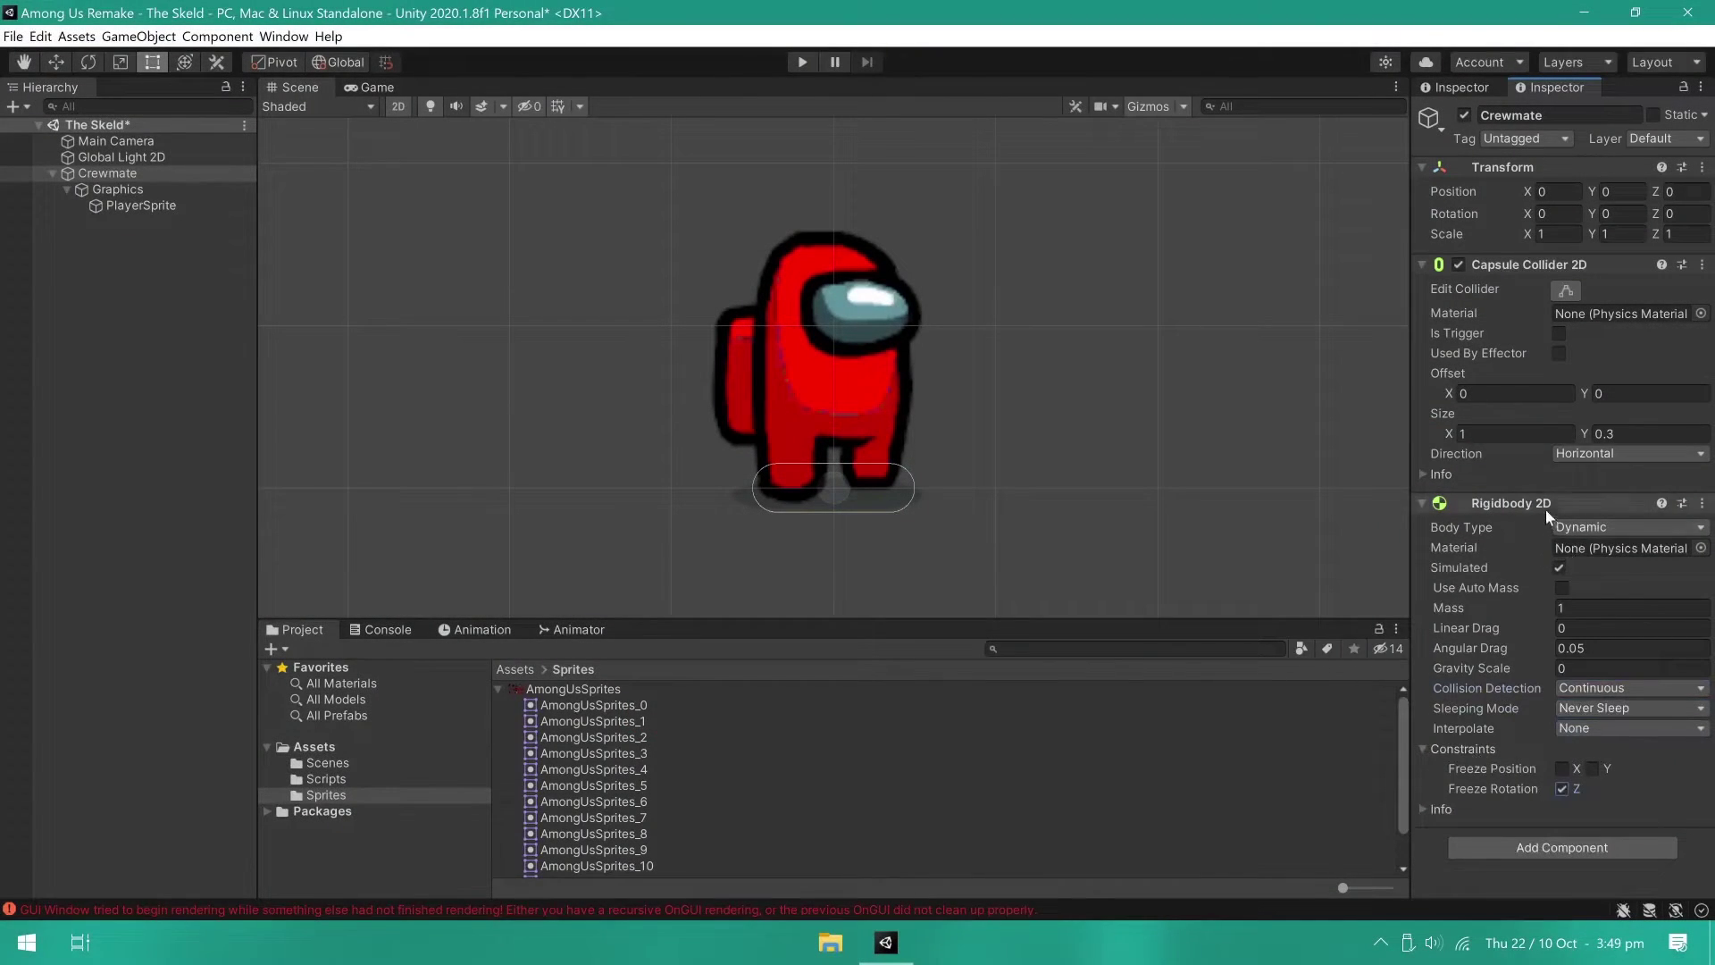
left_click(1546, 505)
left_click(1533, 264)
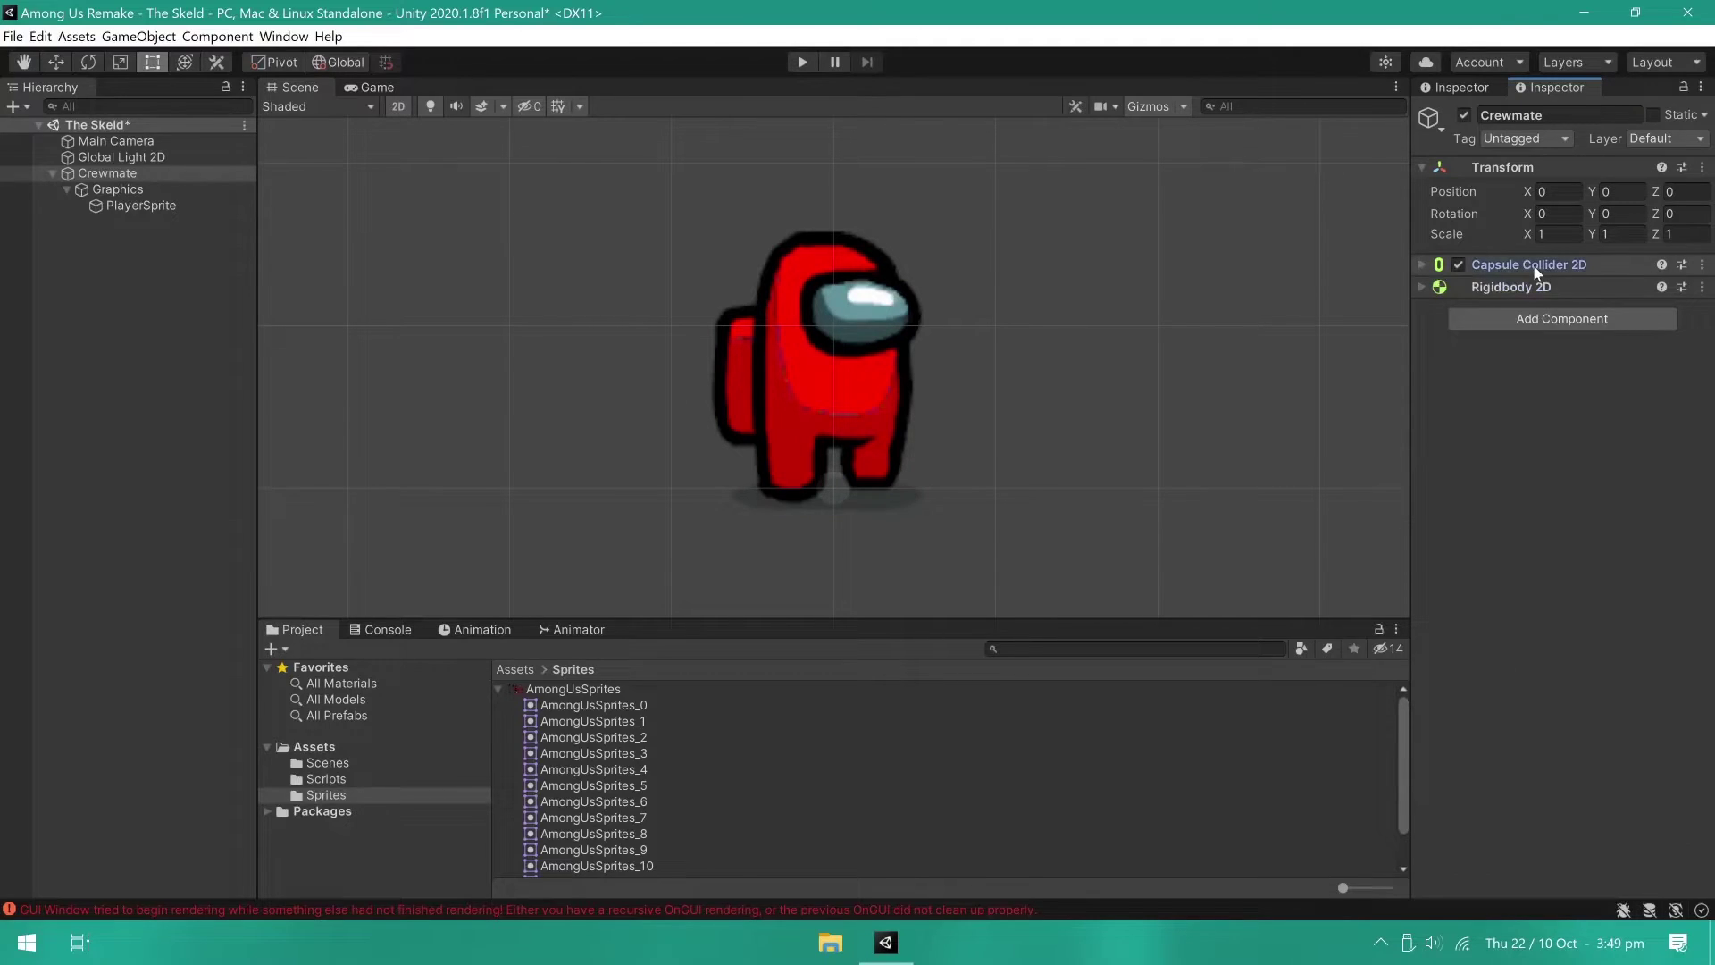
Step: Delete the SimpleCameraController script from the Scripts folder
left_click(517, 669)
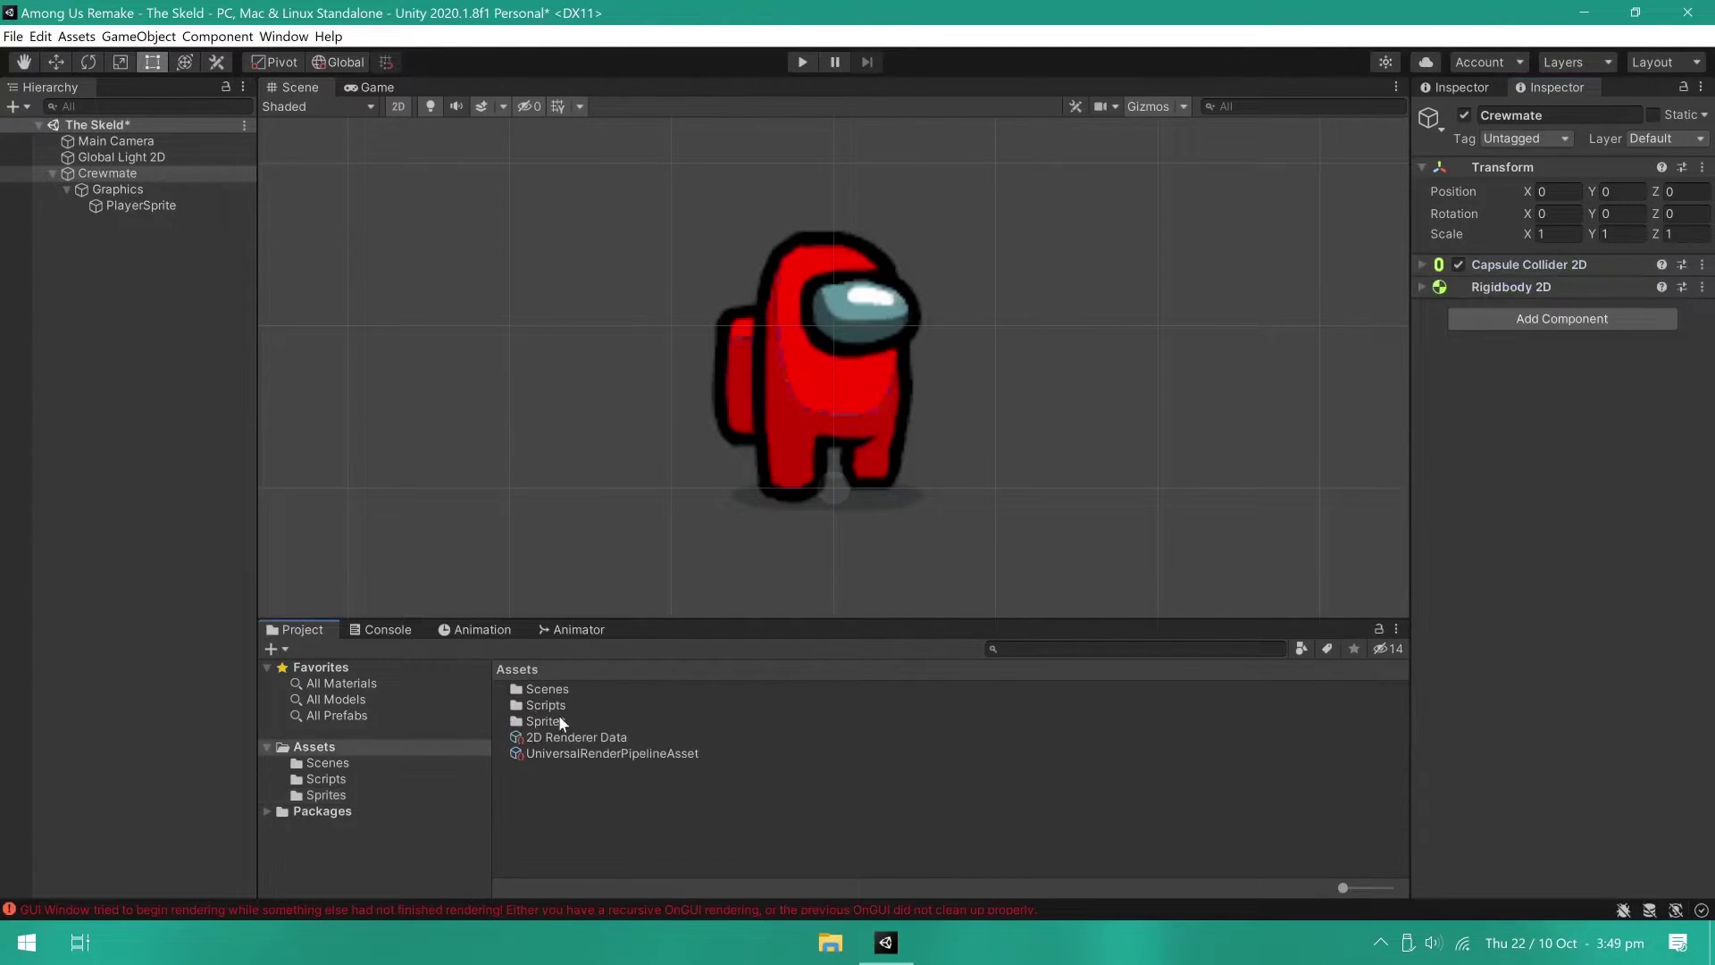
double_click(565, 705)
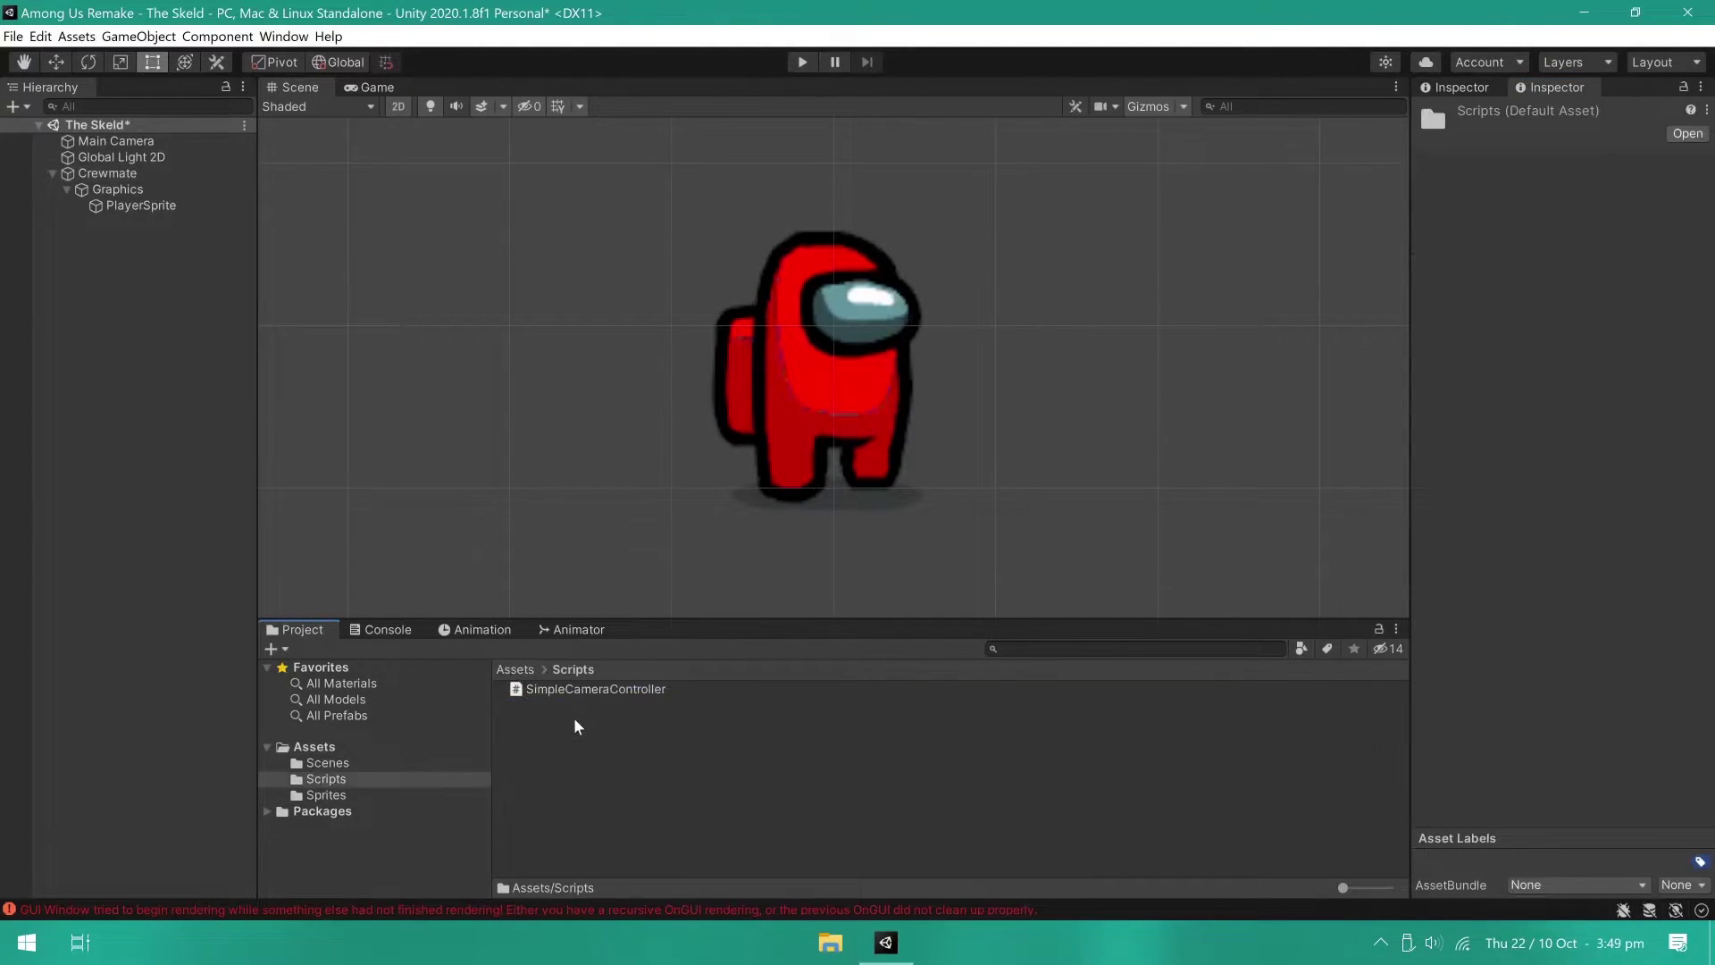
left_click(597, 688)
key("Delete")
key("Return")
Step: Create a C# script named Player and attach it to Crewmate
right_click(597, 688)
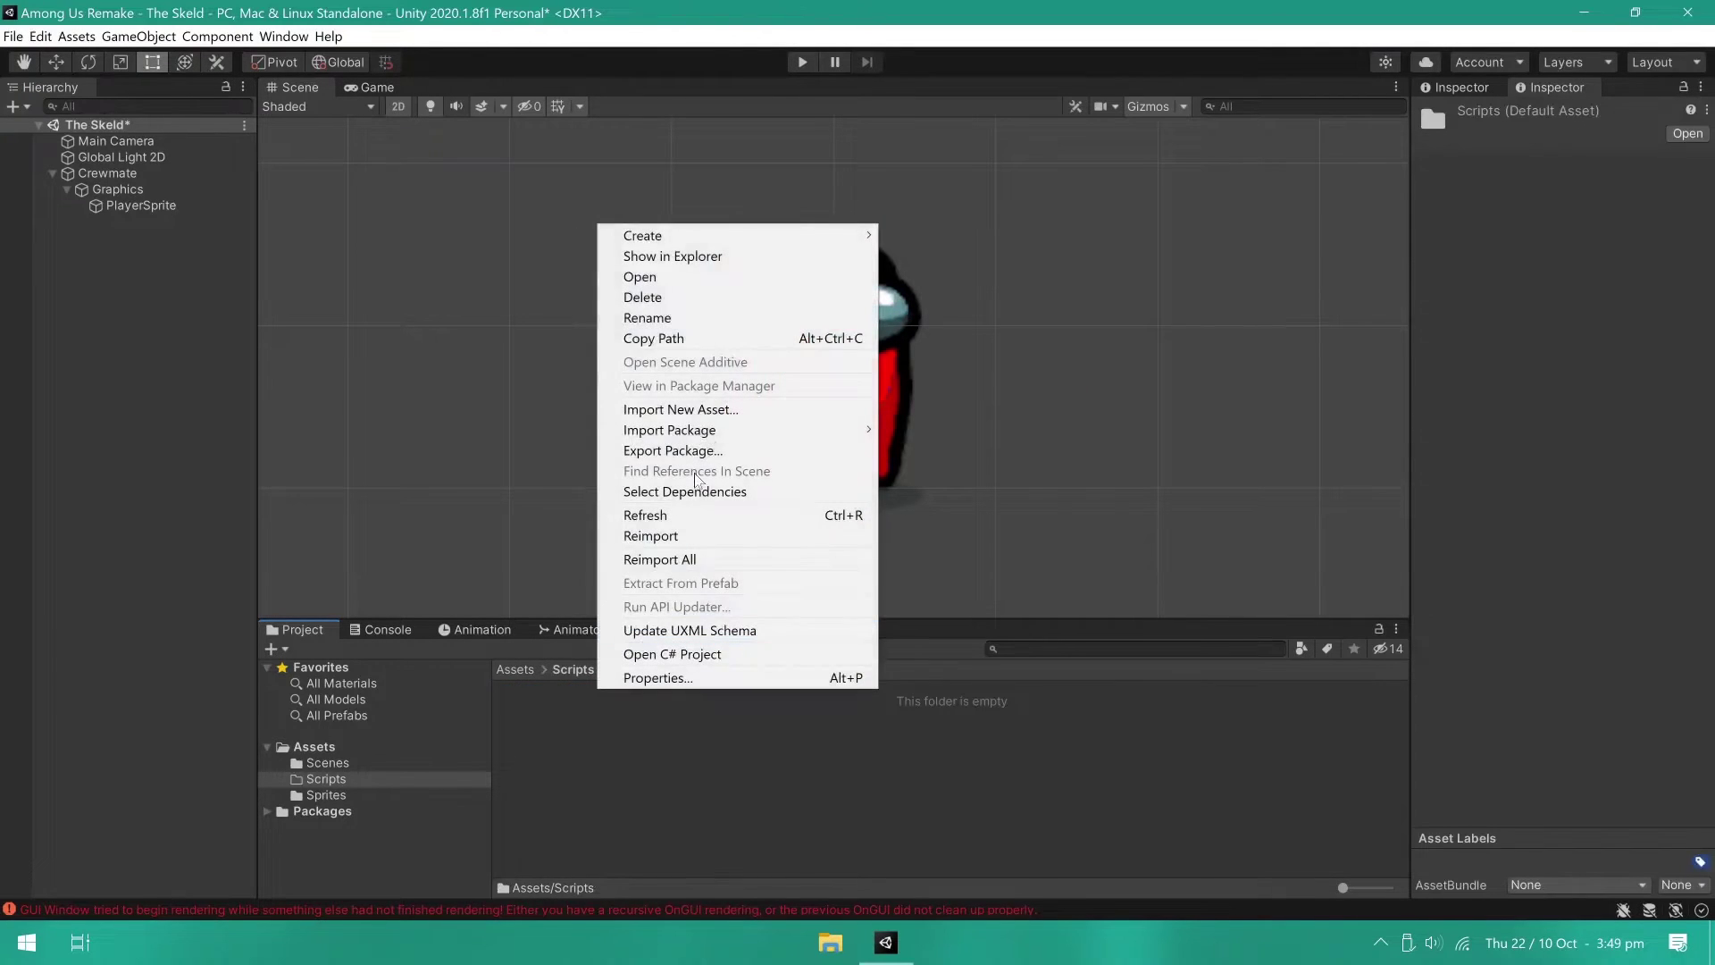
mouse_move(739, 236)
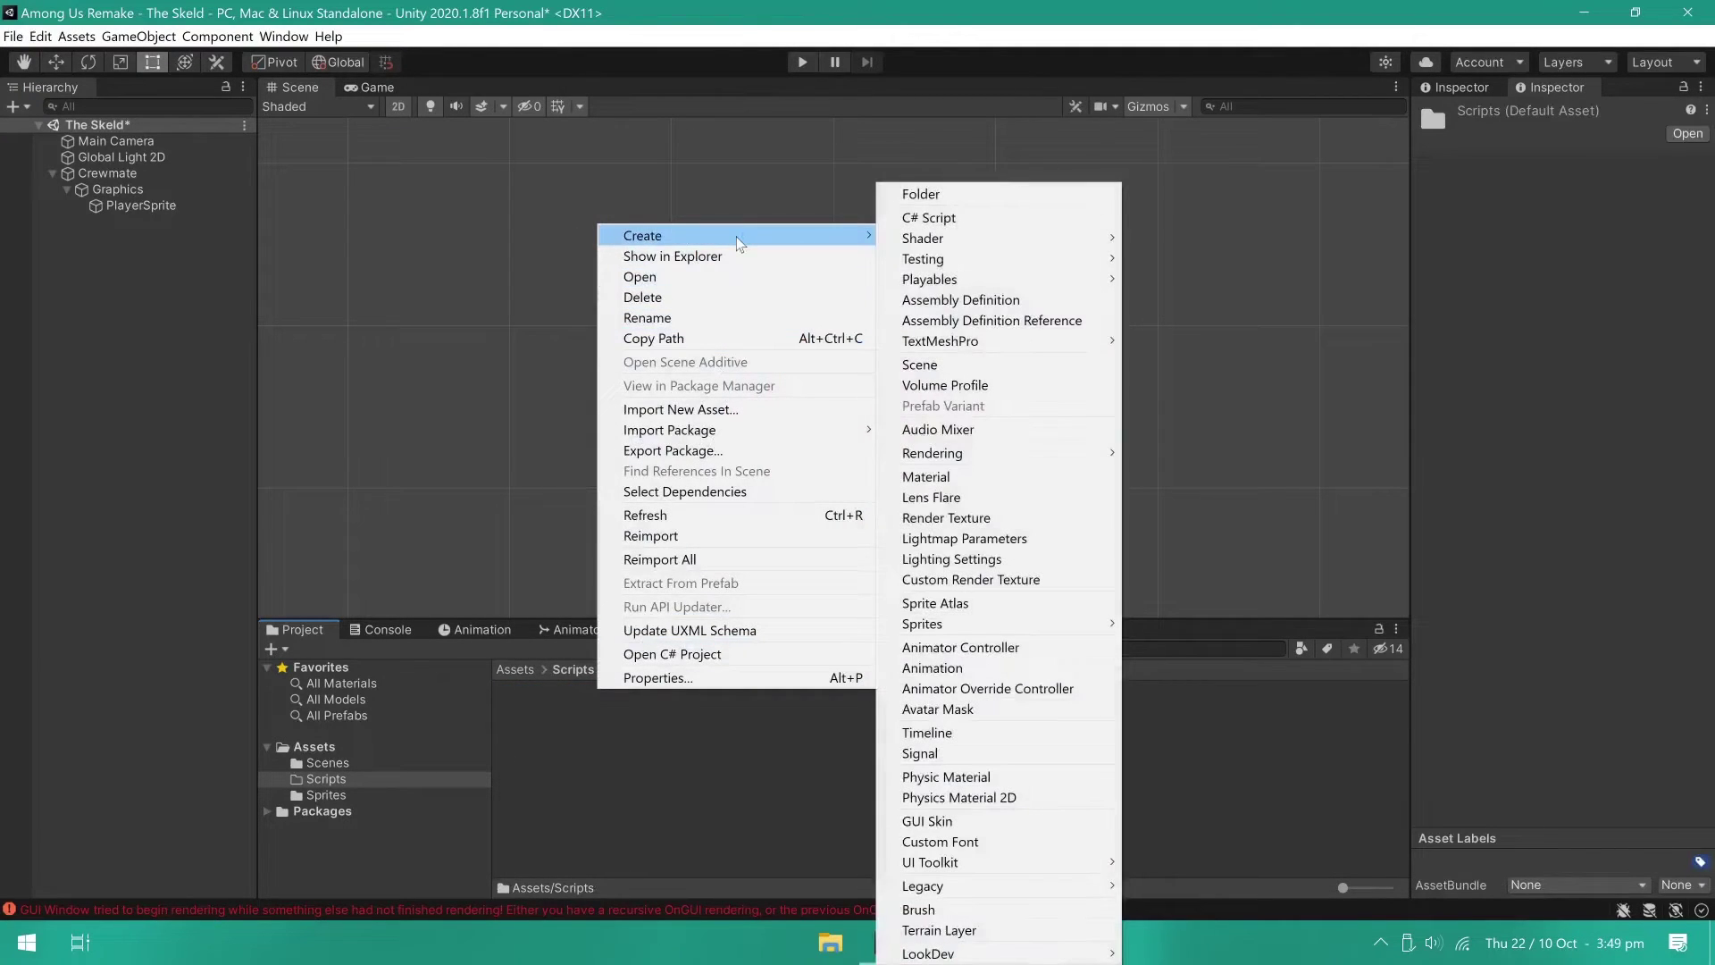
left_click(1019, 219)
type("Player")
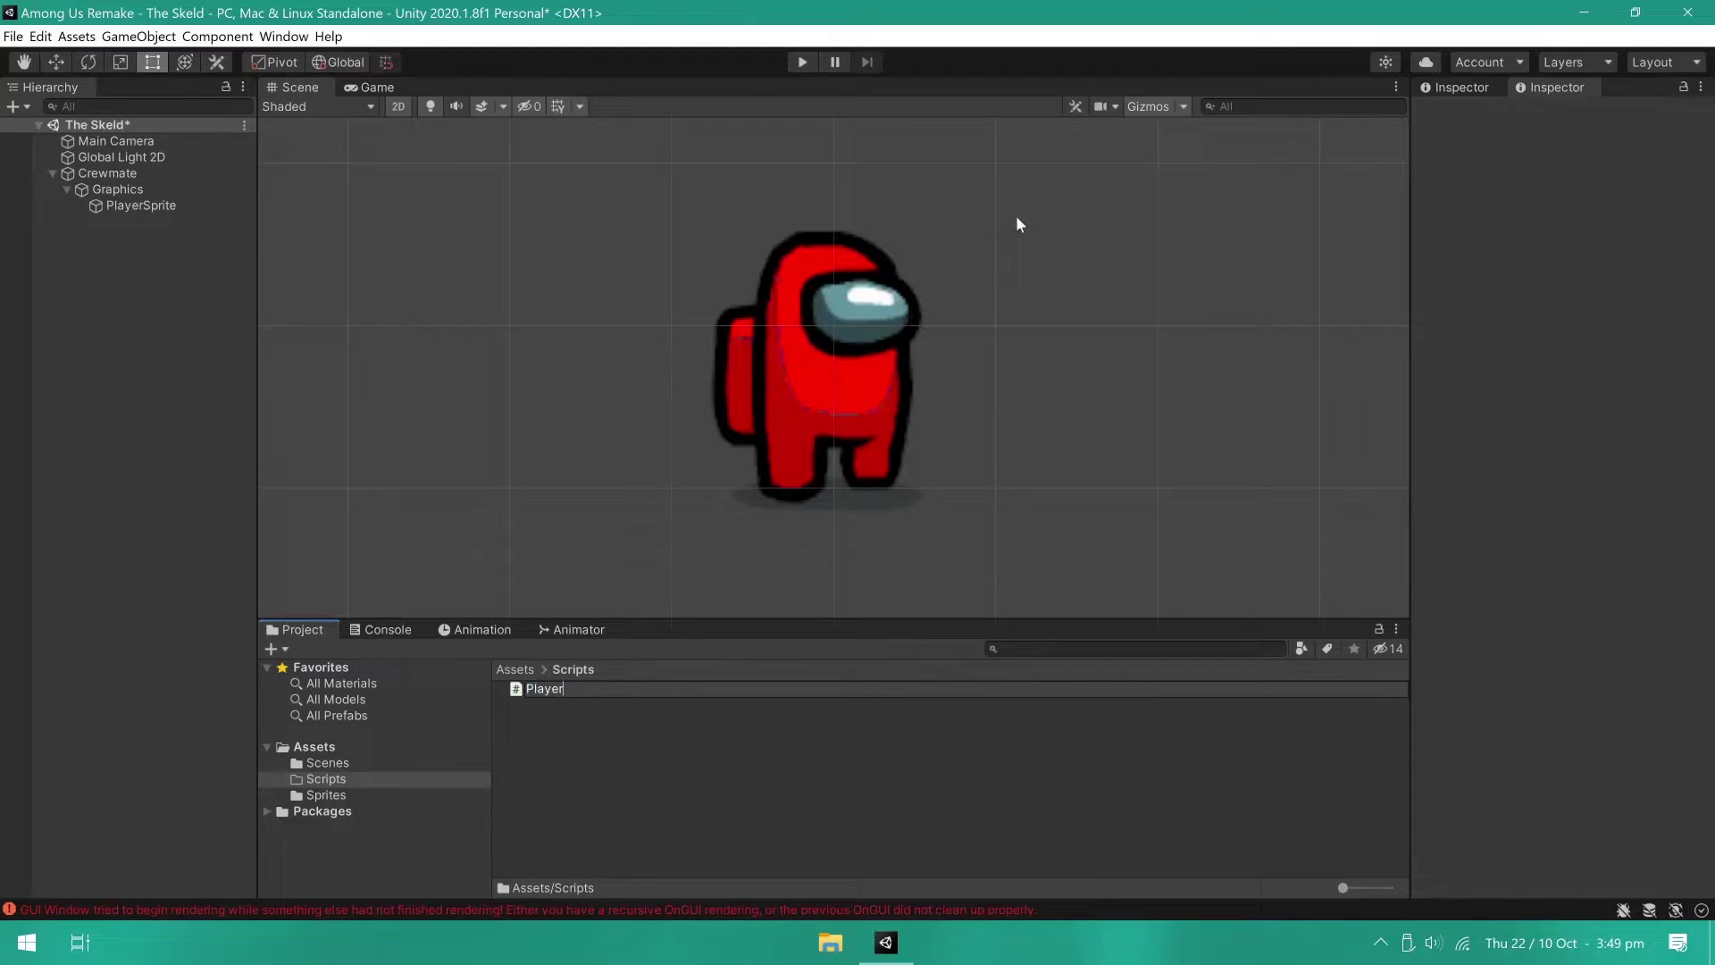
key("Return")
left_click(107, 173)
left_click_drag(547, 689, 1543, 461)
Step: In Player.cs, declare moveSpeed = 7, protected xFacing = 1 and protected Vector2 moveInput
double_click(1587, 333)
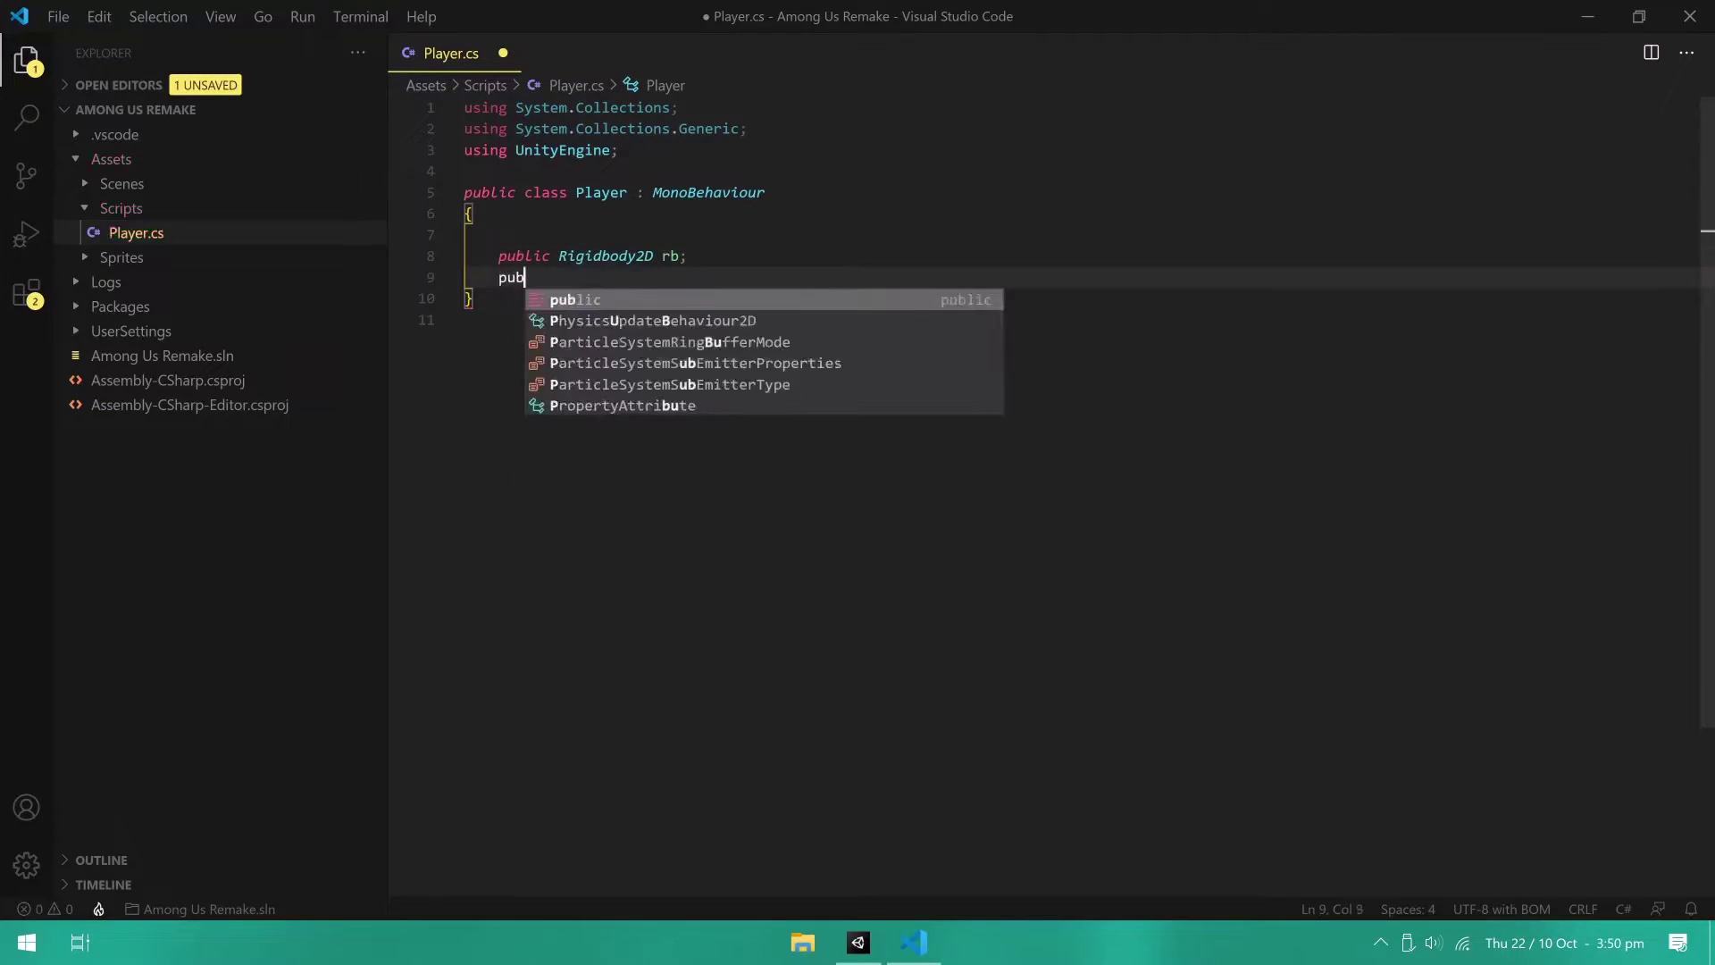
type("lic float moveSpeed = 7;")
key("Return")
type("public float xFacing = 1;")
key("Return")
type("protected Vector2 moveInput;")
double_click(523, 299)
type("protected")
left_click(739, 320)
Step: Add a SetMoveInput(Vector2 moveInput) method that stores this.moveInput
key("Return")
key("Return")
type("public void SetMoveInput (Vector2 moveInput) {")
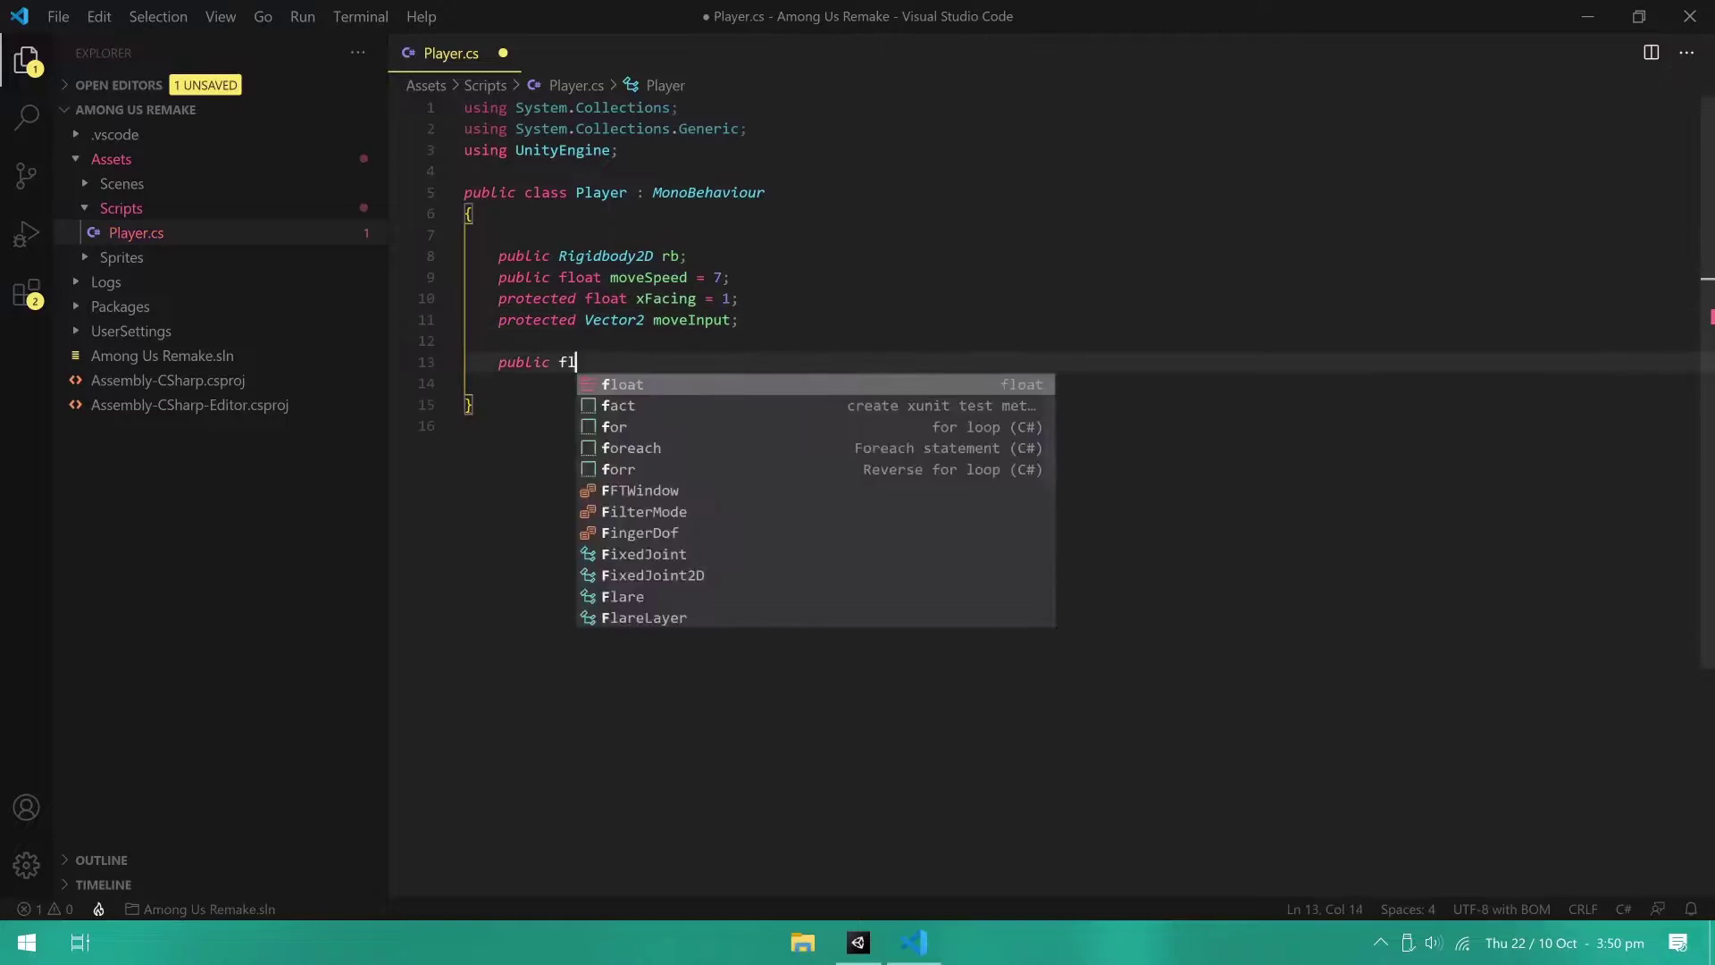
key("Return")
type("this.moveInput = moveInput;")
key("Down")
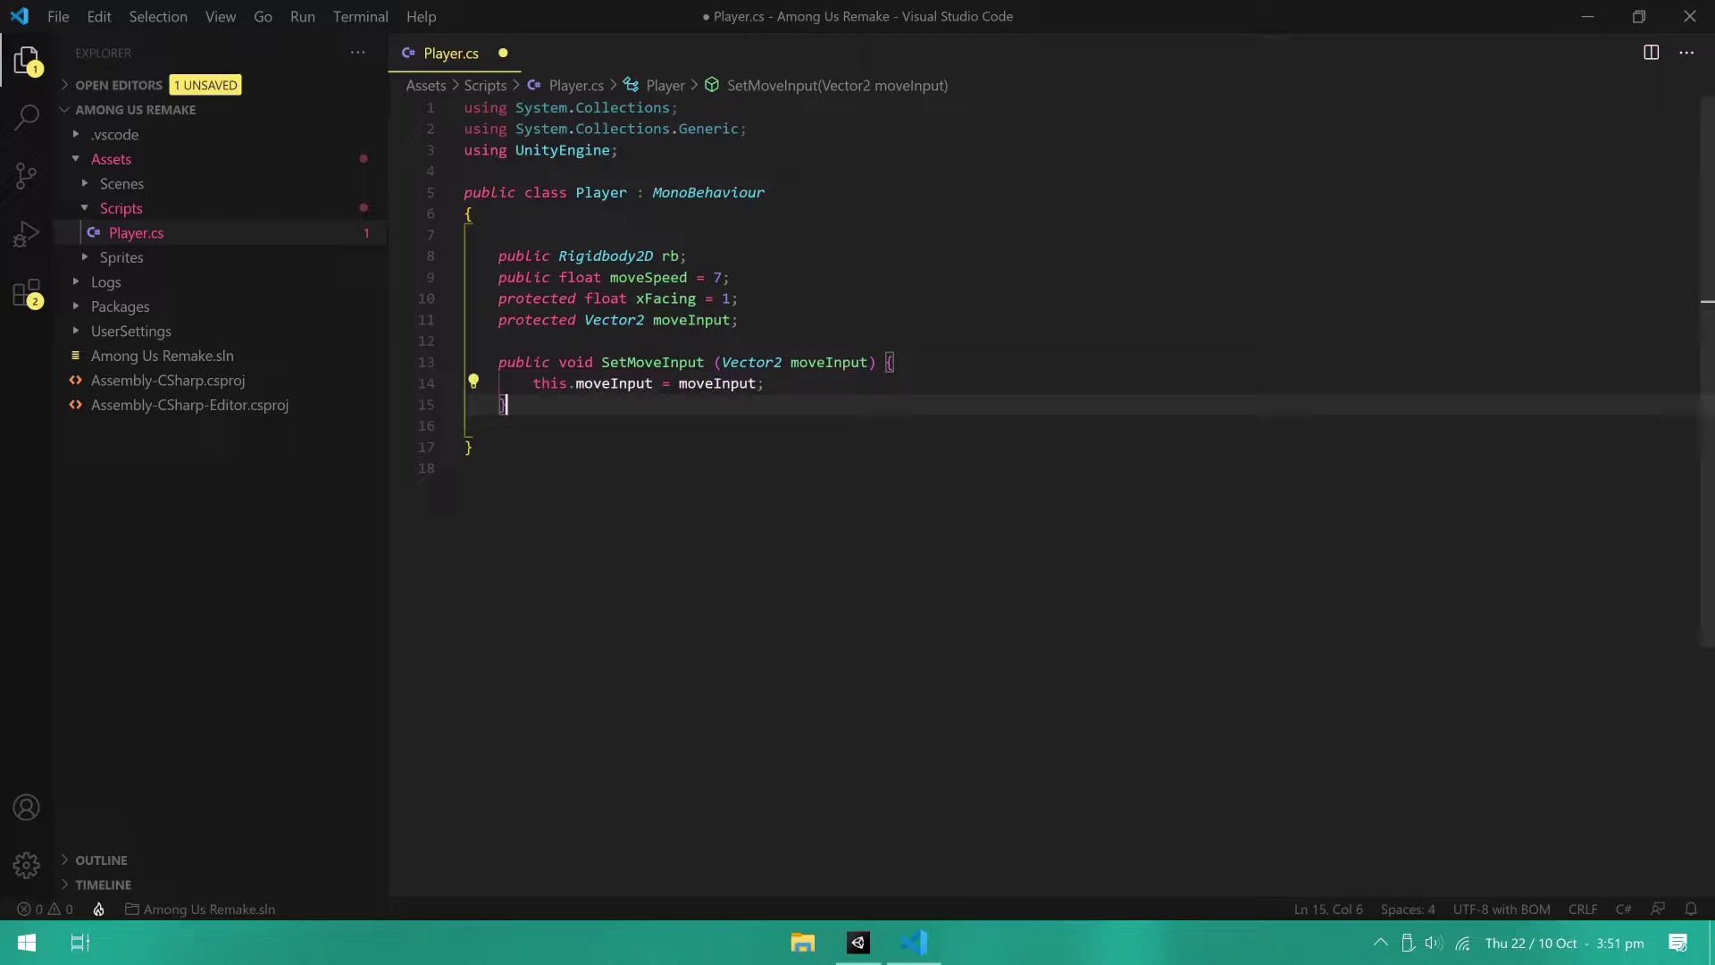
Step: Add a Turn(float xDir) method that flips localScale by Mathf.Sign(xDir) and updates xFacing
key("Return")
key("Return")
type("public void Turn (float xDir) {")
key("Return")
type("xDir = Mathf.Sign (xDir);")
key("Return")
type("transform.localScale = new Vector3 (xDir, 1, 1")
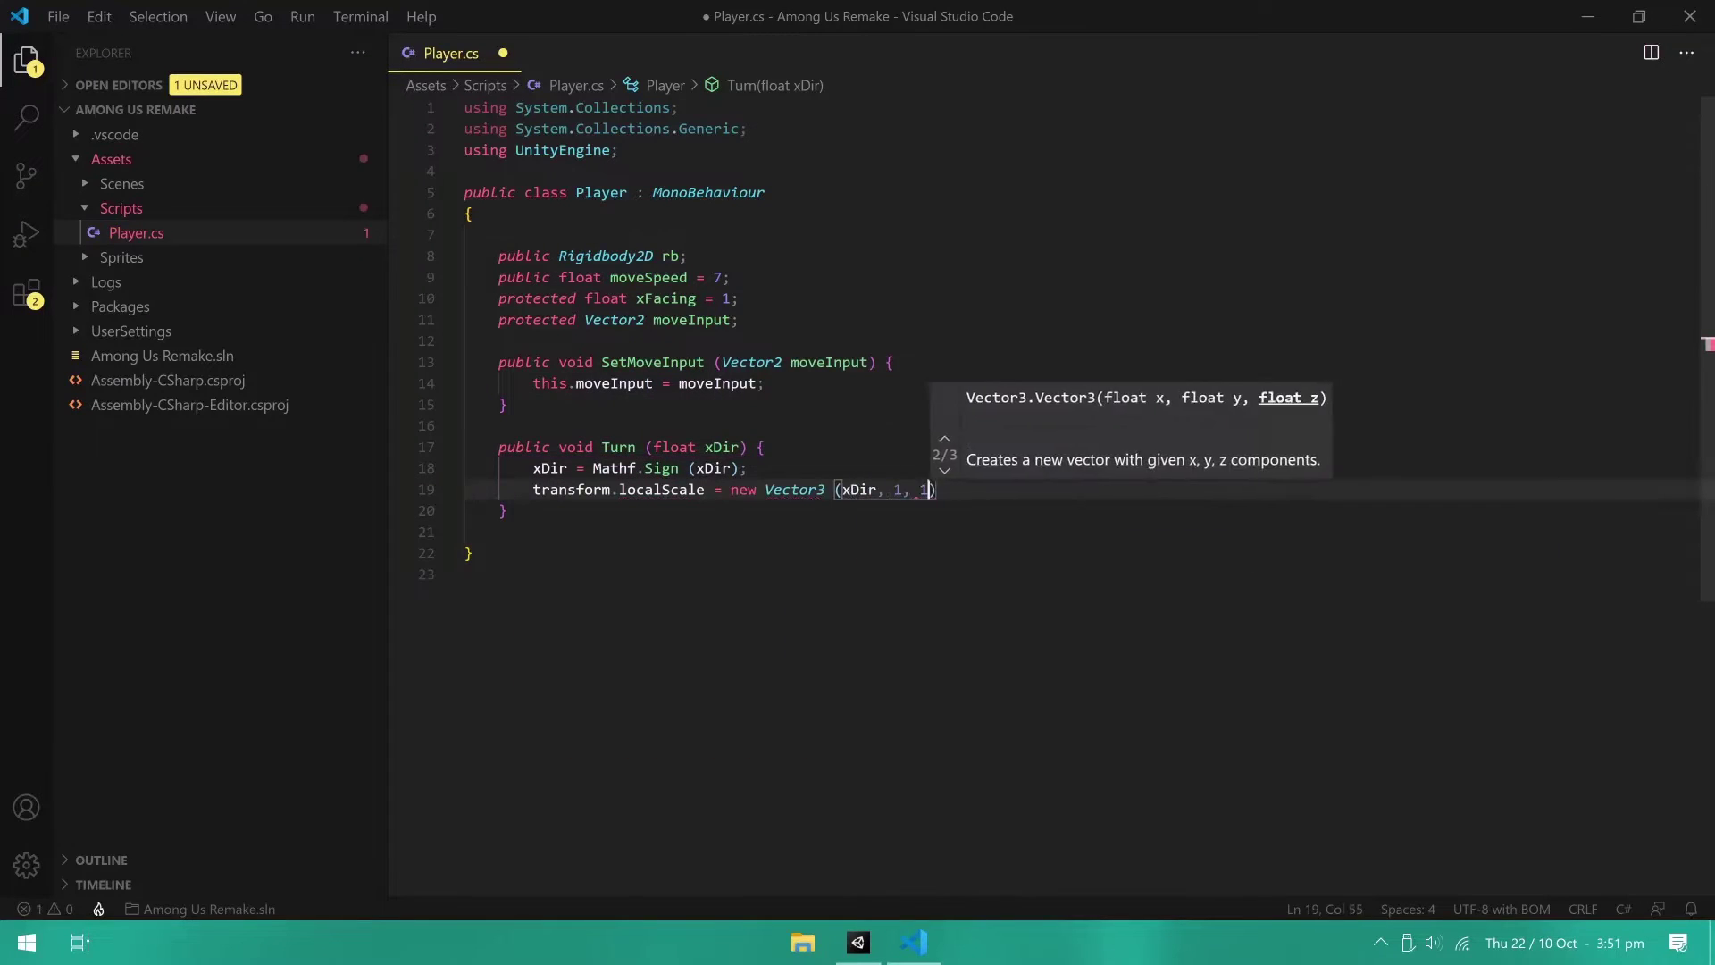
type(");")
key("Return")
type("xFacing = xDir;")
key("Down")
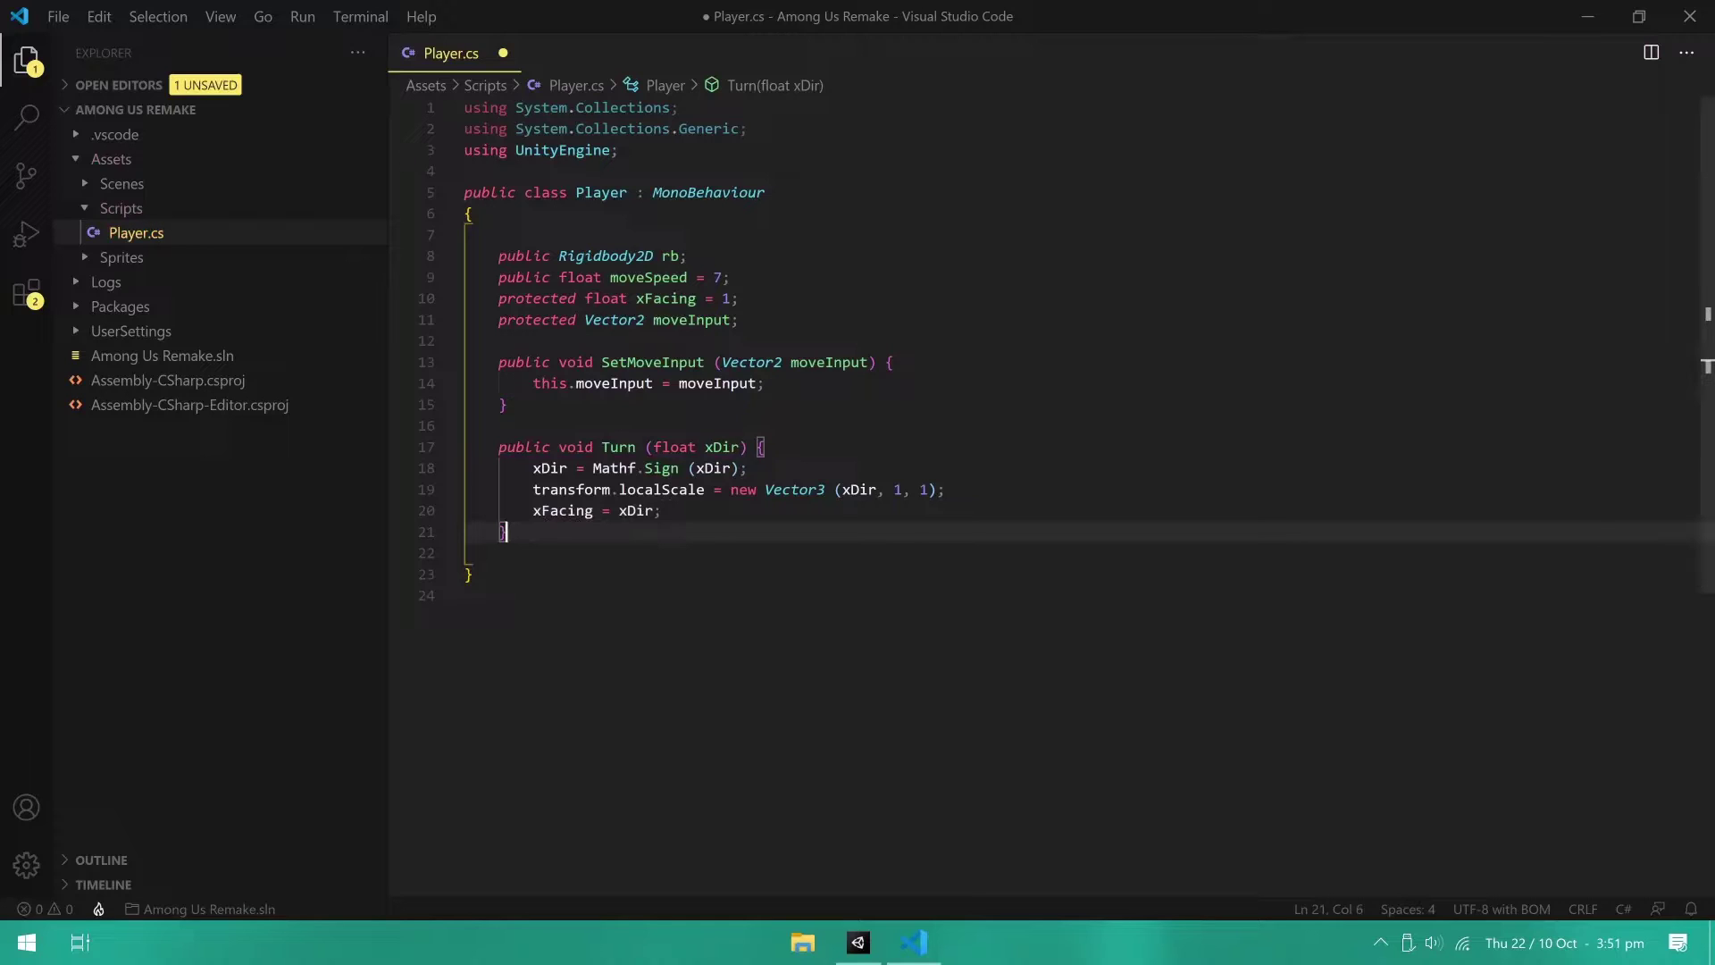
Step: Add a LateUpdate that sets rb.velocity to moveInput.normalized * moveSpeed
left_click(498, 341)
key("Return")
type("void LateUpdate () {")
key("Return")
key("Return")
type("rb.velocity = moveInput.normalized * moveSpeed;")
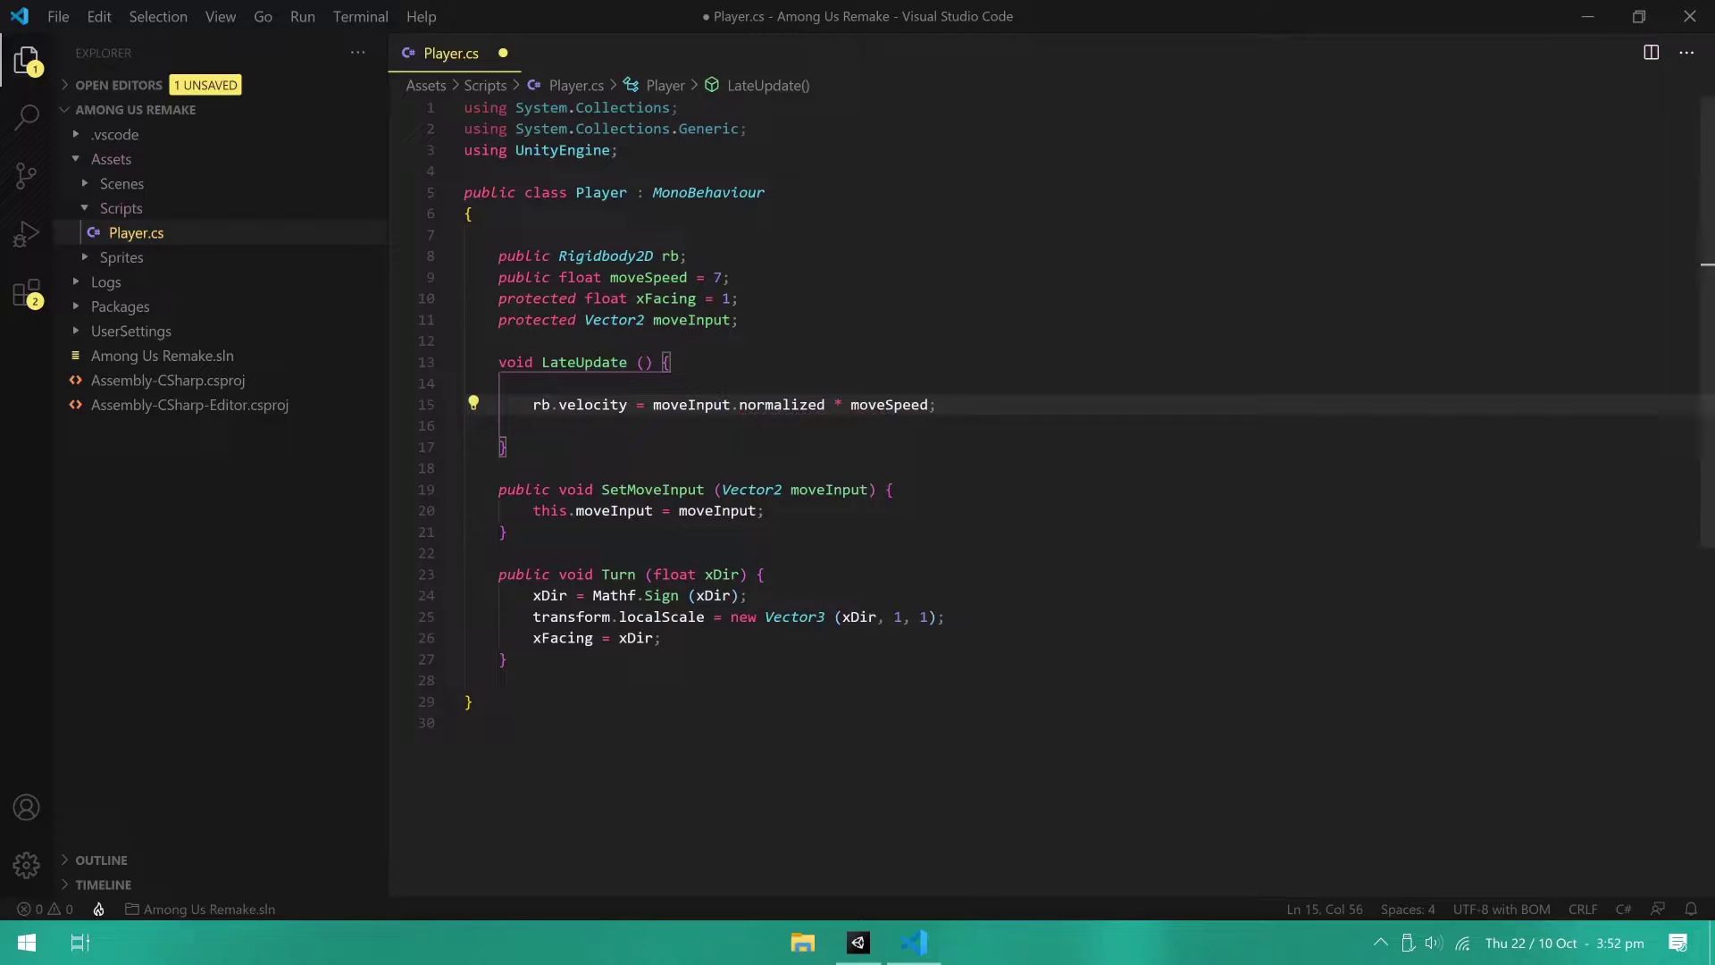
Step: Call Turn(1) or Turn(-1) based on moveInput.x's sign, then format the document
key("Return")
key("Return")
type("if (moveInput.x > 0) {")
key("Return")
type("Turn (1);")
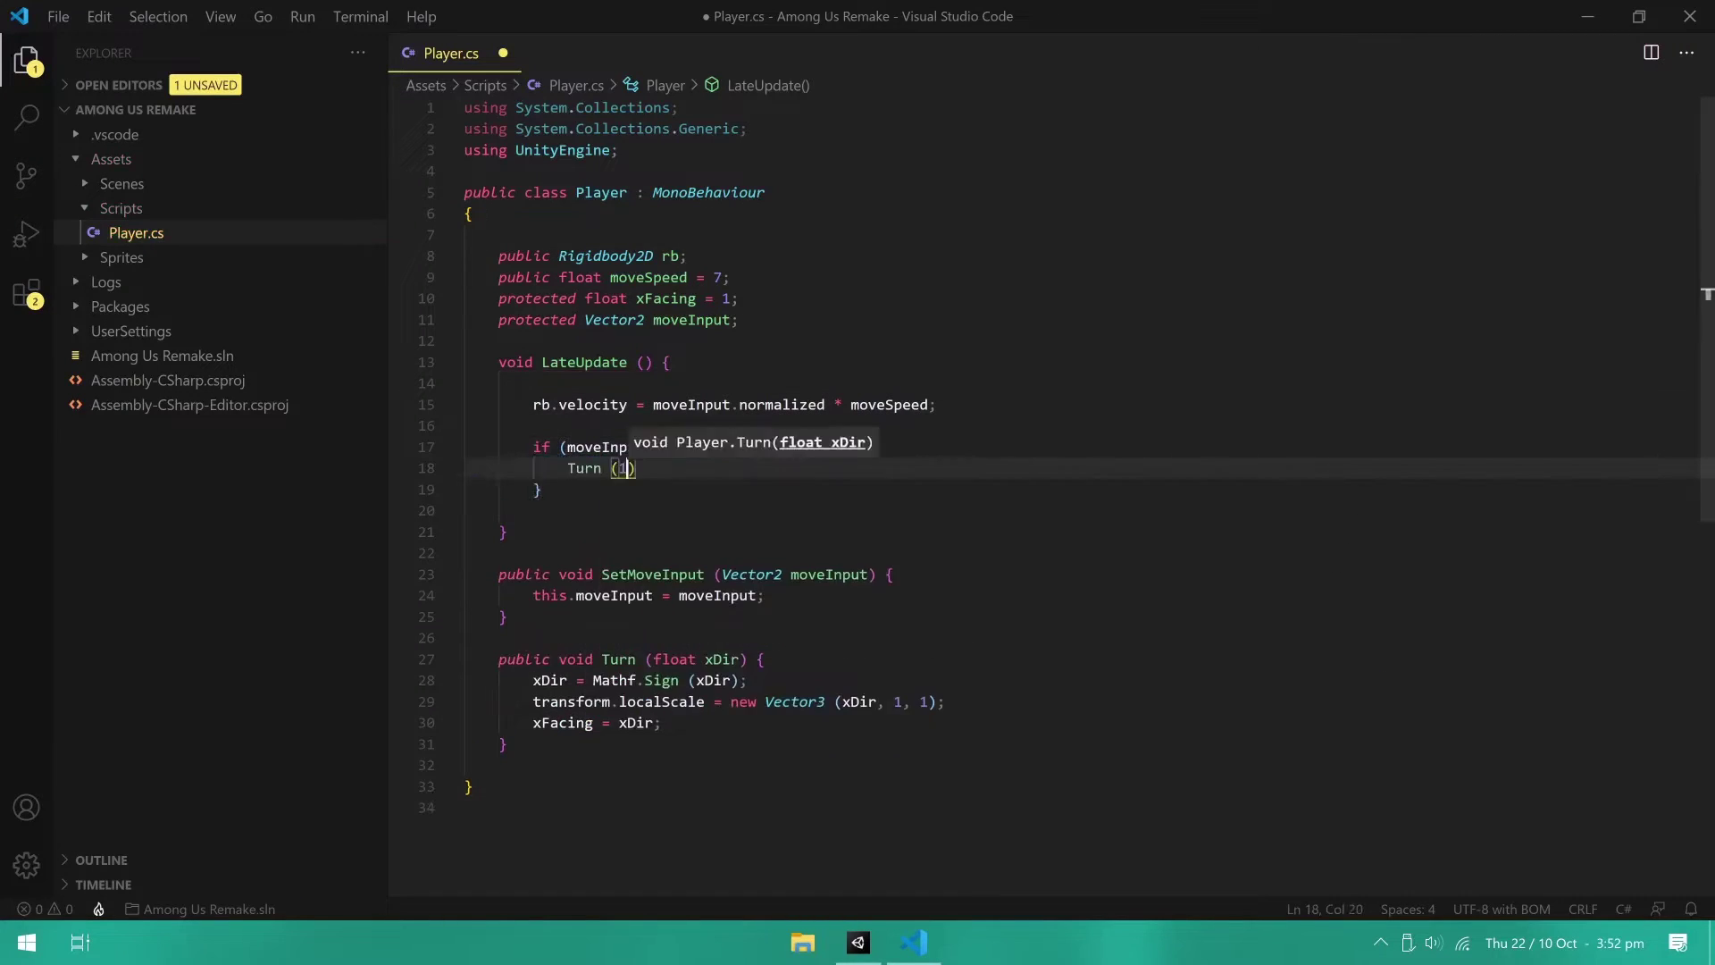
key("Down")
key("End")
type("else if (moveInput.x < 0) { Turn (-1);")
right_click(694, 407)
left_click(506, 575)
key("shift+alt+f")
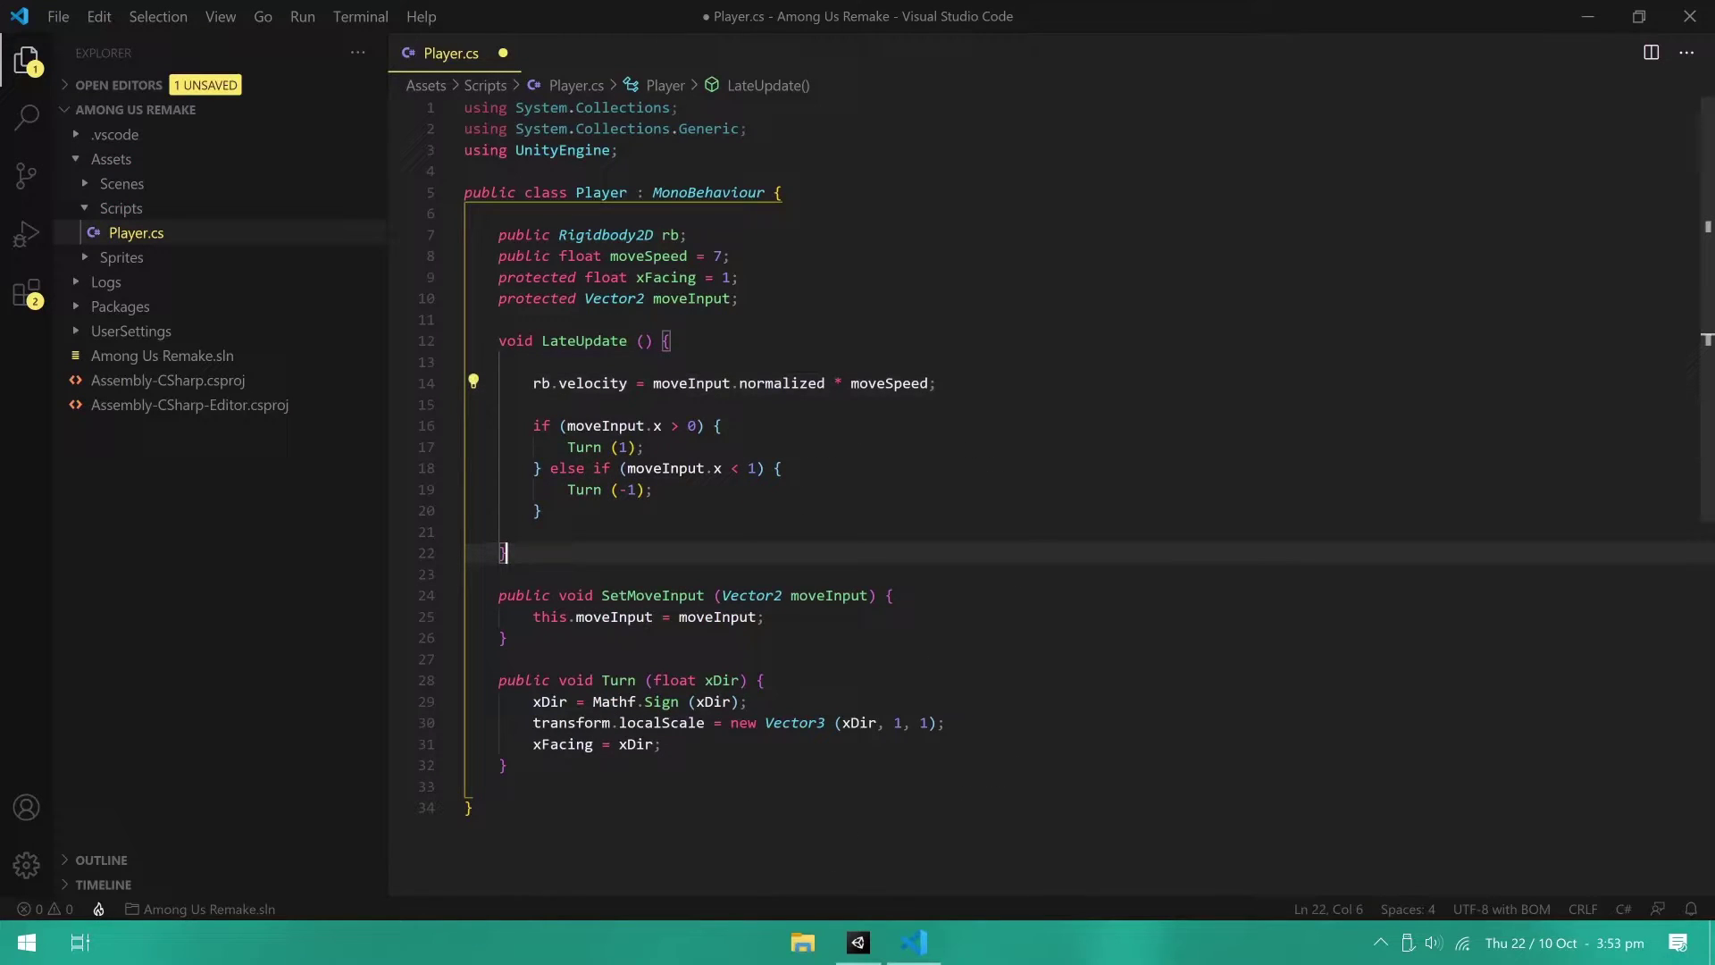
Step: Install the Input System package from the Package Manager, saving the scene
key("alt+Tab")
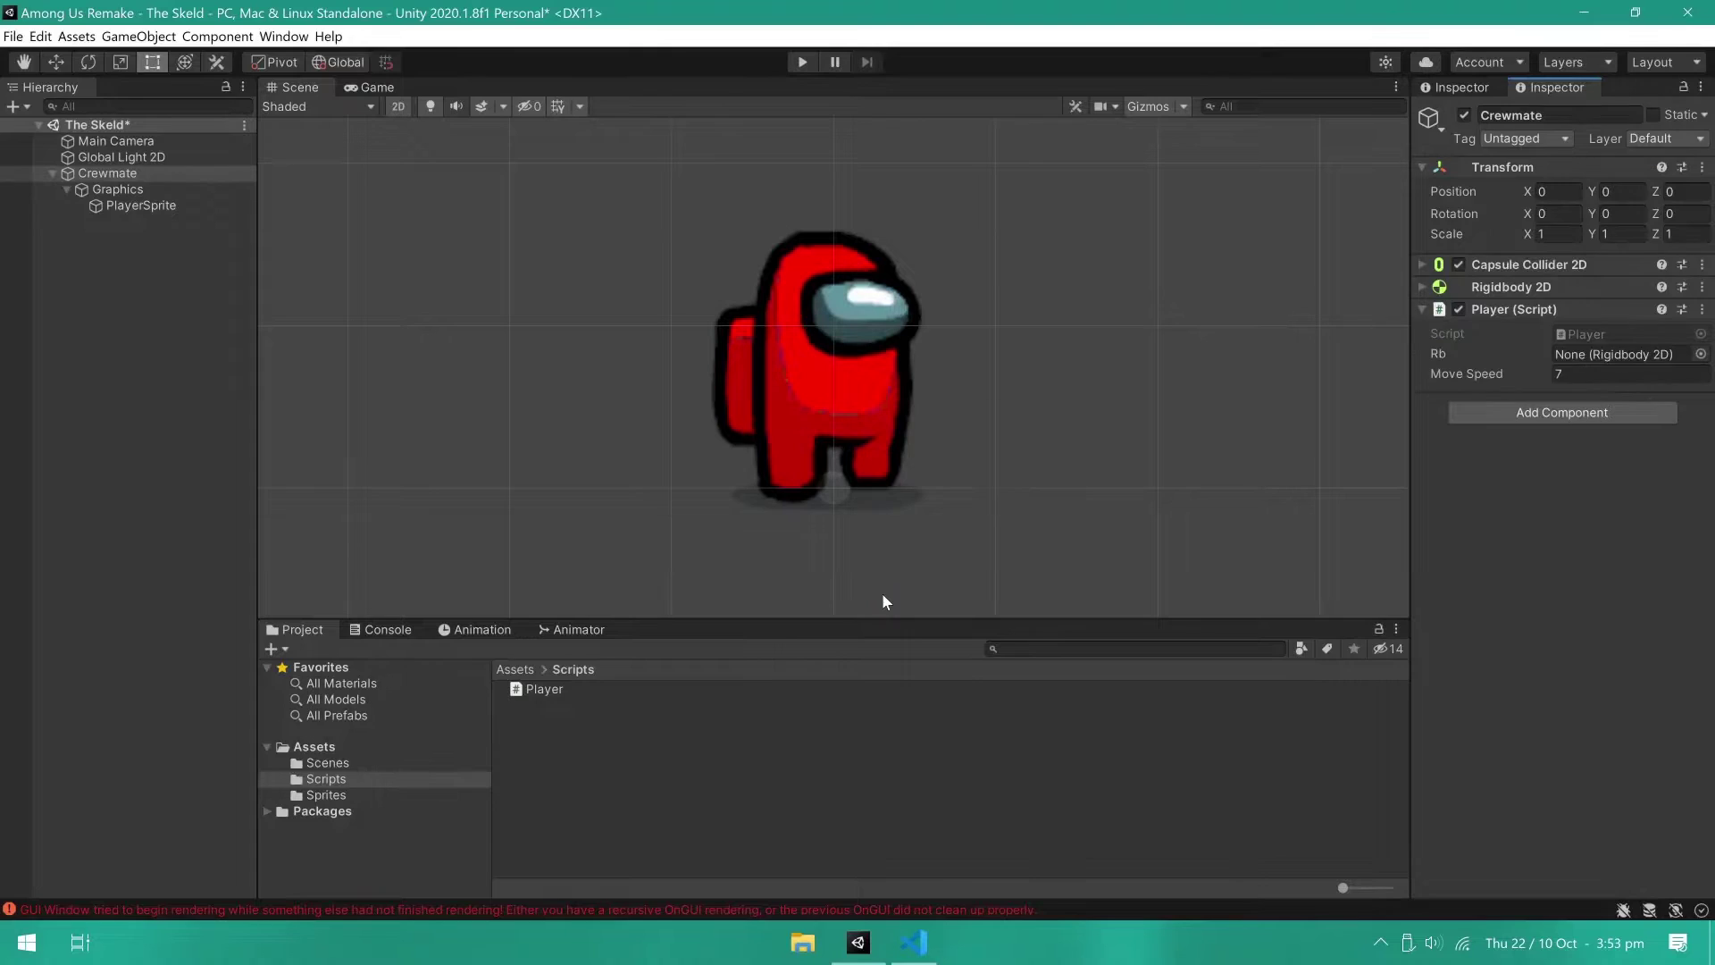
left_click(284, 36)
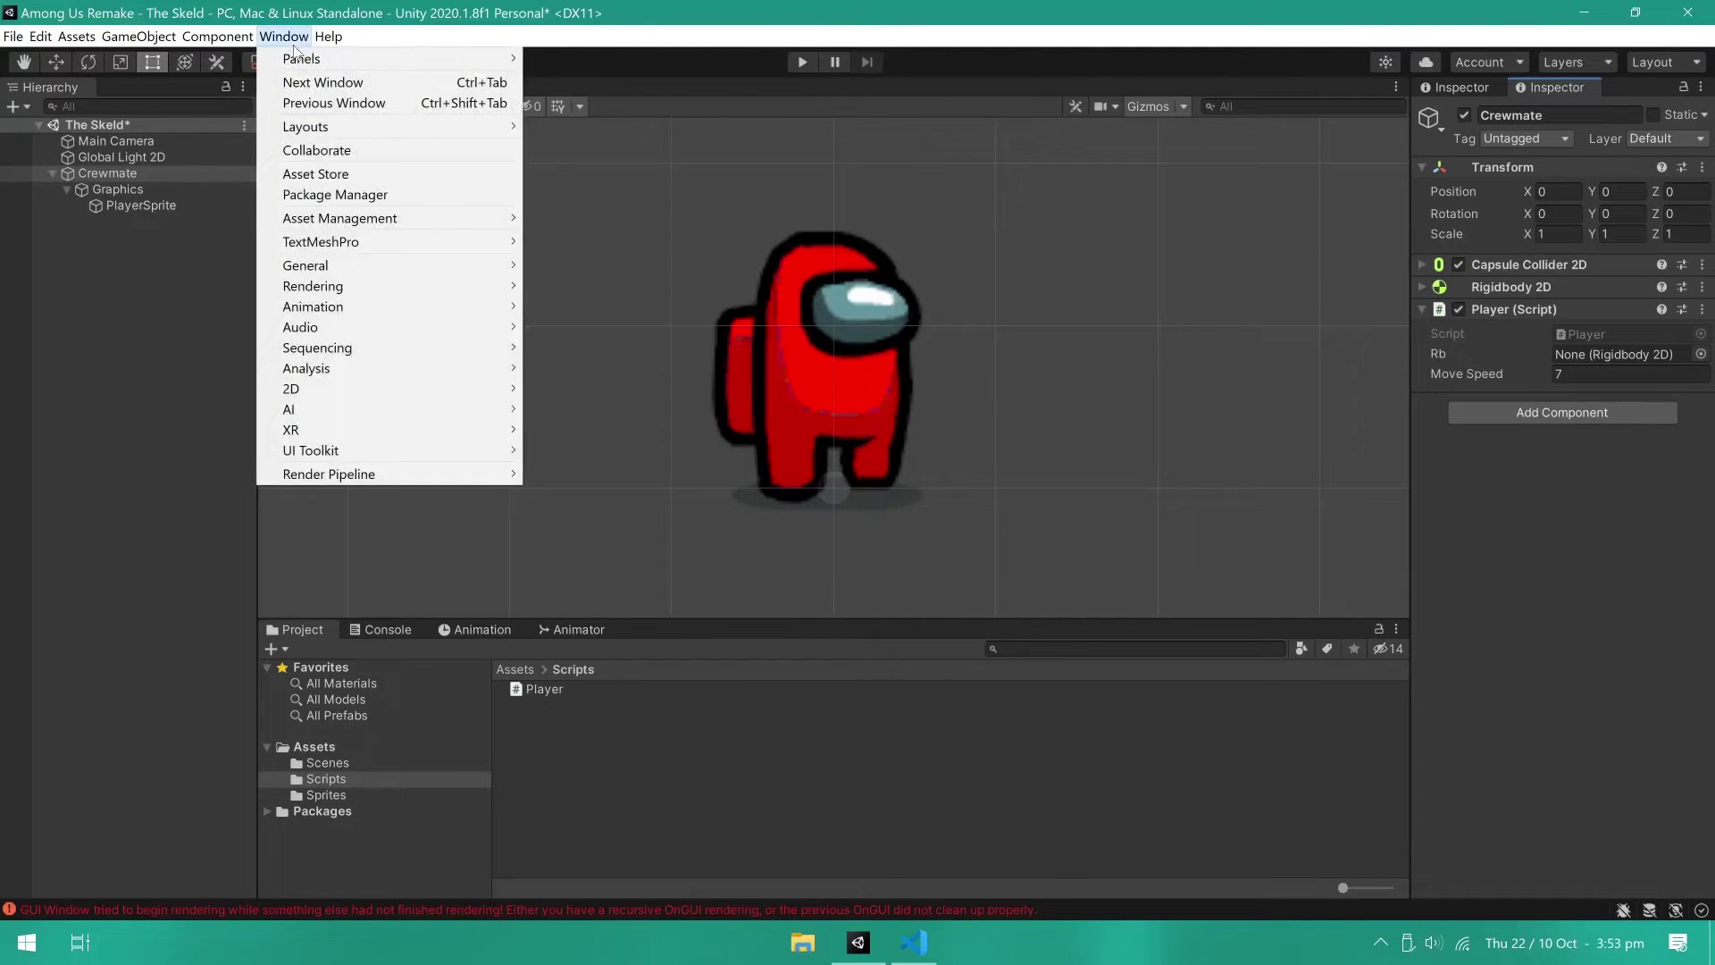
left_click(387, 196)
left_click(1332, 176)
type("input")
left_click(1352, 825)
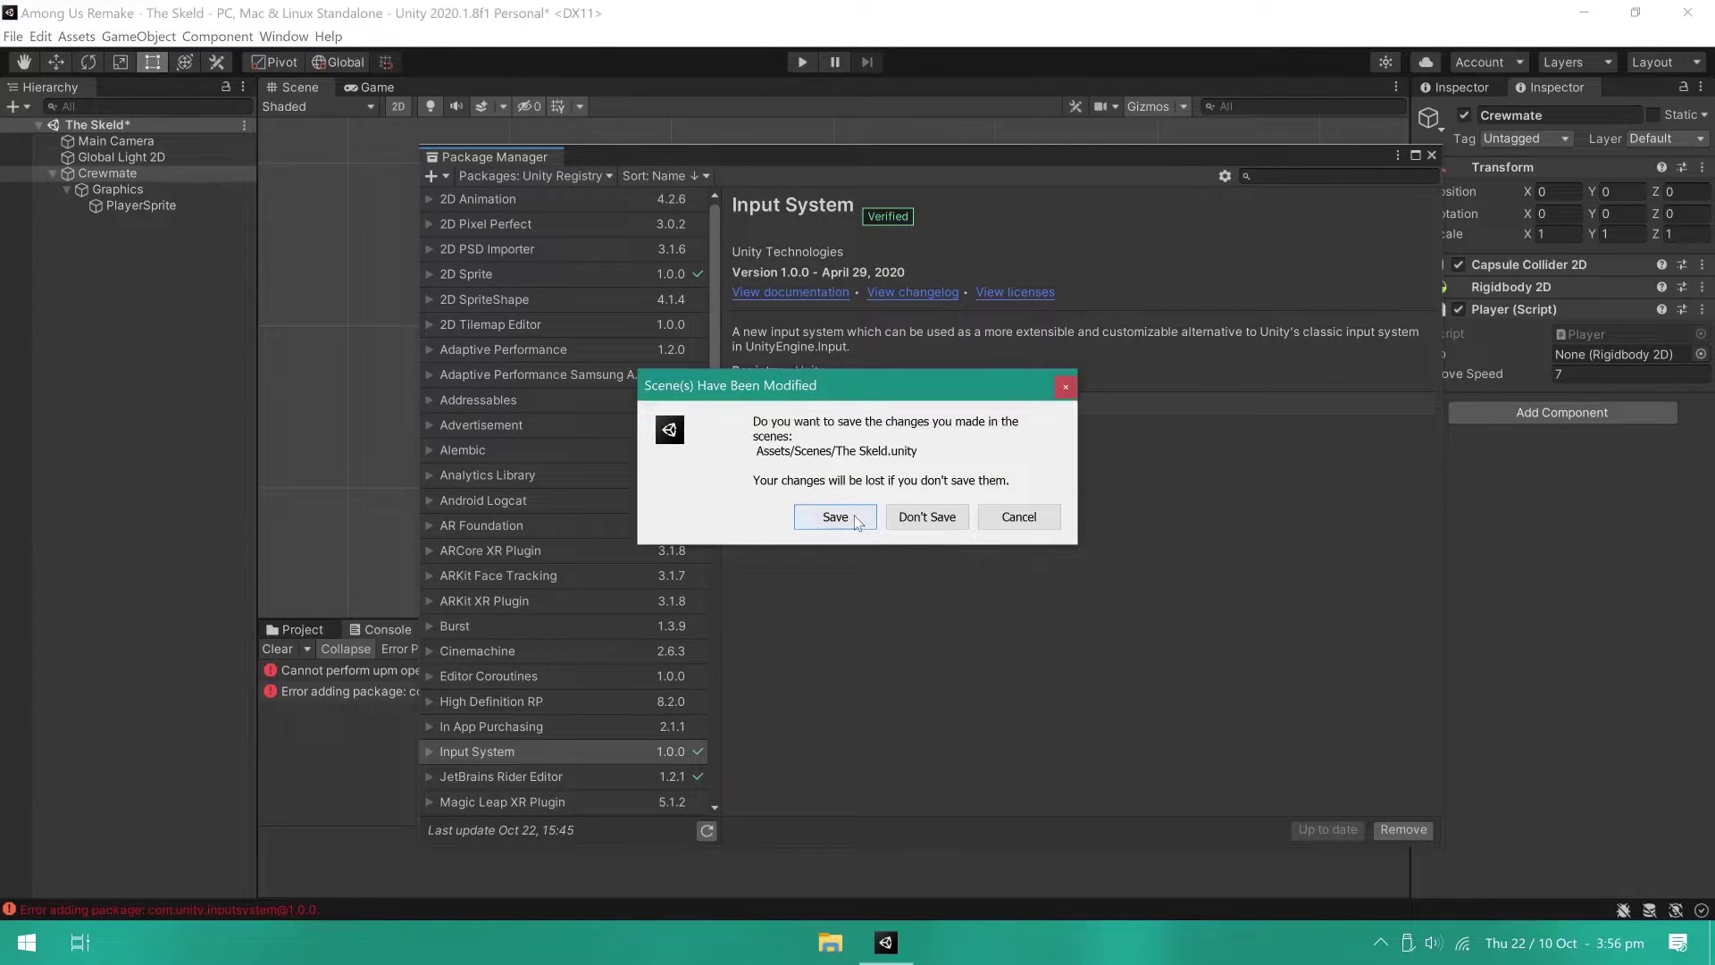
left_click(835, 516)
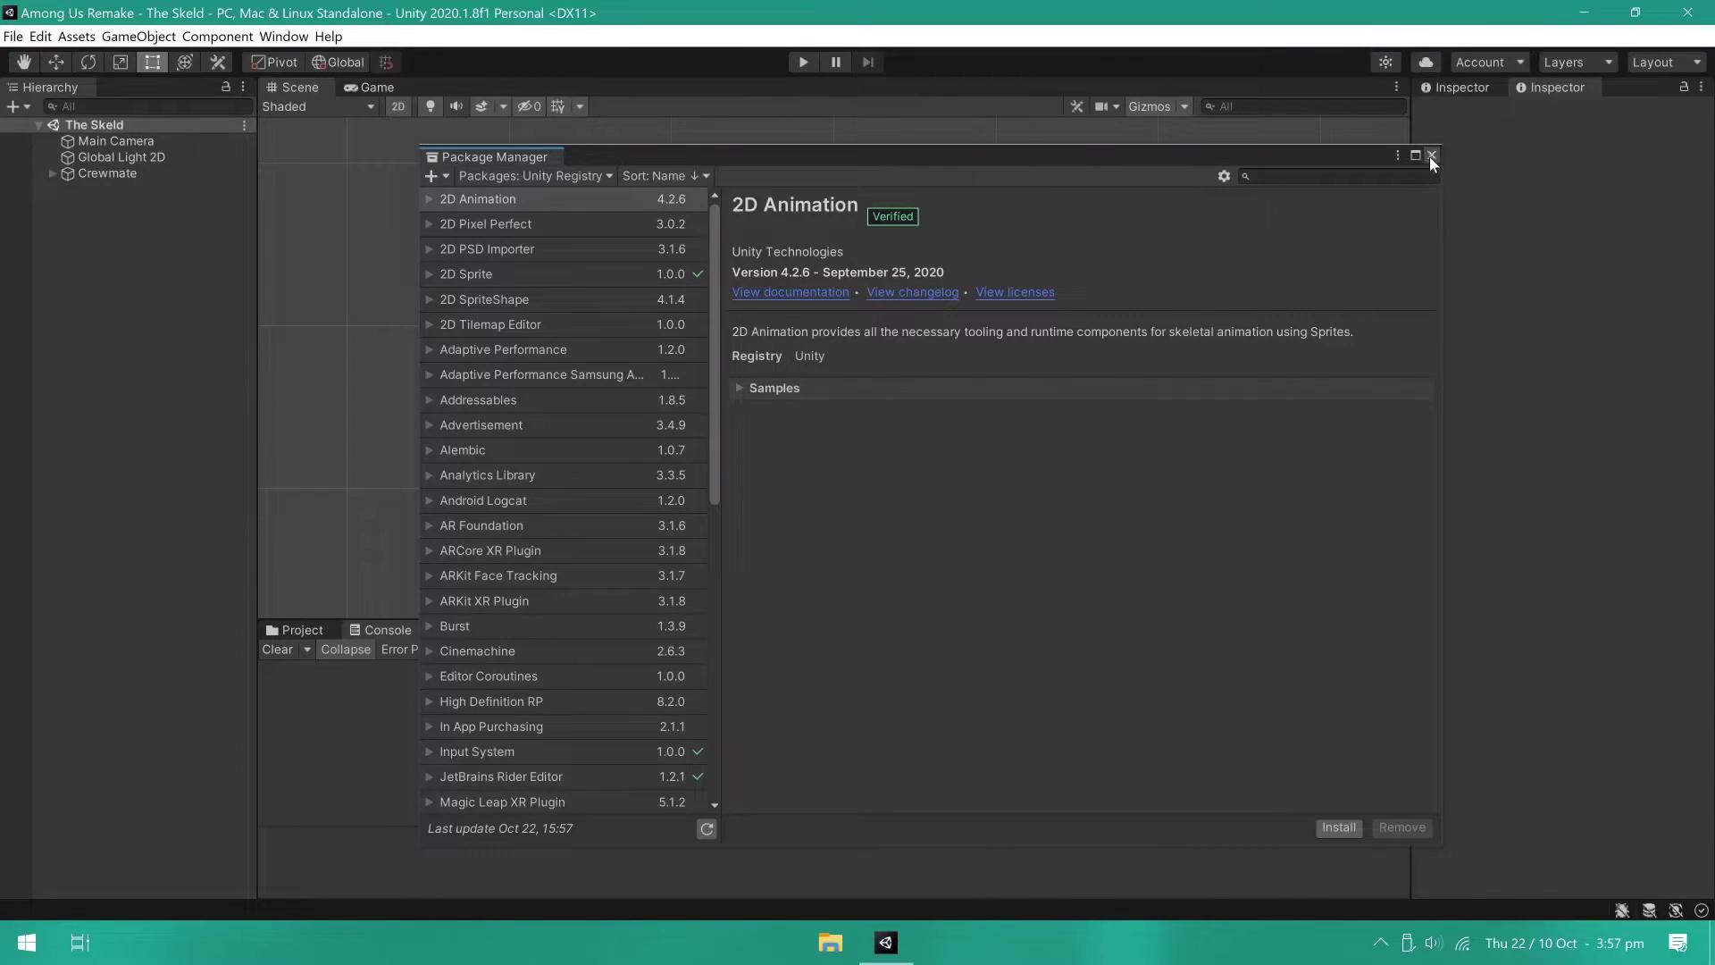
left_click(1430, 156)
Step: Create a folder named Input inside Assets/Scripts
left_click(304, 628)
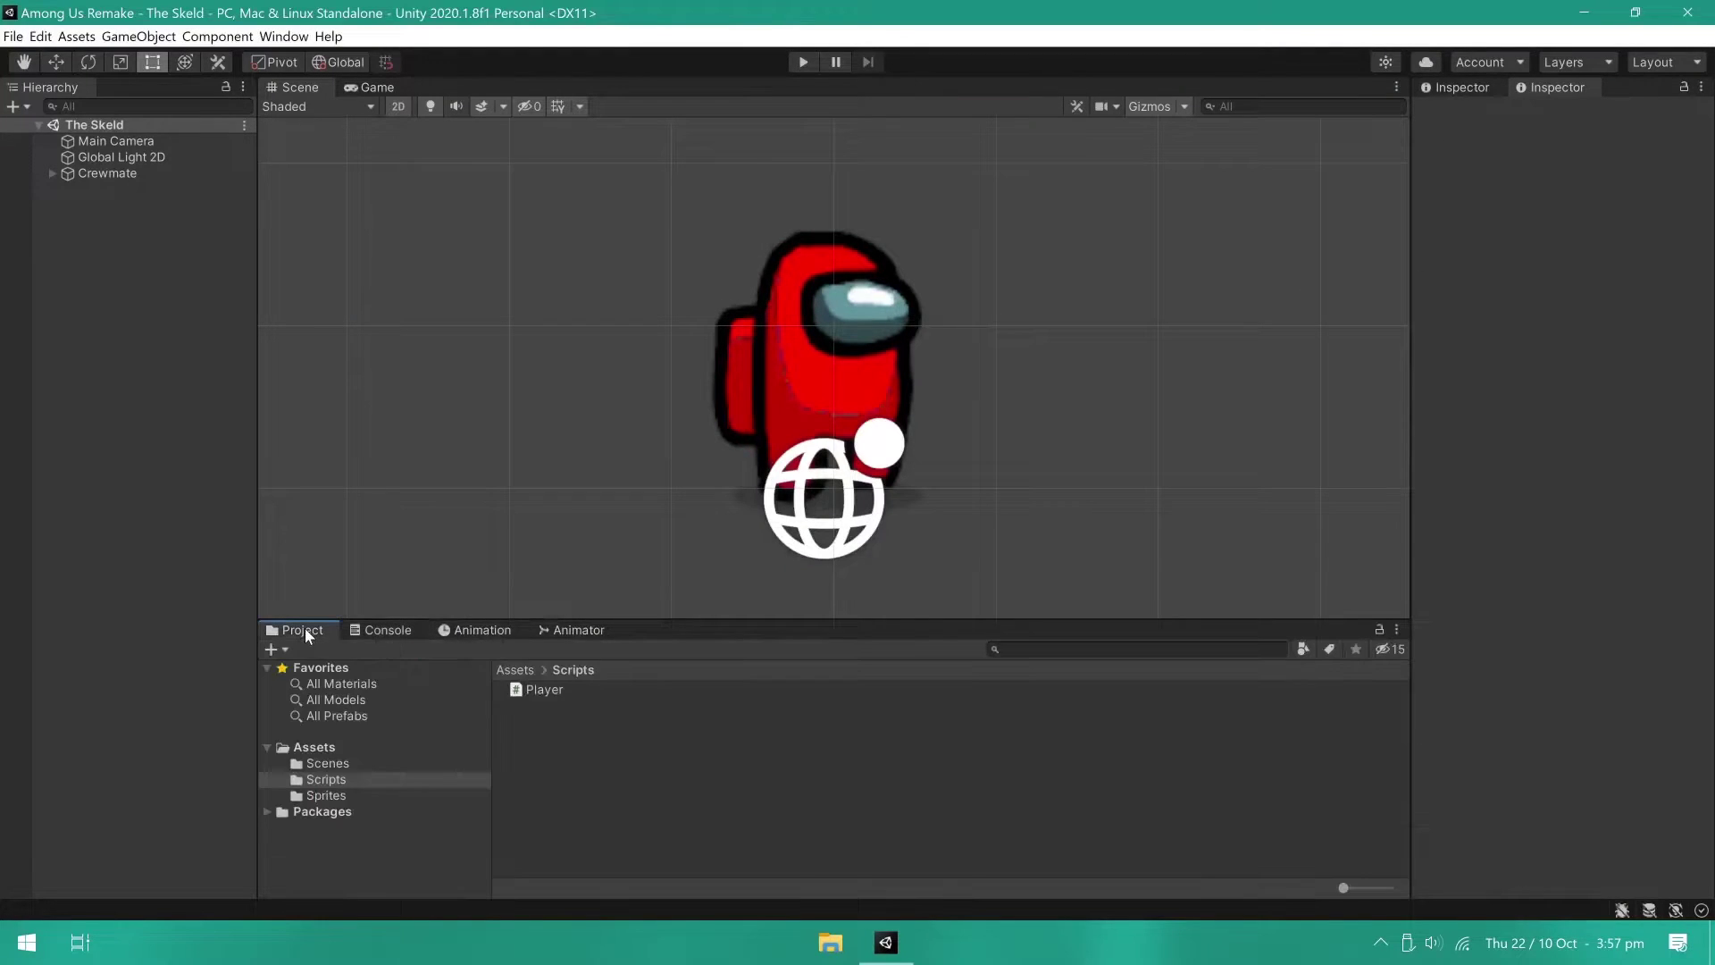
left_click(526, 670)
double_click(553, 705)
right_click(568, 725)
mouse_move(727, 304)
left_click(947, 179)
type("Input")
key("Return")
key("Return")
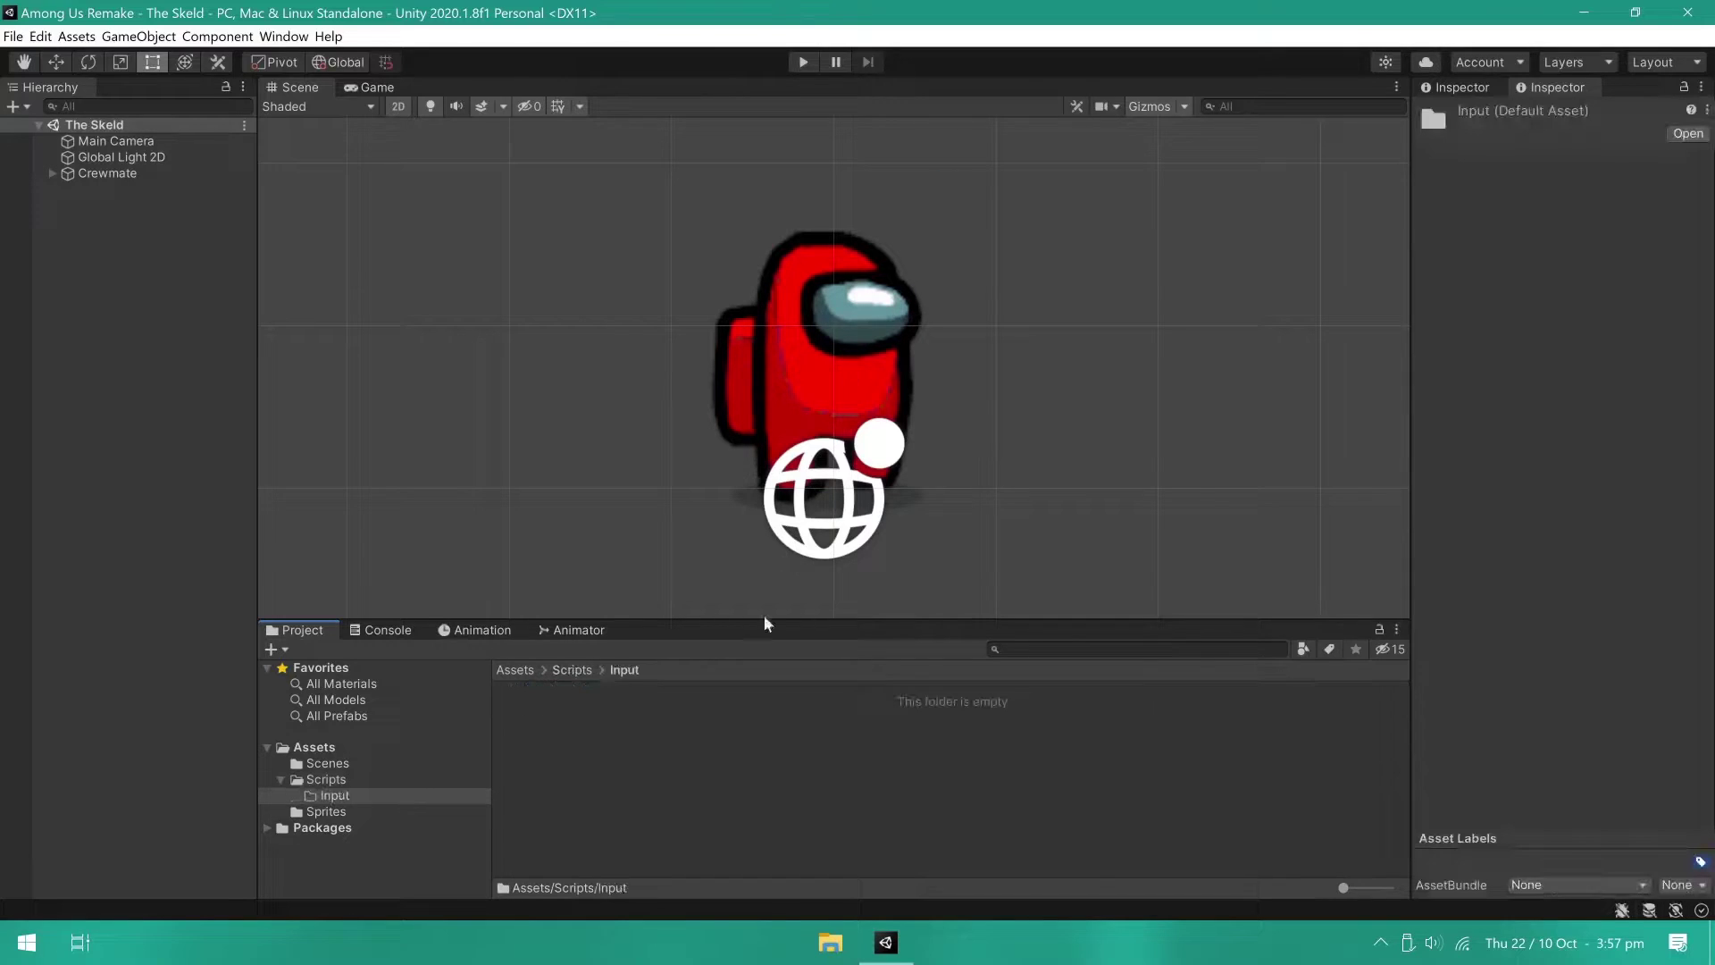
Step: Create a PlayerInputActions Input Actions asset there and apply Generate C# Class
right_click(734, 702)
mouse_move(904, 256)
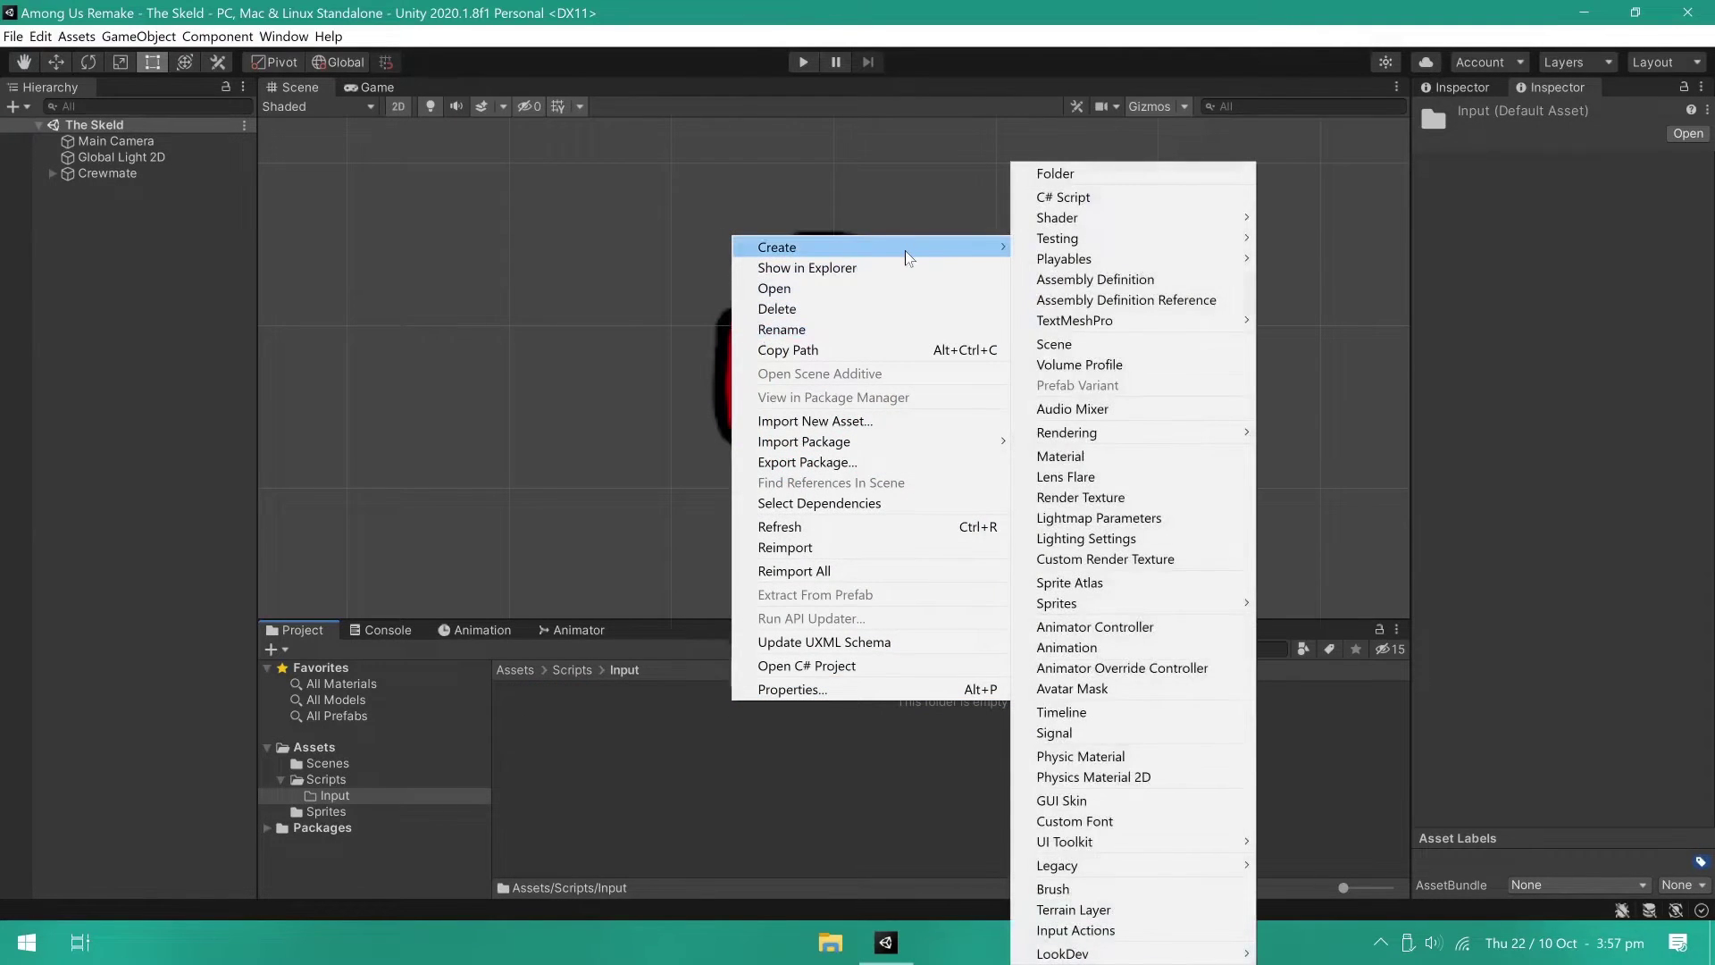
left_click(1106, 929)
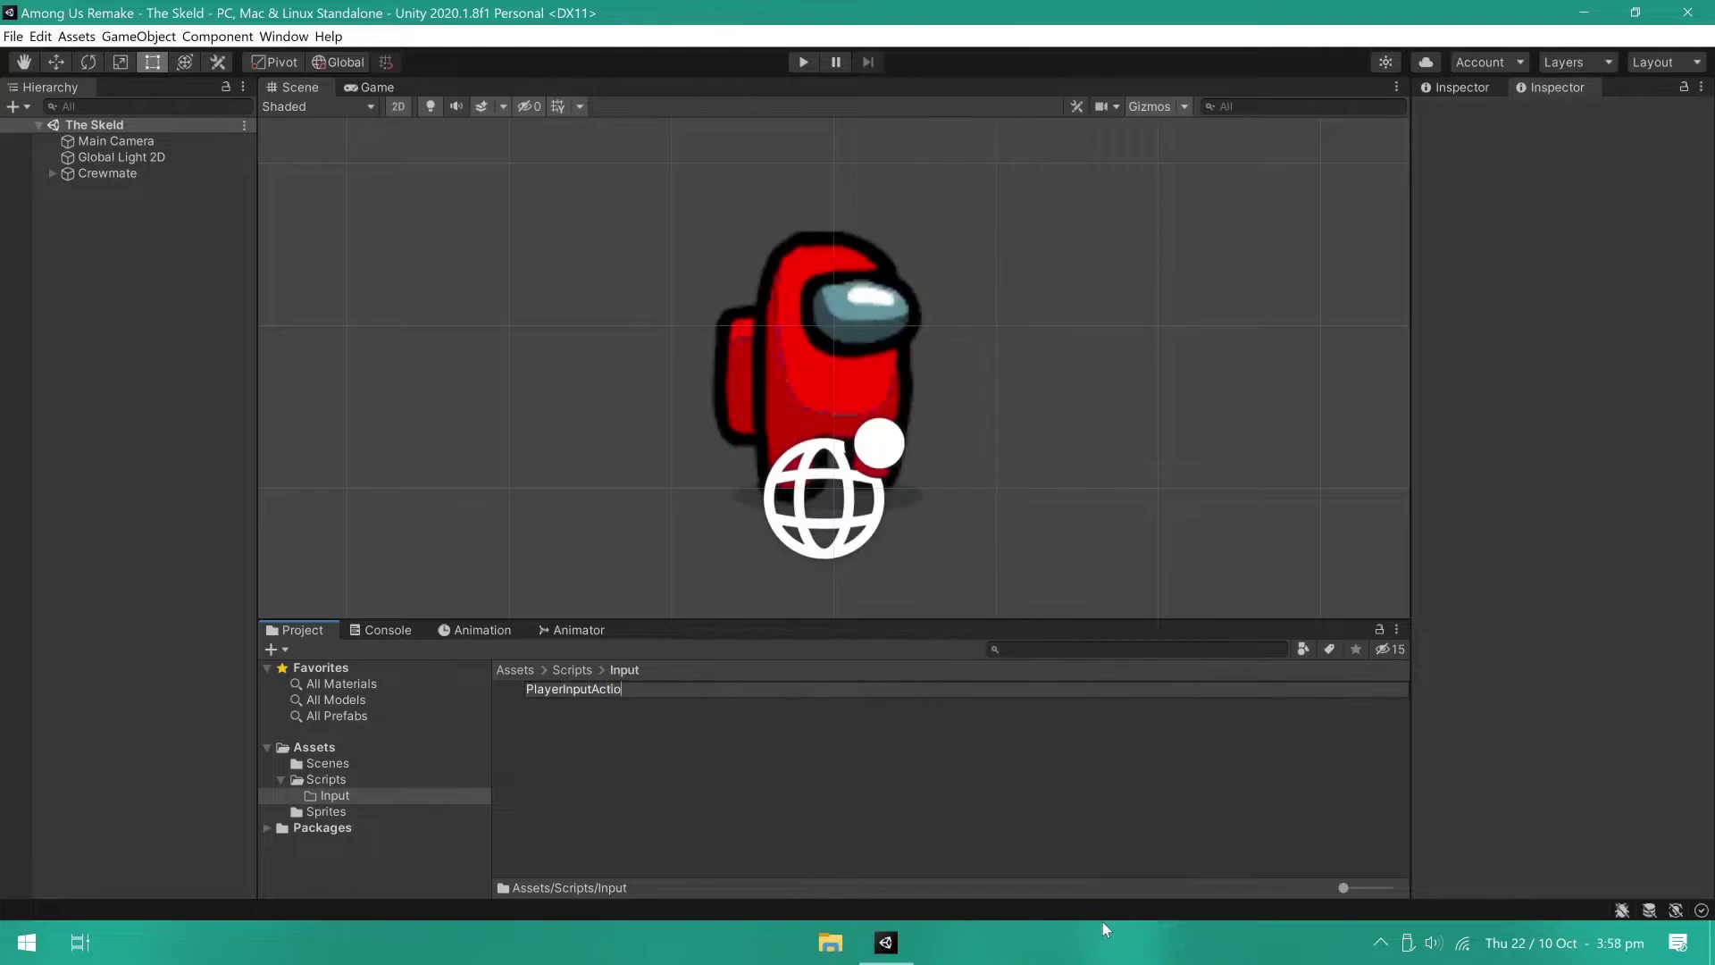
key("Return")
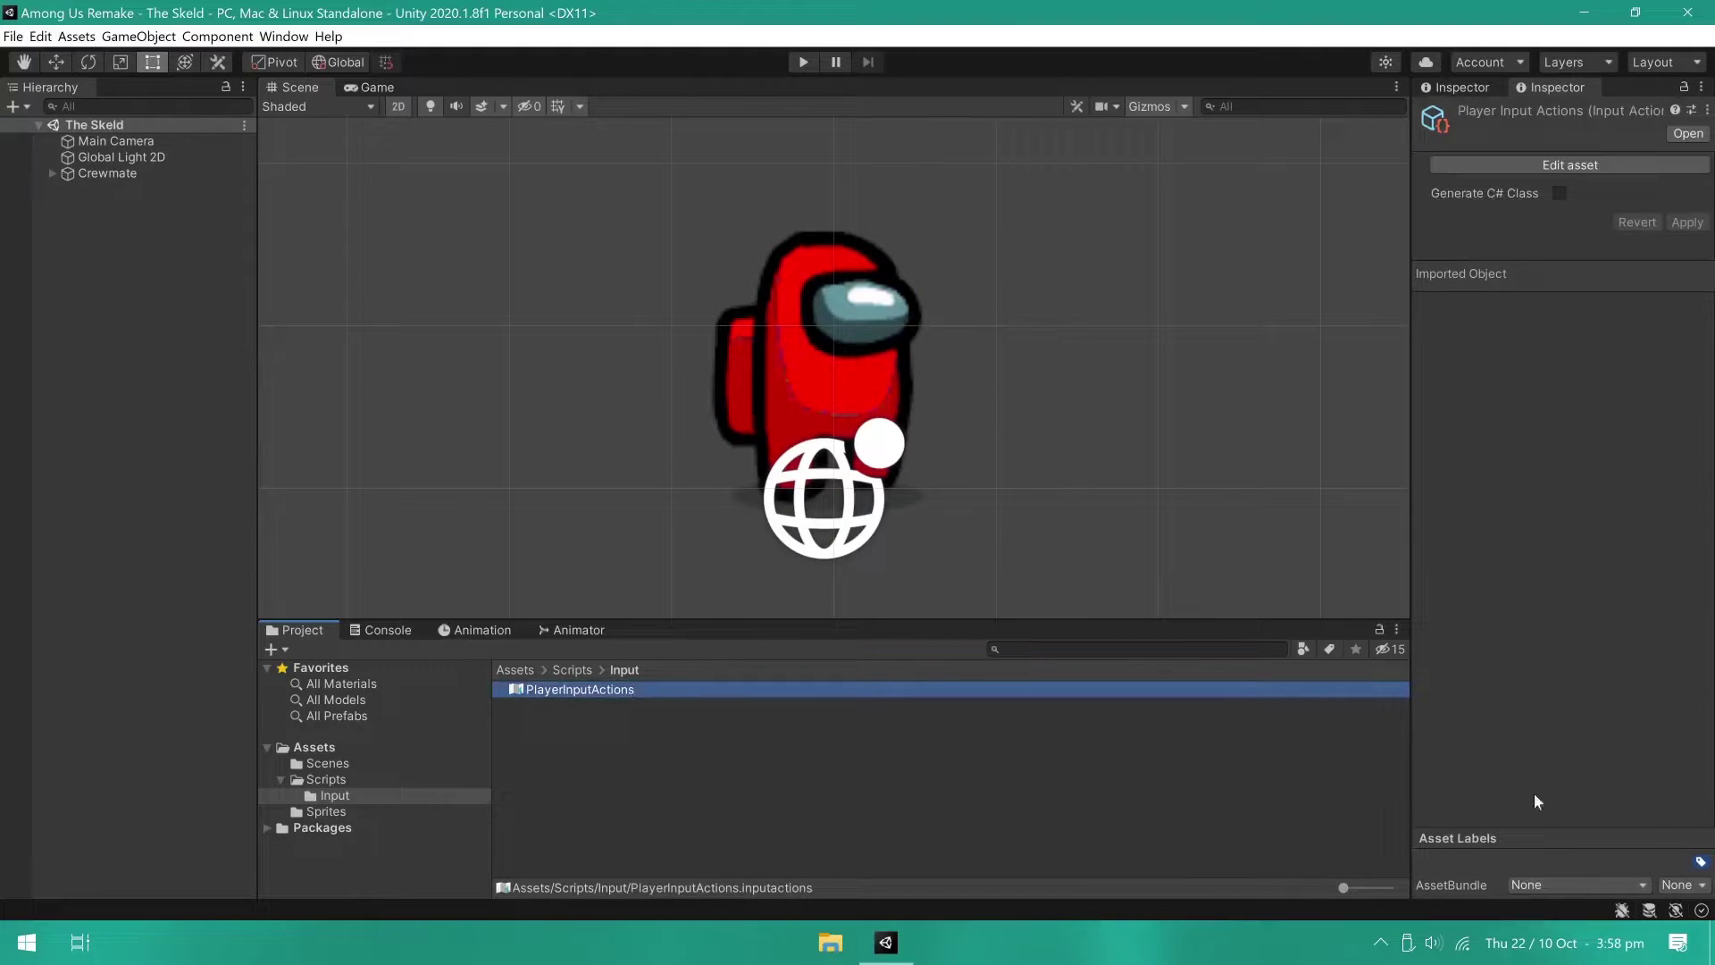
left_click(1560, 193)
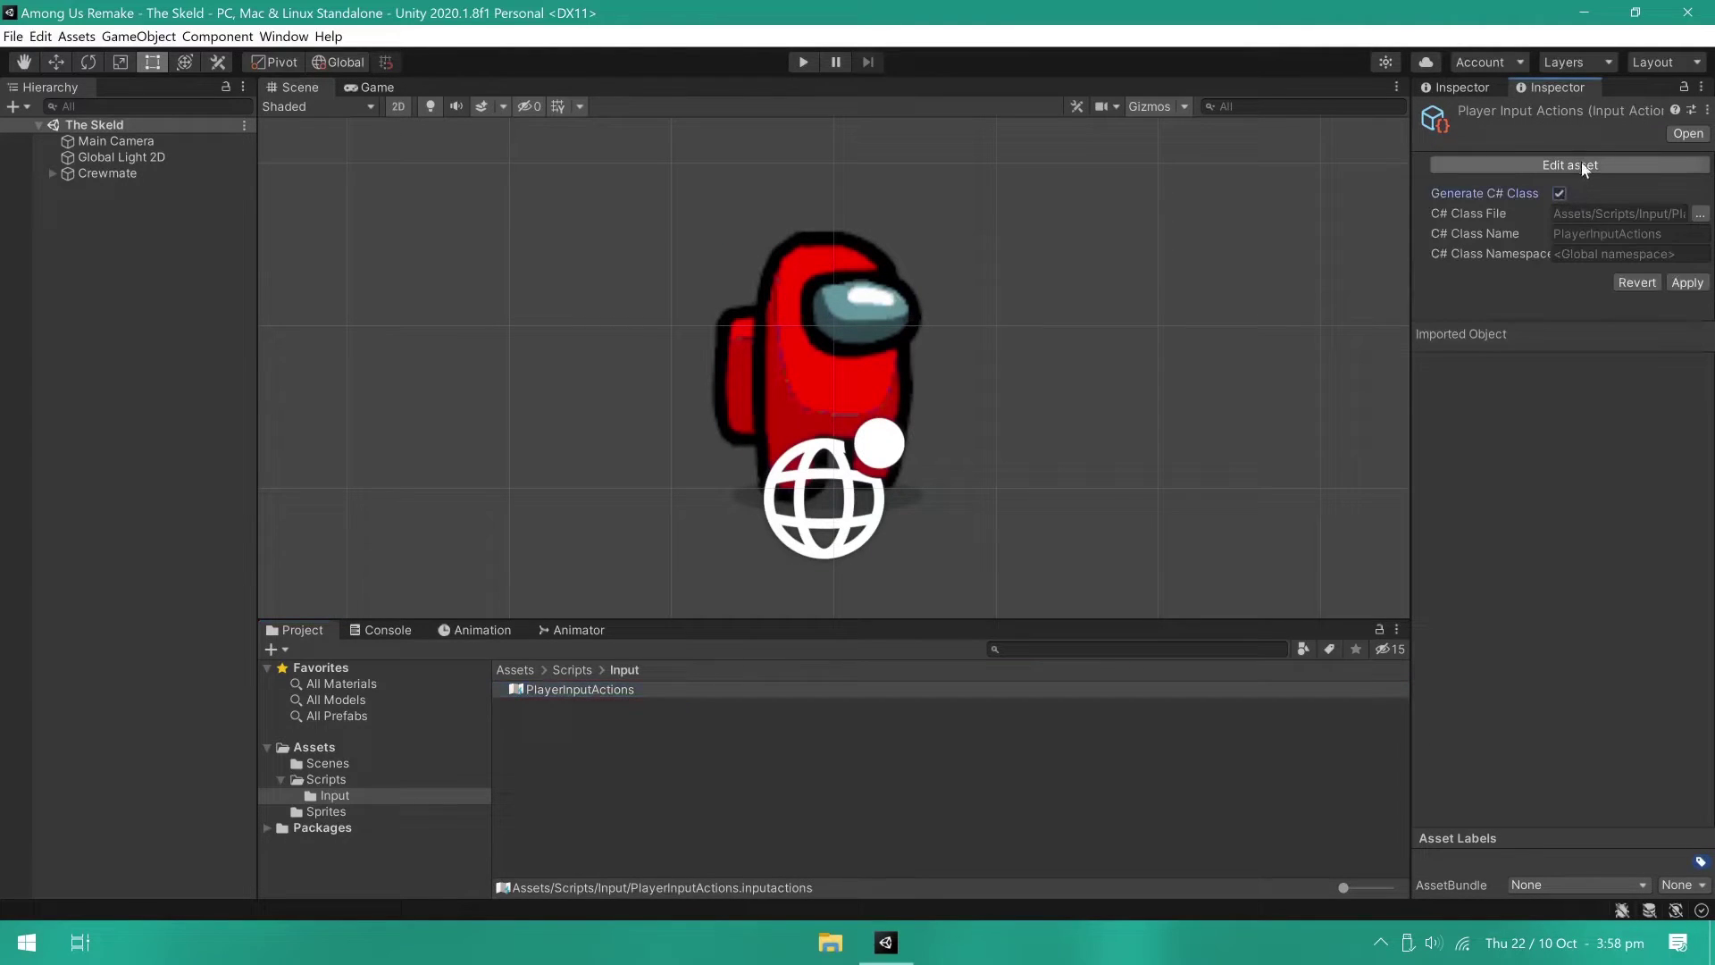
left_click(1685, 283)
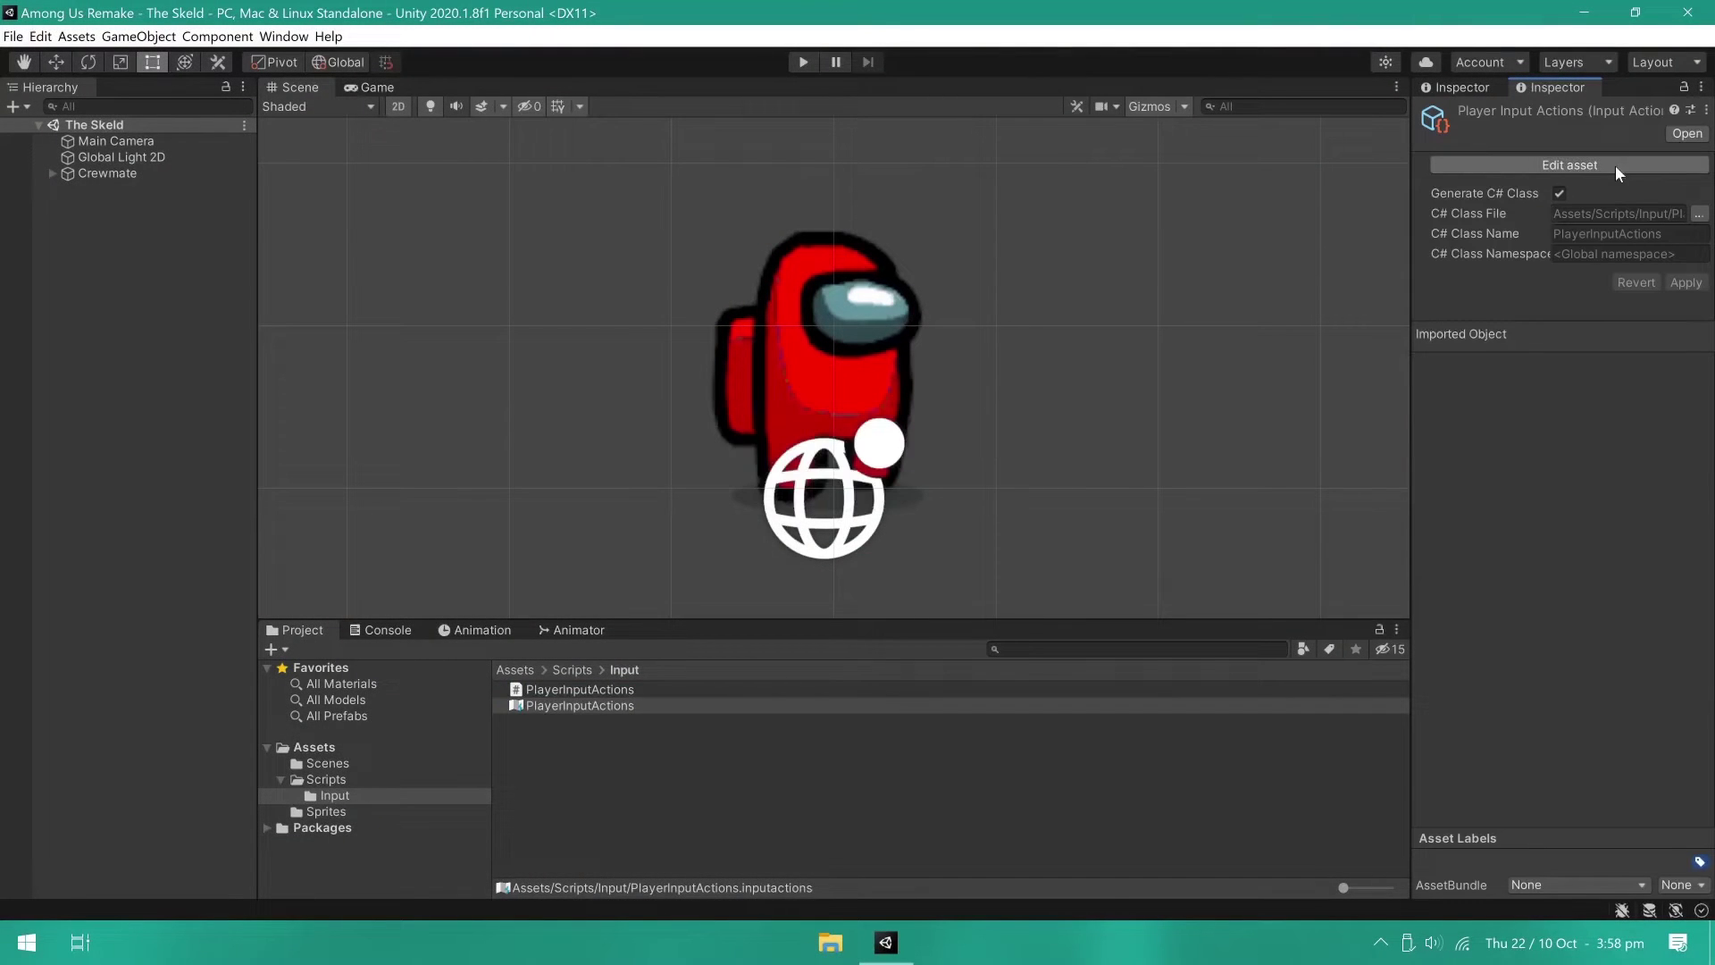
Step: Add a Character action map with a Move action of type Value, control type Vector 2
left_click(1616, 164)
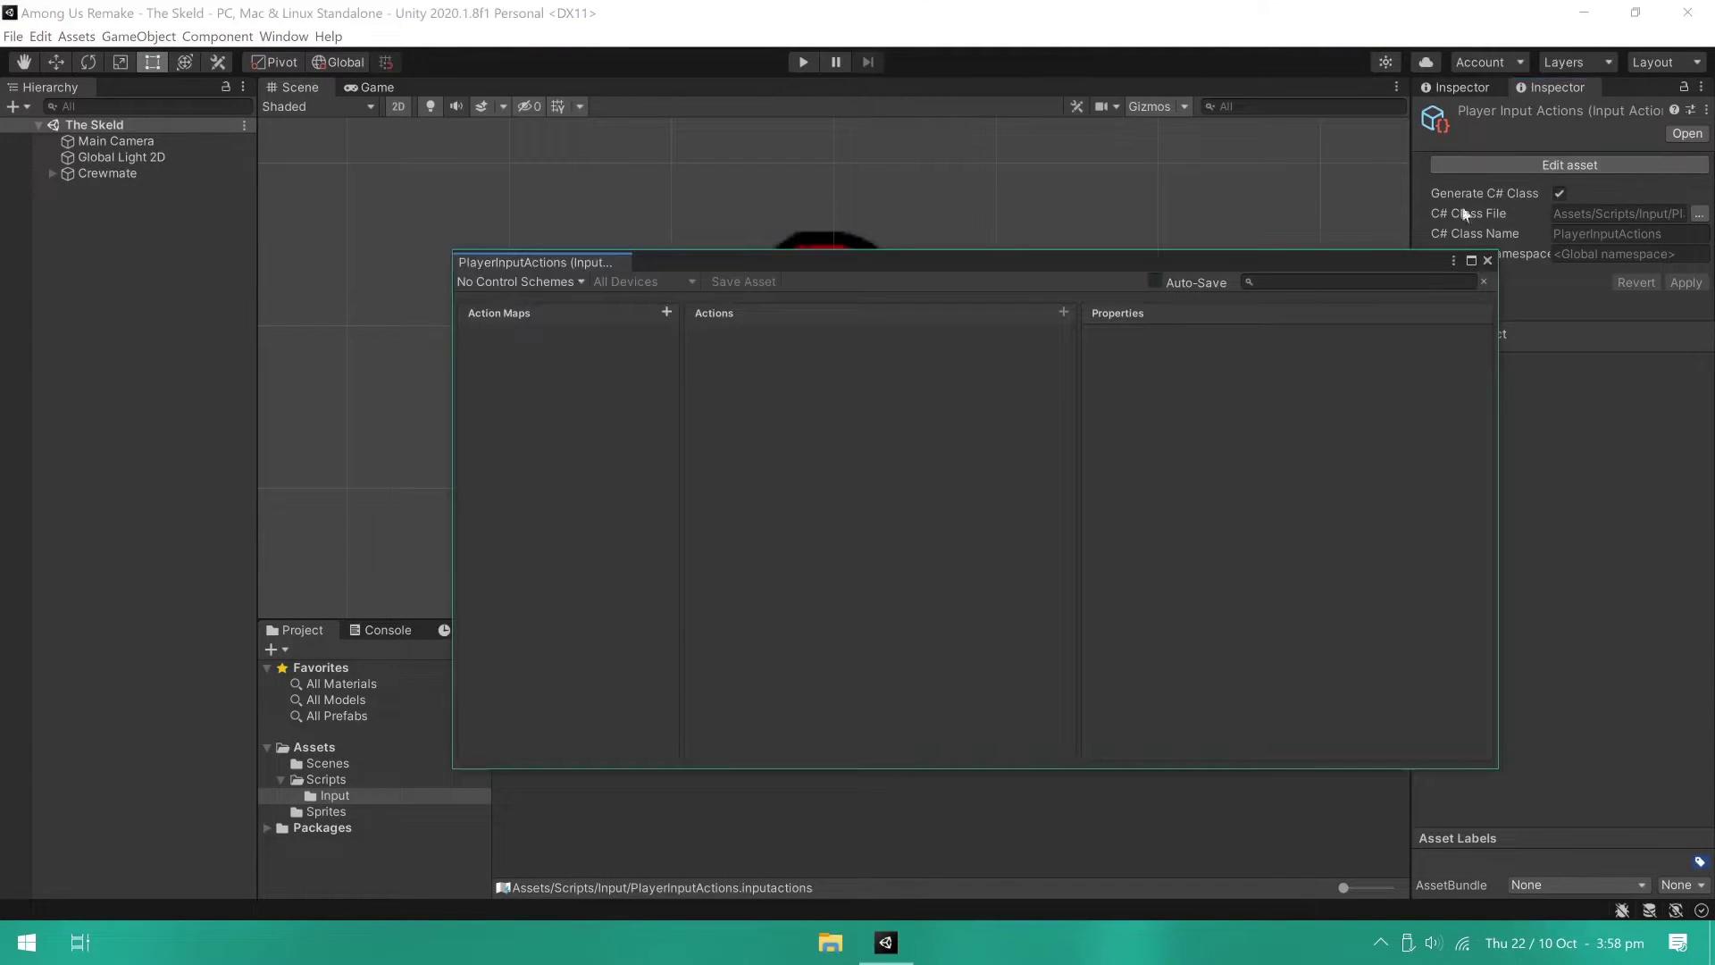
left_click(666, 312)
type("Character")
key("Return")
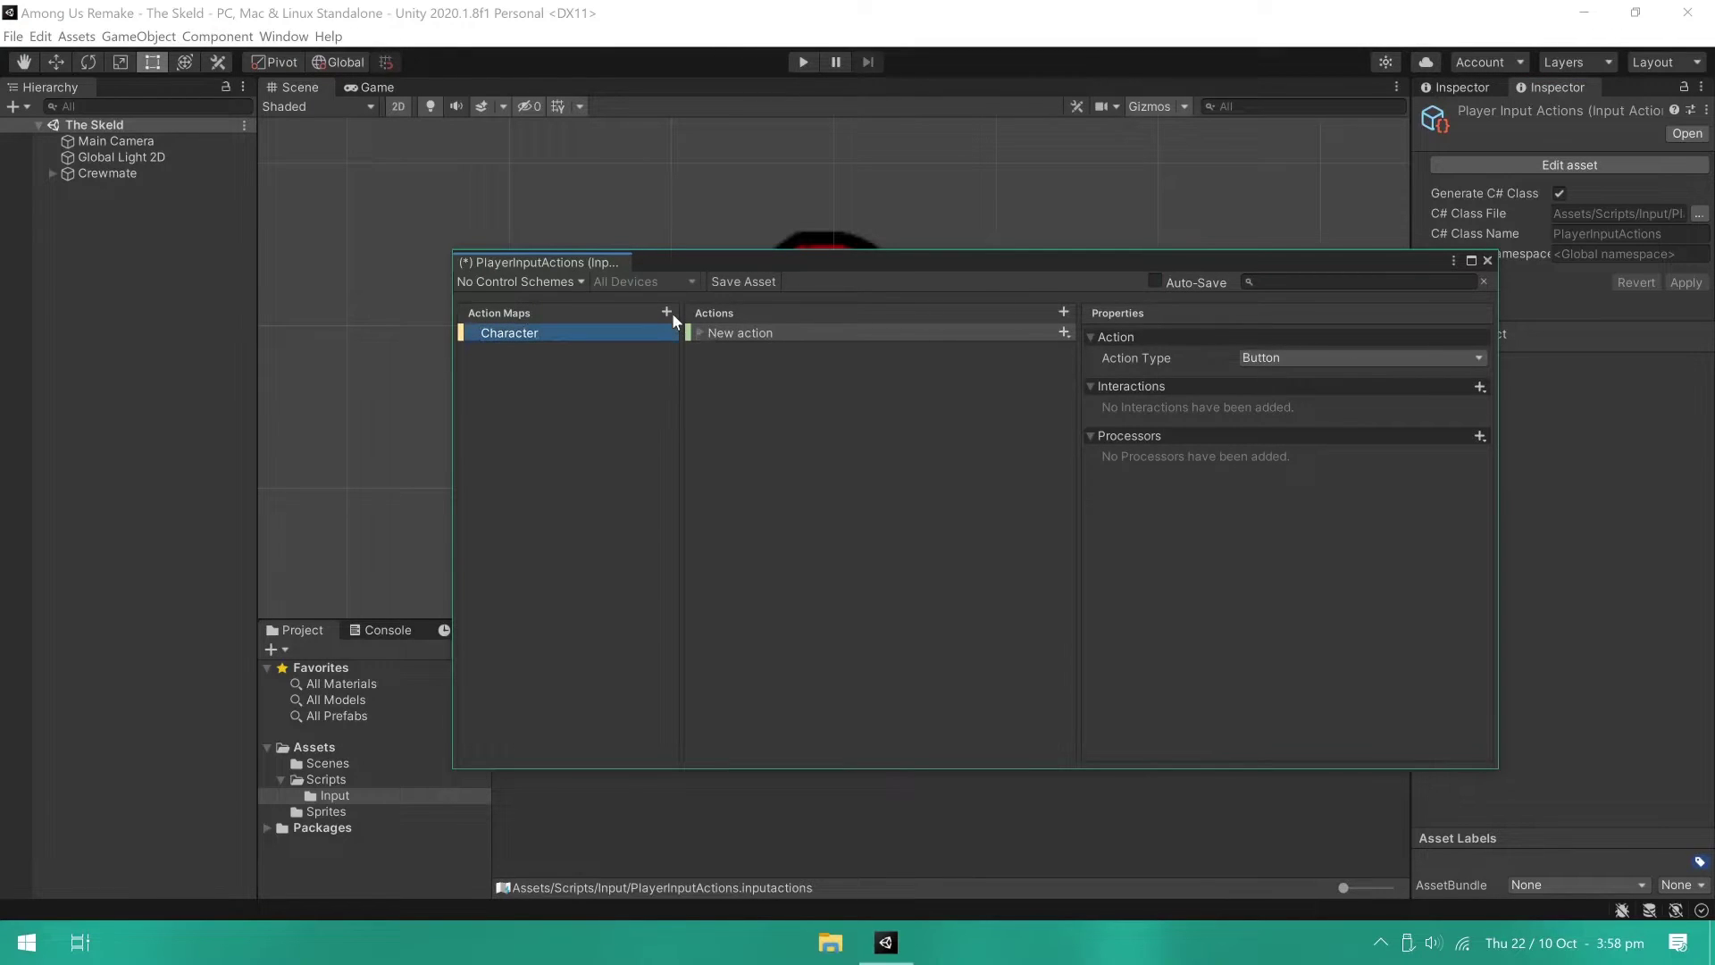
right_click(766, 339)
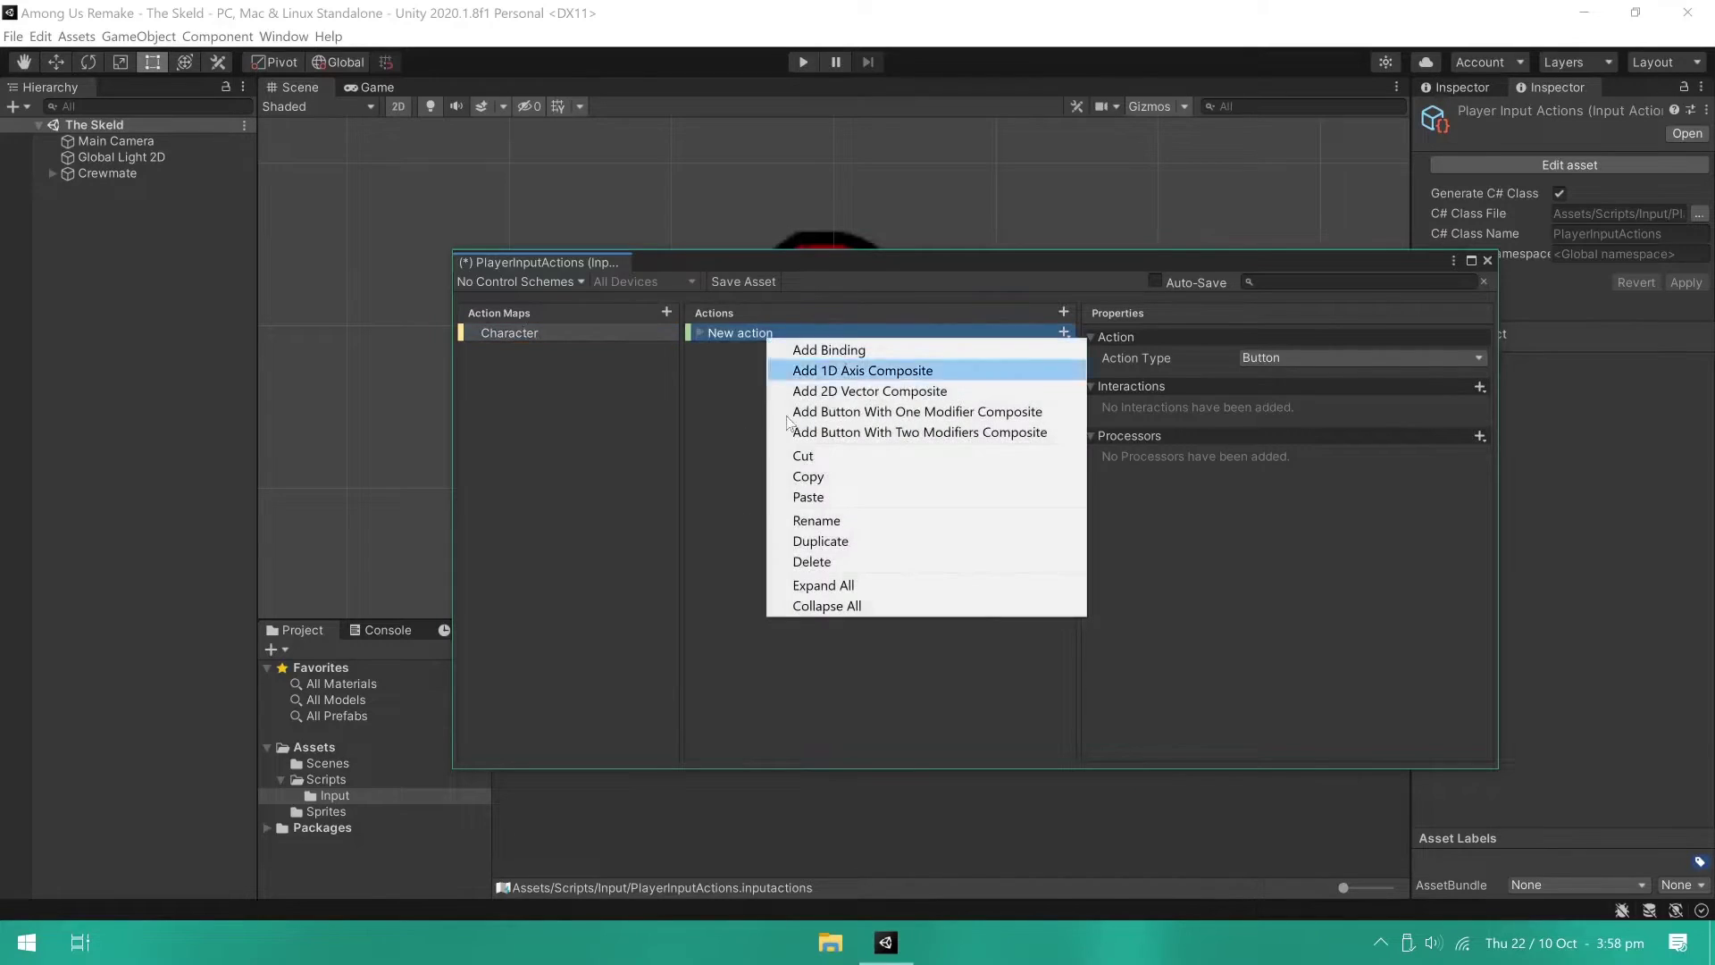
left_click(835, 525)
type("Move")
key("Return")
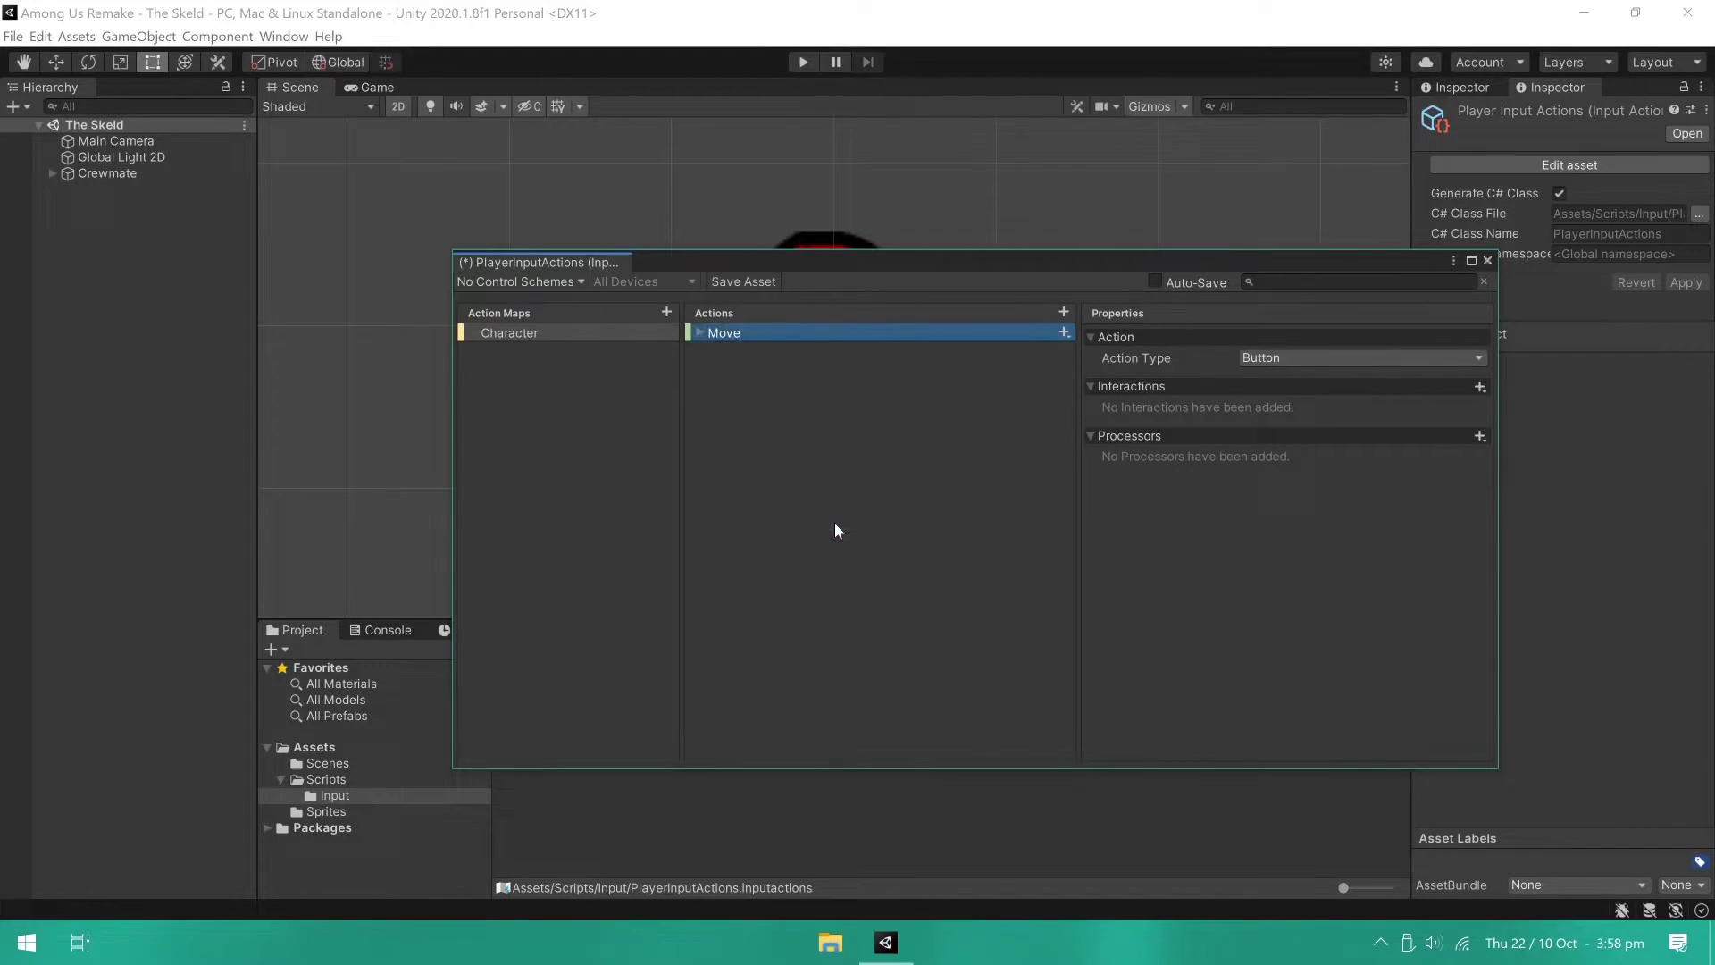
left_click(1289, 359)
left_click(1293, 373)
left_click(1296, 379)
left_click(1294, 707)
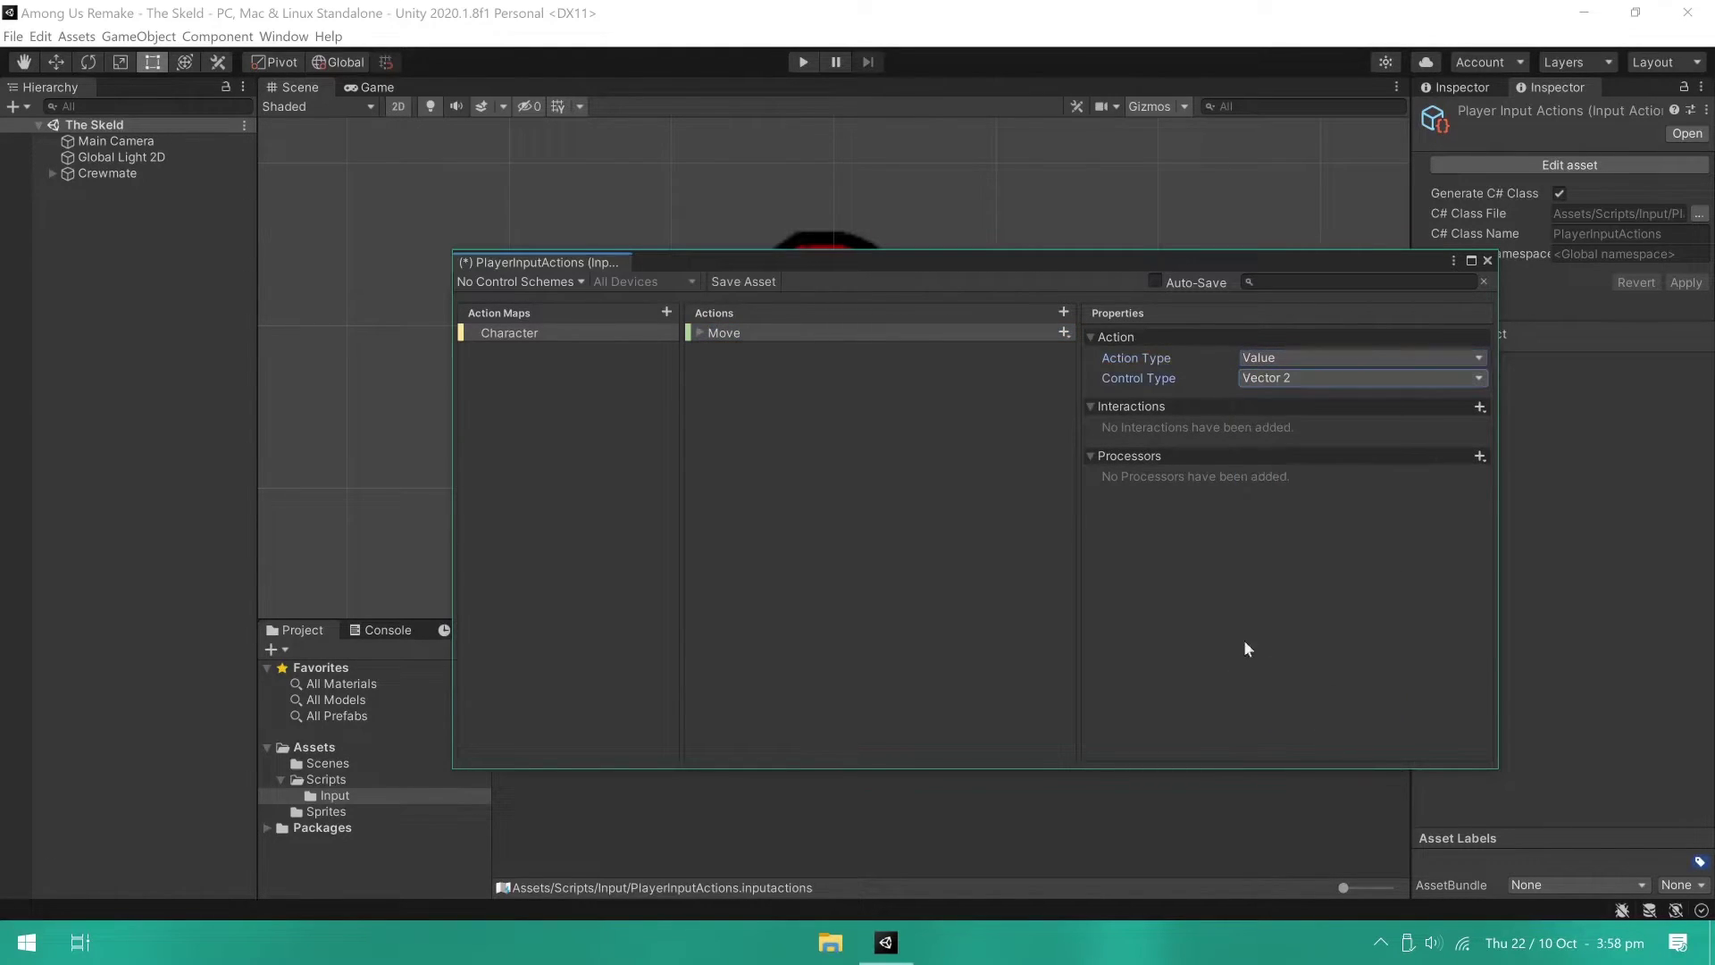
Step: Replace Move's empty binding with a 2D Vector composite named WASD
left_click(700, 331)
left_click(736, 348)
right_click(737, 350)
left_click(791, 450)
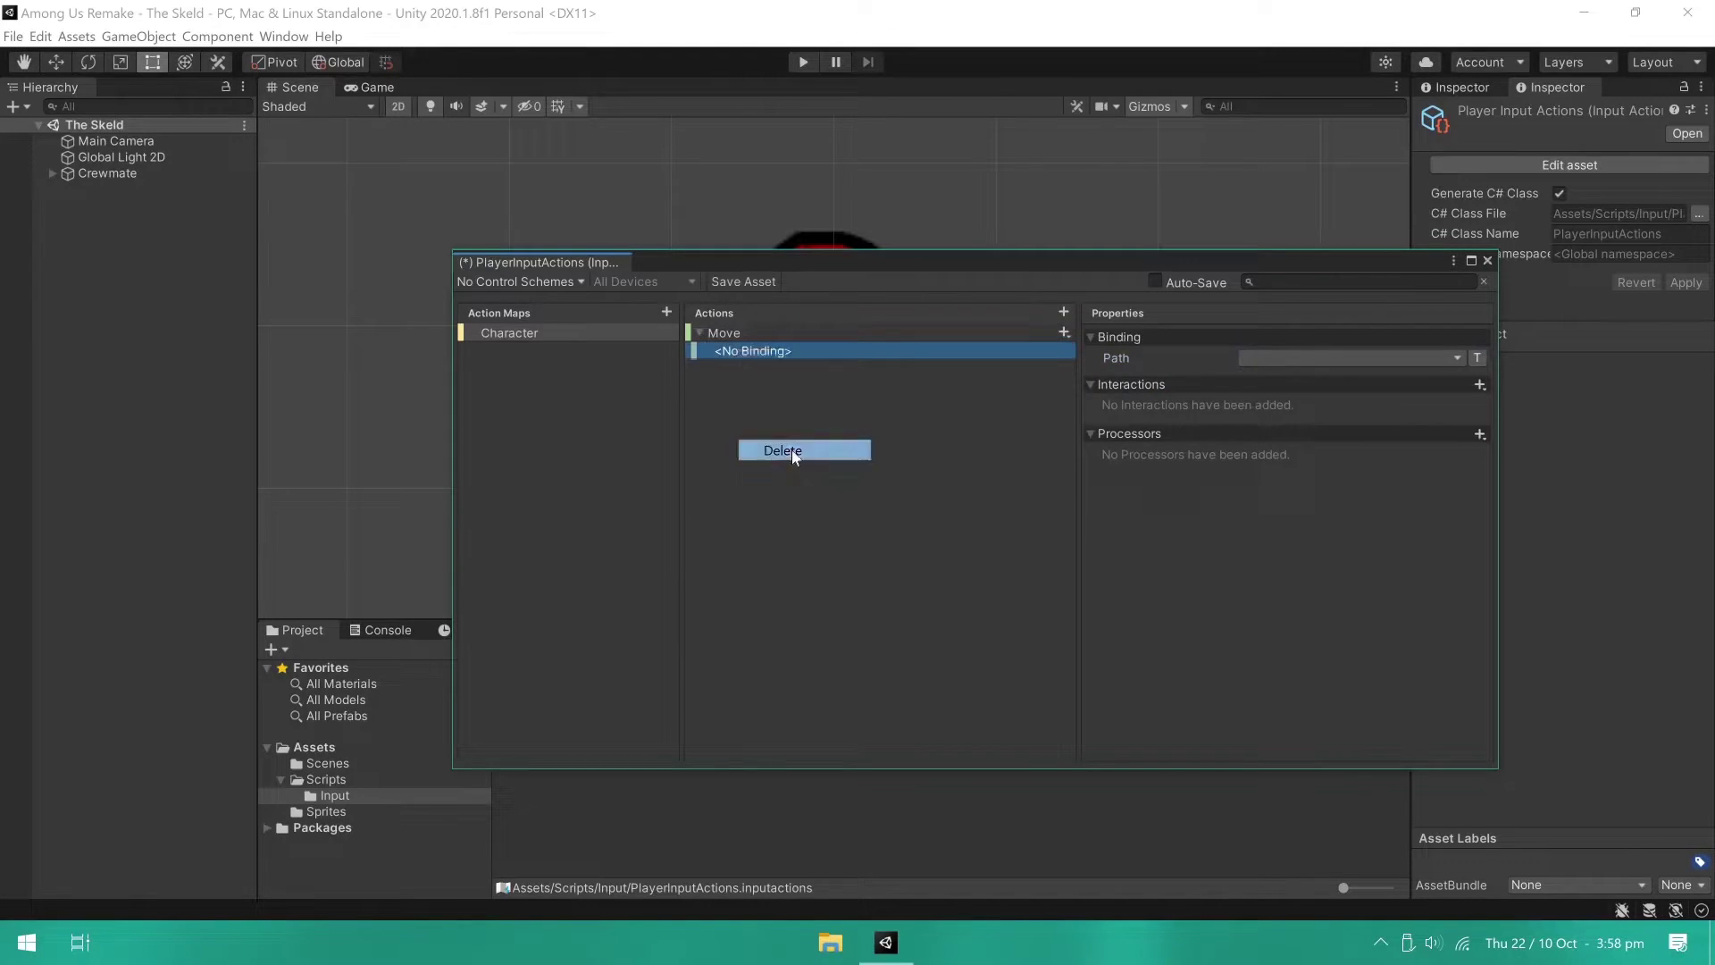
left_click(1063, 332)
left_click(1098, 363)
type("WASD")
key("Return")
Step: Bind the composite's Up to W and Down to S on the keyboard
left_click(1038, 369)
left_click(1276, 355)
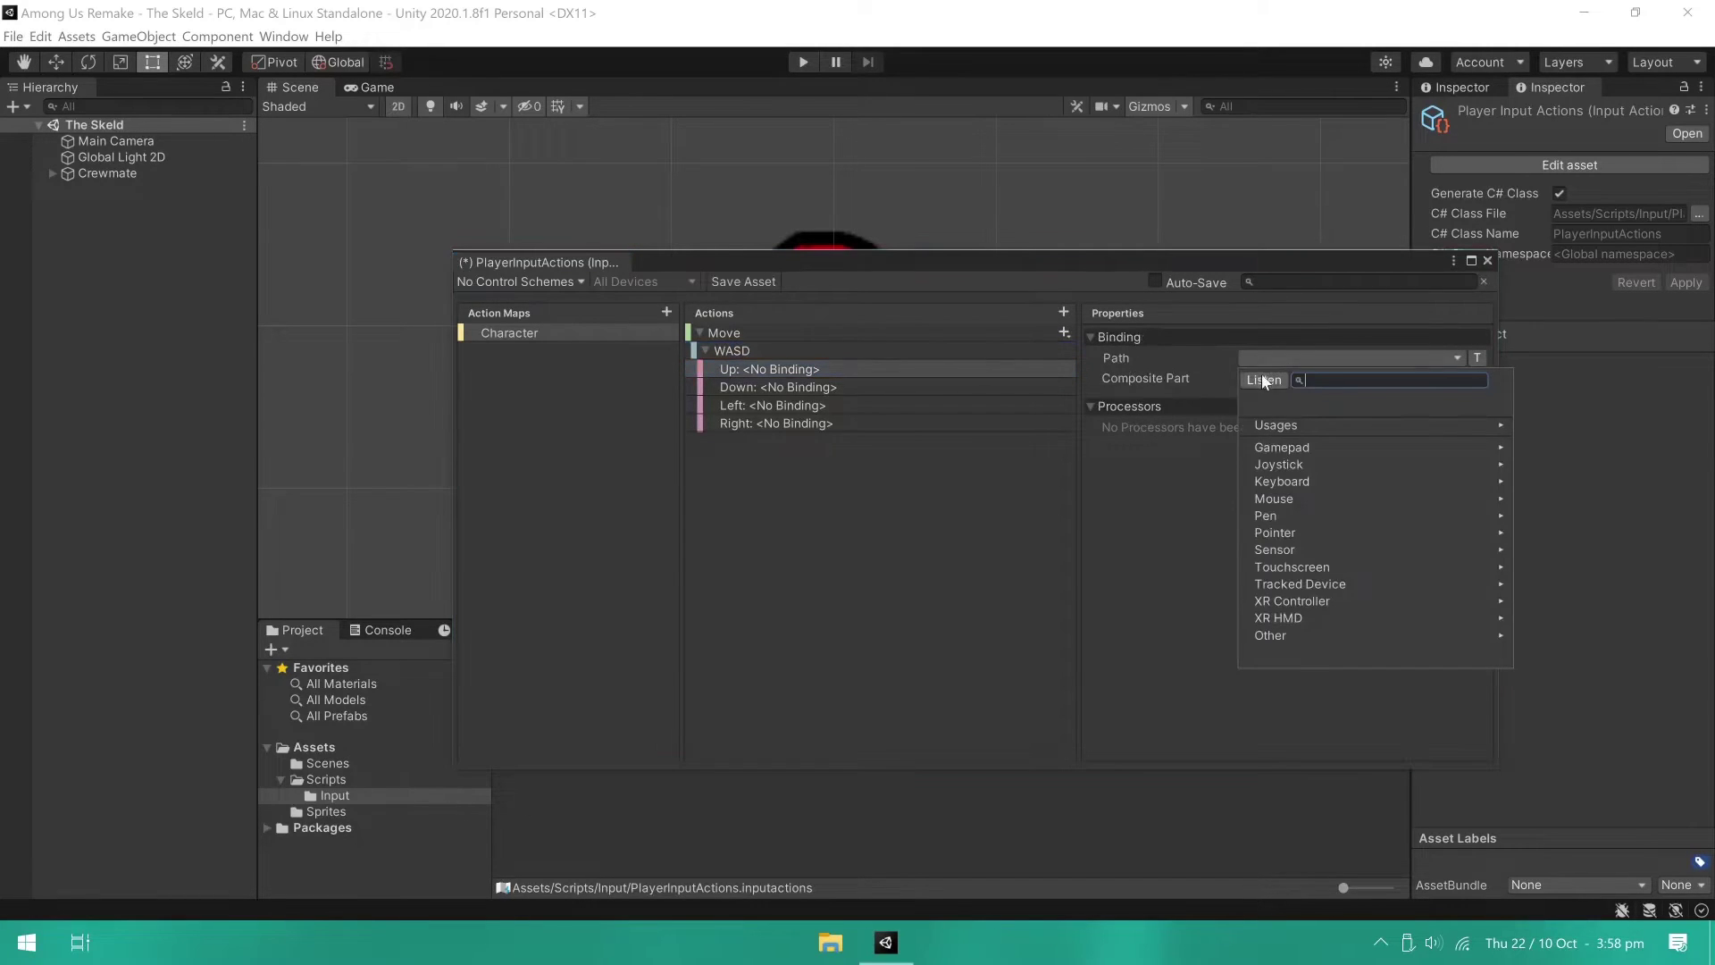
left_click(1255, 375)
key("w")
left_click(1278, 424)
left_click(897, 386)
left_click(1268, 356)
left_click(1277, 381)
key("s")
left_click(1279, 425)
Step: Bind Left to A and Right to D, then save the input actions asset
left_click(813, 406)
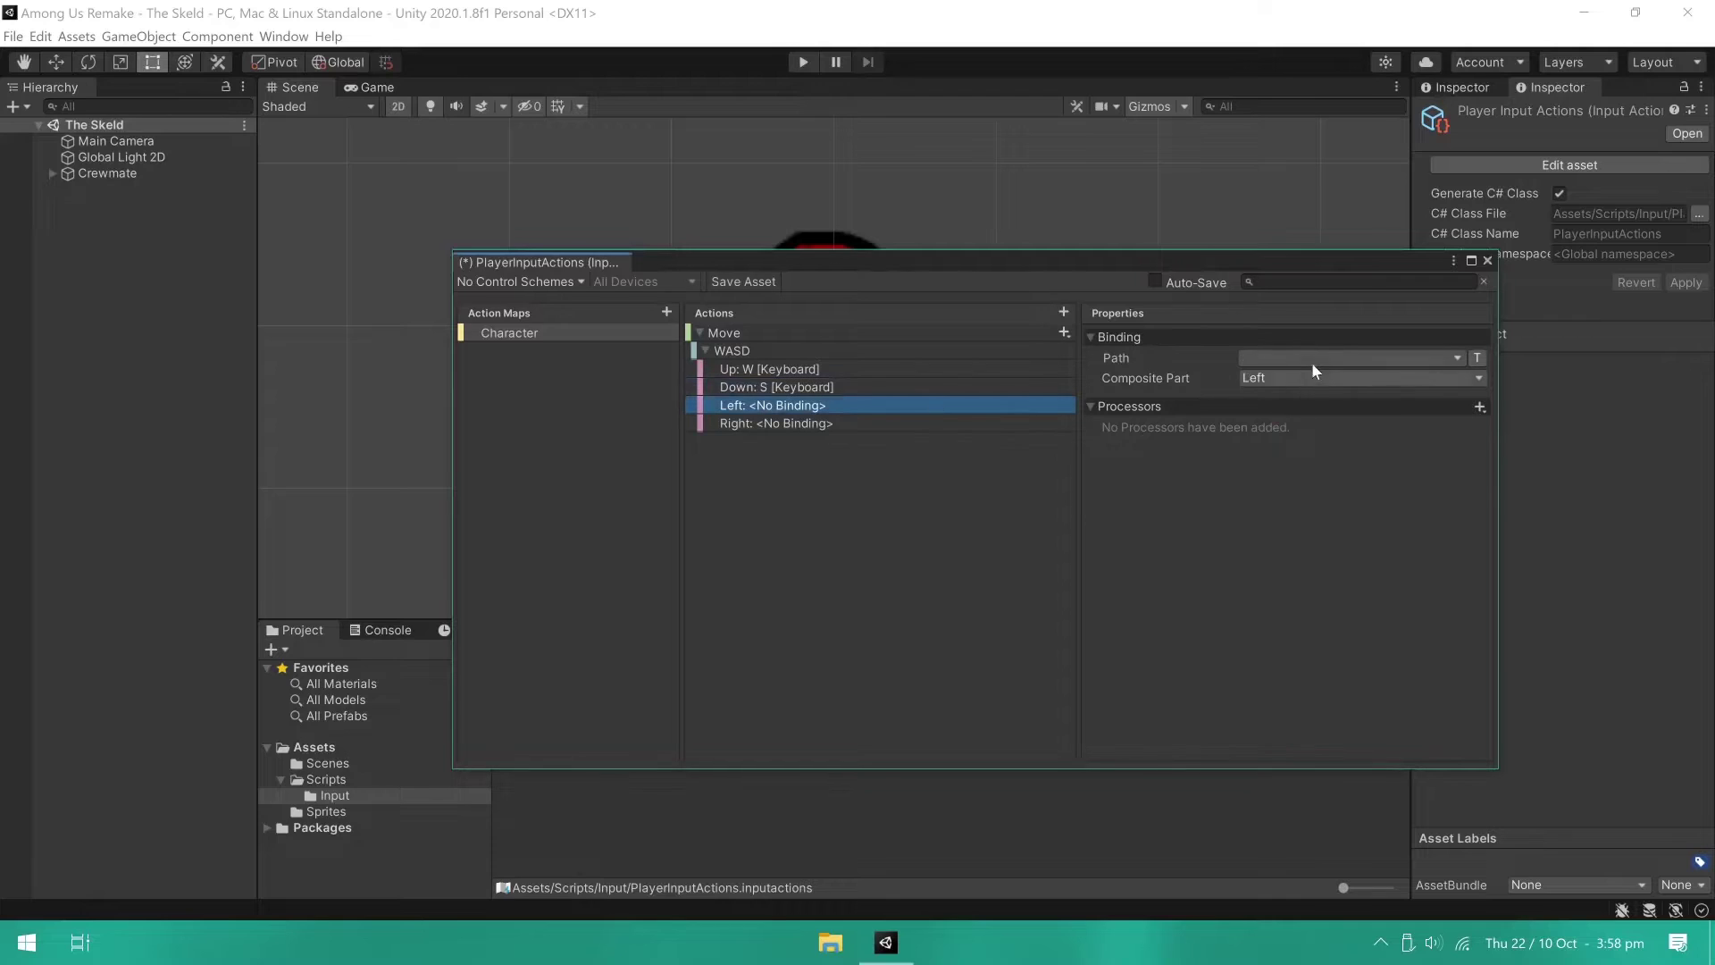
left_click(1311, 358)
left_click(1278, 378)
key("a")
left_click(1290, 423)
left_click(899, 420)
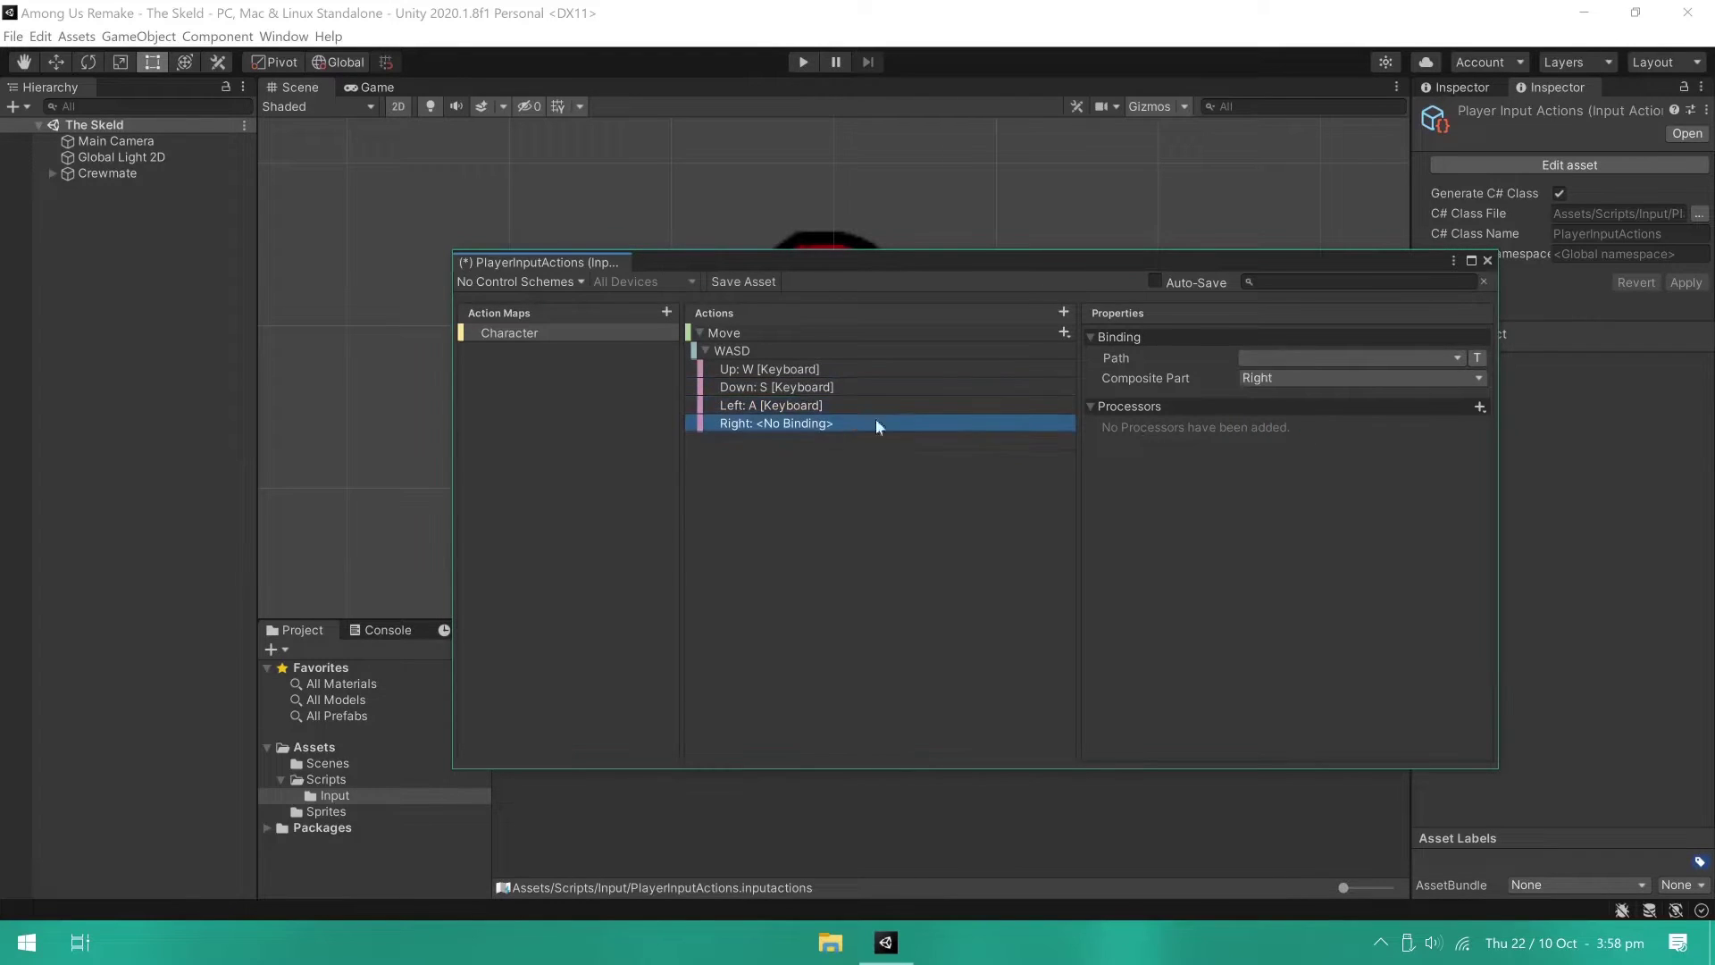
left_click(1279, 358)
left_click(1262, 380)
key("d")
left_click(1279, 425)
left_click(738, 278)
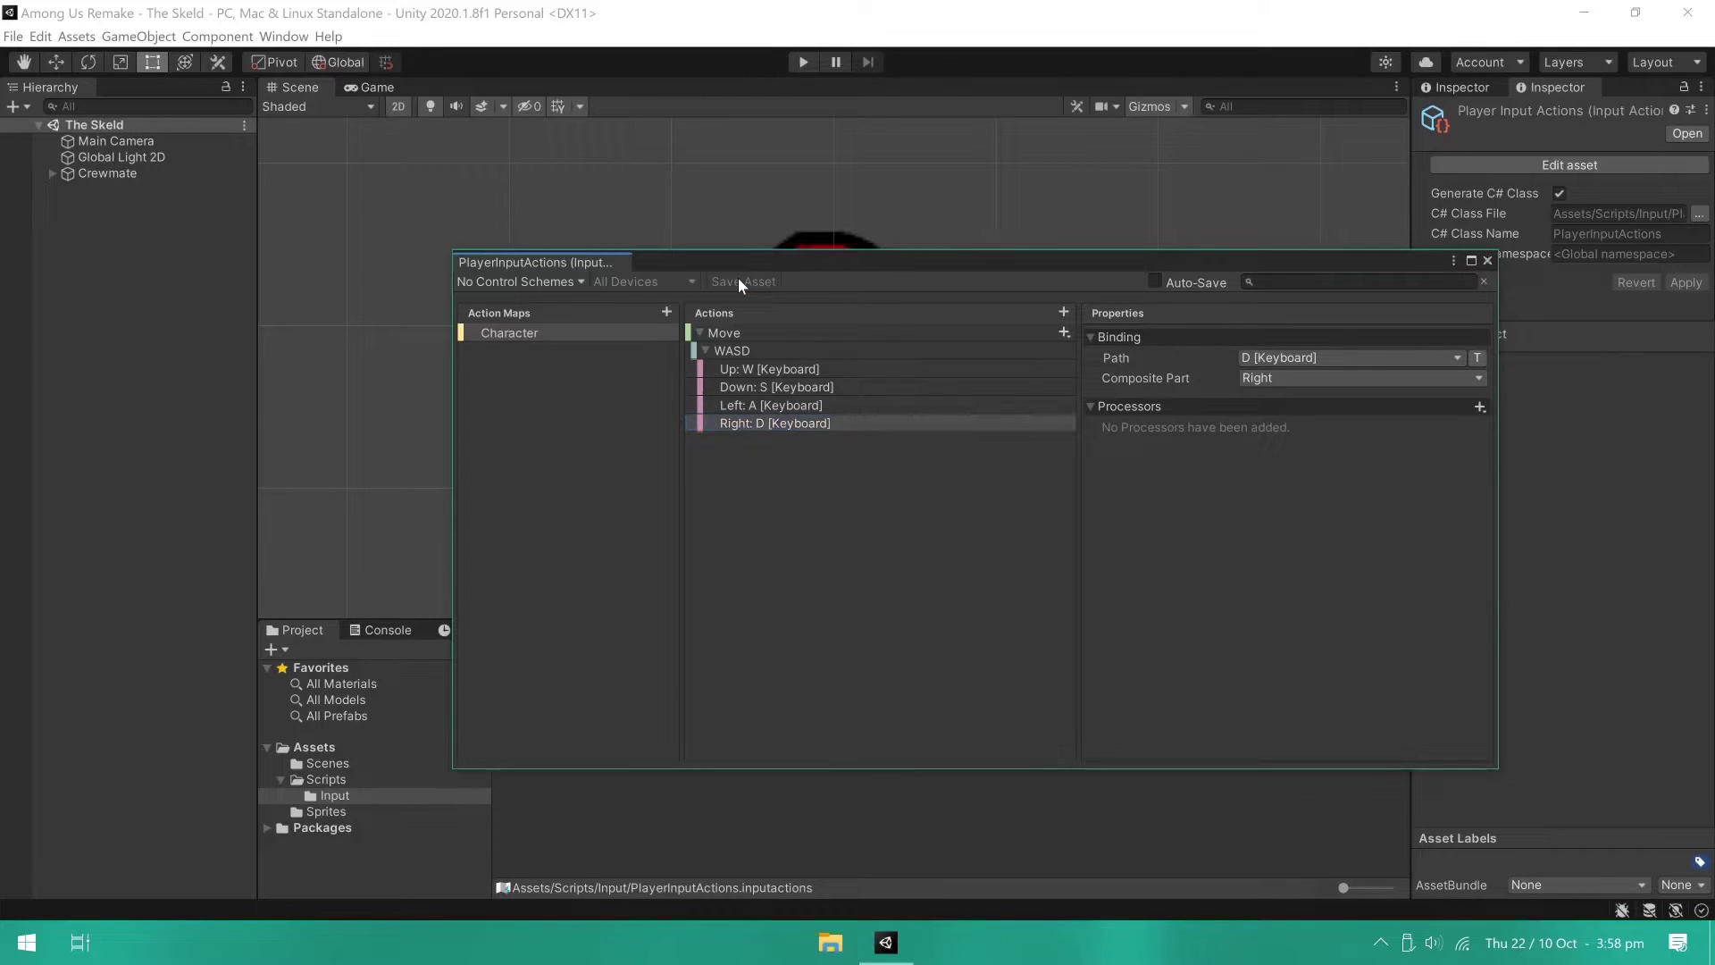
Step: Create a PlayerInputManager C# script in Scripts/Input and attach it to the Crewmate object
left_click(1488, 260)
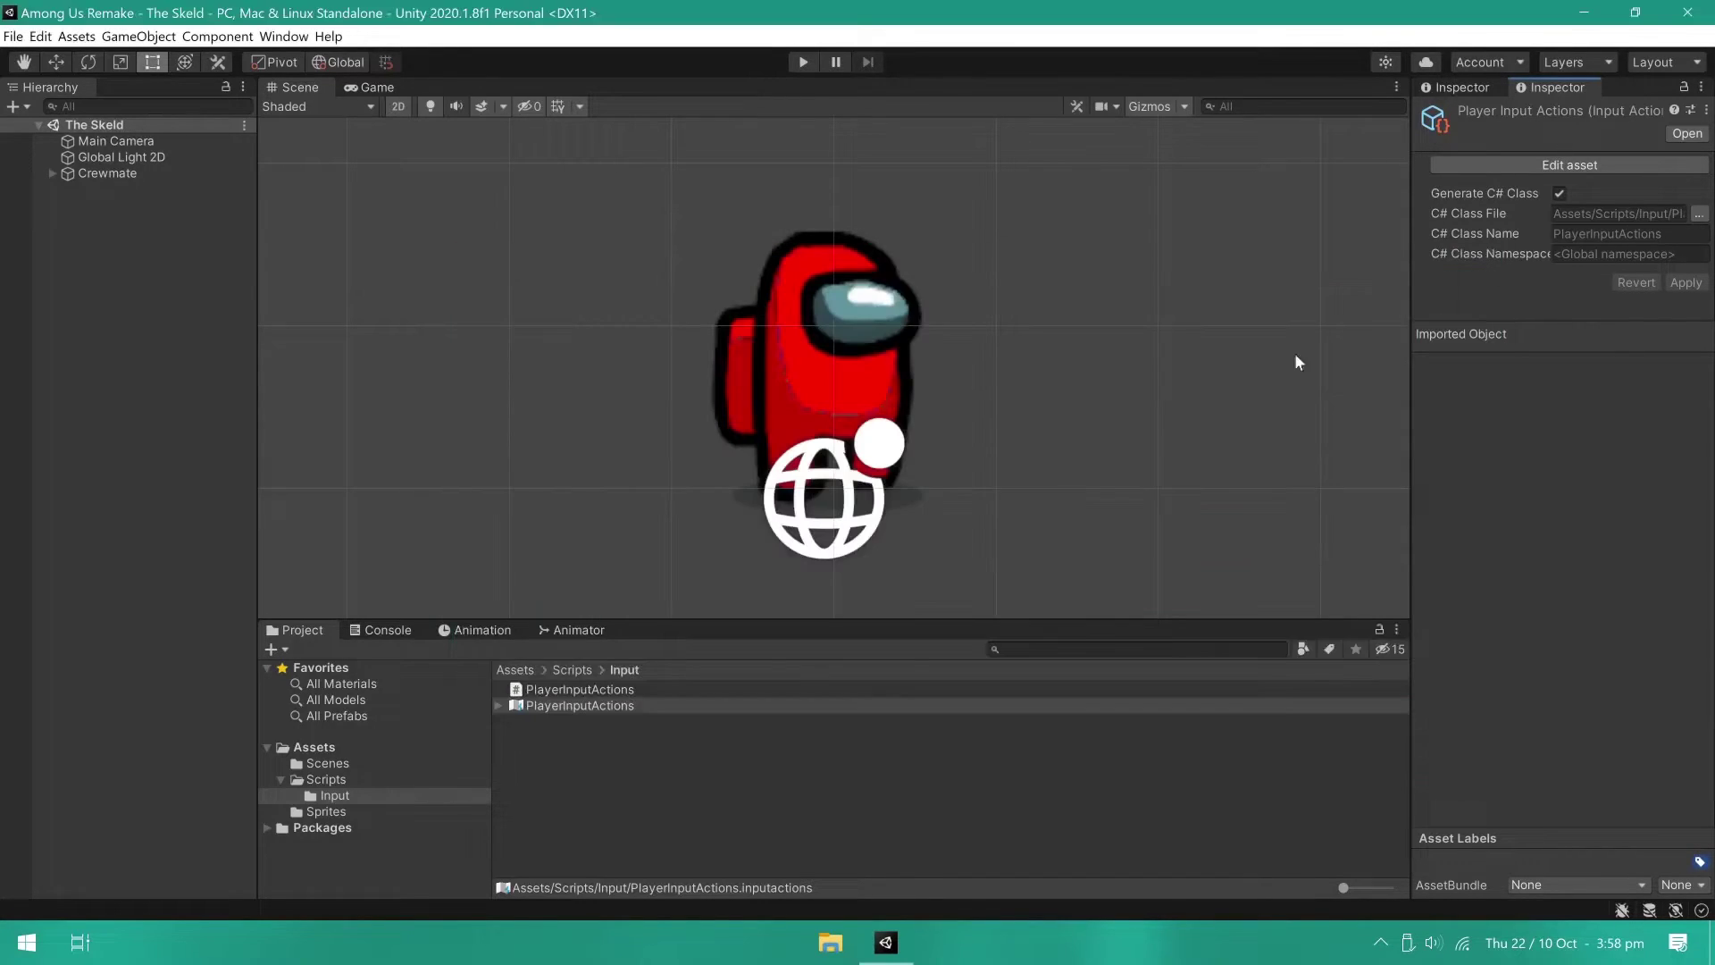
right_click(680, 749)
mouse_move(807, 295)
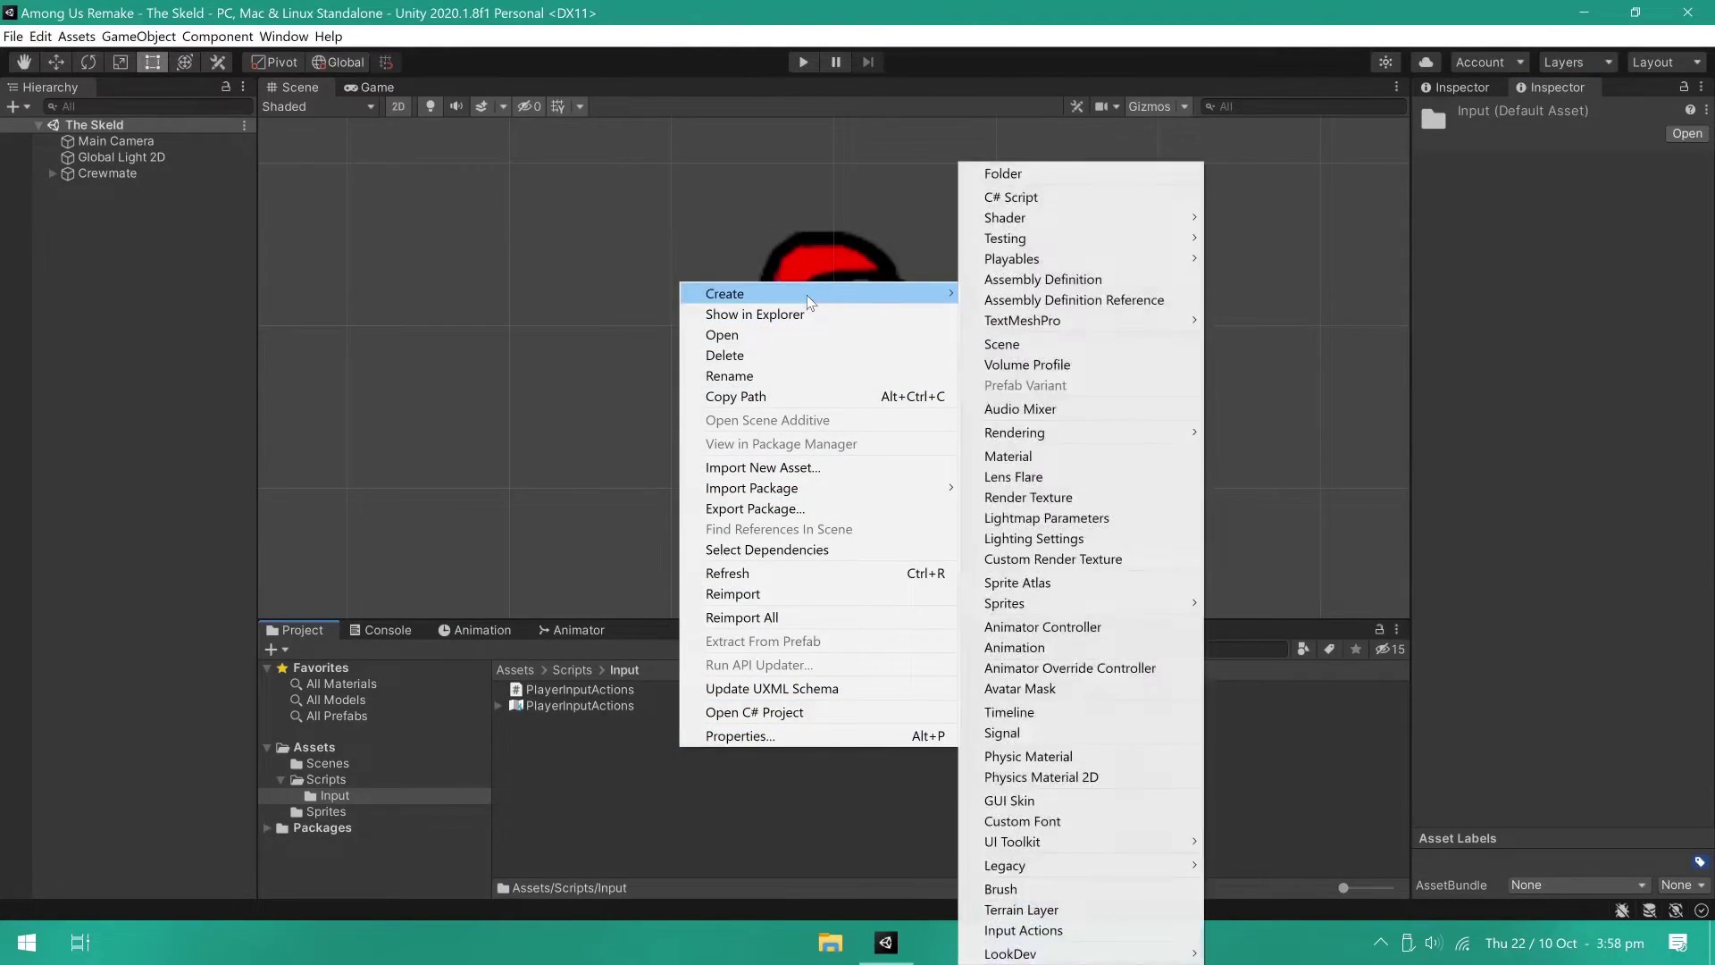
left_click(1089, 197)
type("PlayerInputManager")
key("Return")
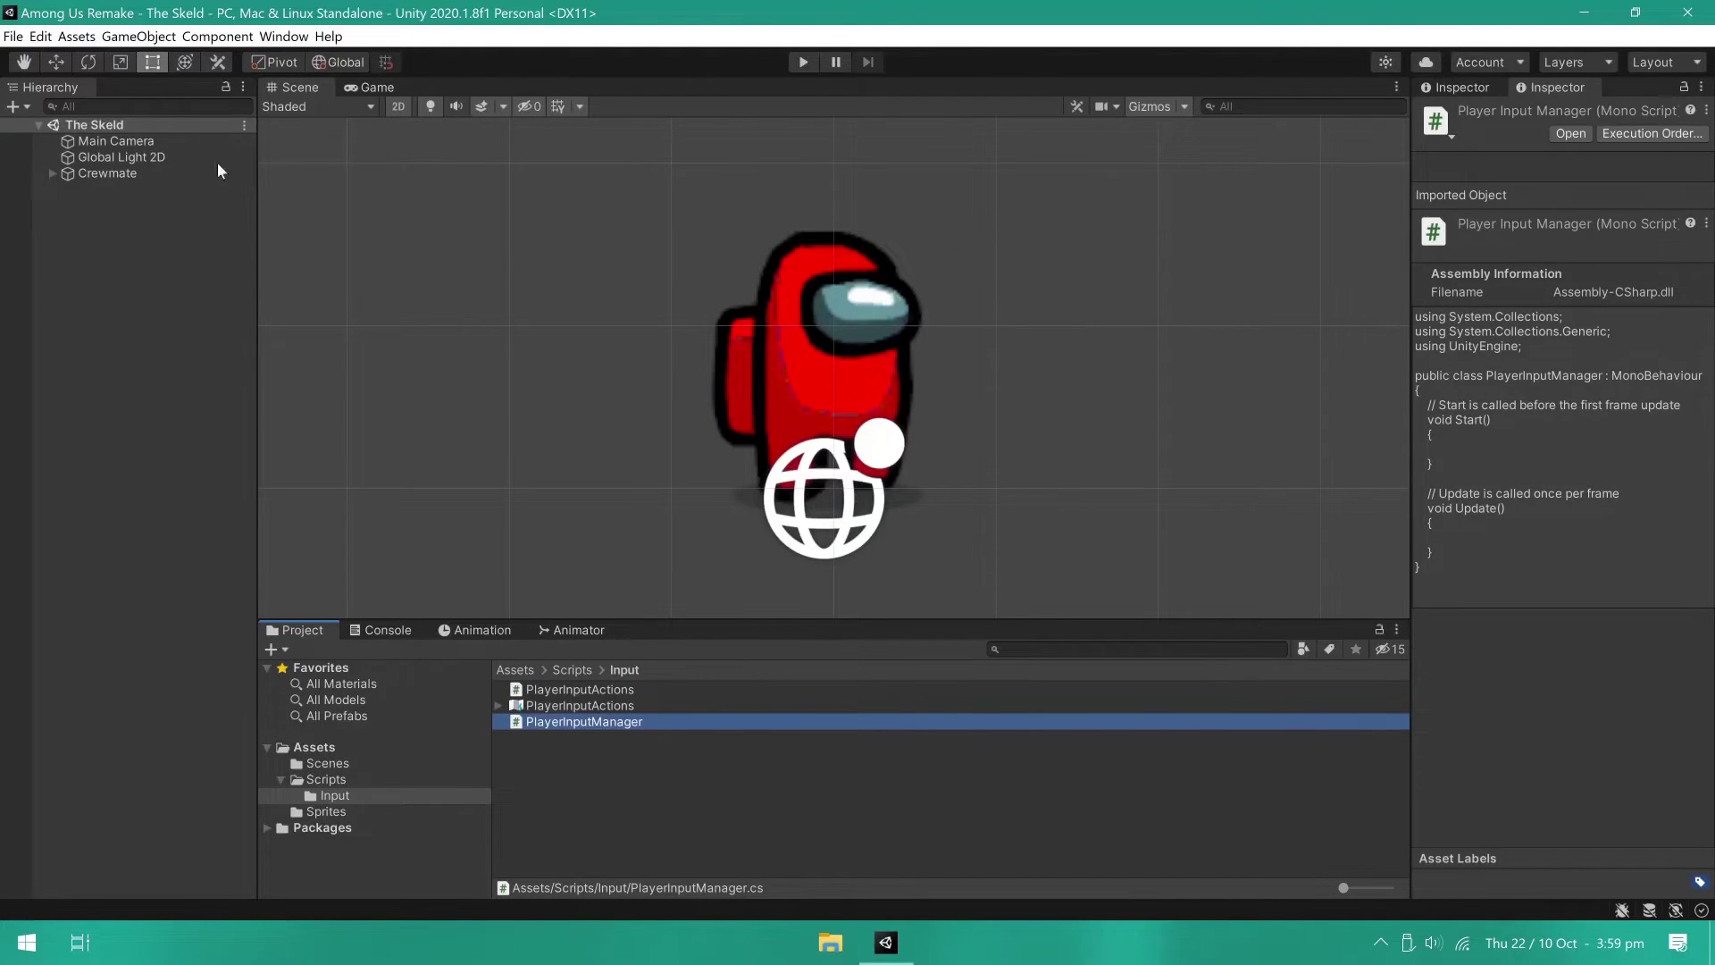
left_click(181, 172)
left_click_drag(643, 721, 1599, 470)
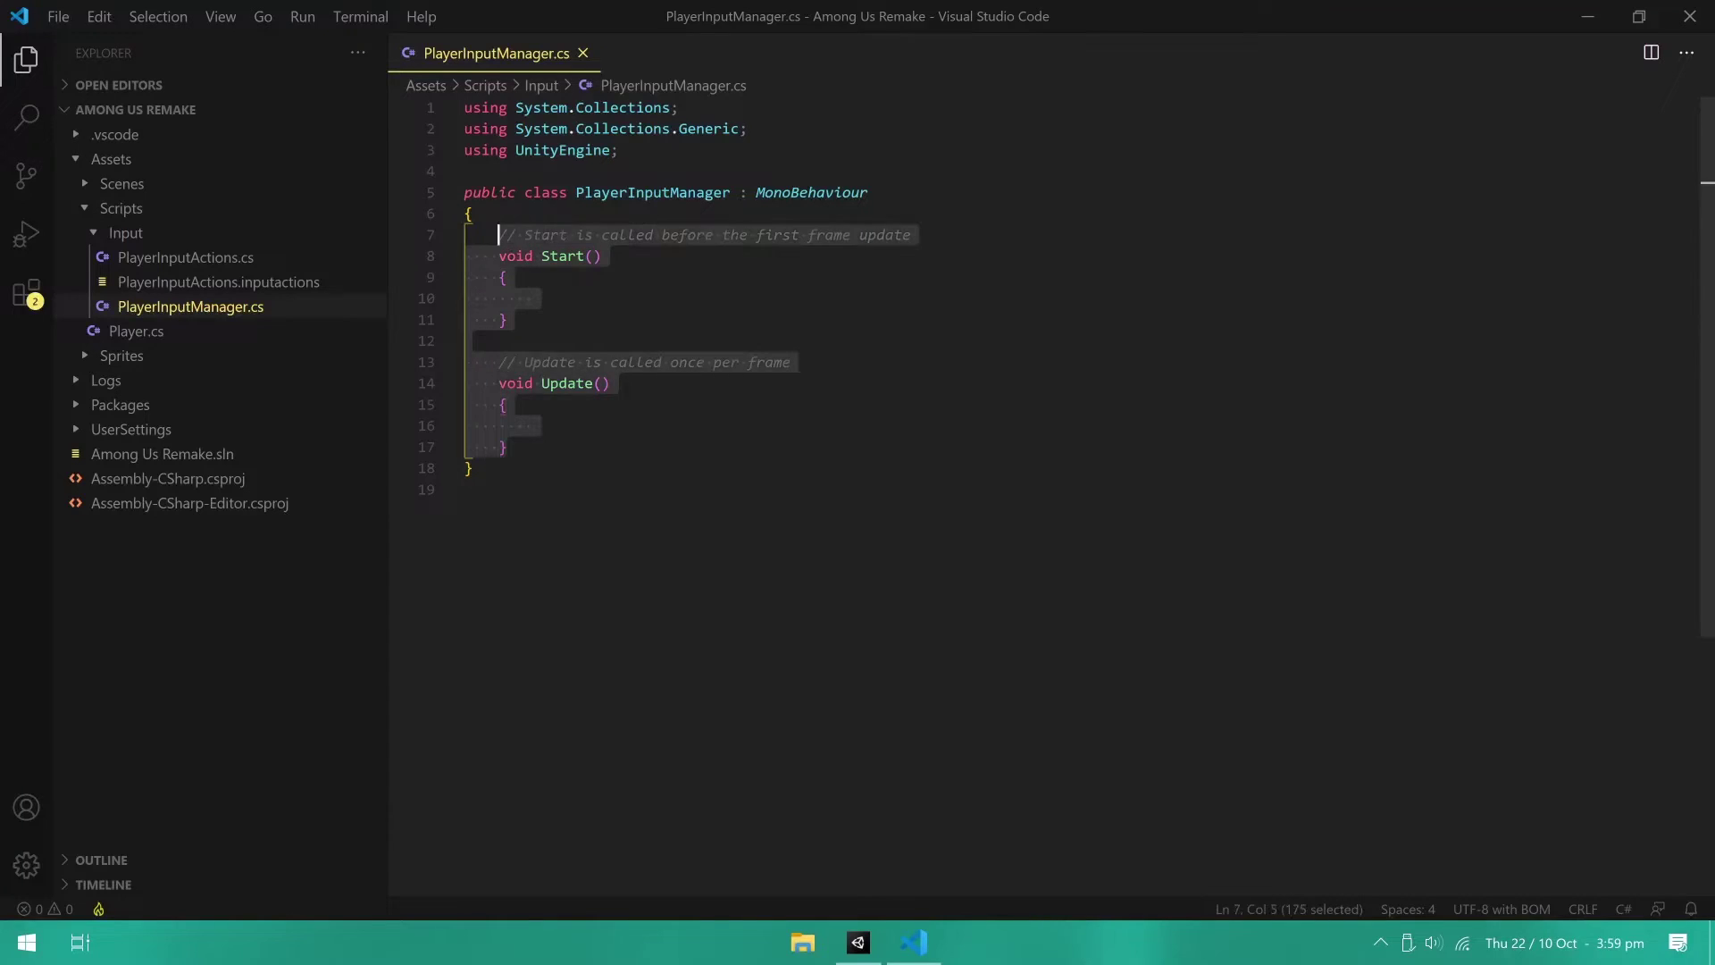
Step: Add player and playerInputActions fields and an Awake that creates new PlayerInputActions
type("public Player player;")
key("Return")
type("public PlayerInputActions playerInputActions;")
key("Return")
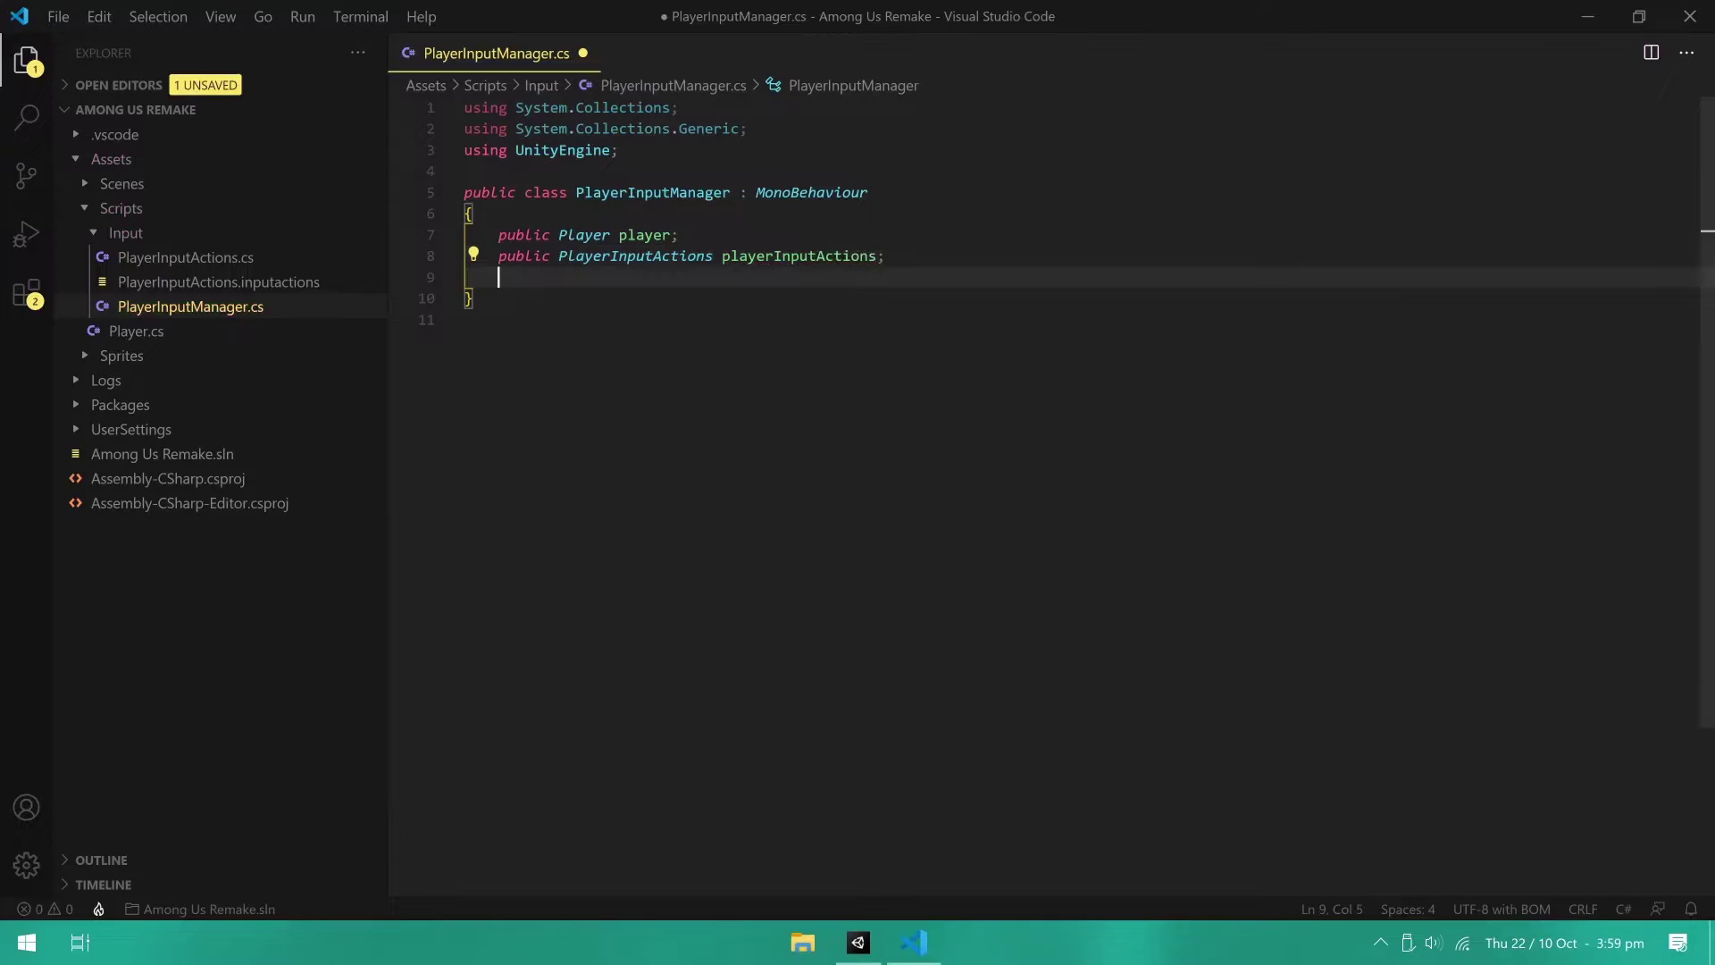
type("awa")
key("Return")
type("playerInputActions = new PlayerInputActions ();")
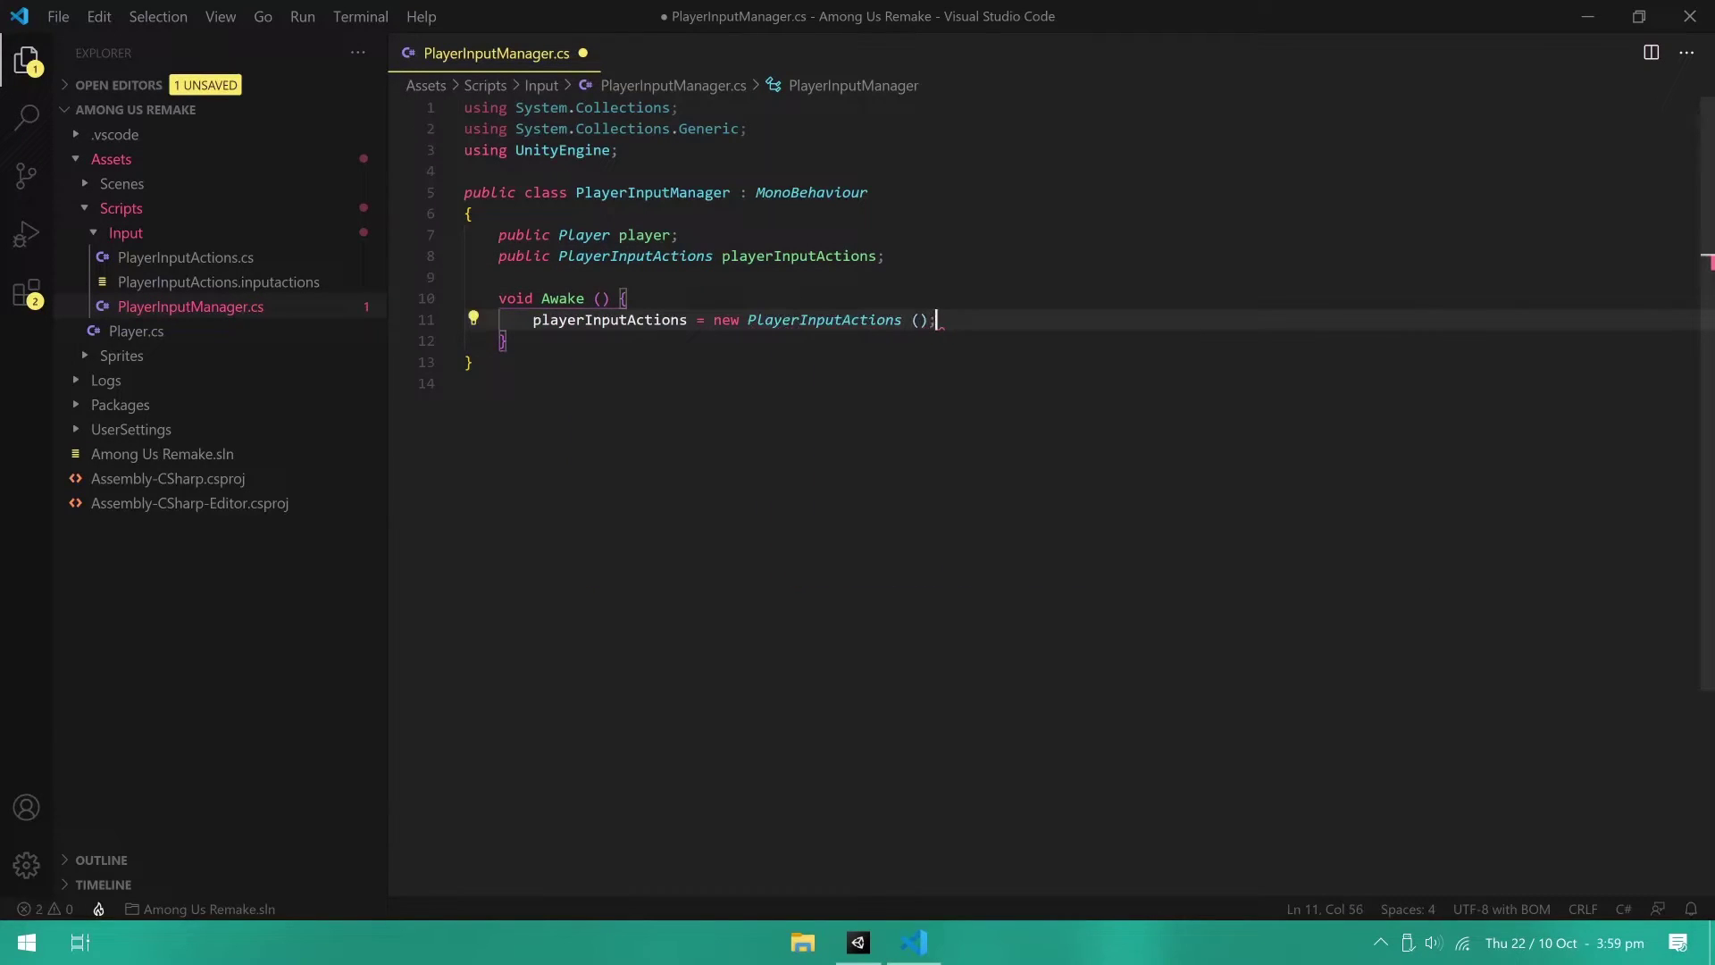
Step: Add OnEnable and OnDisable methods that enable and disable playerInputActions
key("Down")
key("Return")
key("Return")
type("void OnEnable () {")
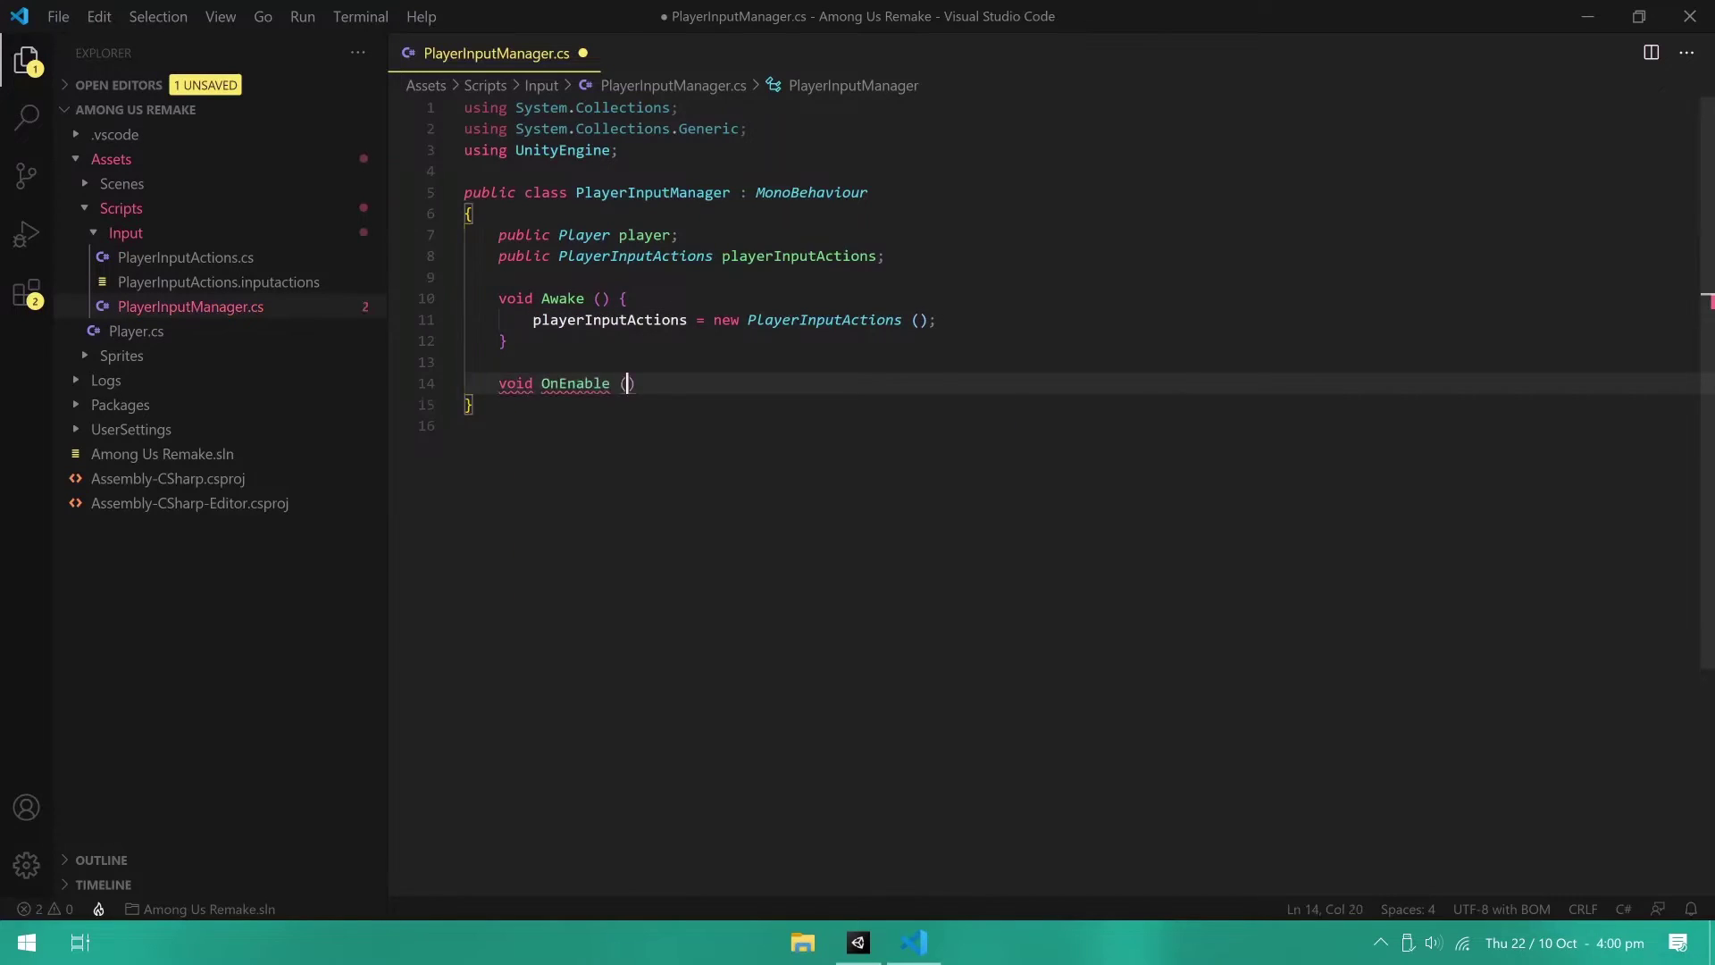
key("Return")
type("playerInputActions.Enable ();")
key("Down")
key("Return")
key("Return")
type("void OnDisable () {")
key("Return")
type("playerInputActions.Disable ();")
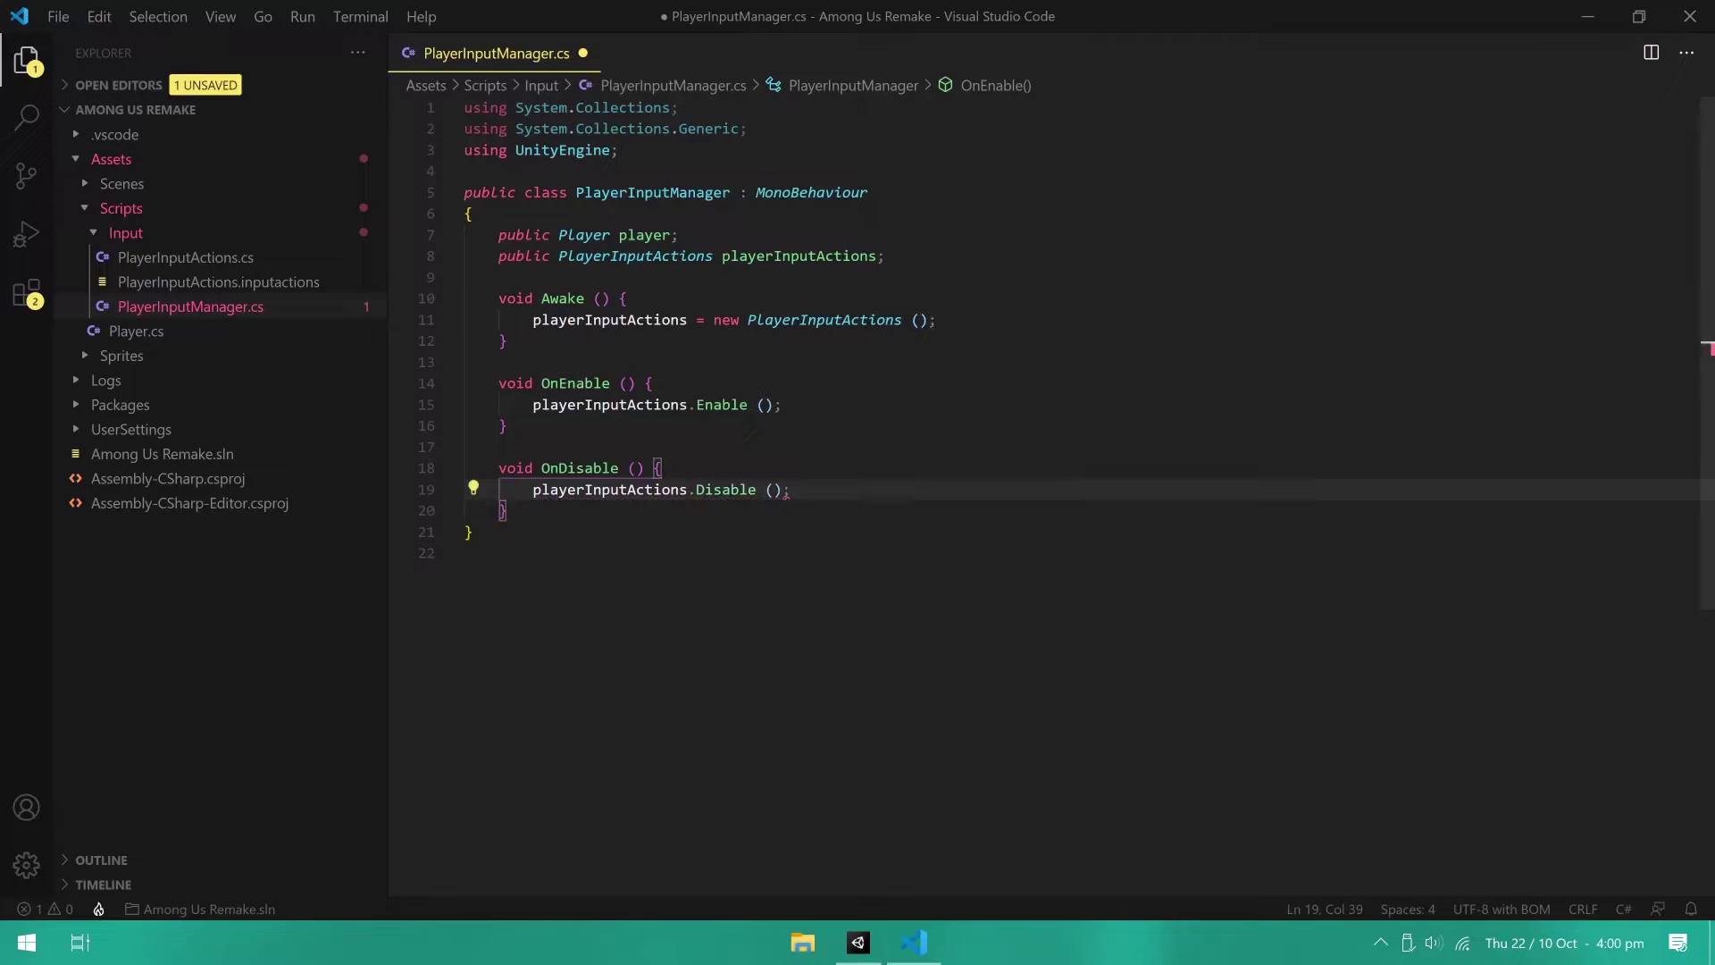
Step: Add an Update calling player.SetMoveInput with Character.Move.ReadValue<Vector2>(), and save the script
left_click(508, 340)
key("Return")
key("Return")
type("void Update () {")
key("Return")
type("player.SetMoveInput (playerInputActions.Character.Move.ReadValue <Vector2> ());")
key("ctrl+s")
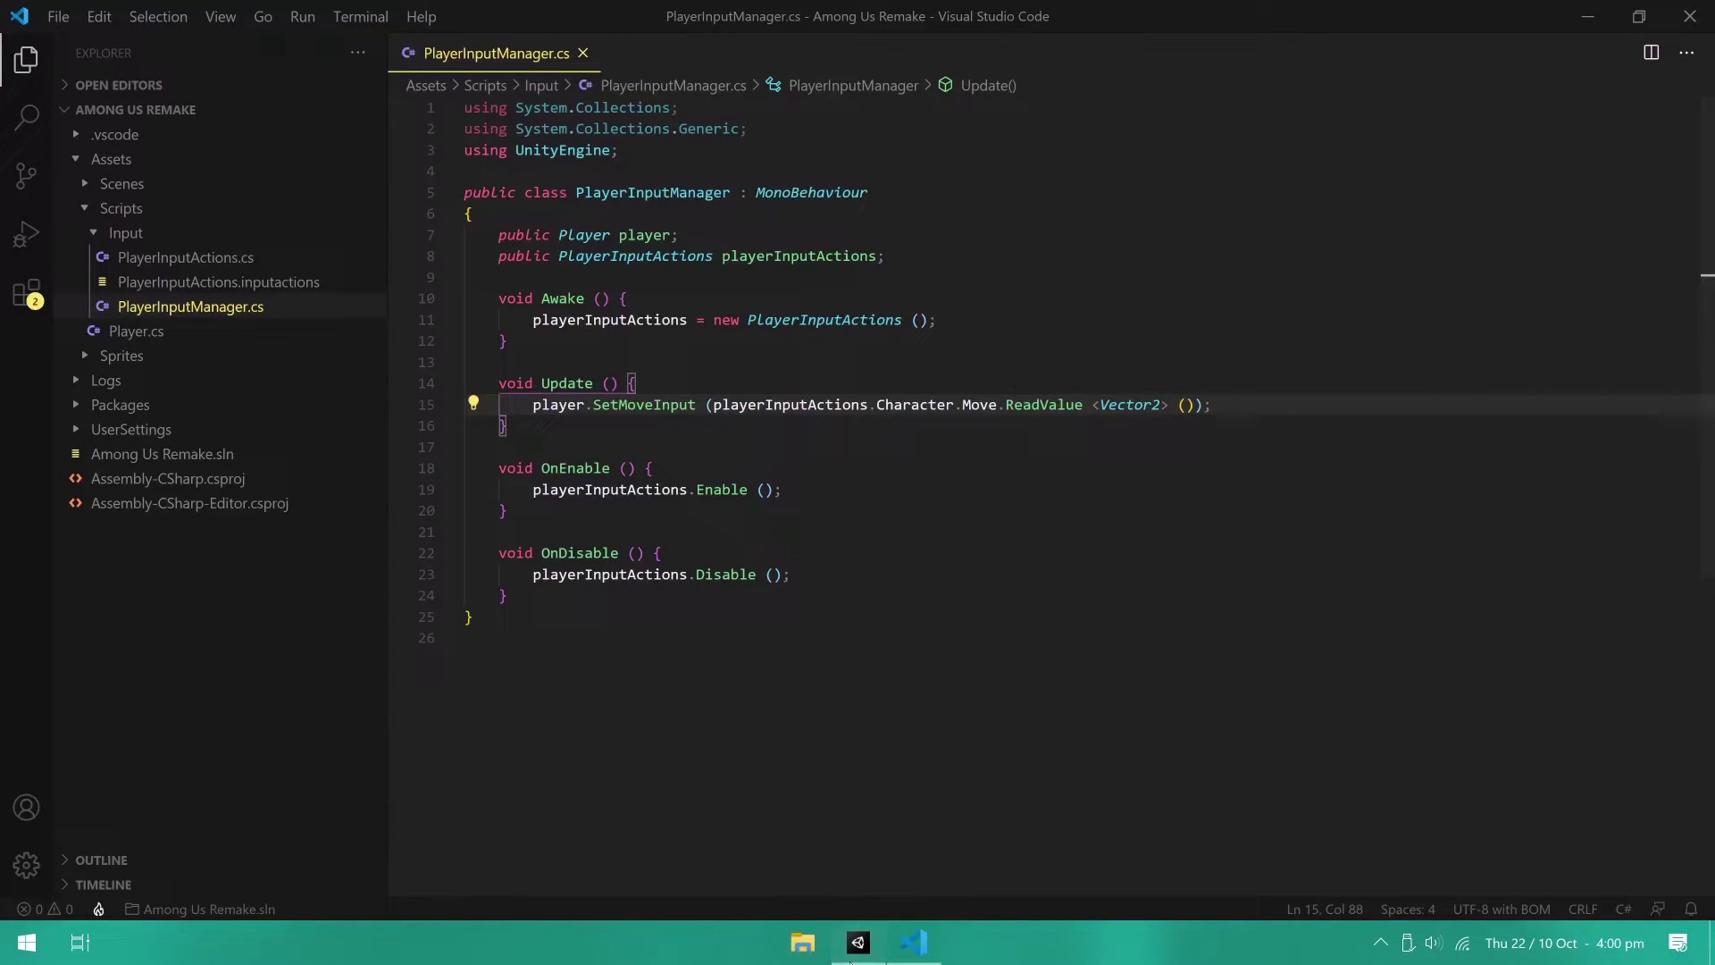
left_click(851, 954)
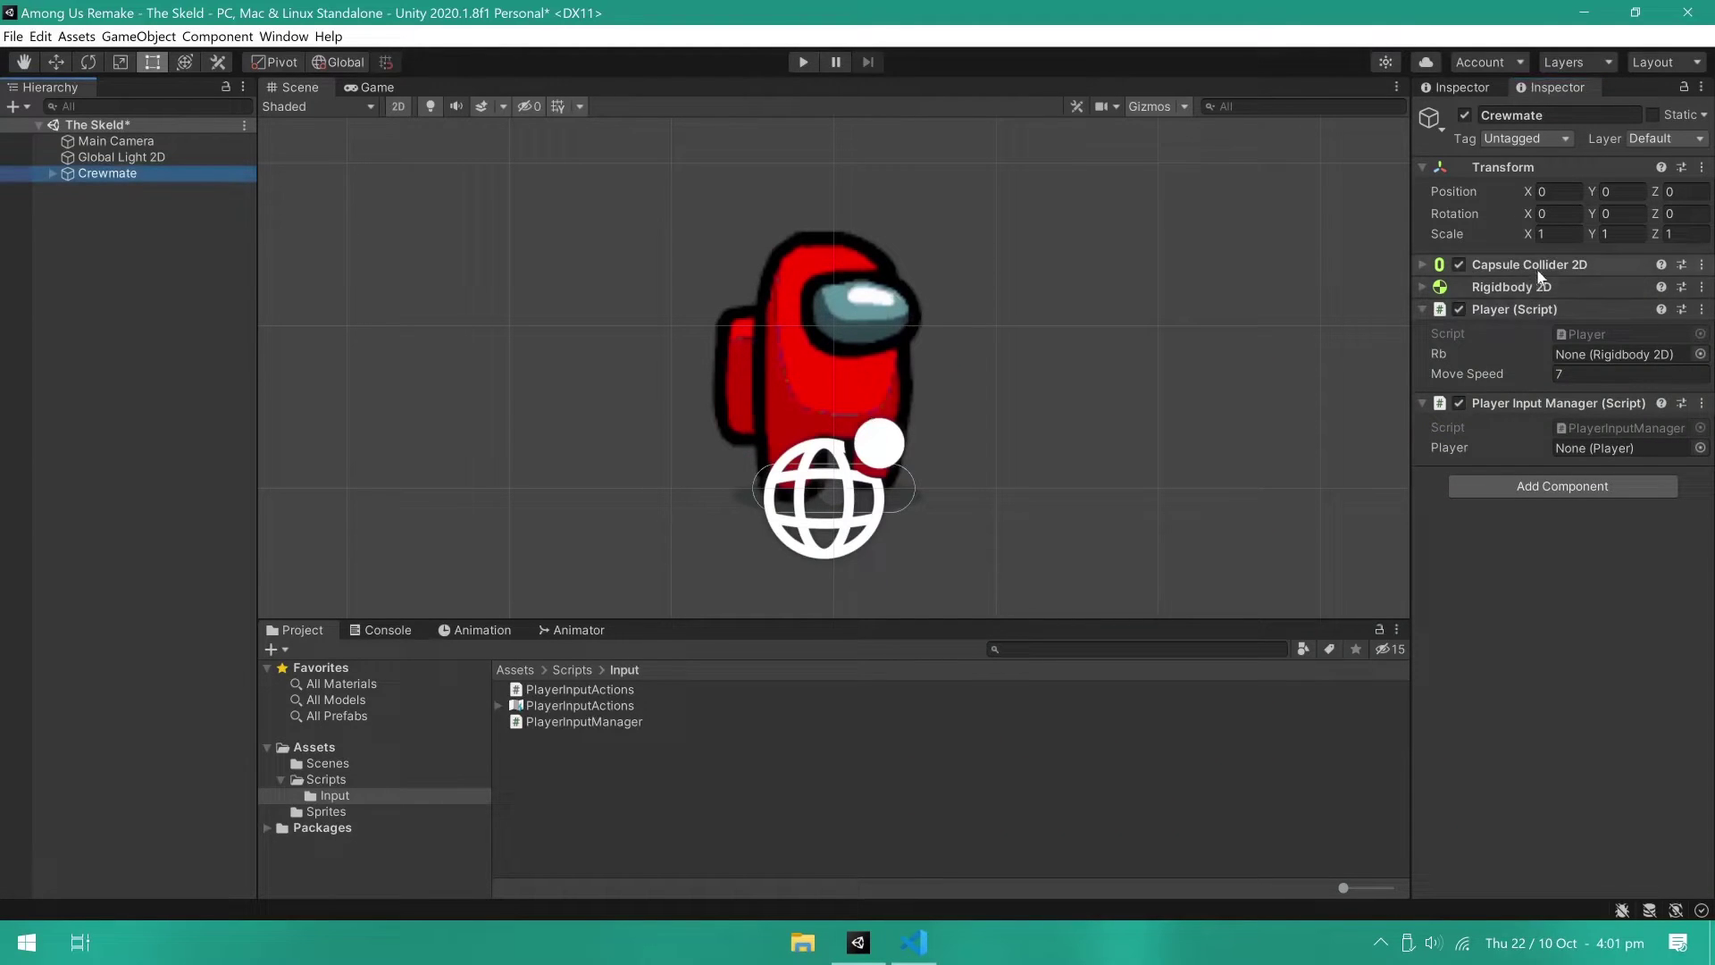
Step: Link Rigidbody 2D to the Rb field, save the scene, and make Crewmate a prefab in a new Prefabs folder
left_click_drag(1512, 287, 1600, 442)
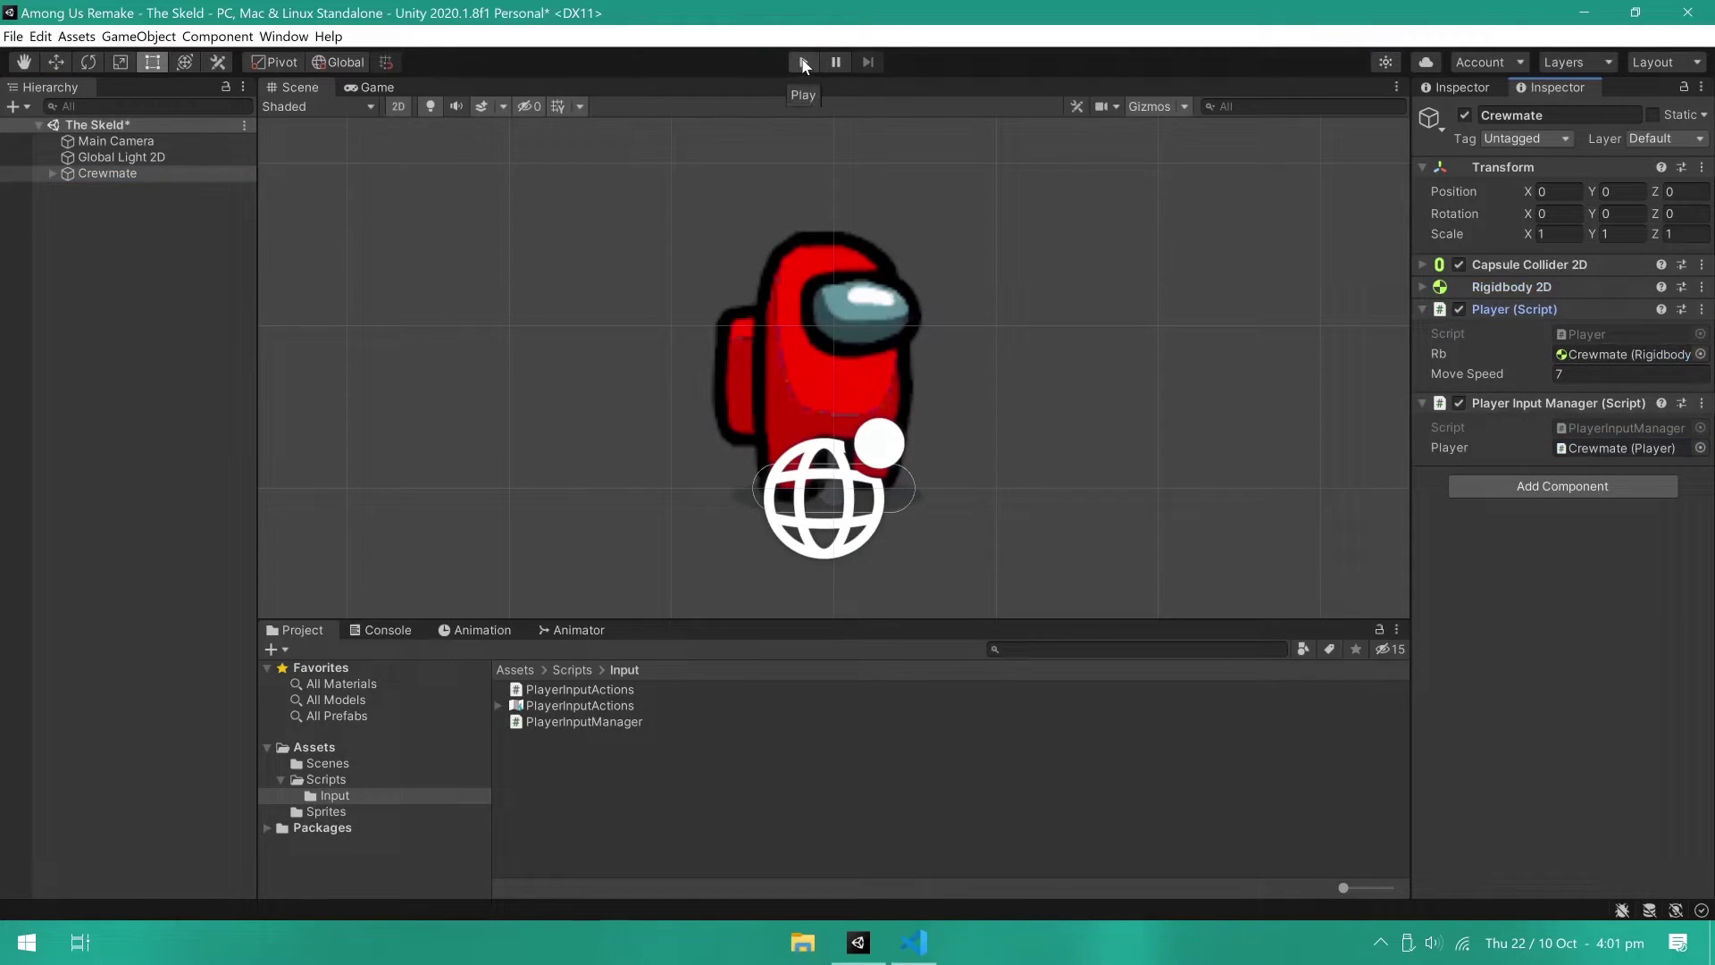
key("ctrl+s")
left_click(515, 670)
right_click(588, 804)
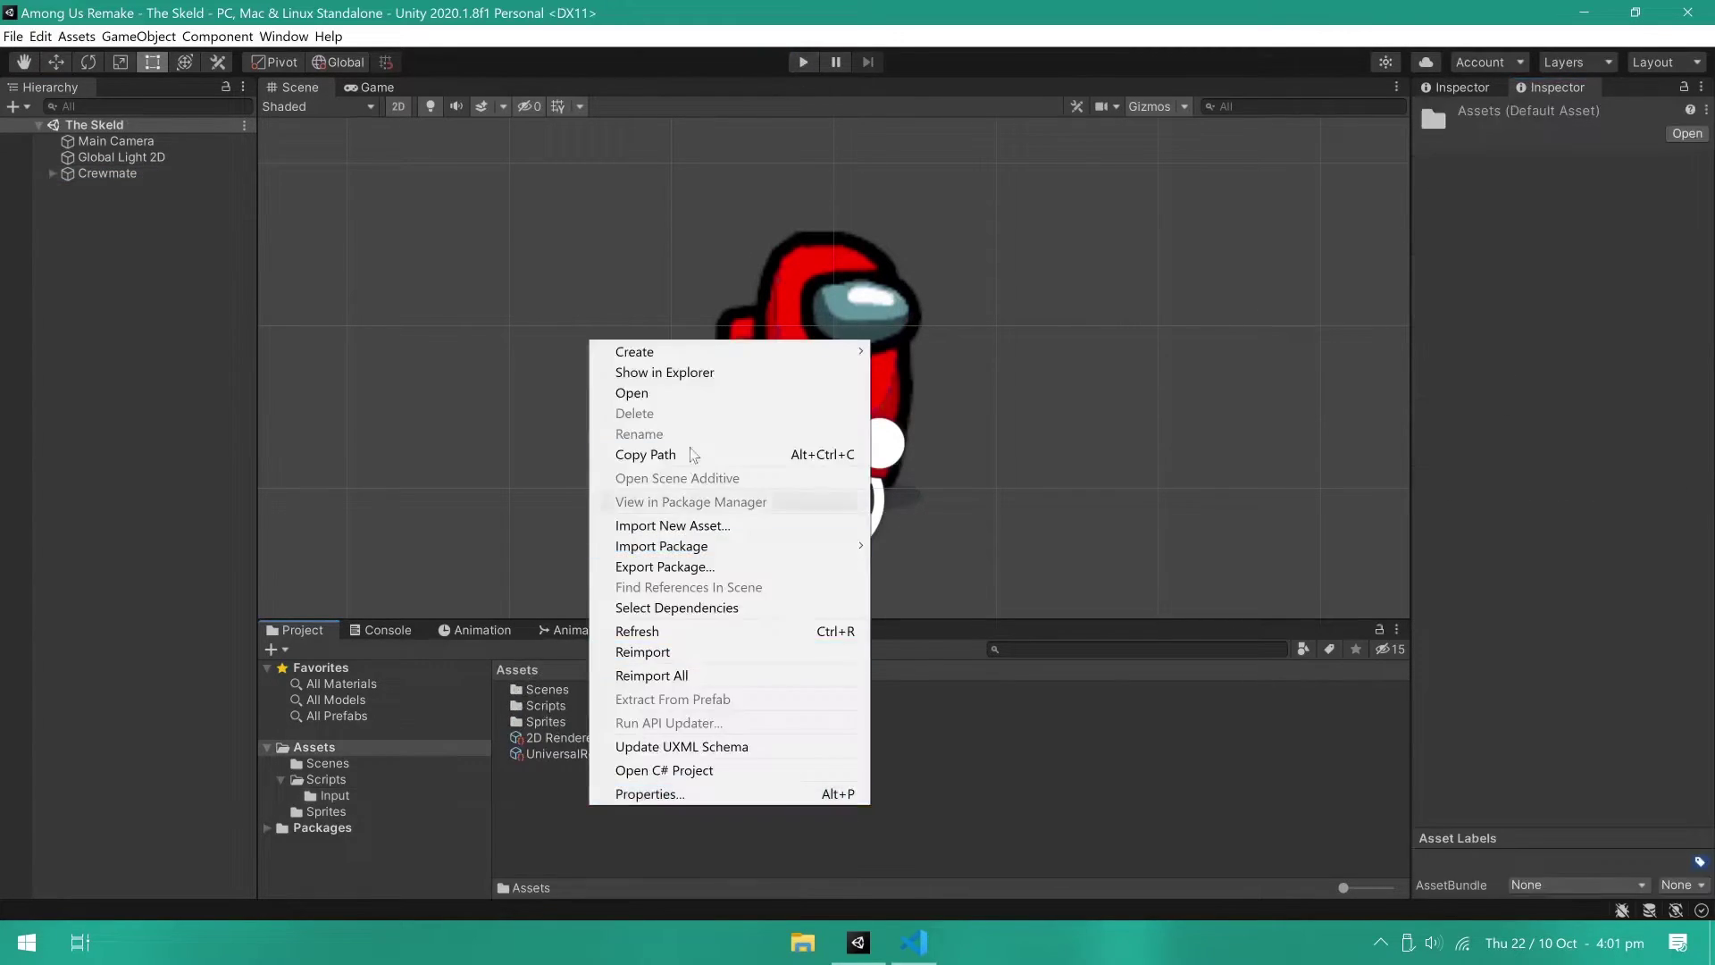
mouse_move(666, 350)
left_click(960, 173)
type("Prefabs")
key("Return")
left_click_drag(116, 171, 560, 688)
Step: Test in play mode by walking the crewmate left and right with A and D
left_click(796, 65)
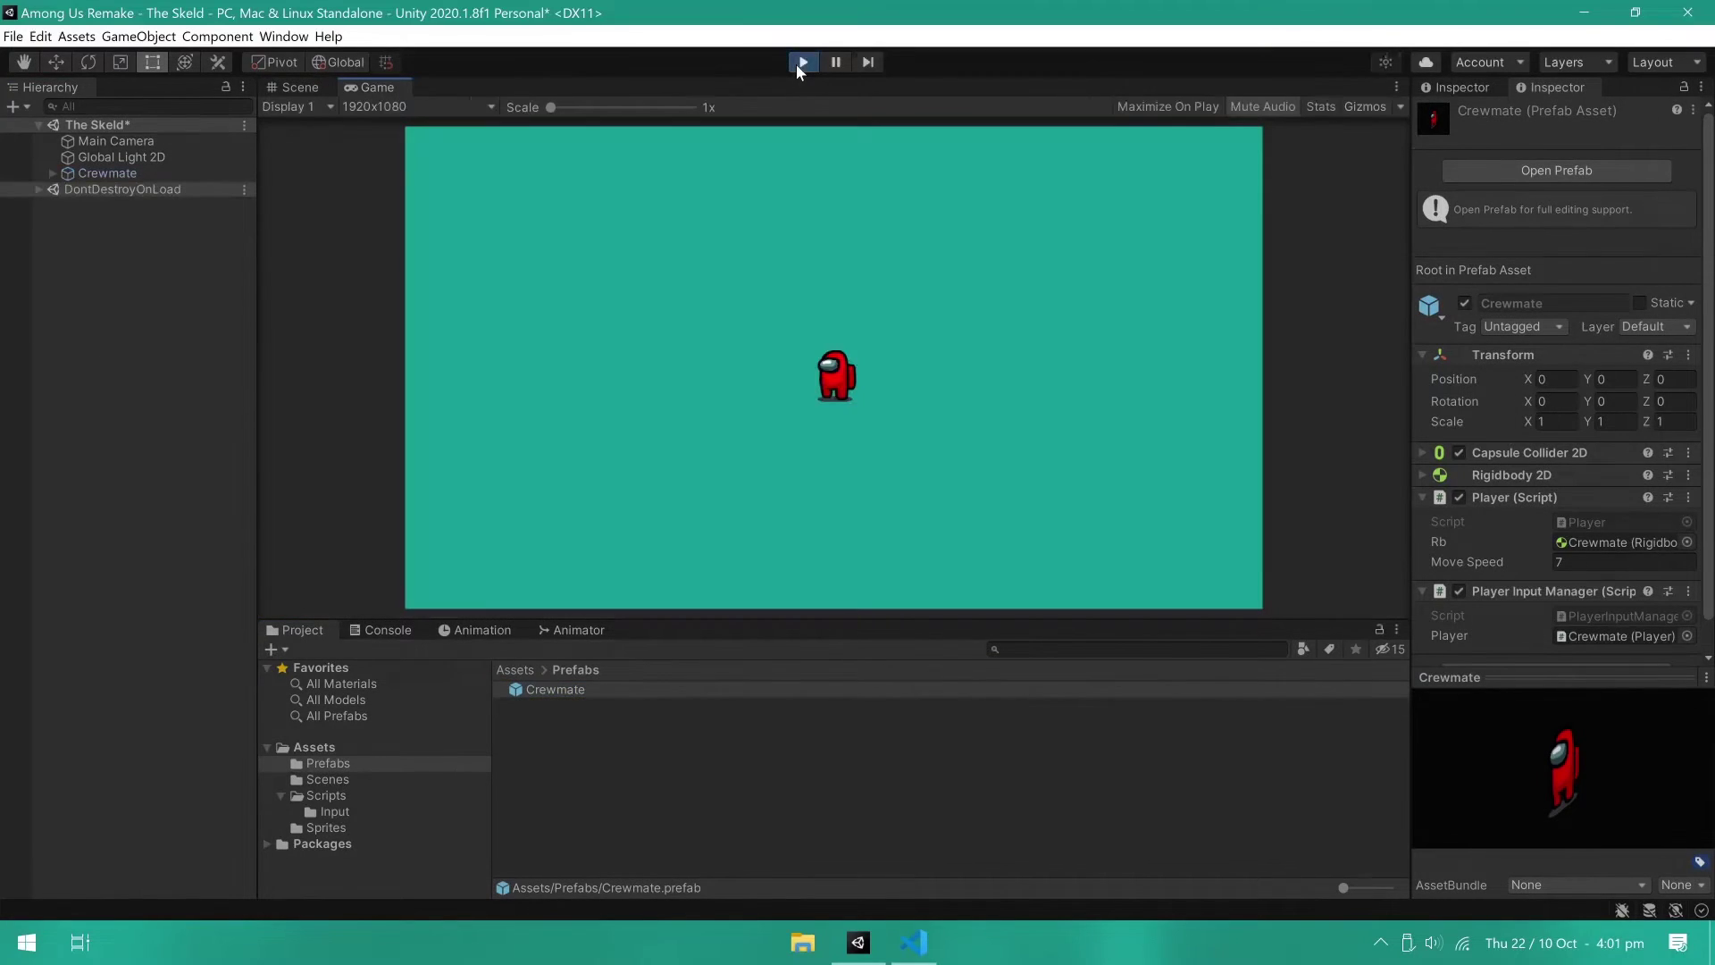
key("d")
key("a")
key("d")
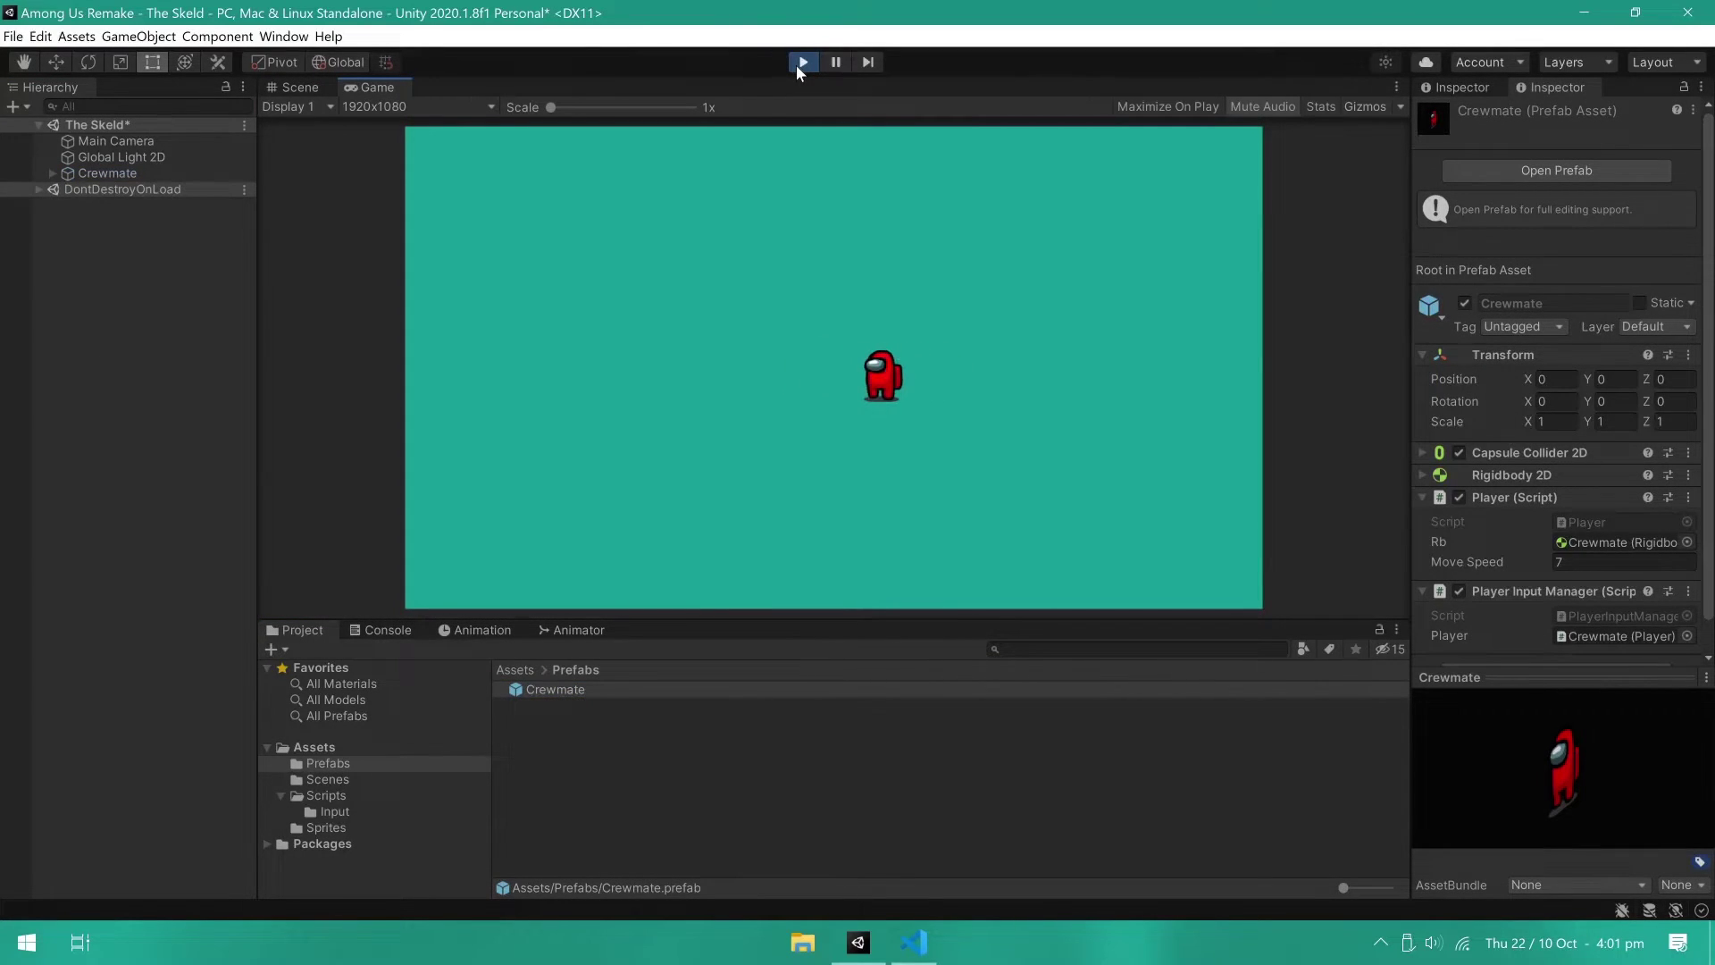
key("a")
key("d")
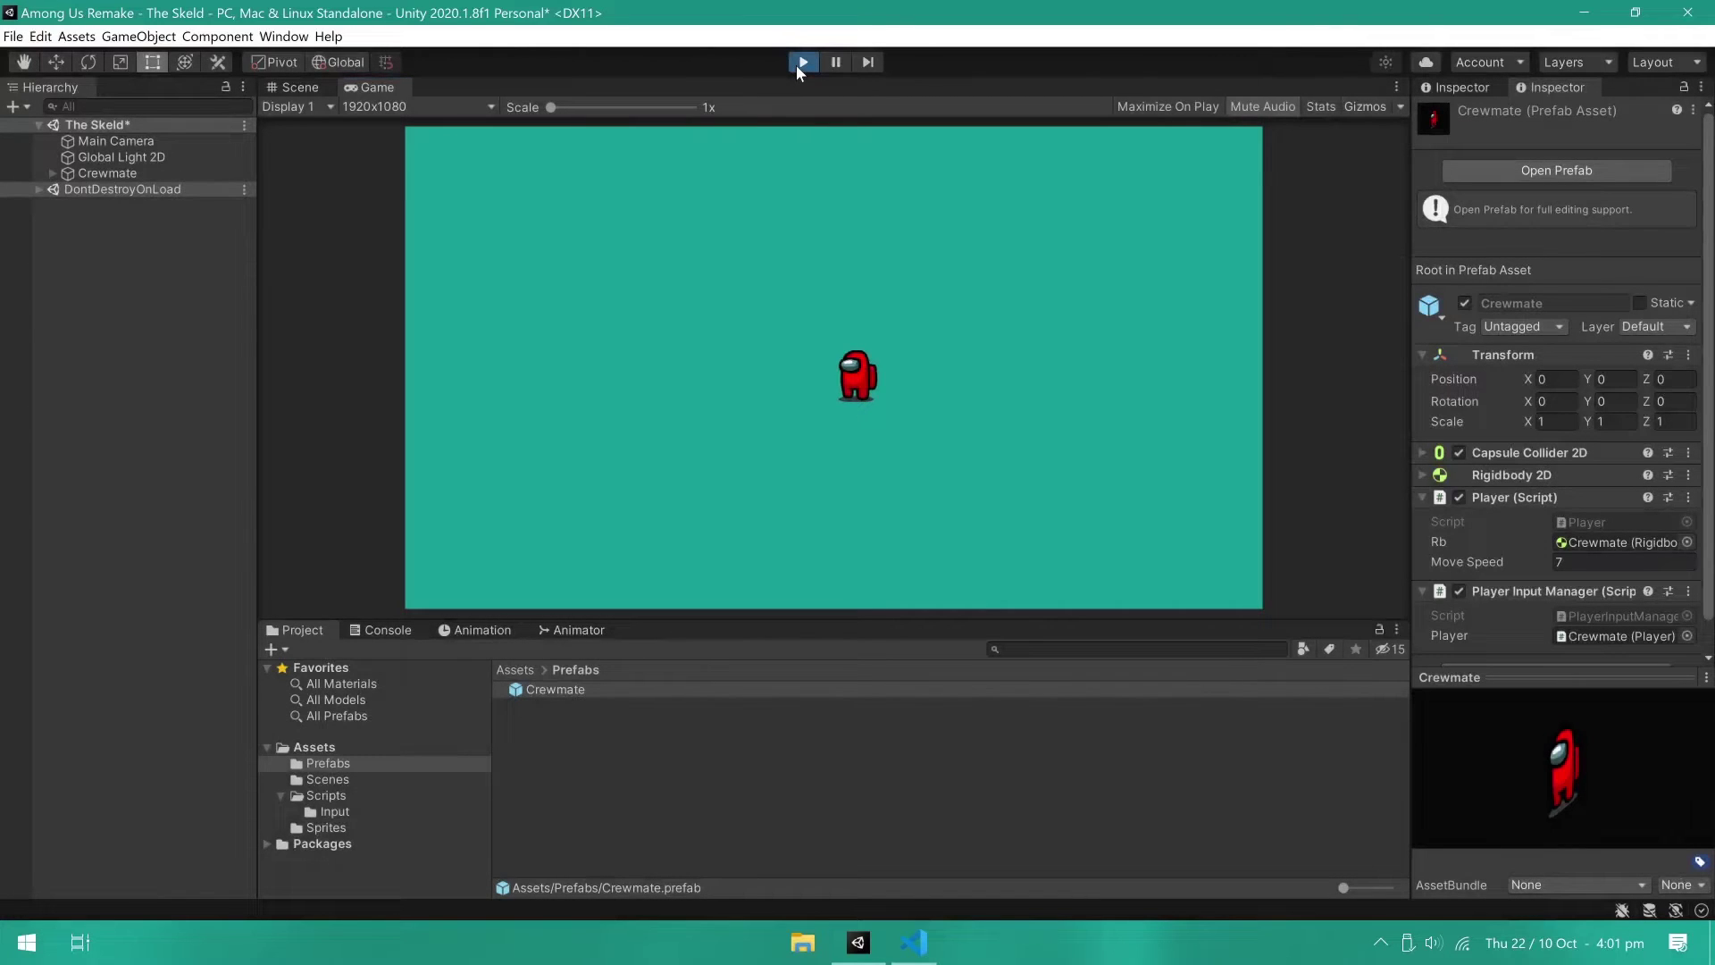
left_click(802, 62)
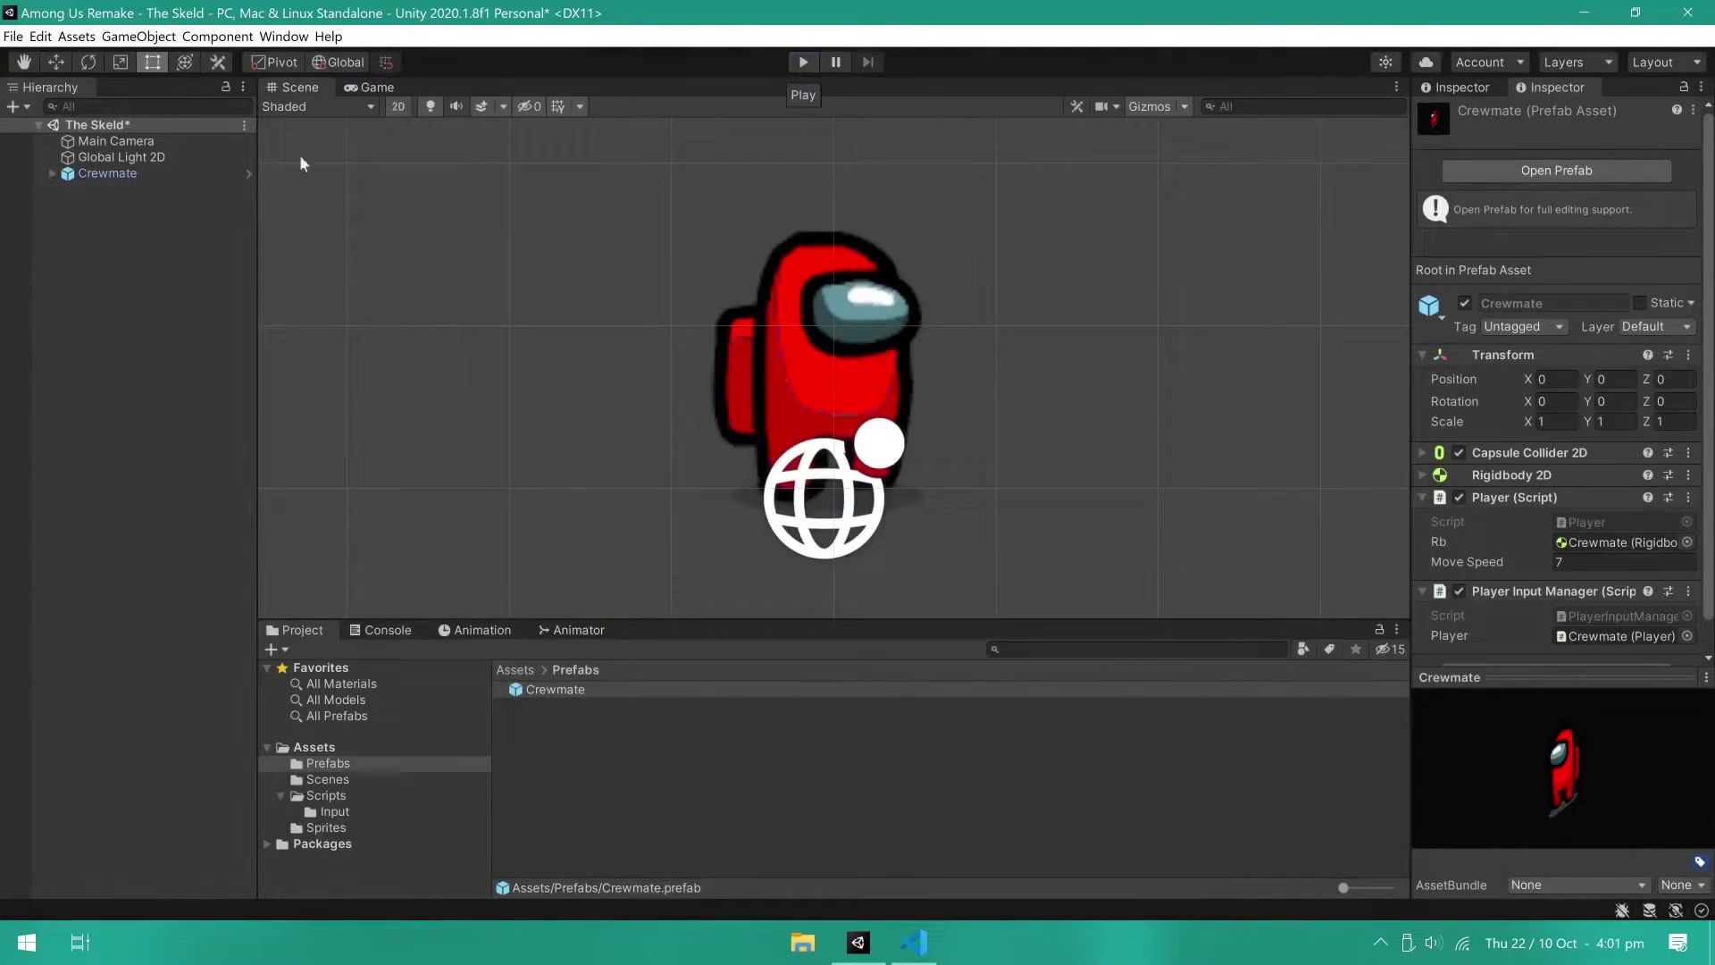
Step: Open the Crewmate prefab, retype the 0 in Player.cs's line 18 moveInput.x check, and save
left_click(246, 173)
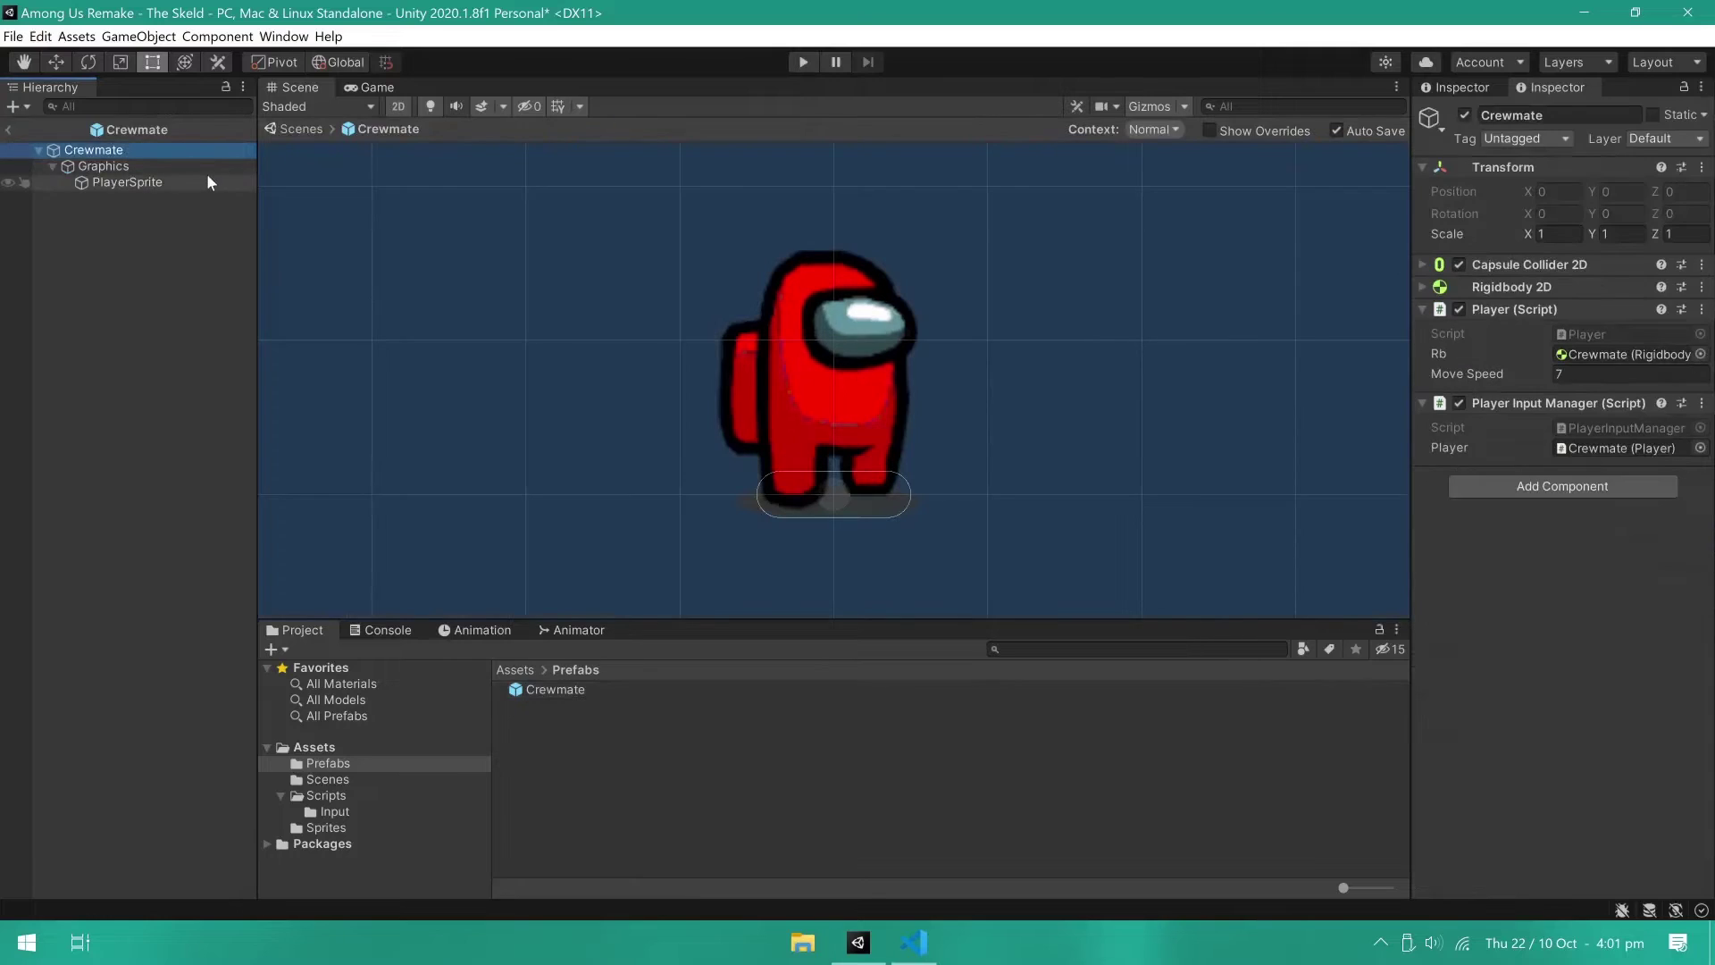
left_click(1613, 333)
double_click(1615, 325)
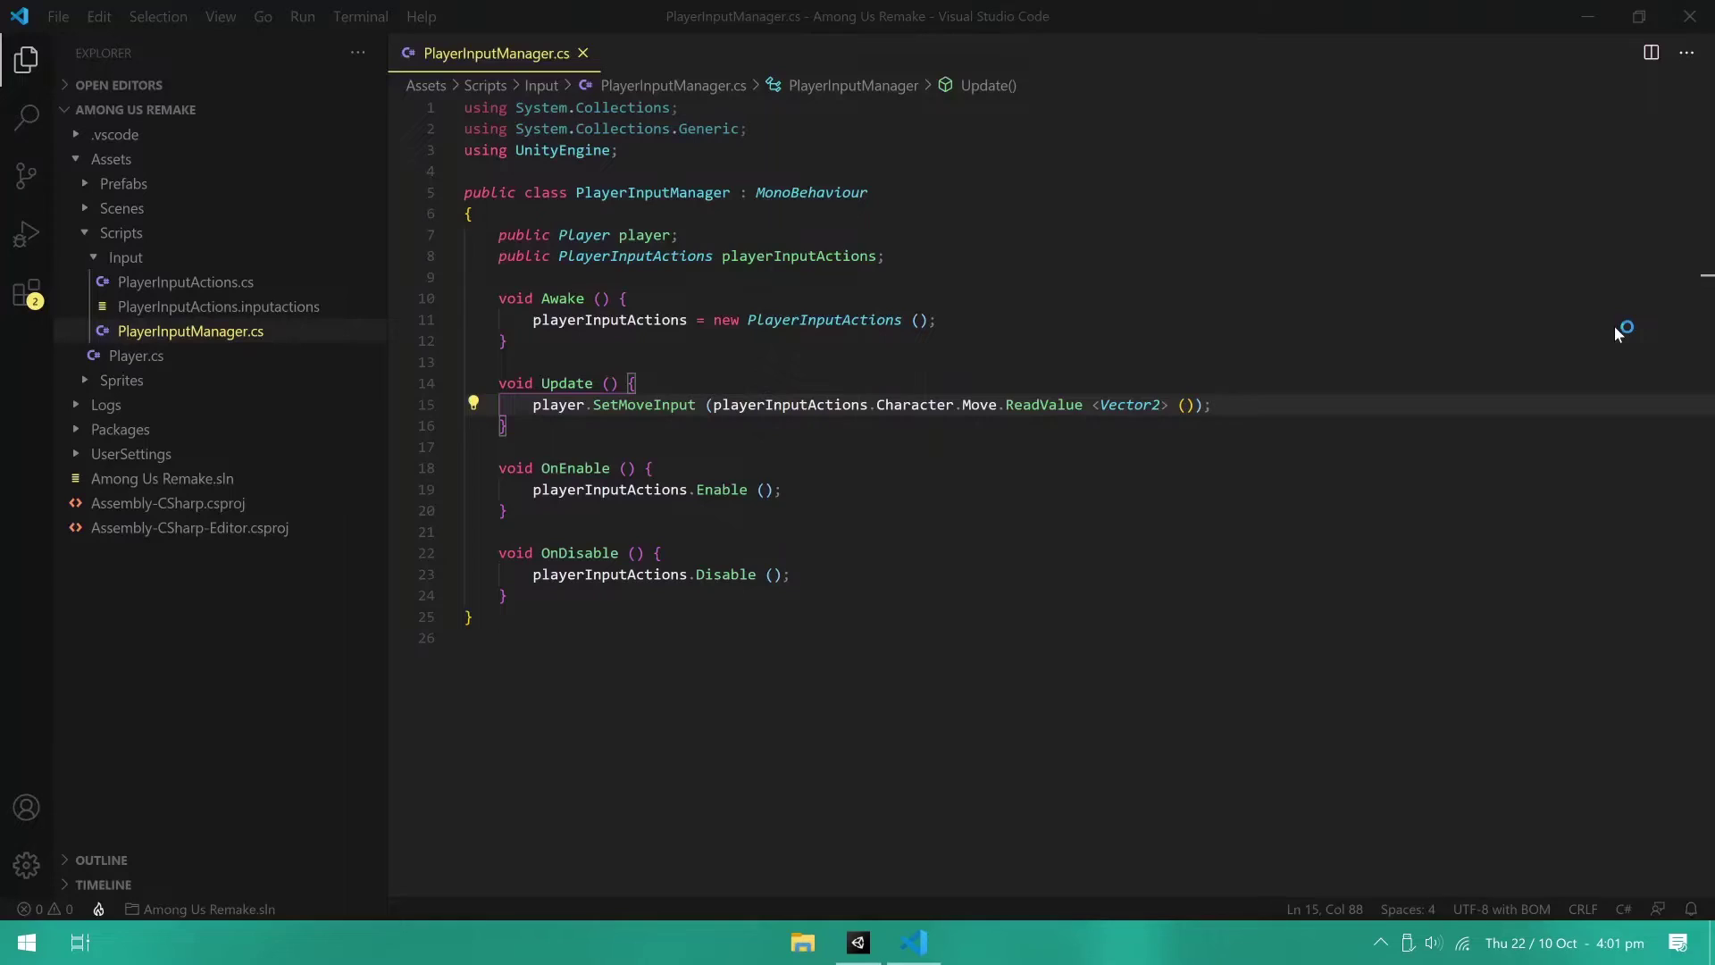
left_click(756, 468)
key("BackSpace")
type("0) {")
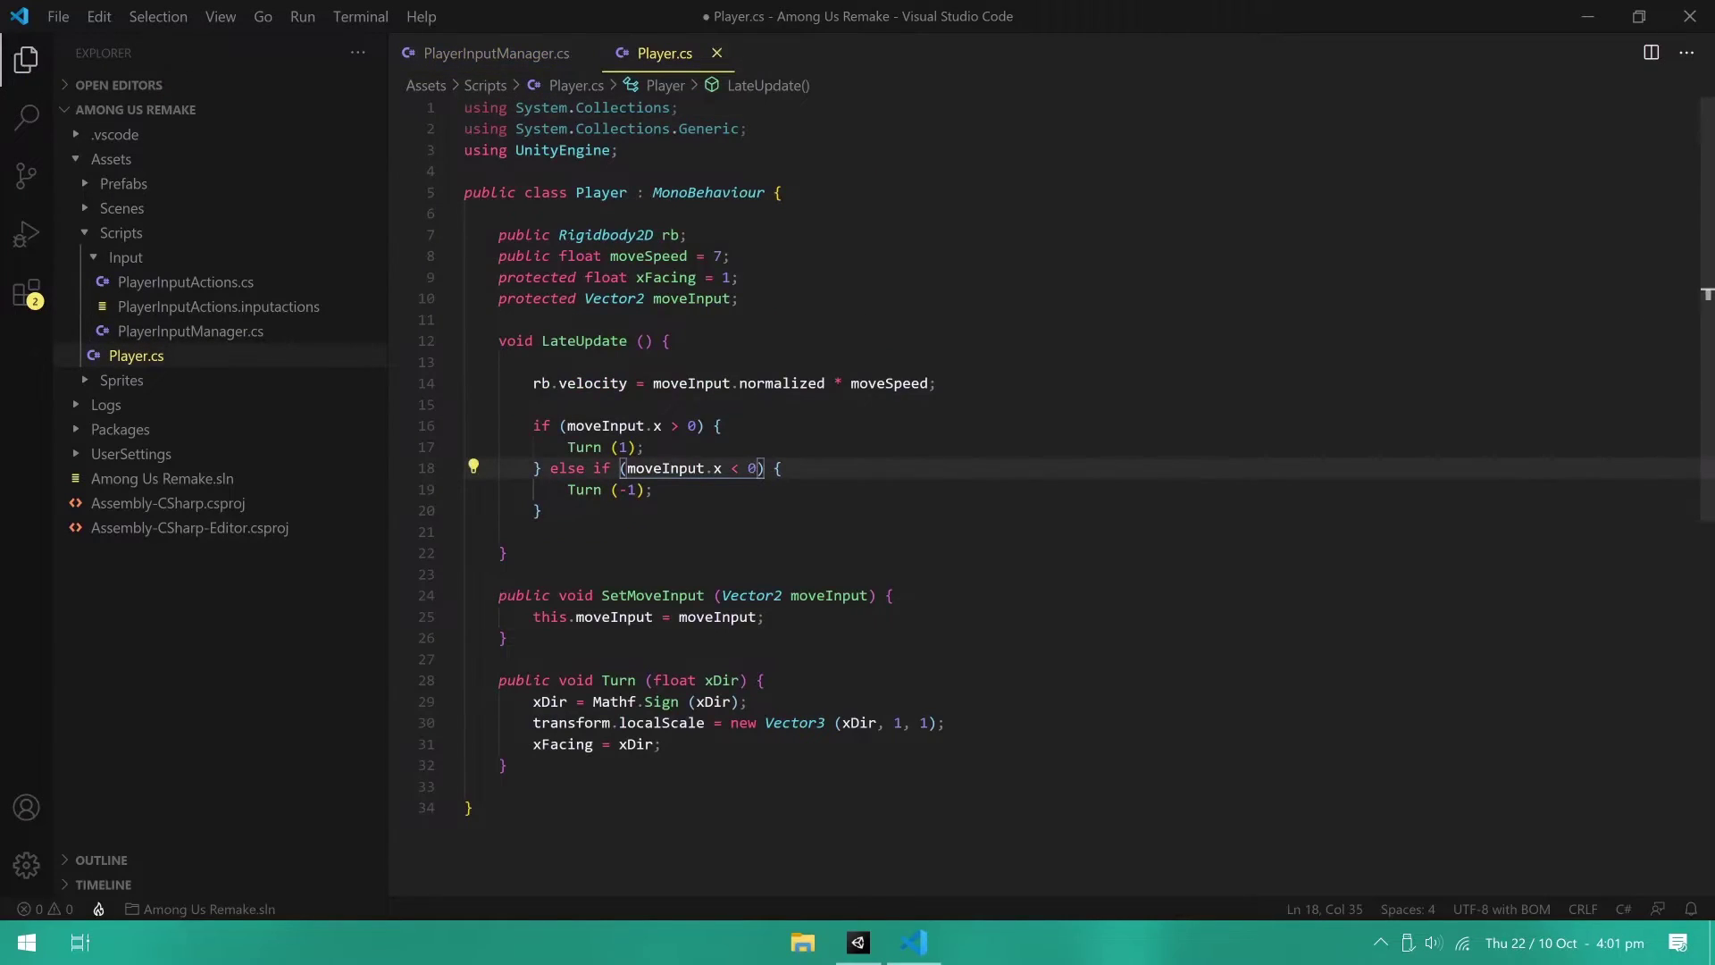
key("ctrl+s")
left_click(1588, 16)
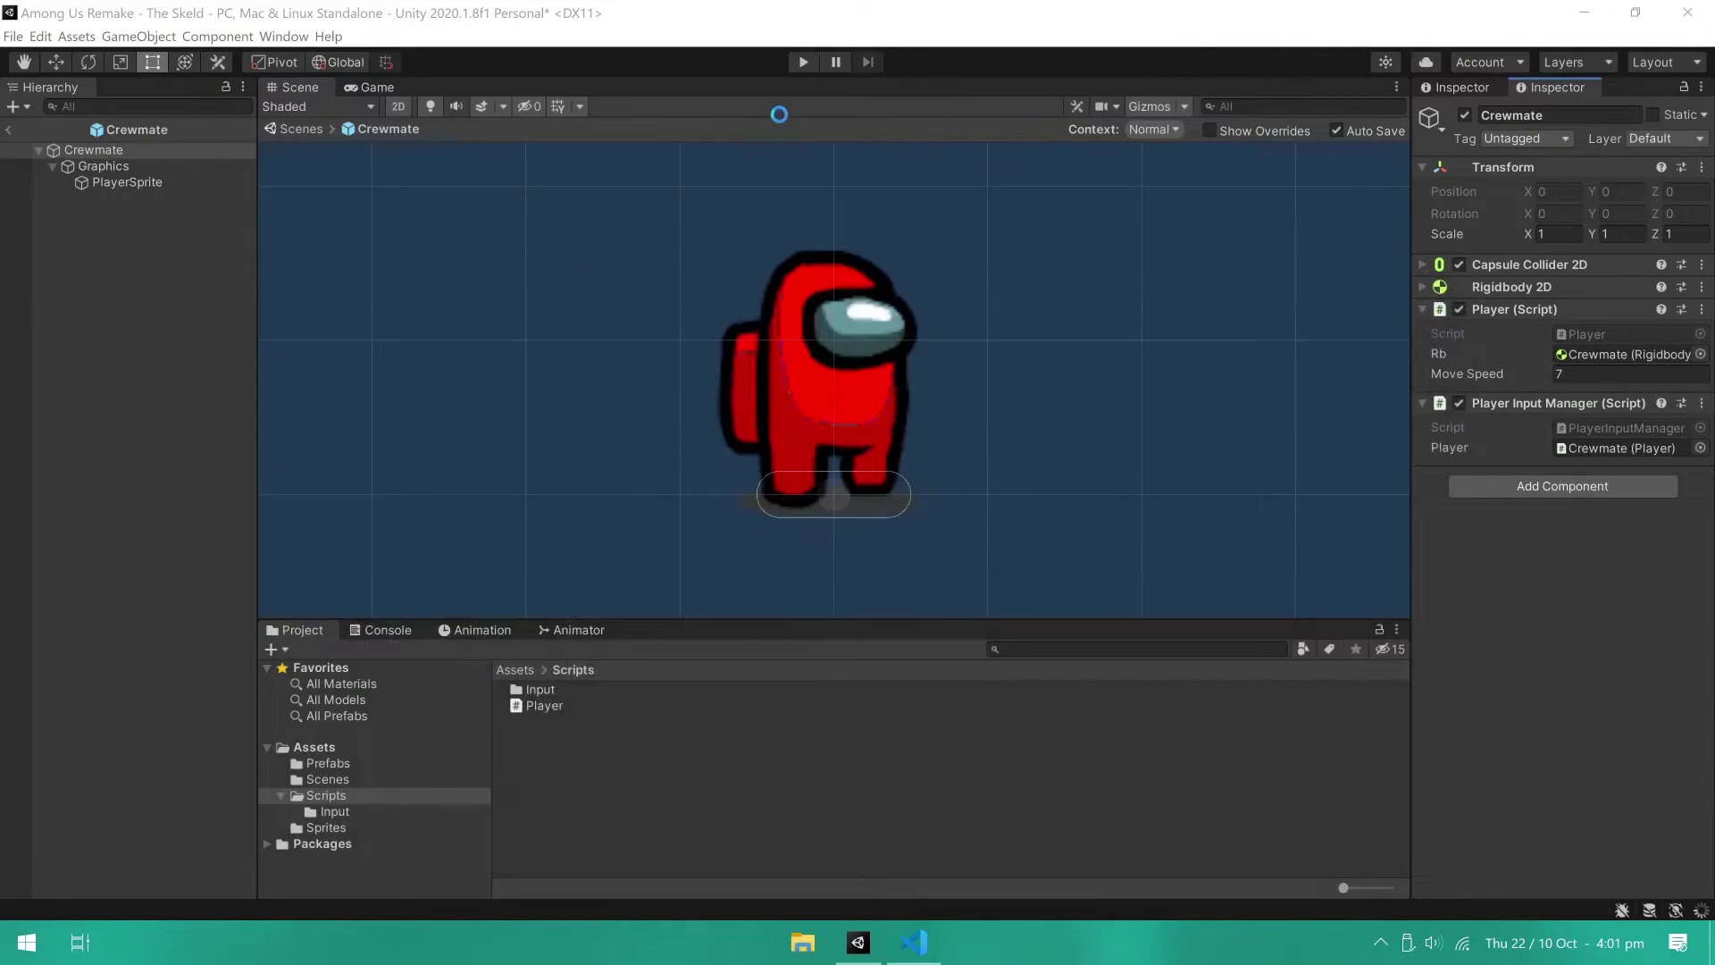
Step: Run a brief play-mode walking test, stop it, and select the Graphics object
left_click(803, 62)
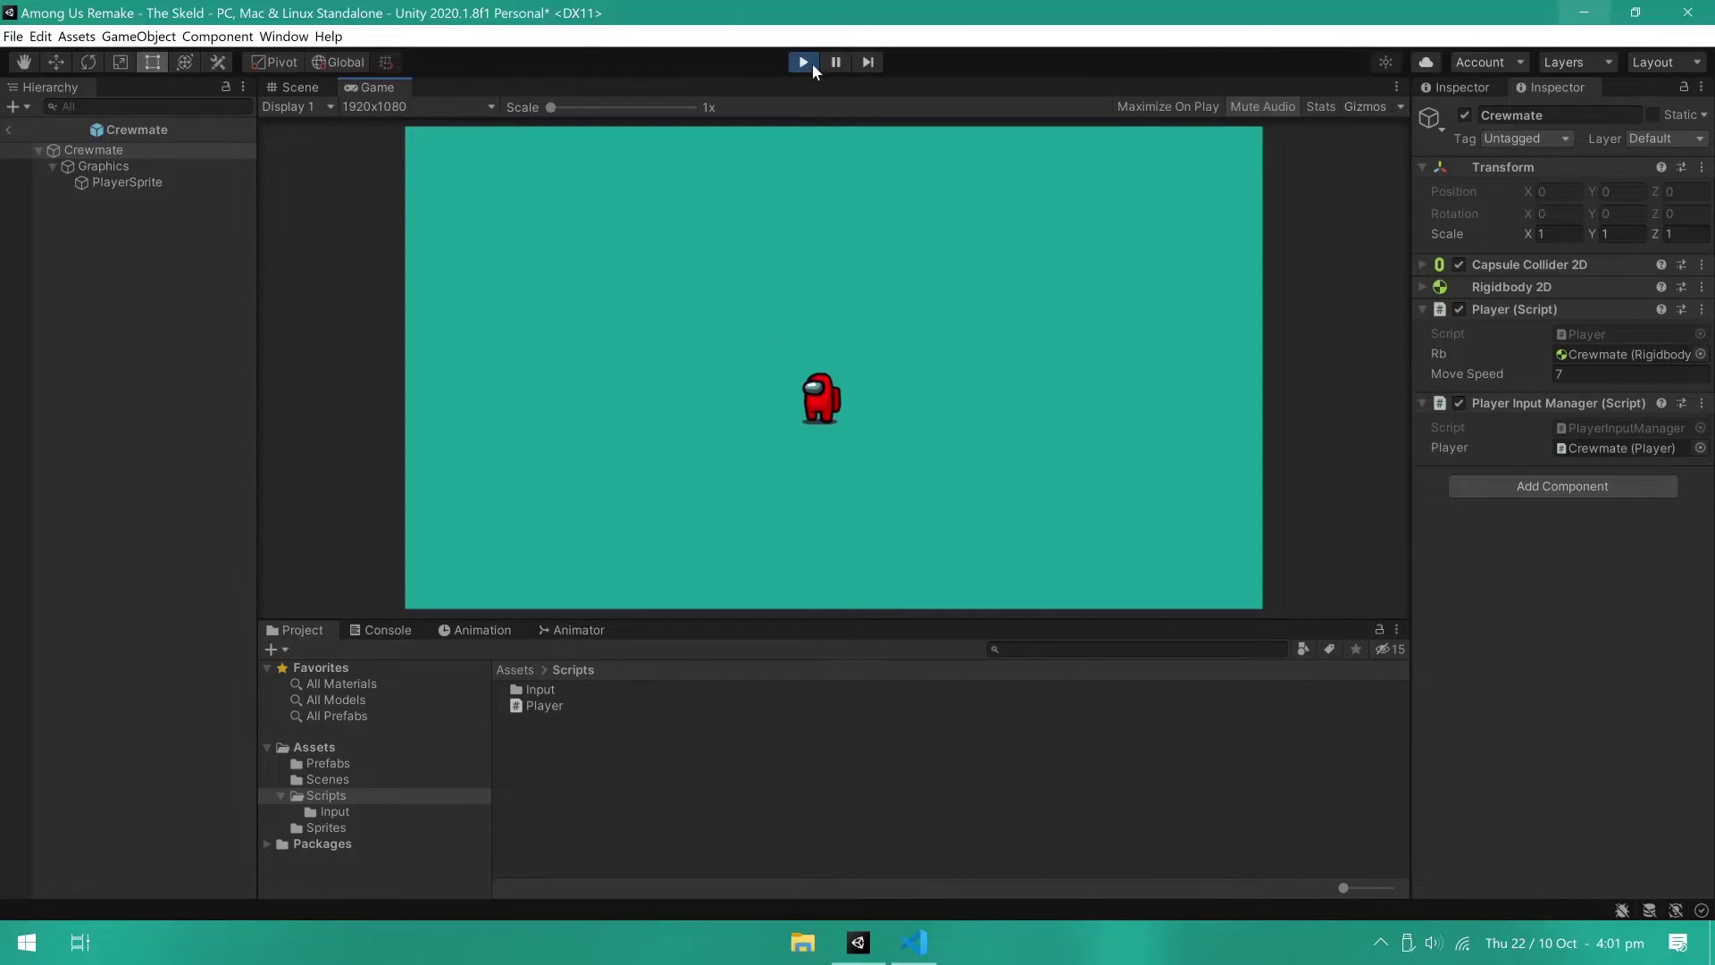
left_click(813, 62)
left_click(136, 169)
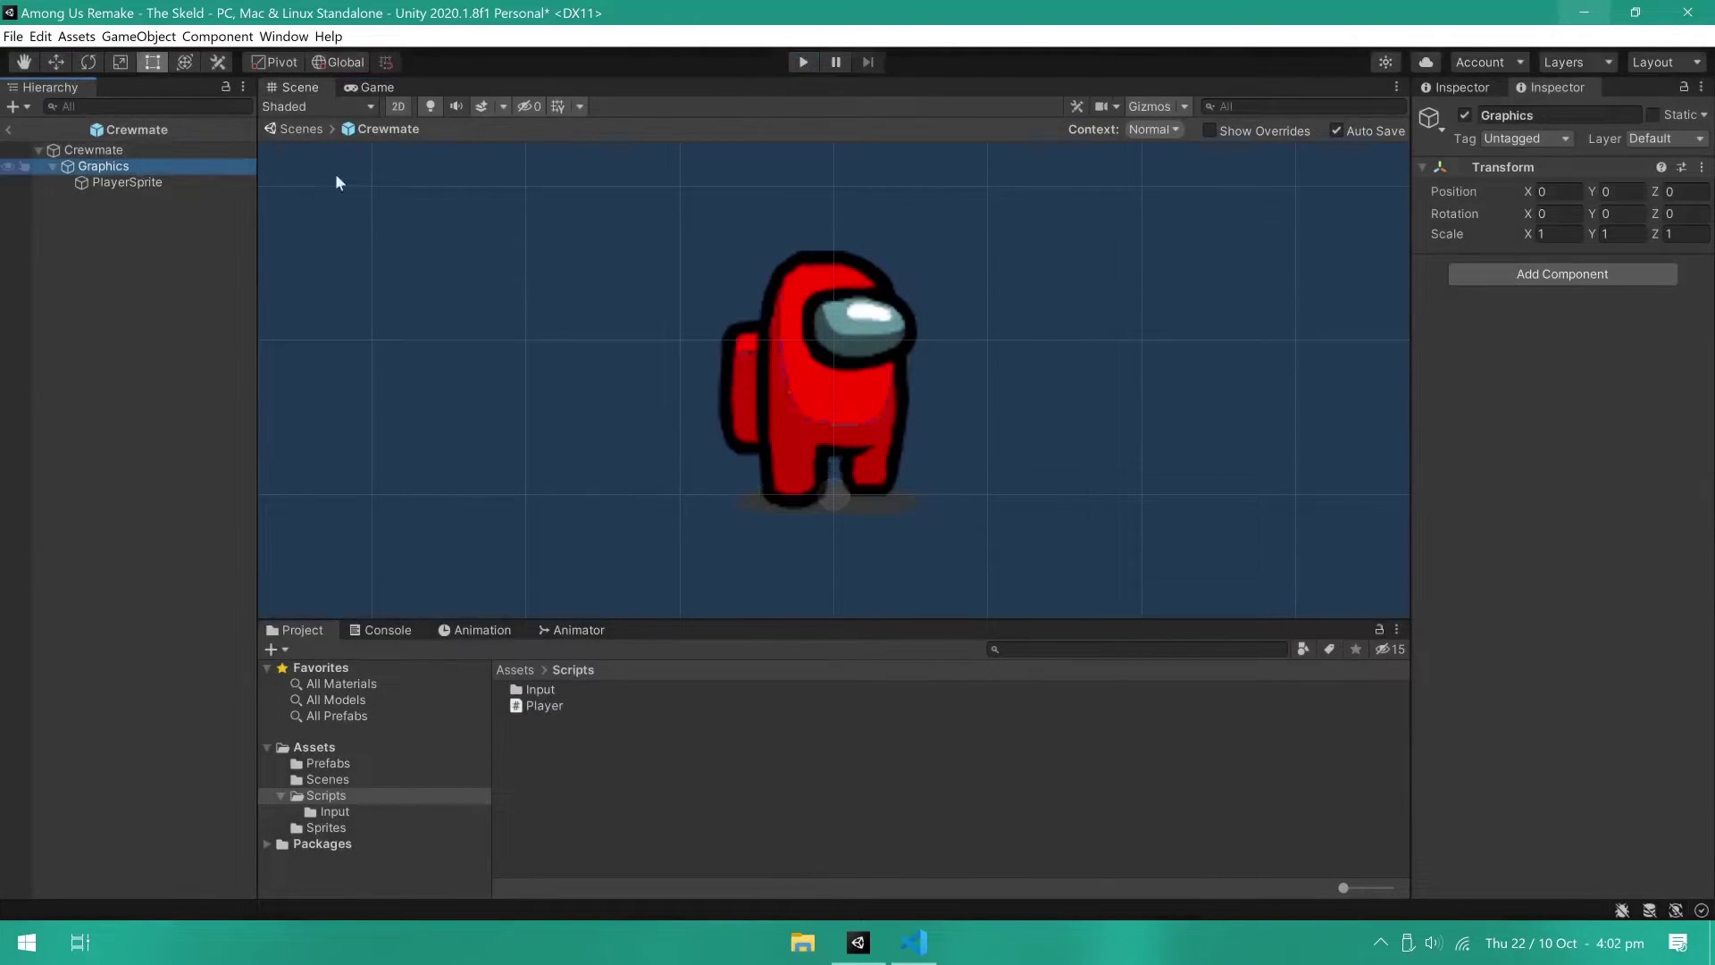
Step: Add an Animator component to the Graphics object
left_click(1514, 272)
type("anima")
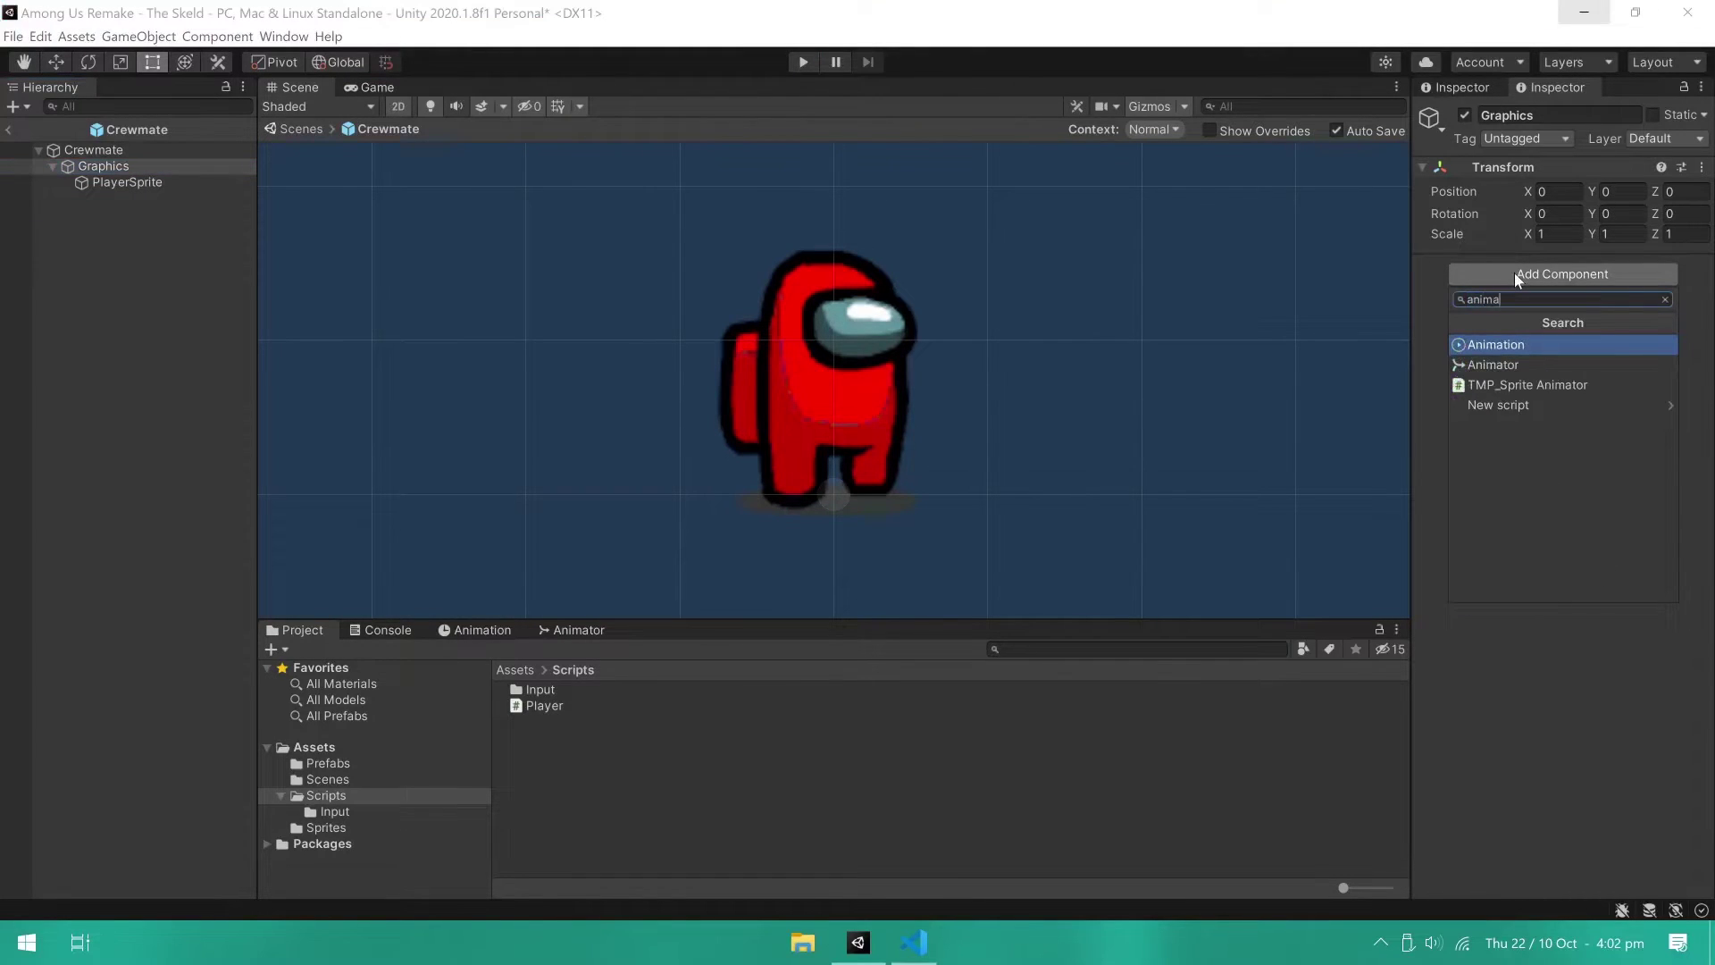
key("Down")
key("Return")
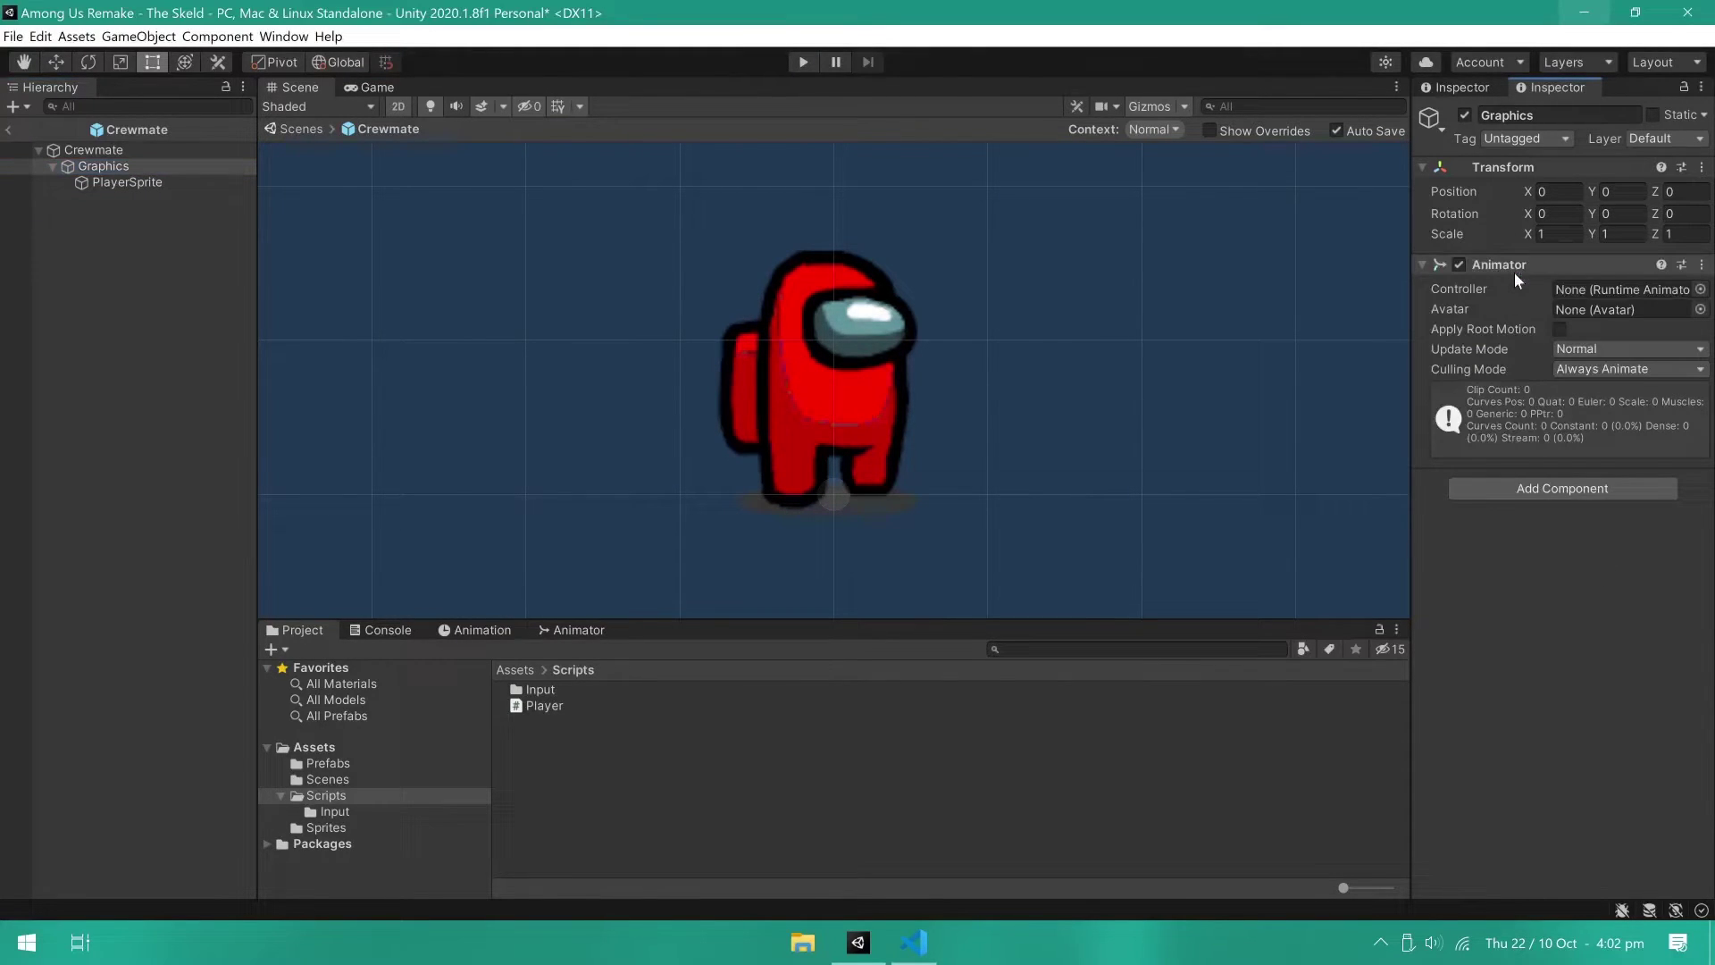
Step: Create an Animations folder in Assets
left_click(515, 670)
left_click(775, 831)
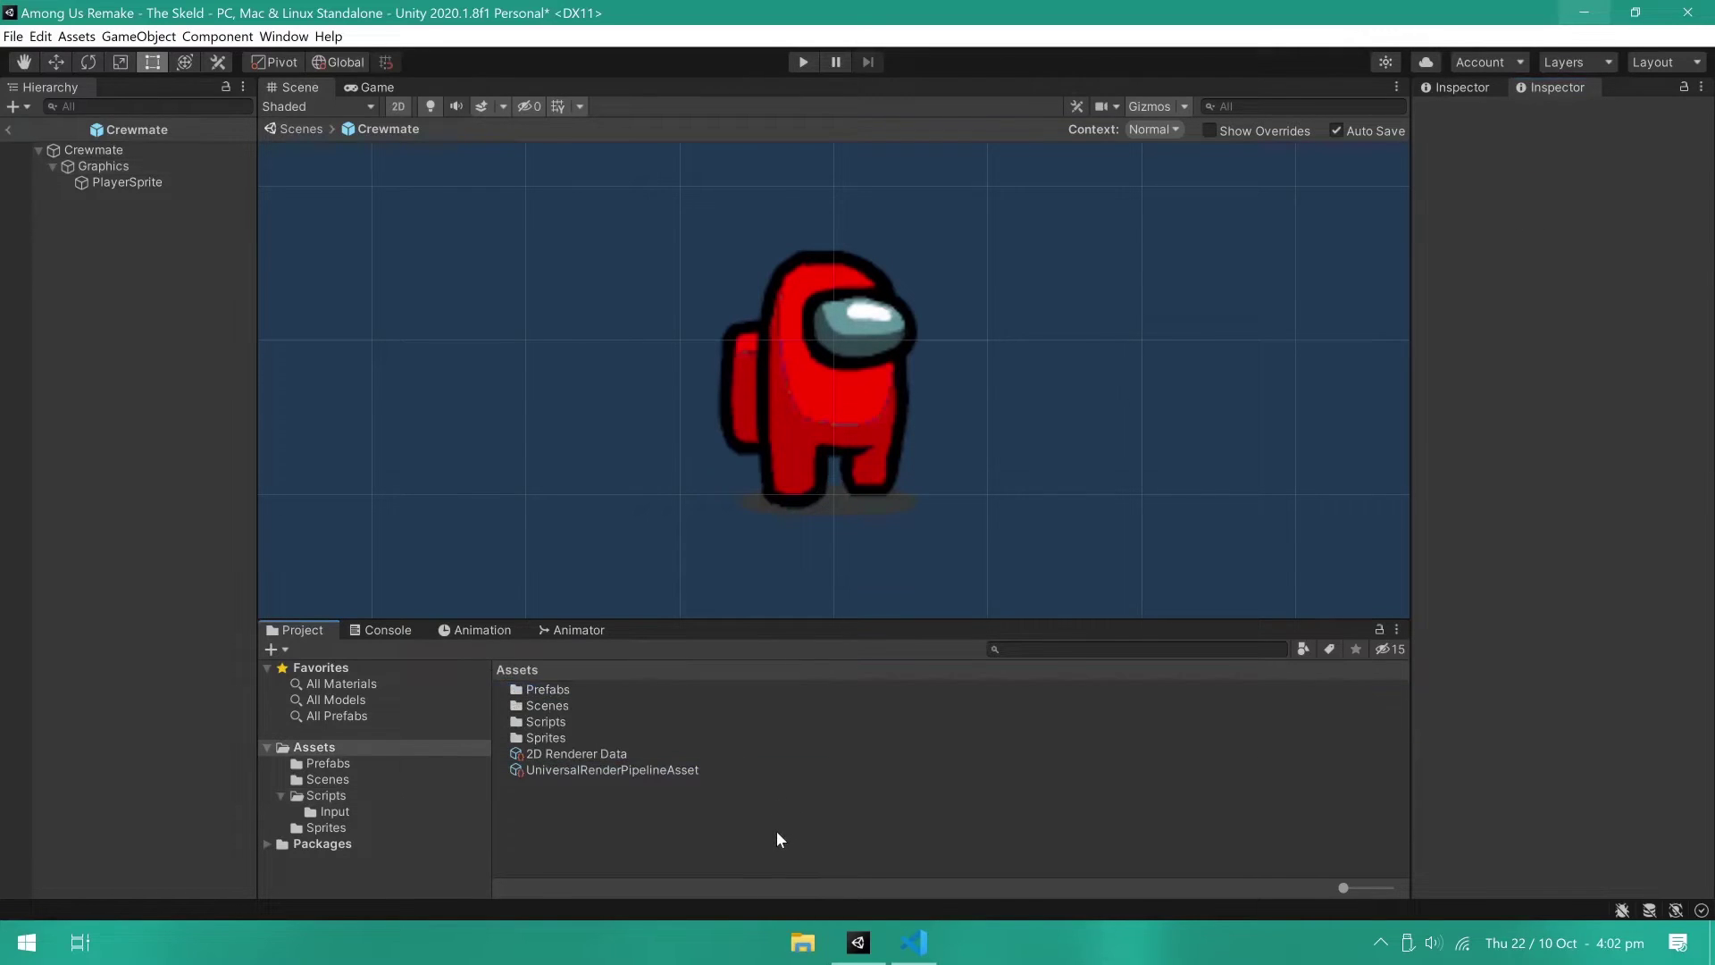
right_click(775, 831)
mouse_move(958, 377)
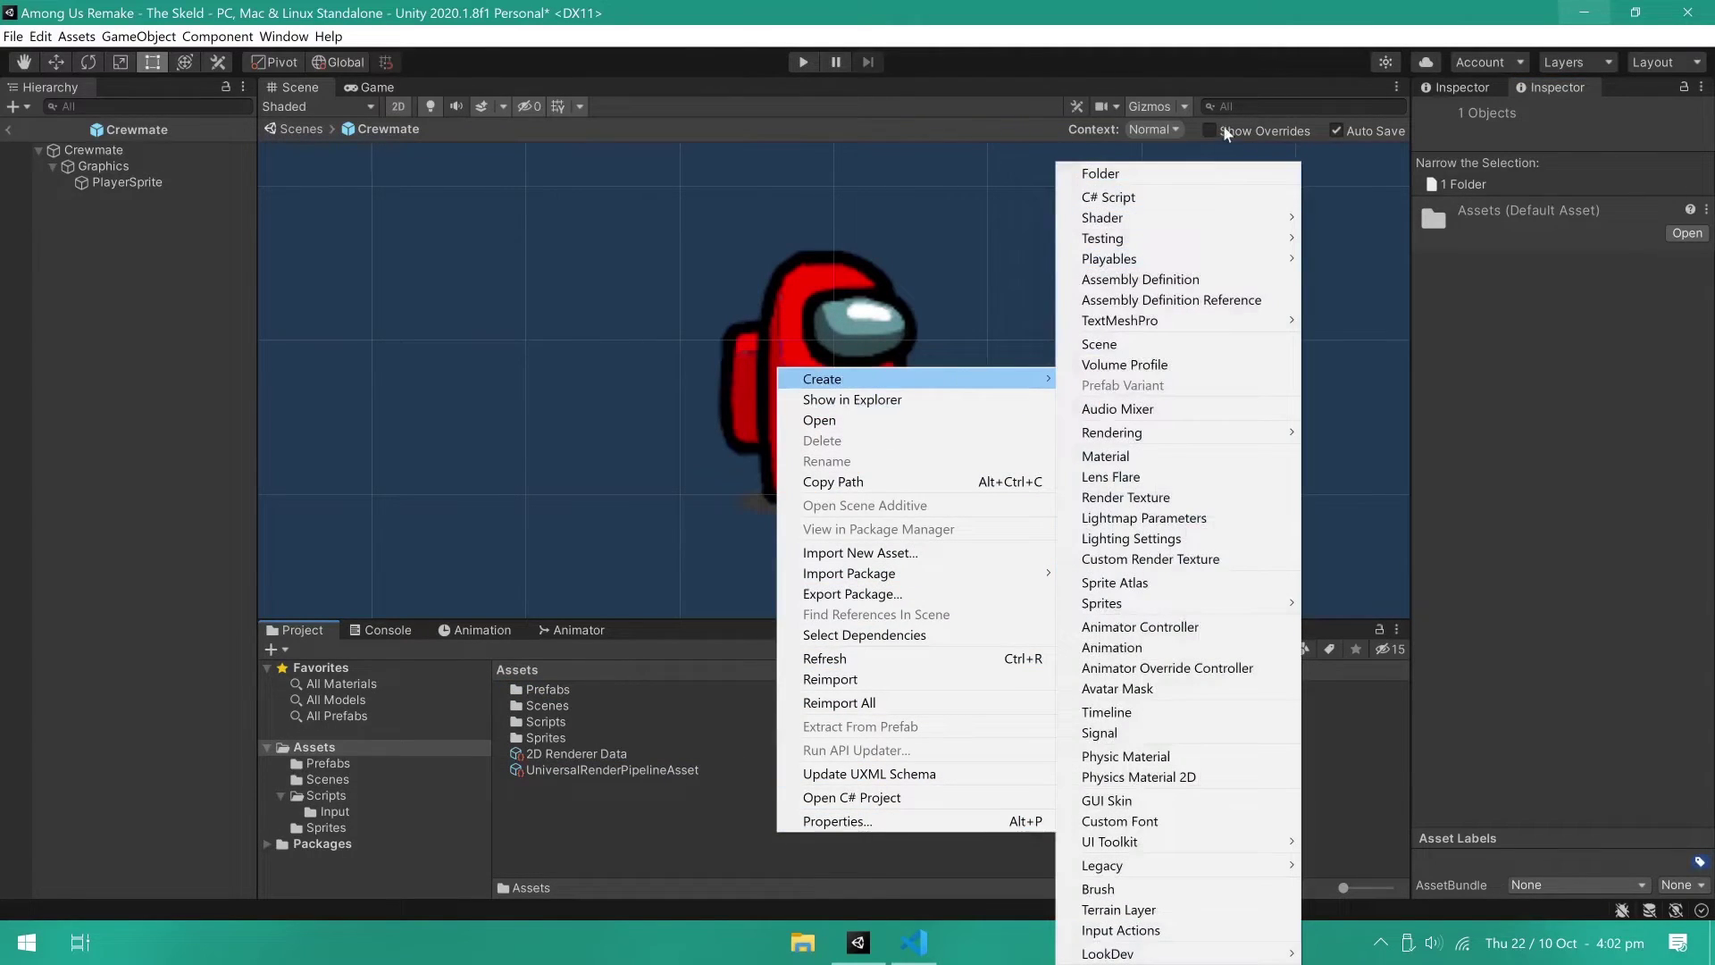
left_click(1196, 180)
type("Animations")
key("Return")
key("Return")
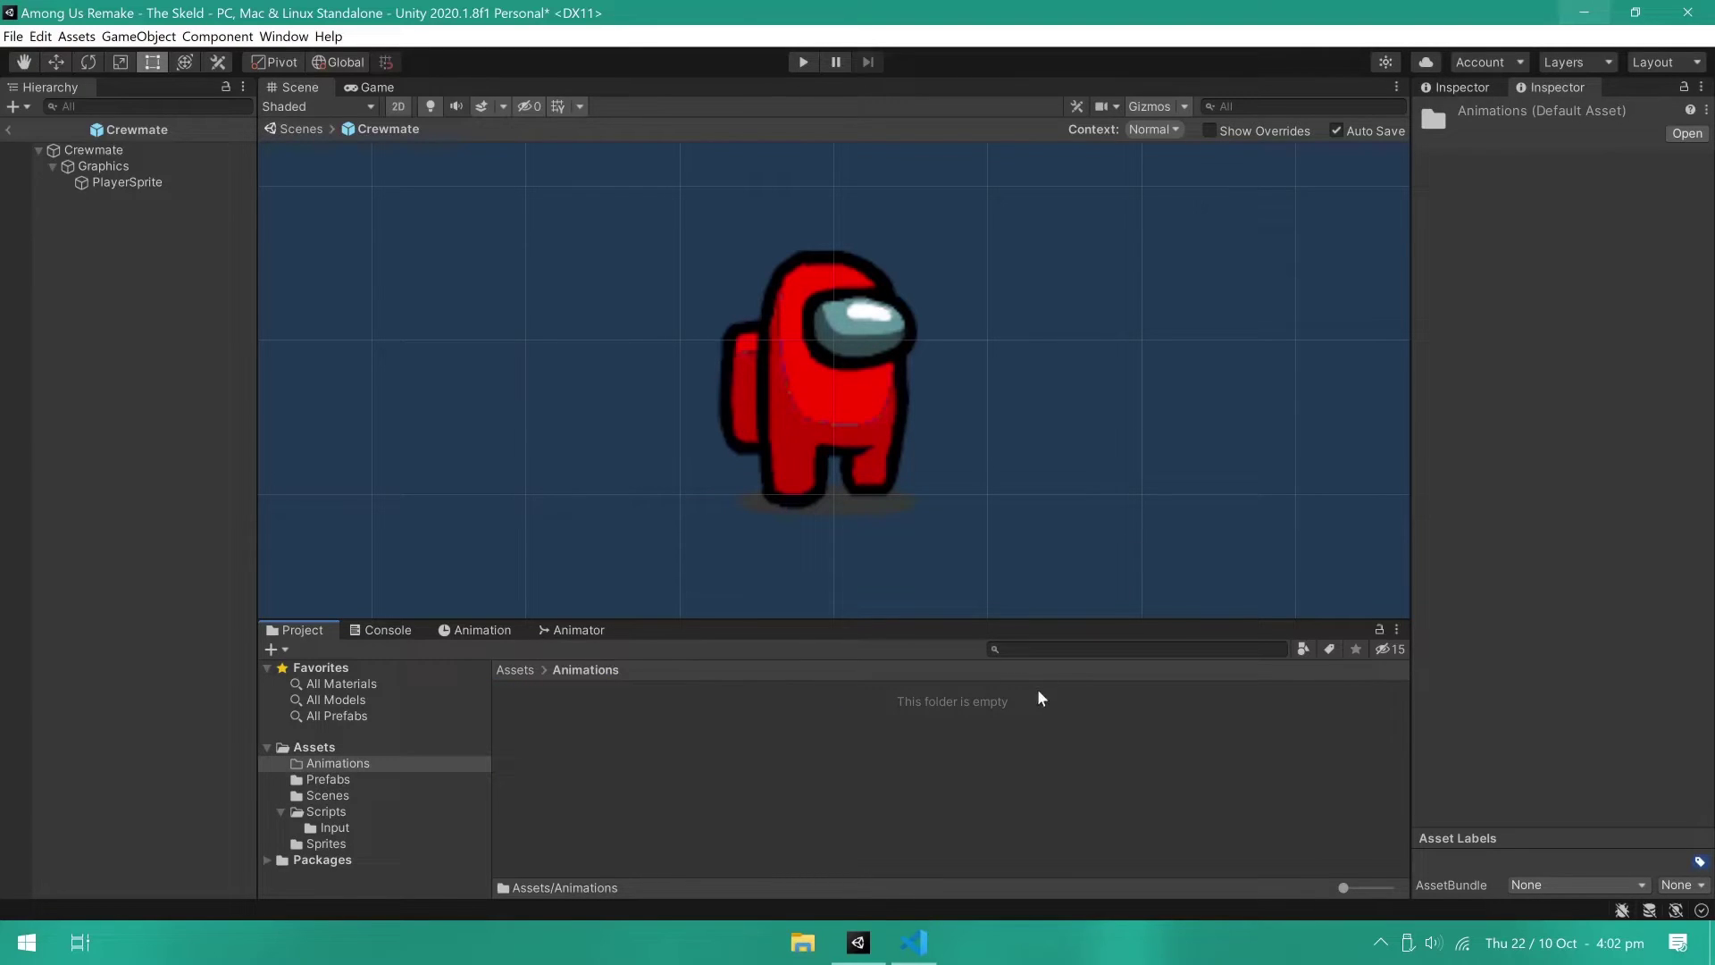
Step: Create a Crewmate Animator Controller in Animations, assign it to Graphics' Animator, and begin a new clip
right_click(1015, 721)
mouse_move(1064, 268)
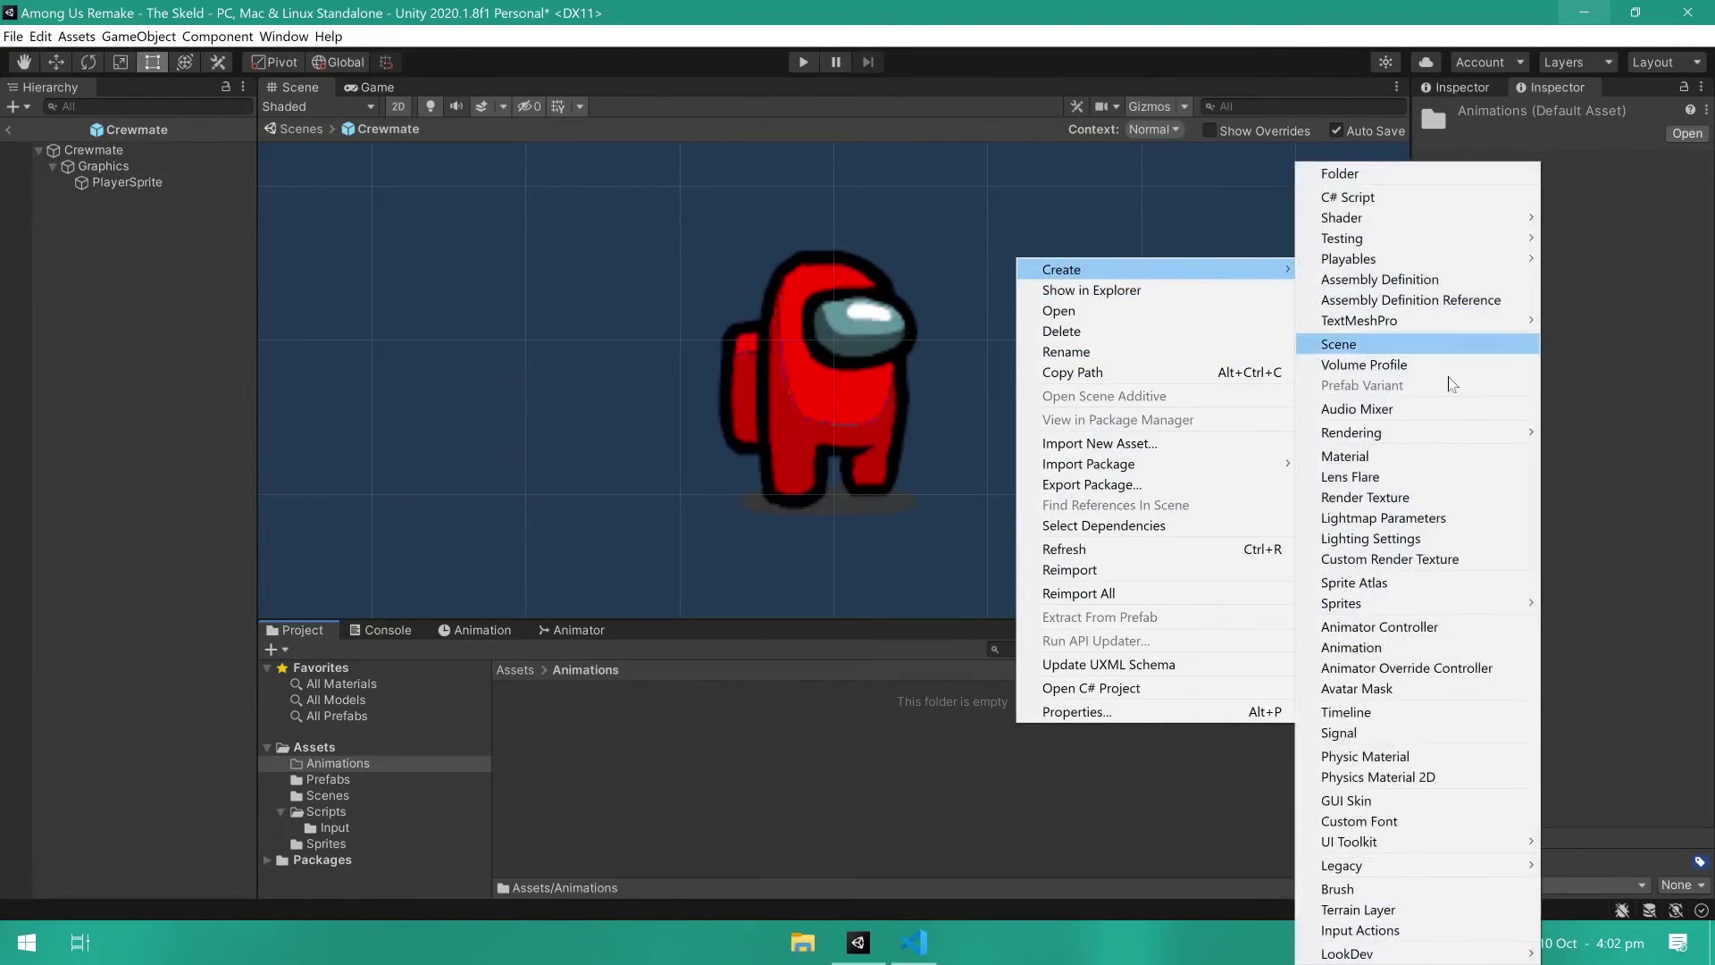
left_click(1419, 625)
type("Crewmate")
key("Return")
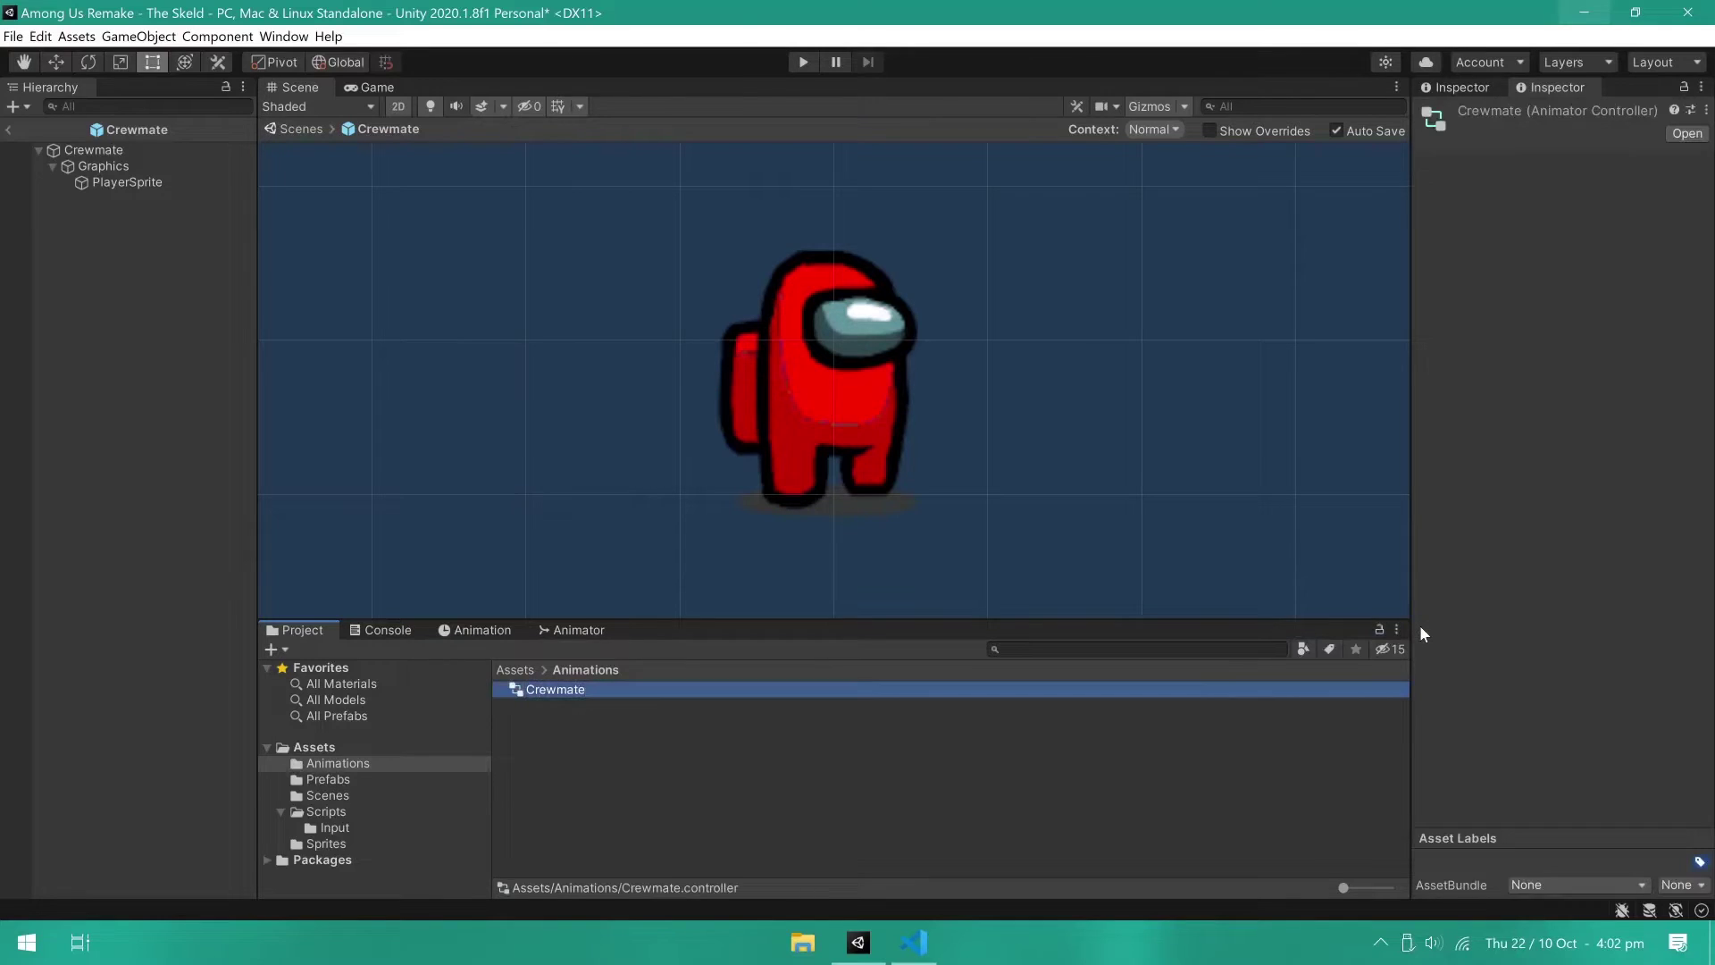
left_click(131, 166)
left_click_drag(576, 695, 1632, 286)
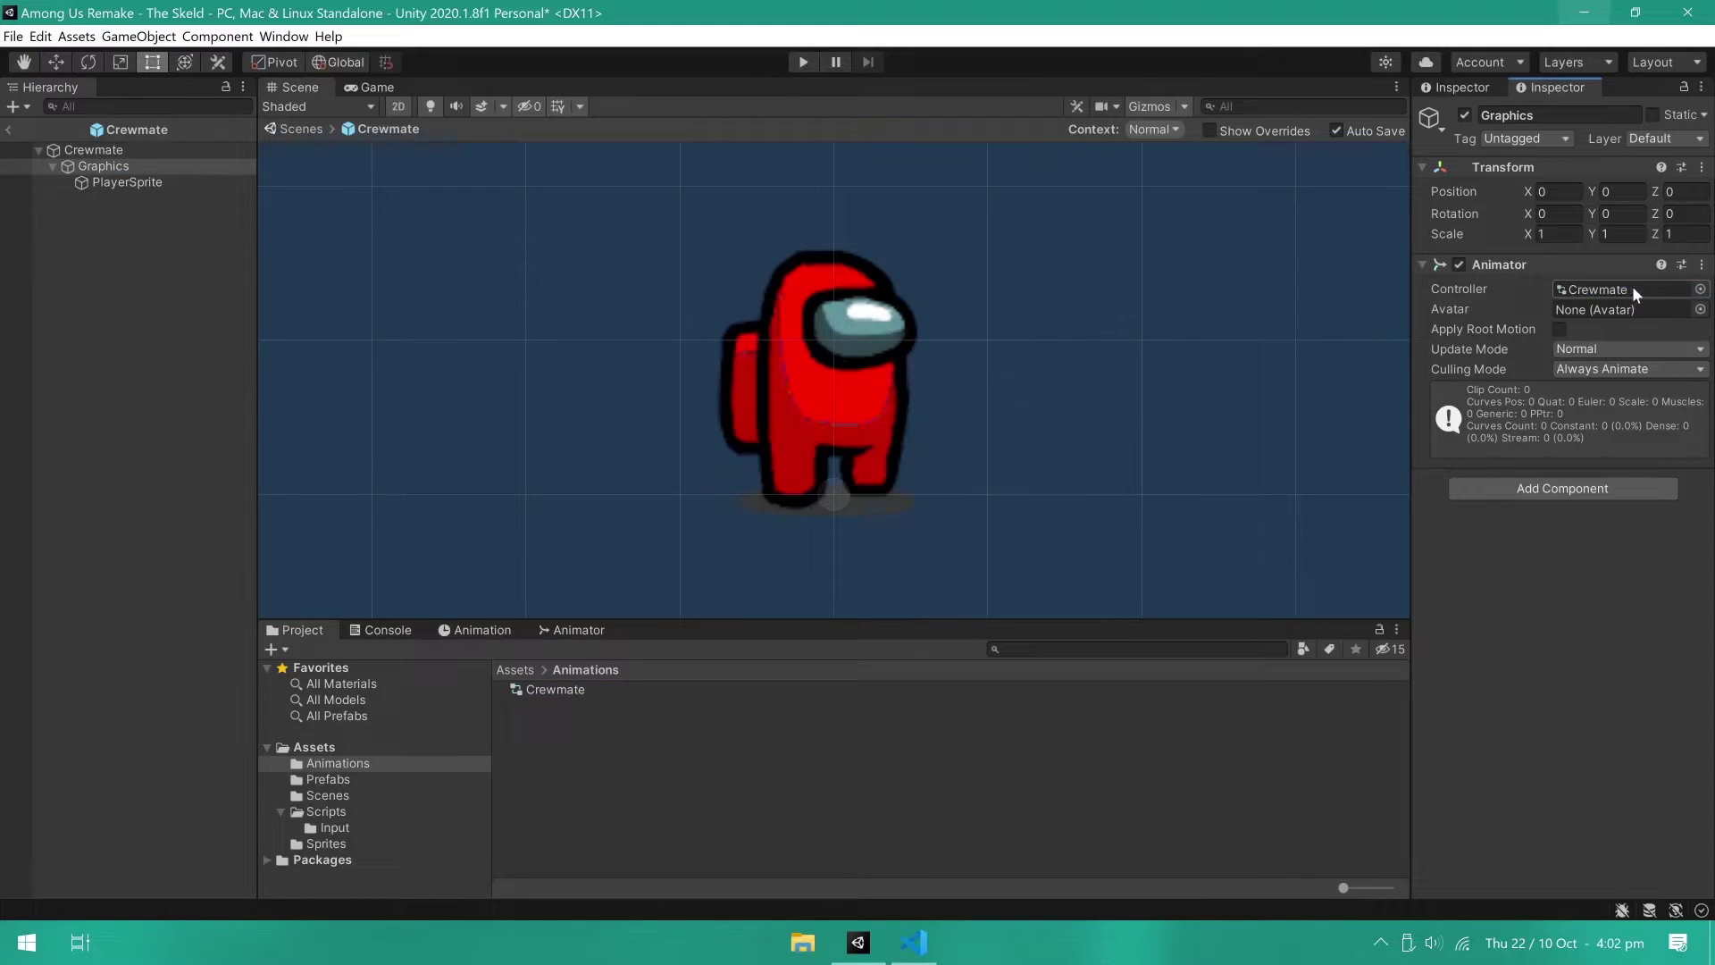
left_click(455, 631)
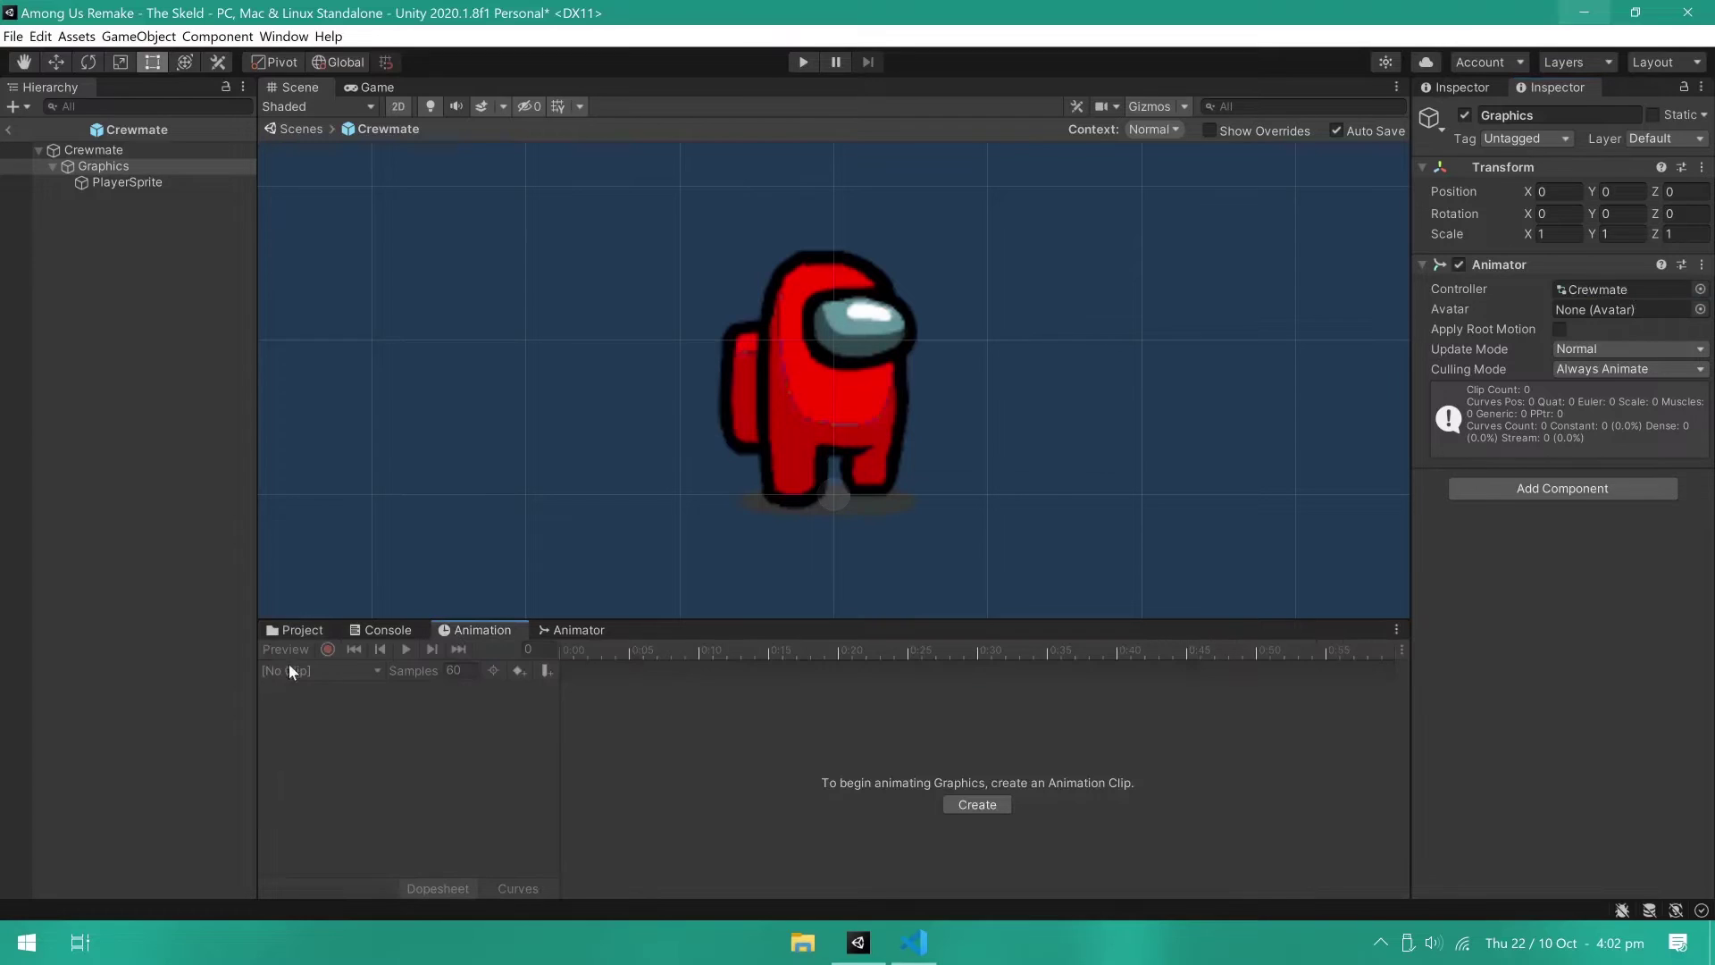
left_click(1003, 804)
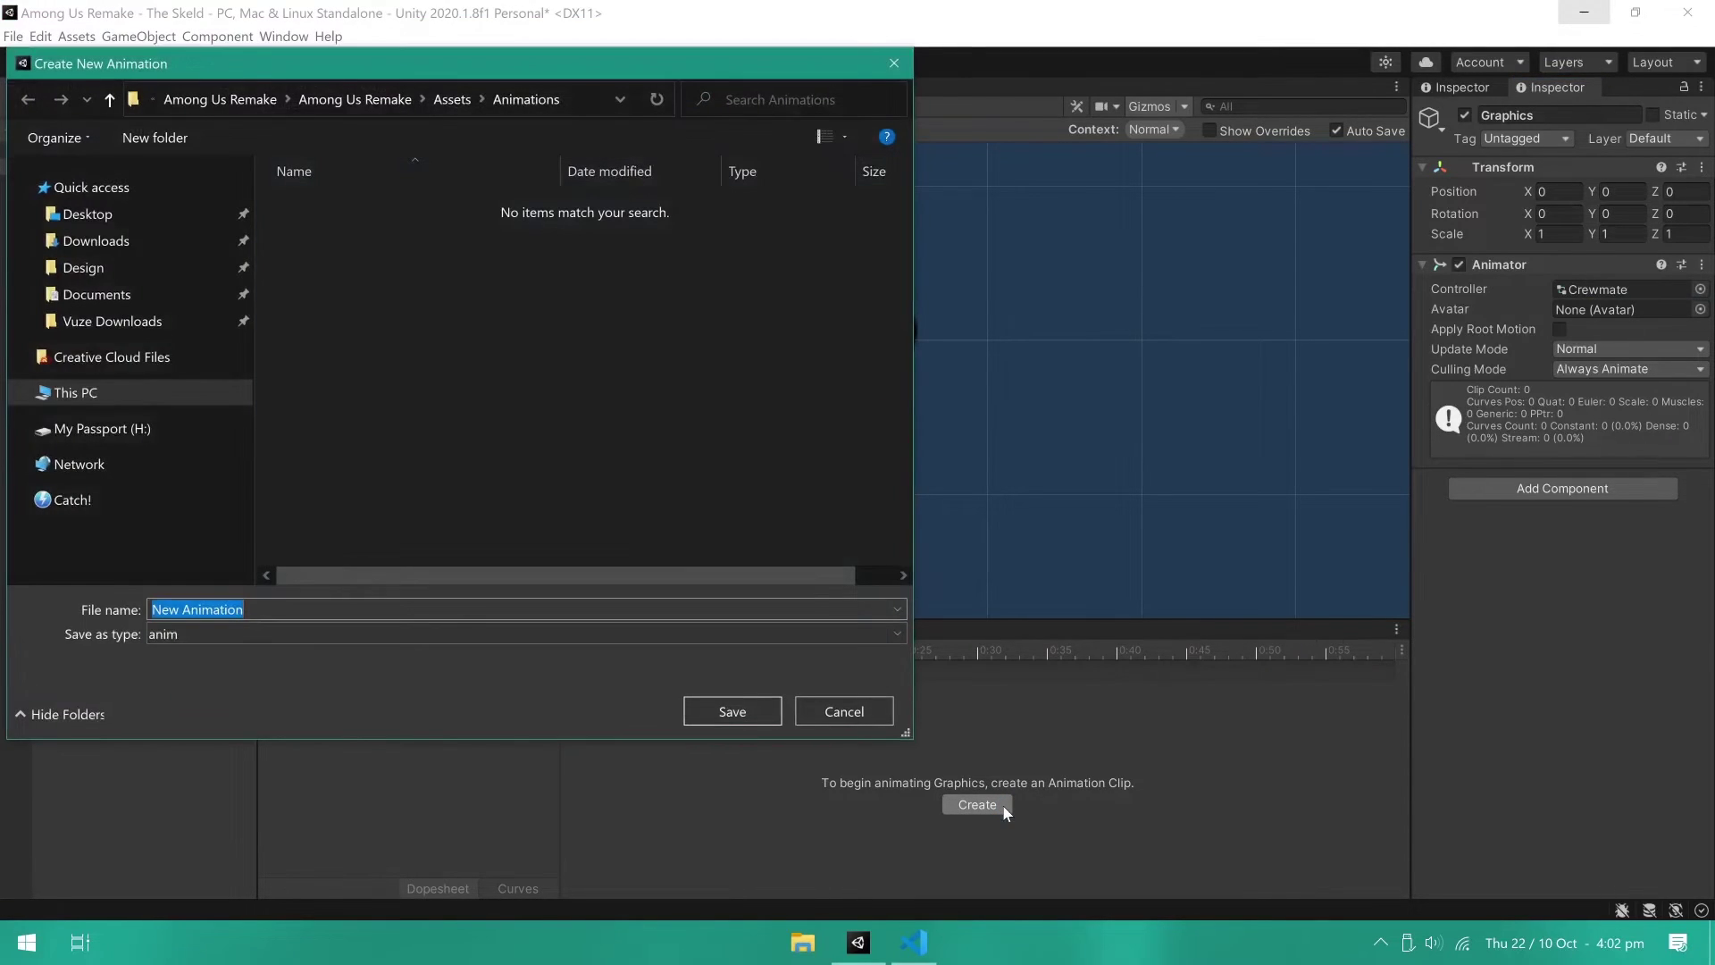
Step: Save the Crewmate_Idle clip and key PlayerSprite to AmongUsSprites_0
type("Crewmate_Idle")
key("Return")
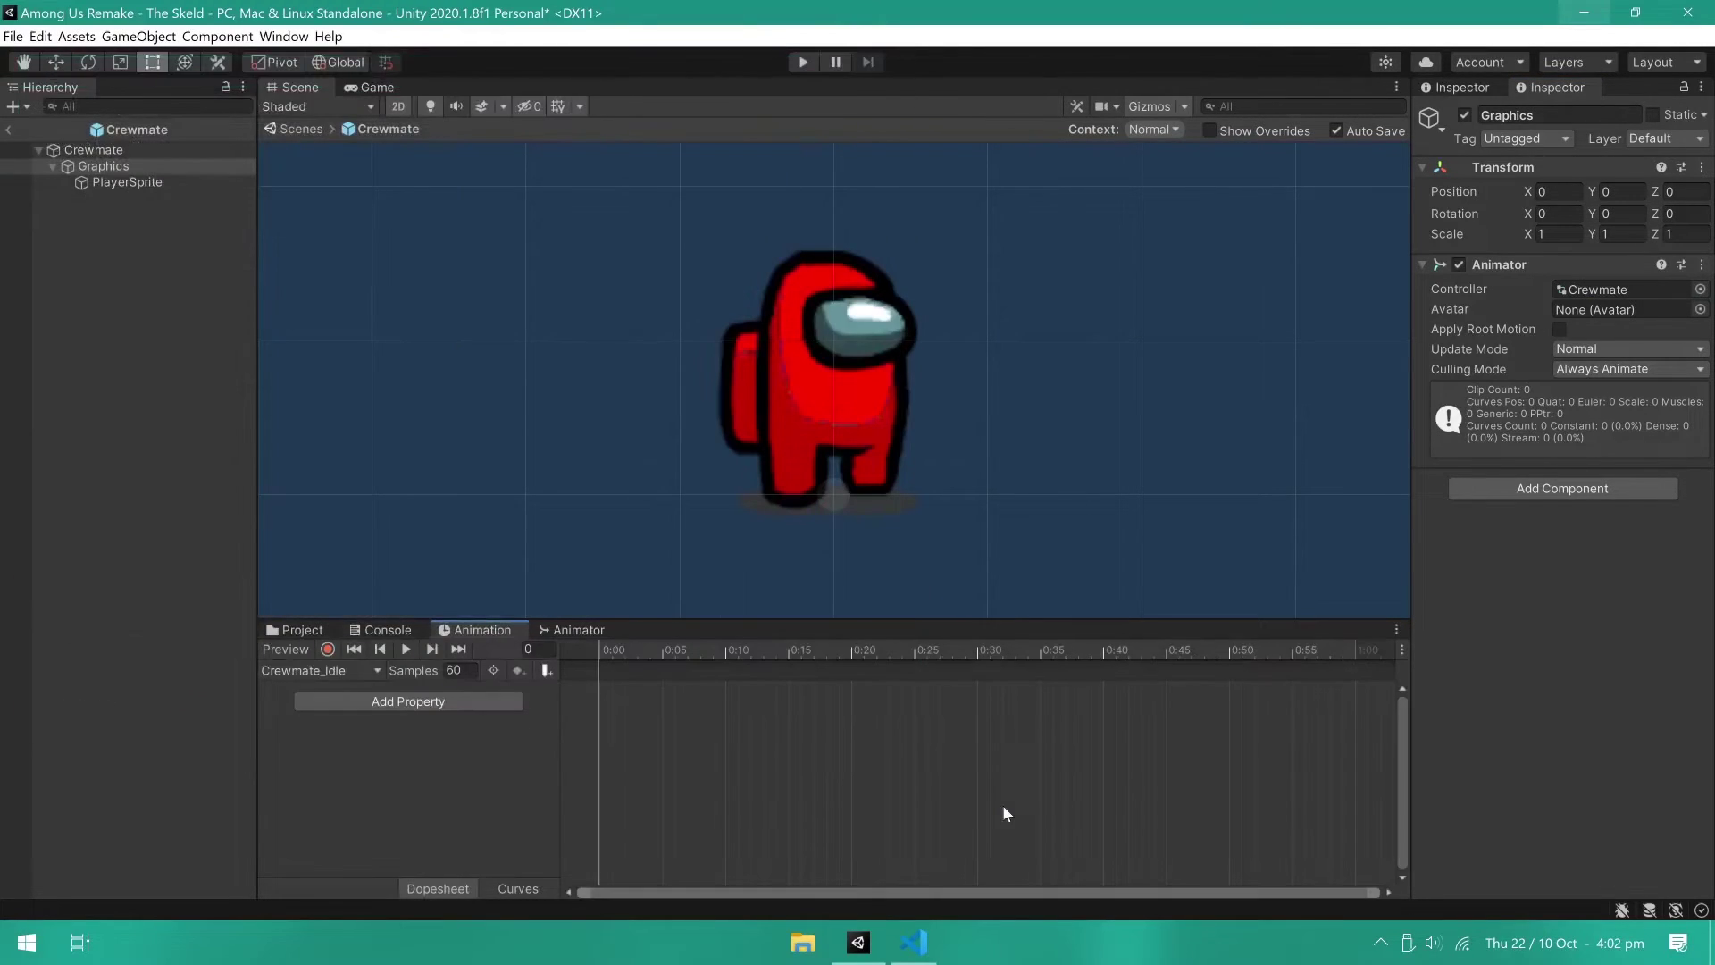
left_click(328, 650)
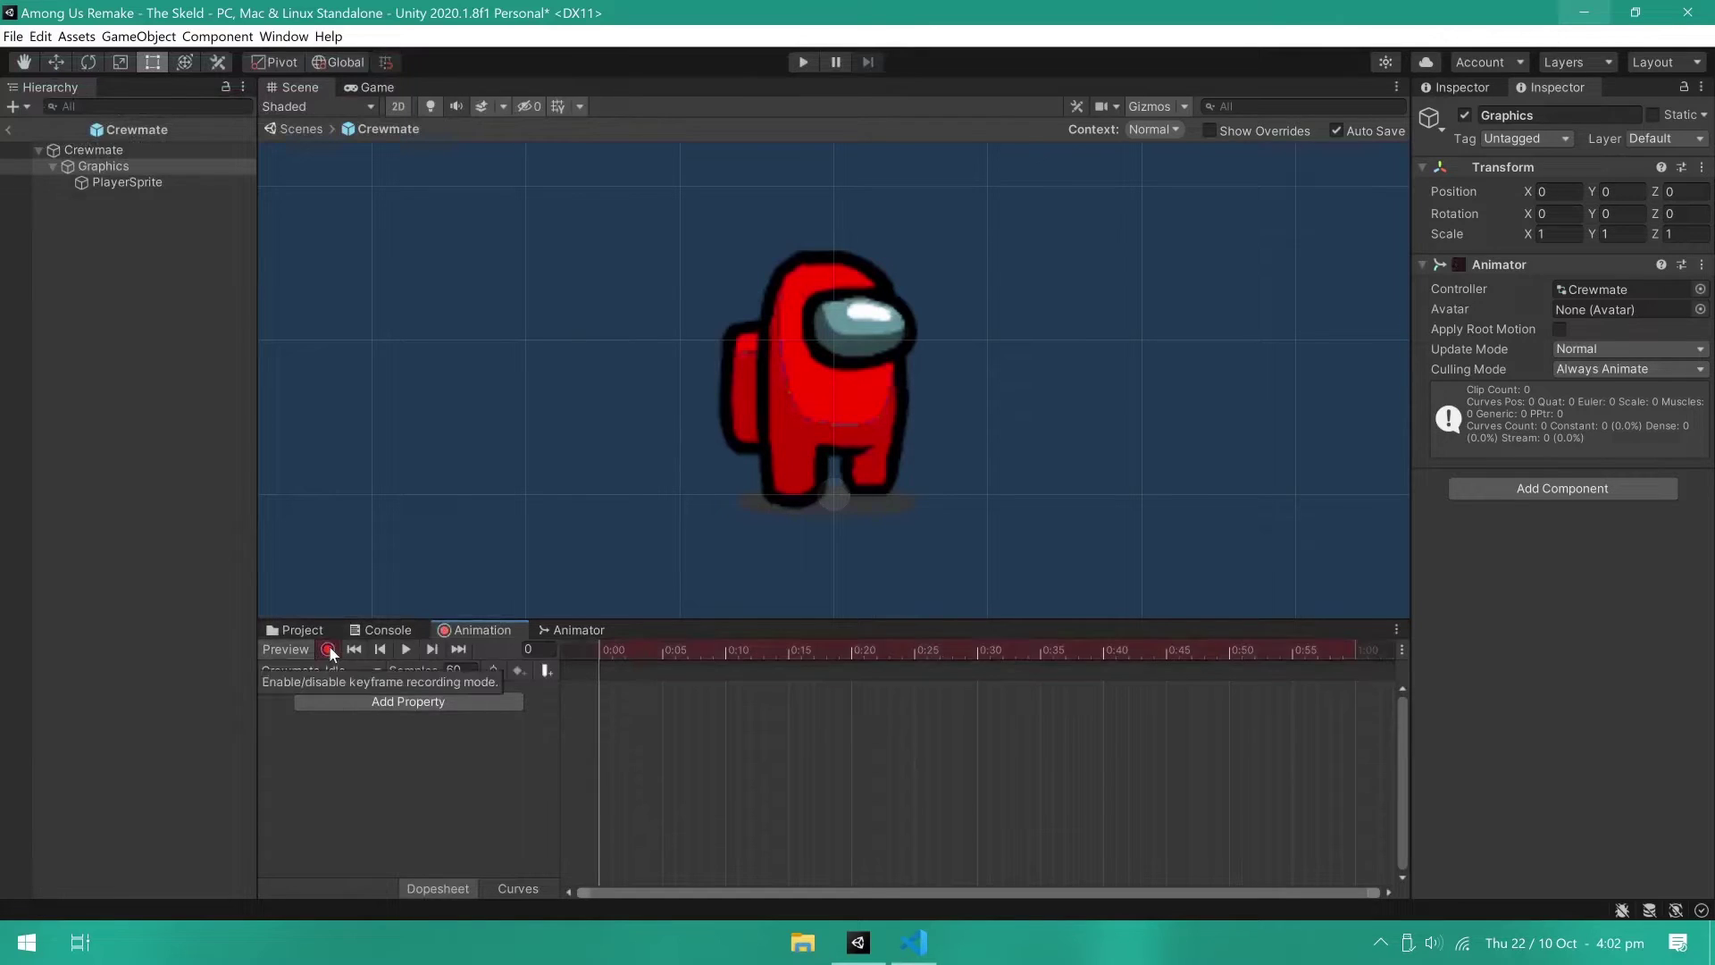
left_click(147, 183)
left_click(1703, 289)
left_click(1595, 373)
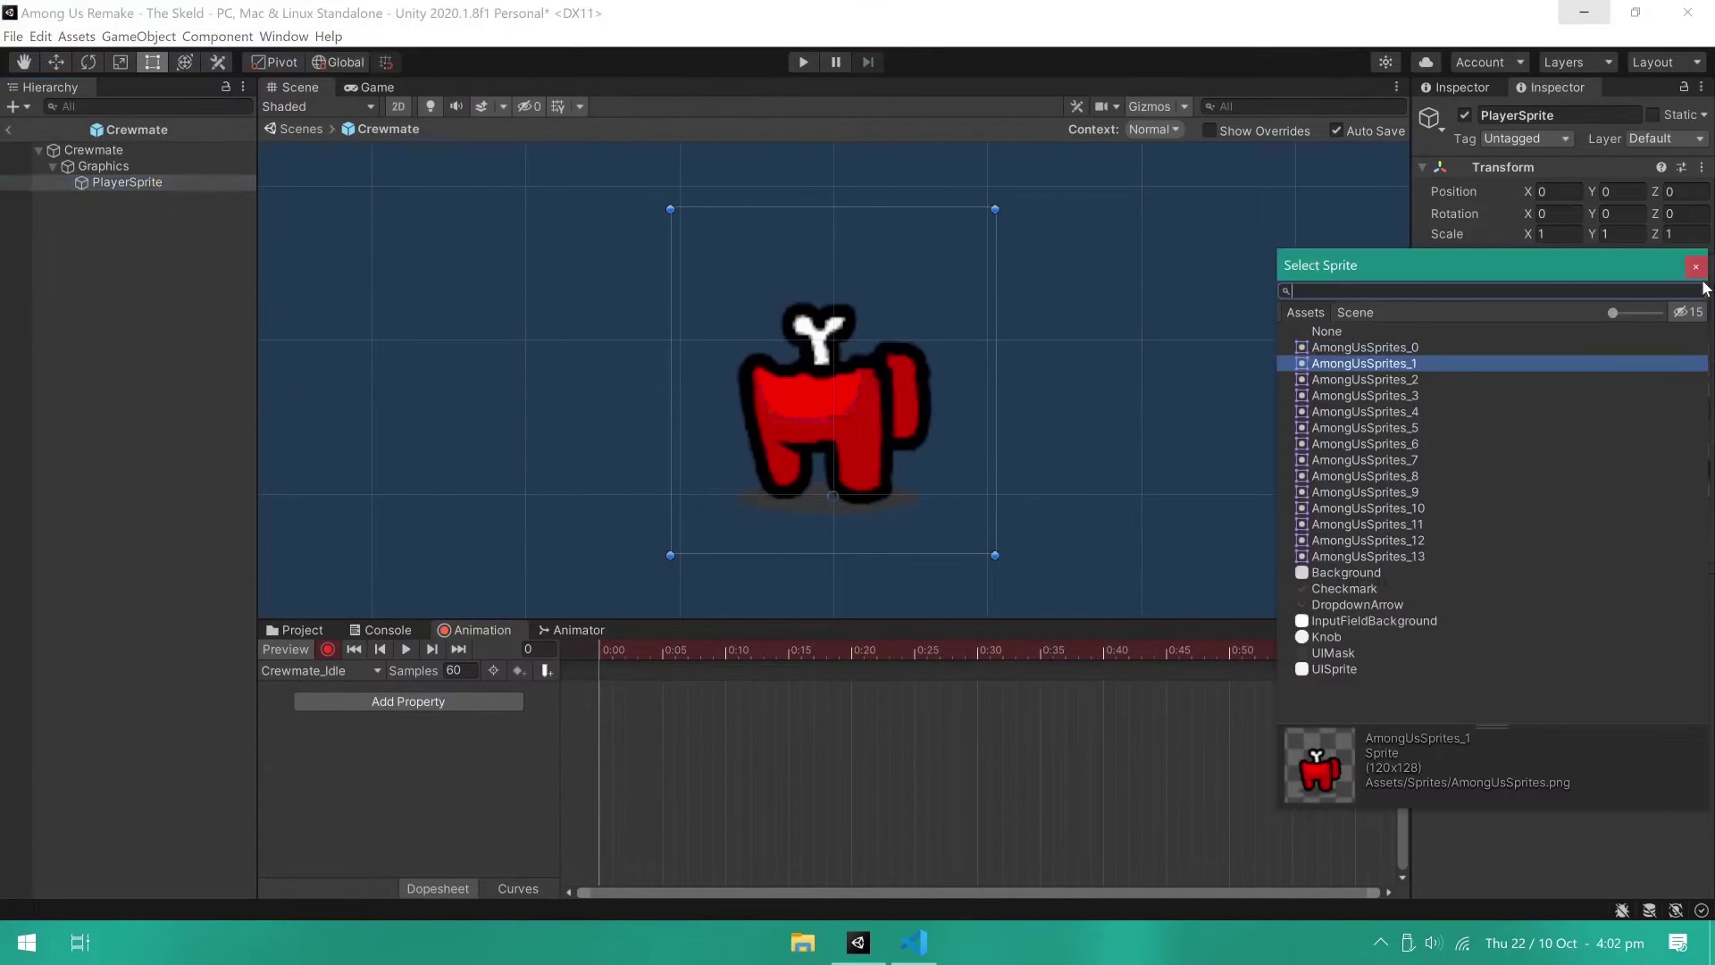
left_click(1595, 373)
left_click(1703, 289)
left_click(1595, 364)
left_click(1595, 367)
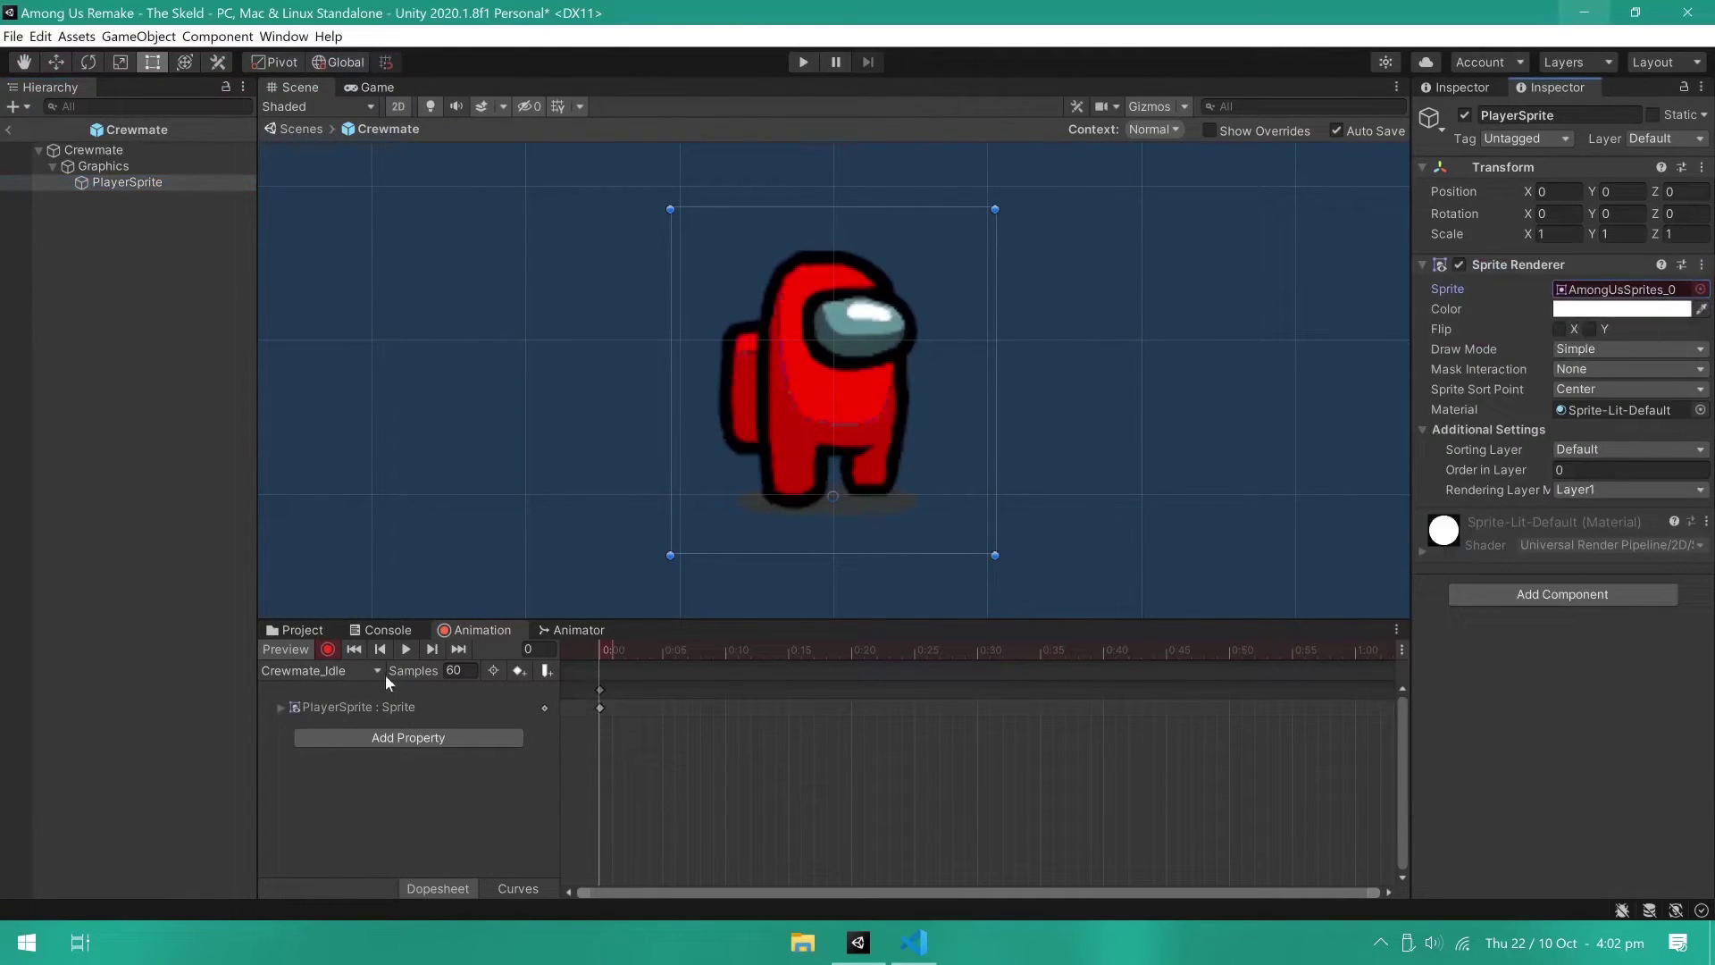
left_click(328, 649)
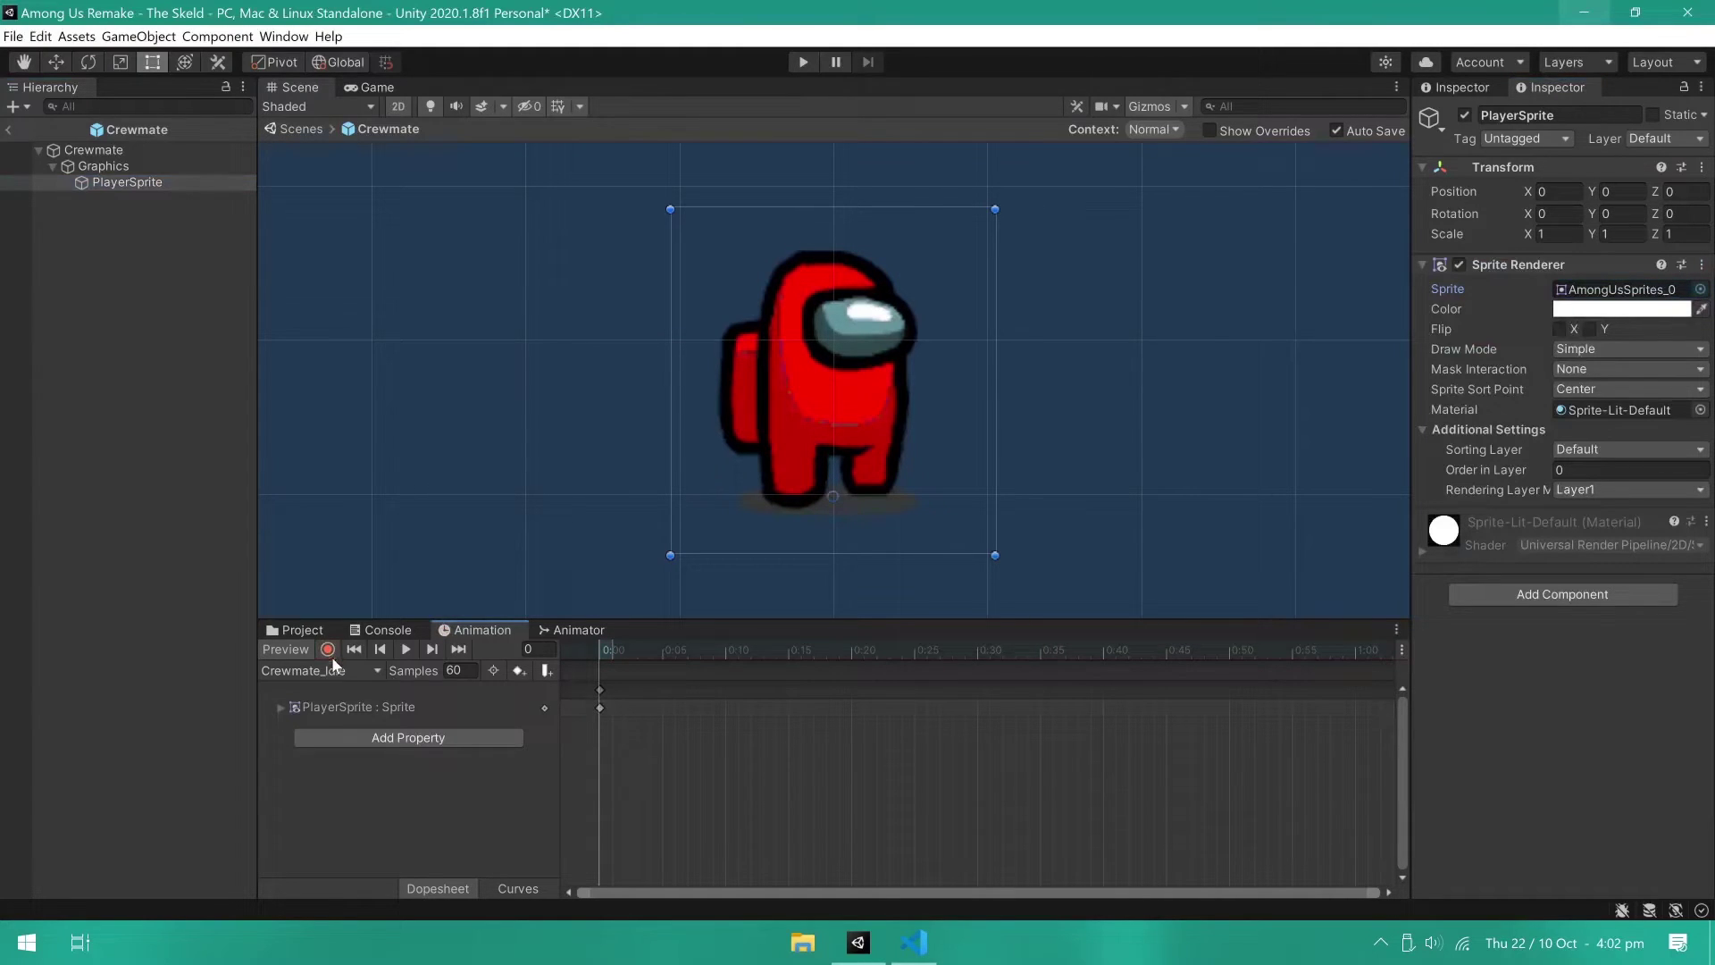
Step: Create a Crewmate_Walk clip at 16 samples, keying AmongUsSprites_4 as its first sprite
left_click(339, 672)
left_click(366, 708)
type("Crewmate_Walk")
key("Return")
left_click(328, 649)
left_click(454, 670)
type("16")
key("Return")
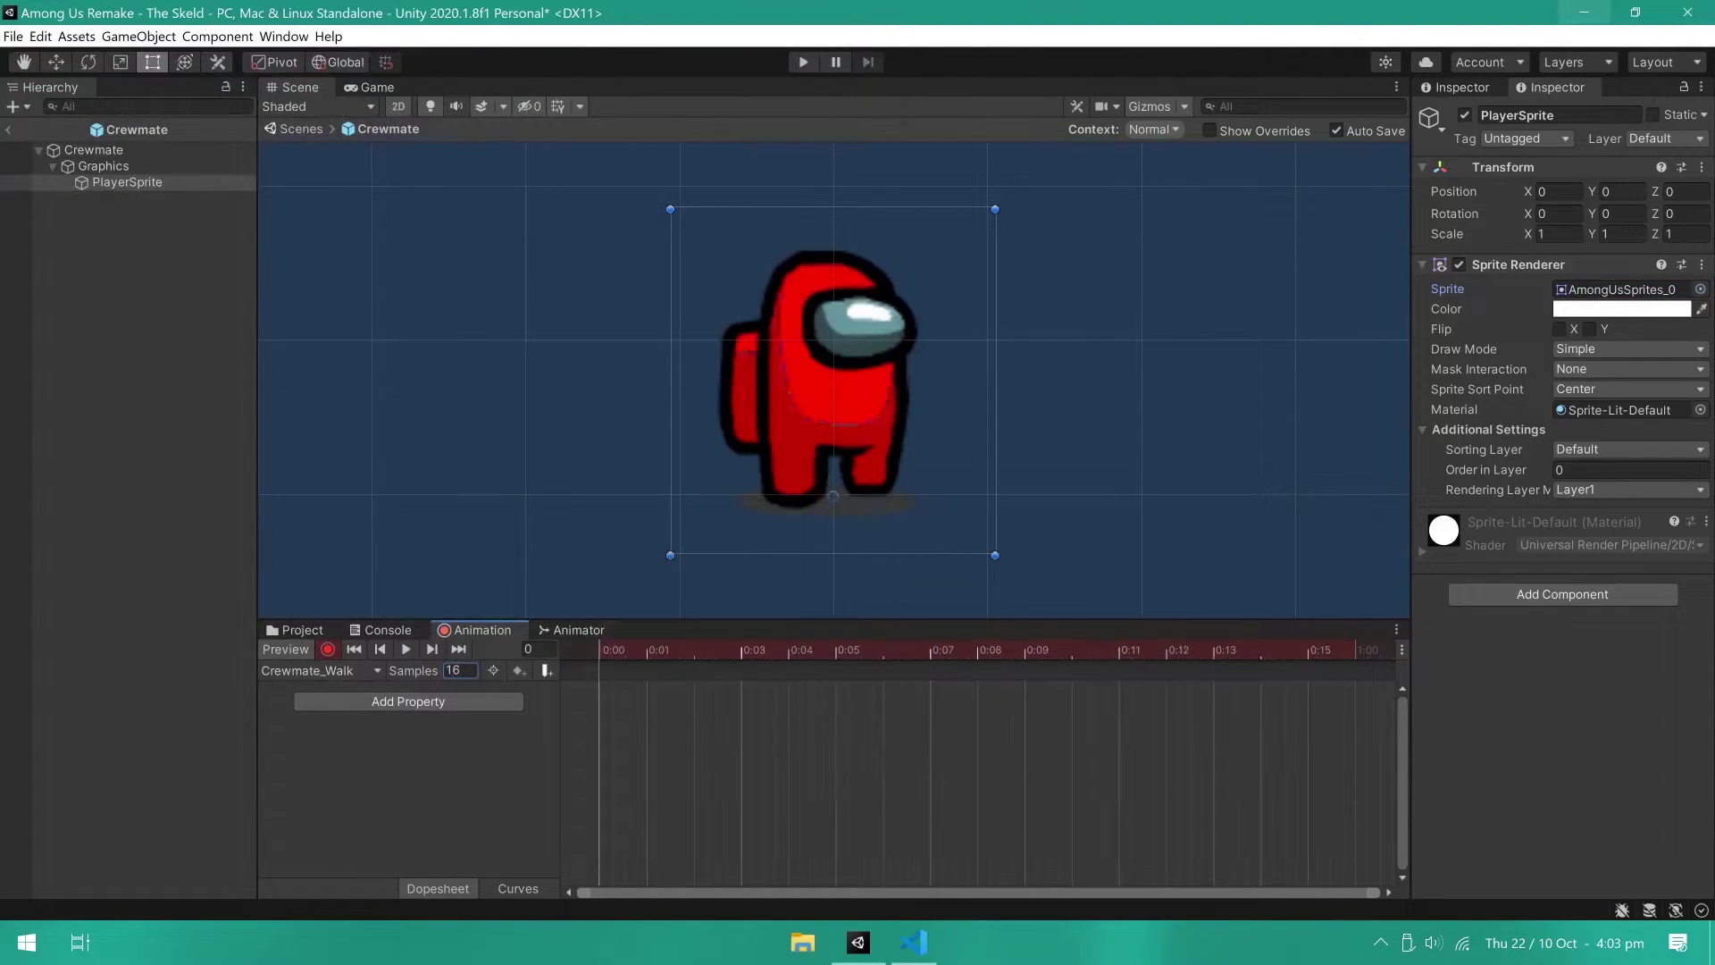
left_click(1700, 289)
left_click(1416, 404)
left_click(1416, 418)
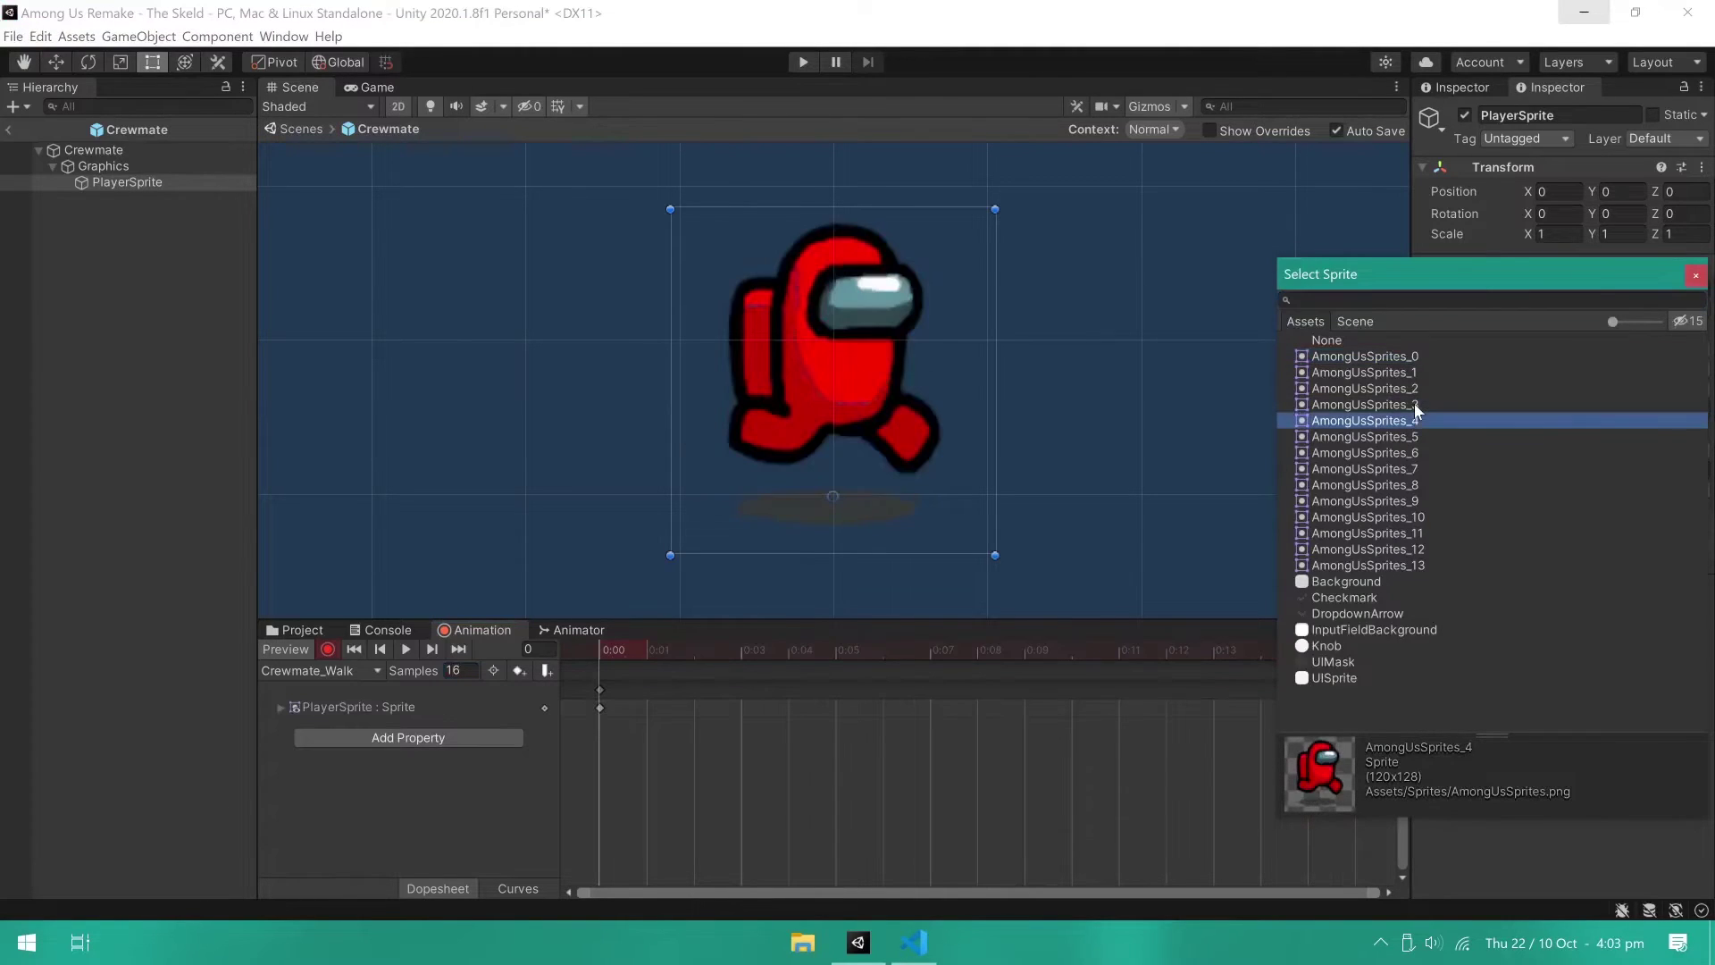
key("Return")
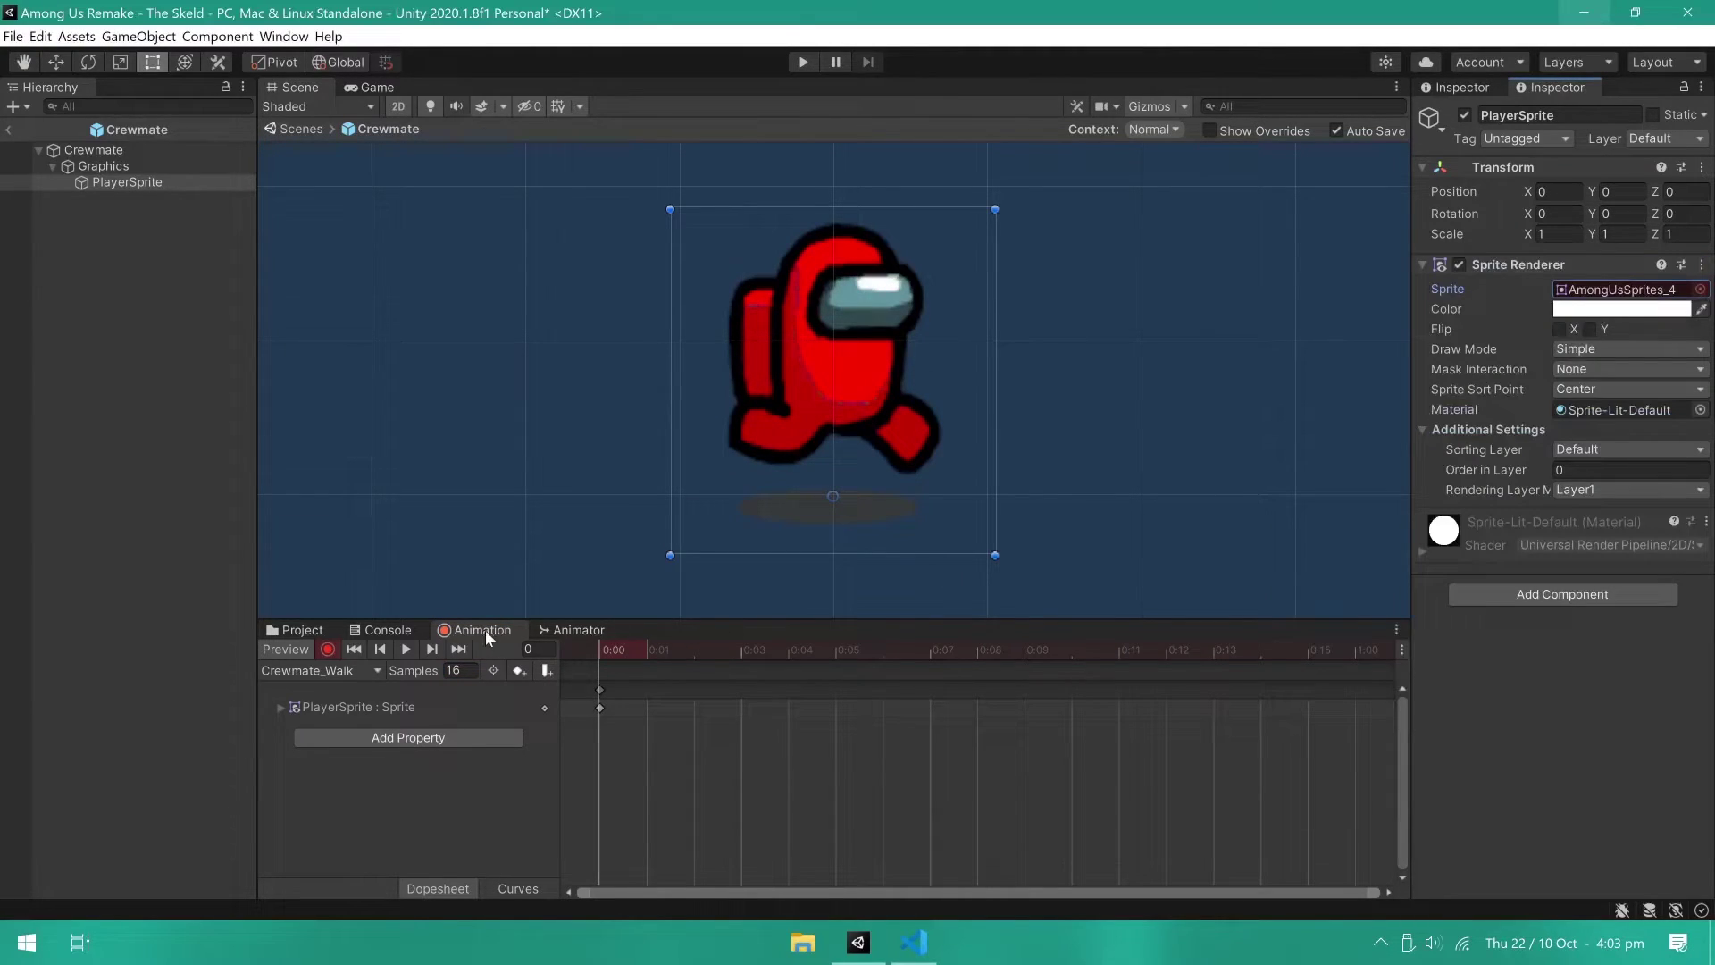
Step: Drop sprites AmongUsSprites_4 through AmongUsSprites_13 onto the walk timeline as ten keyframes
left_click_drag(485, 630, 489, 586)
left_click(522, 670)
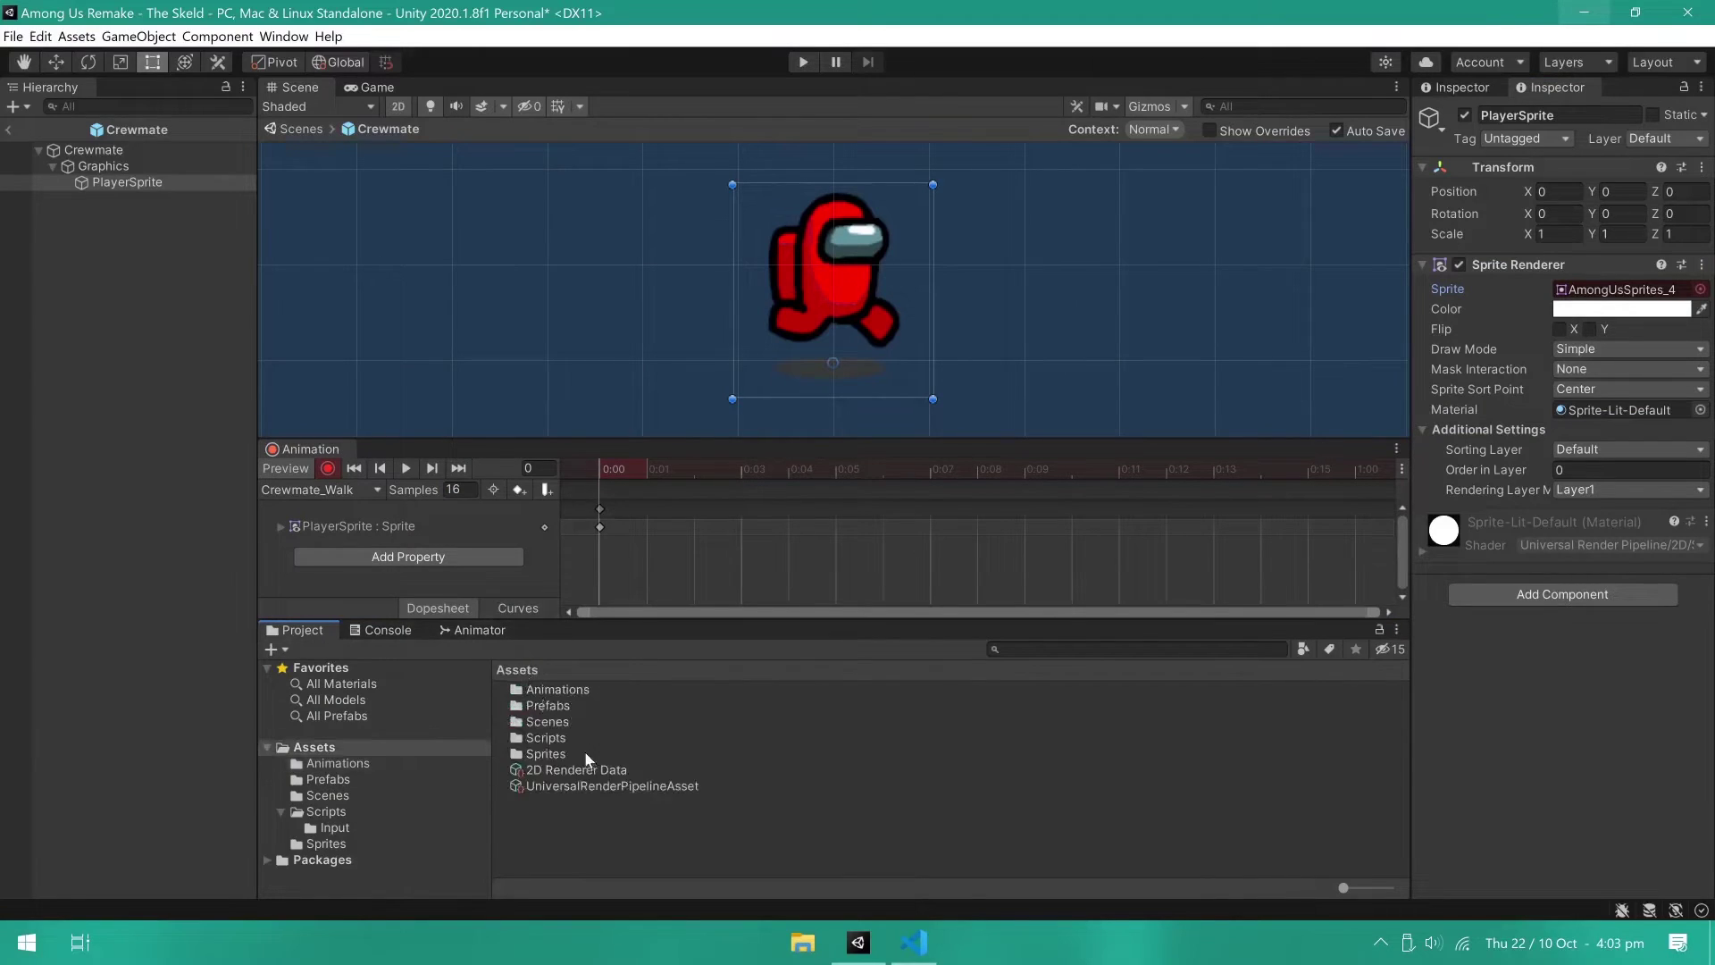
double_click(546, 754)
left_click(647, 766)
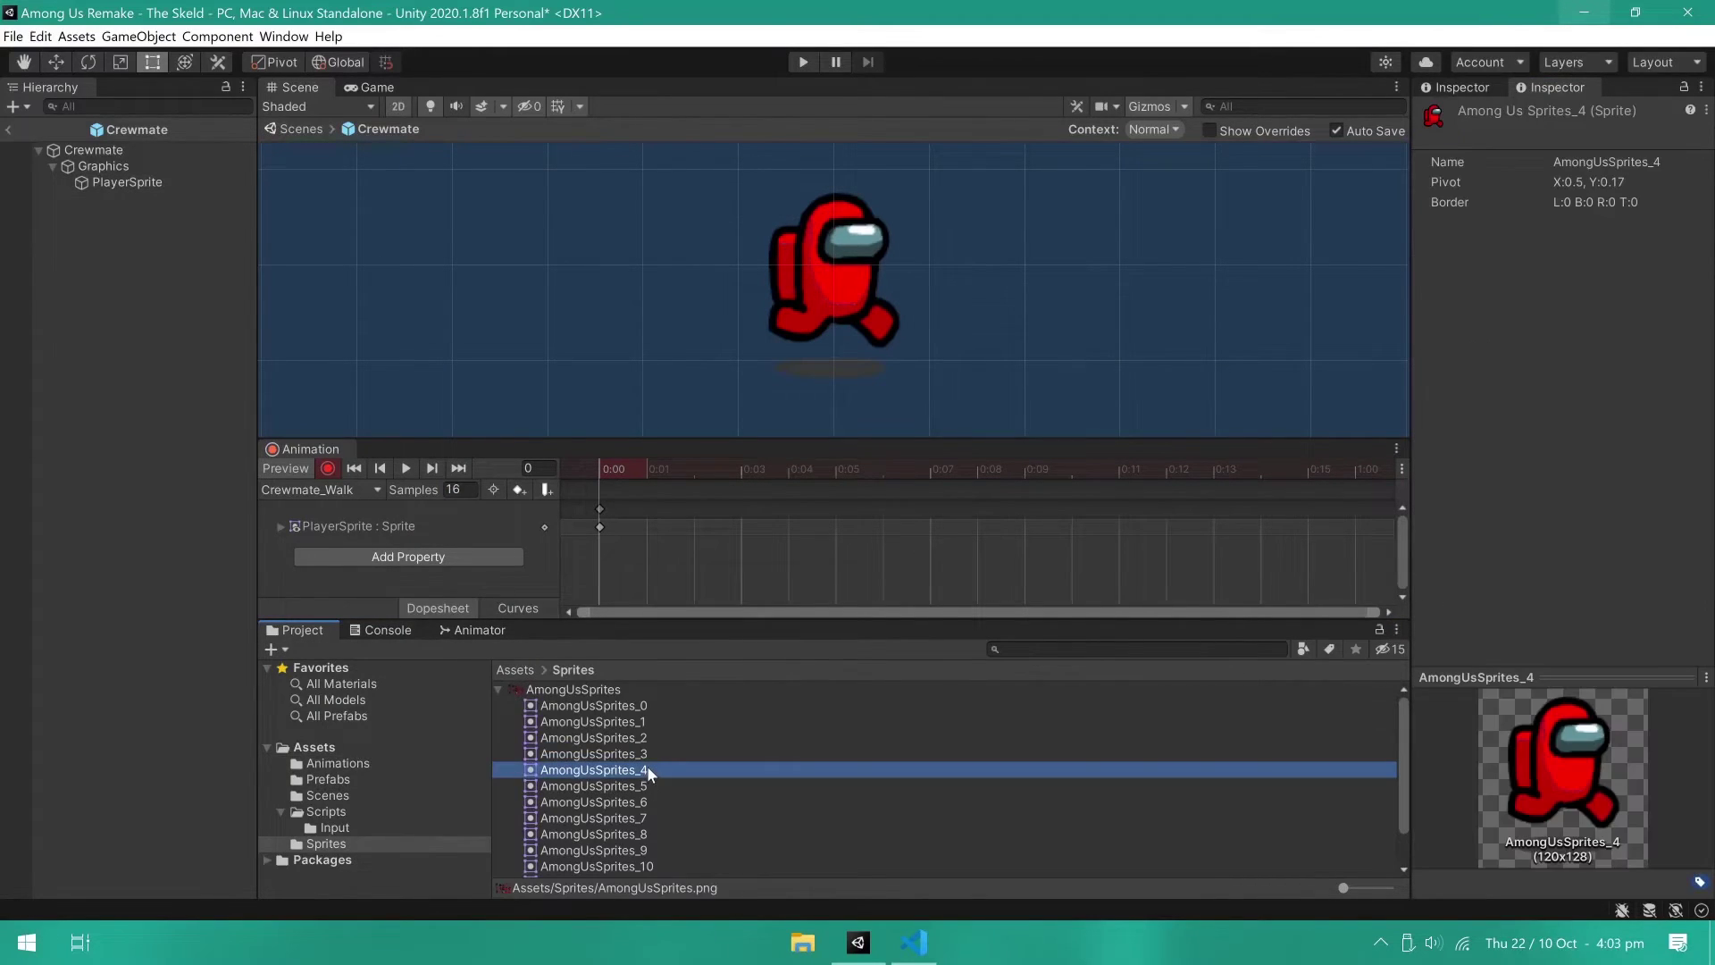
scroll(644, 804, "down", 2)
left_click(641, 865, "shift")
left_click_drag(623, 732, 597, 527)
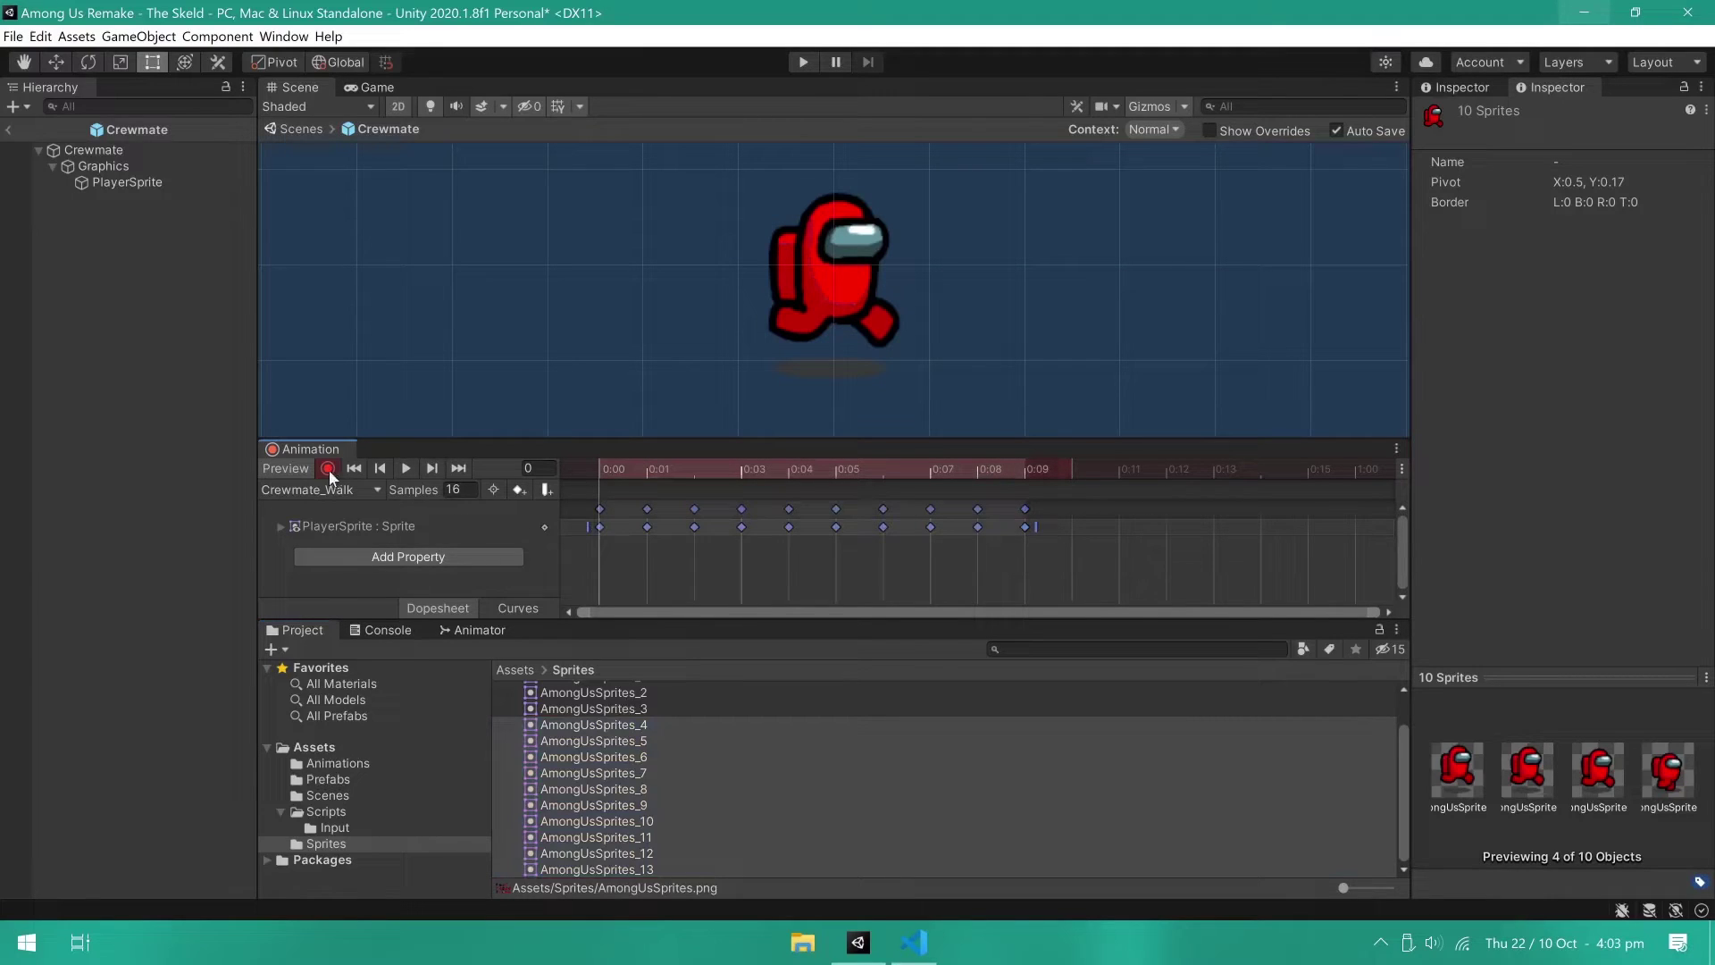
left_click_drag(308, 449, 457, 629)
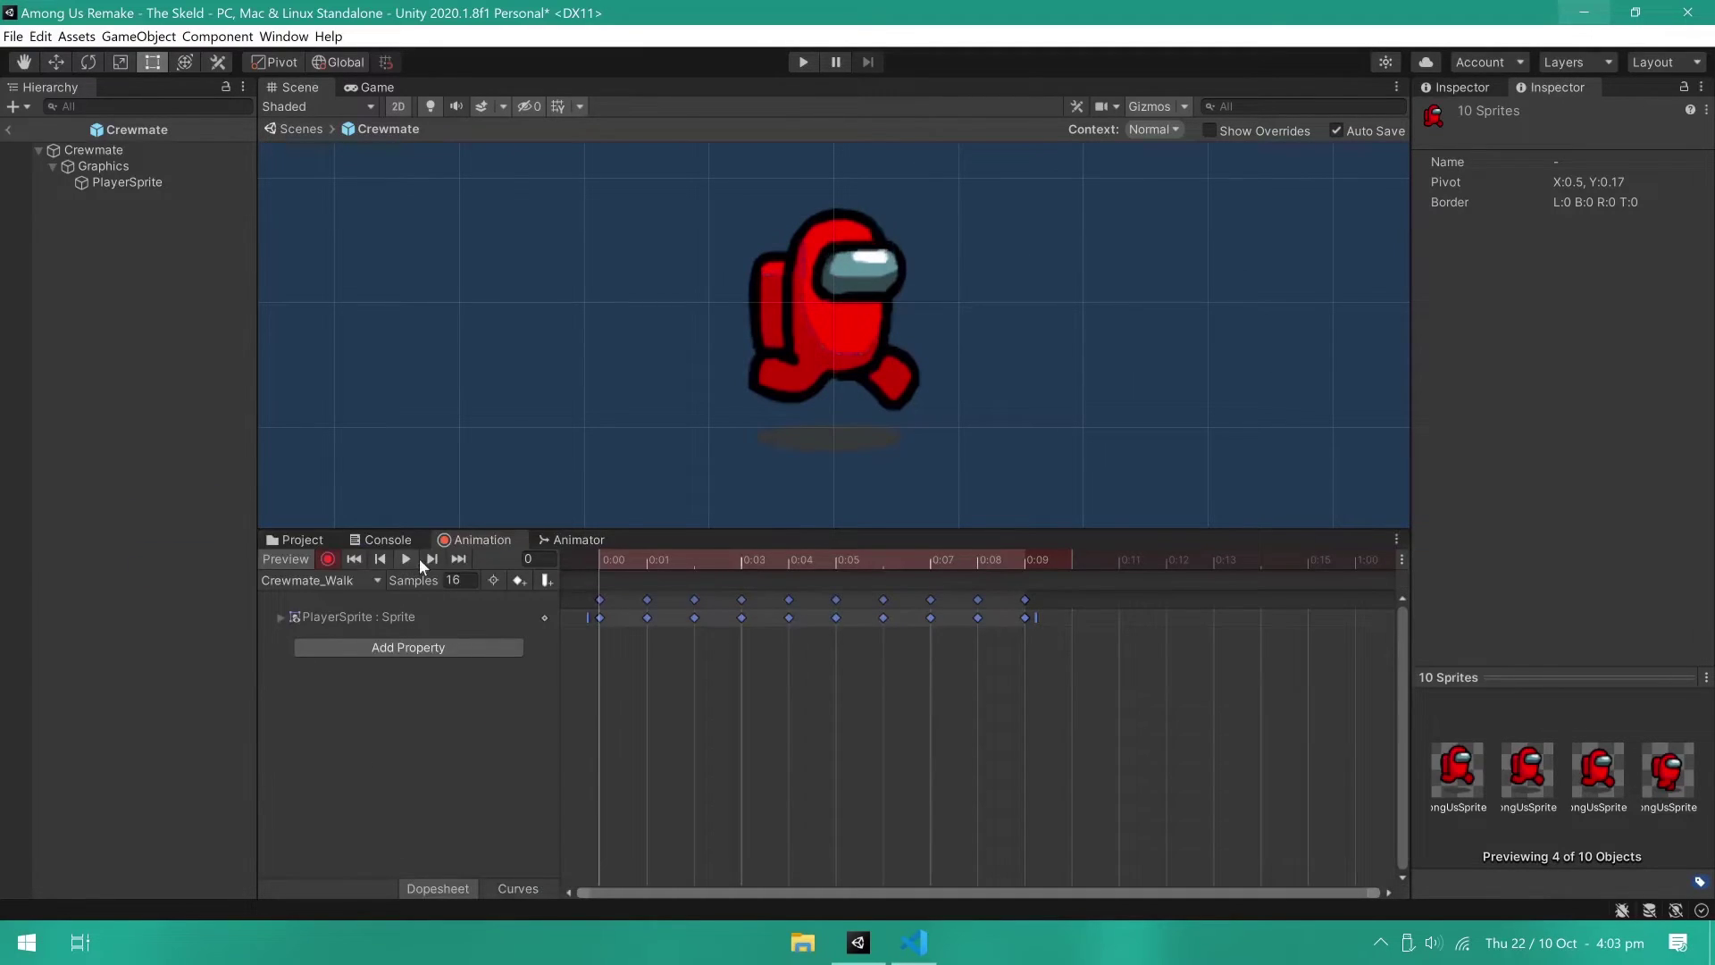
Step: Create a Crewmate_Ghost clip with PlayerSprite keyed to AmongUsSprites_3
left_click(359, 579)
left_click(388, 644)
type("Crewmate_Ghost")
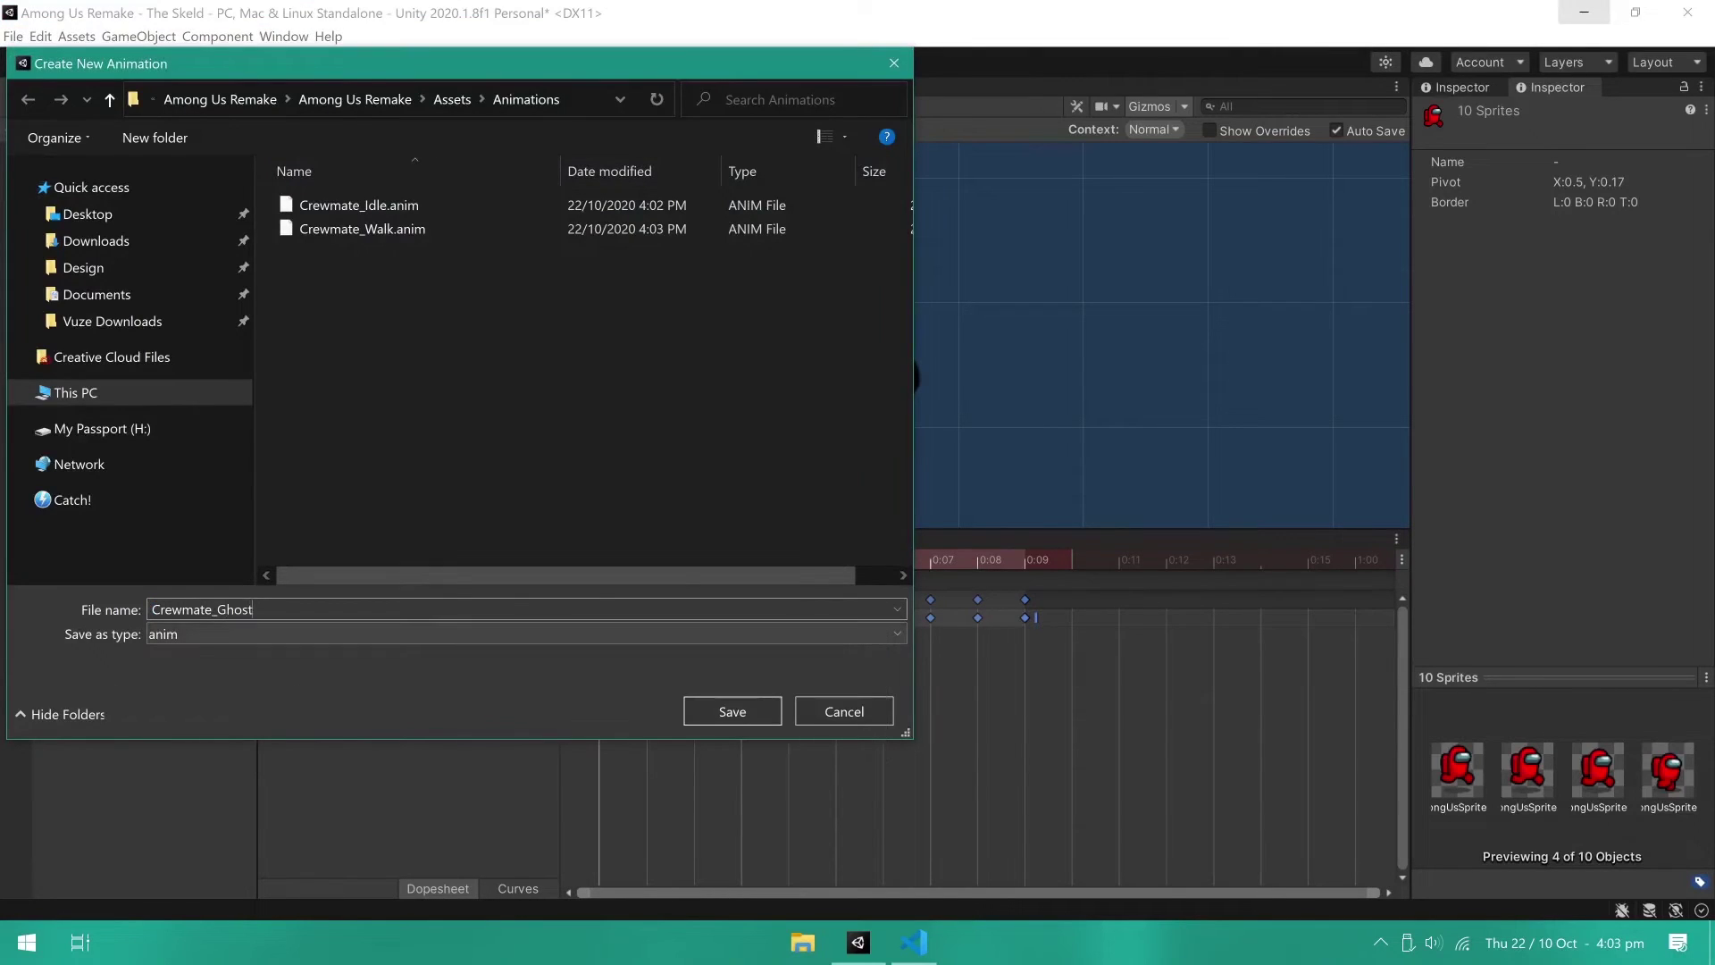
key("Return")
left_click(327, 559)
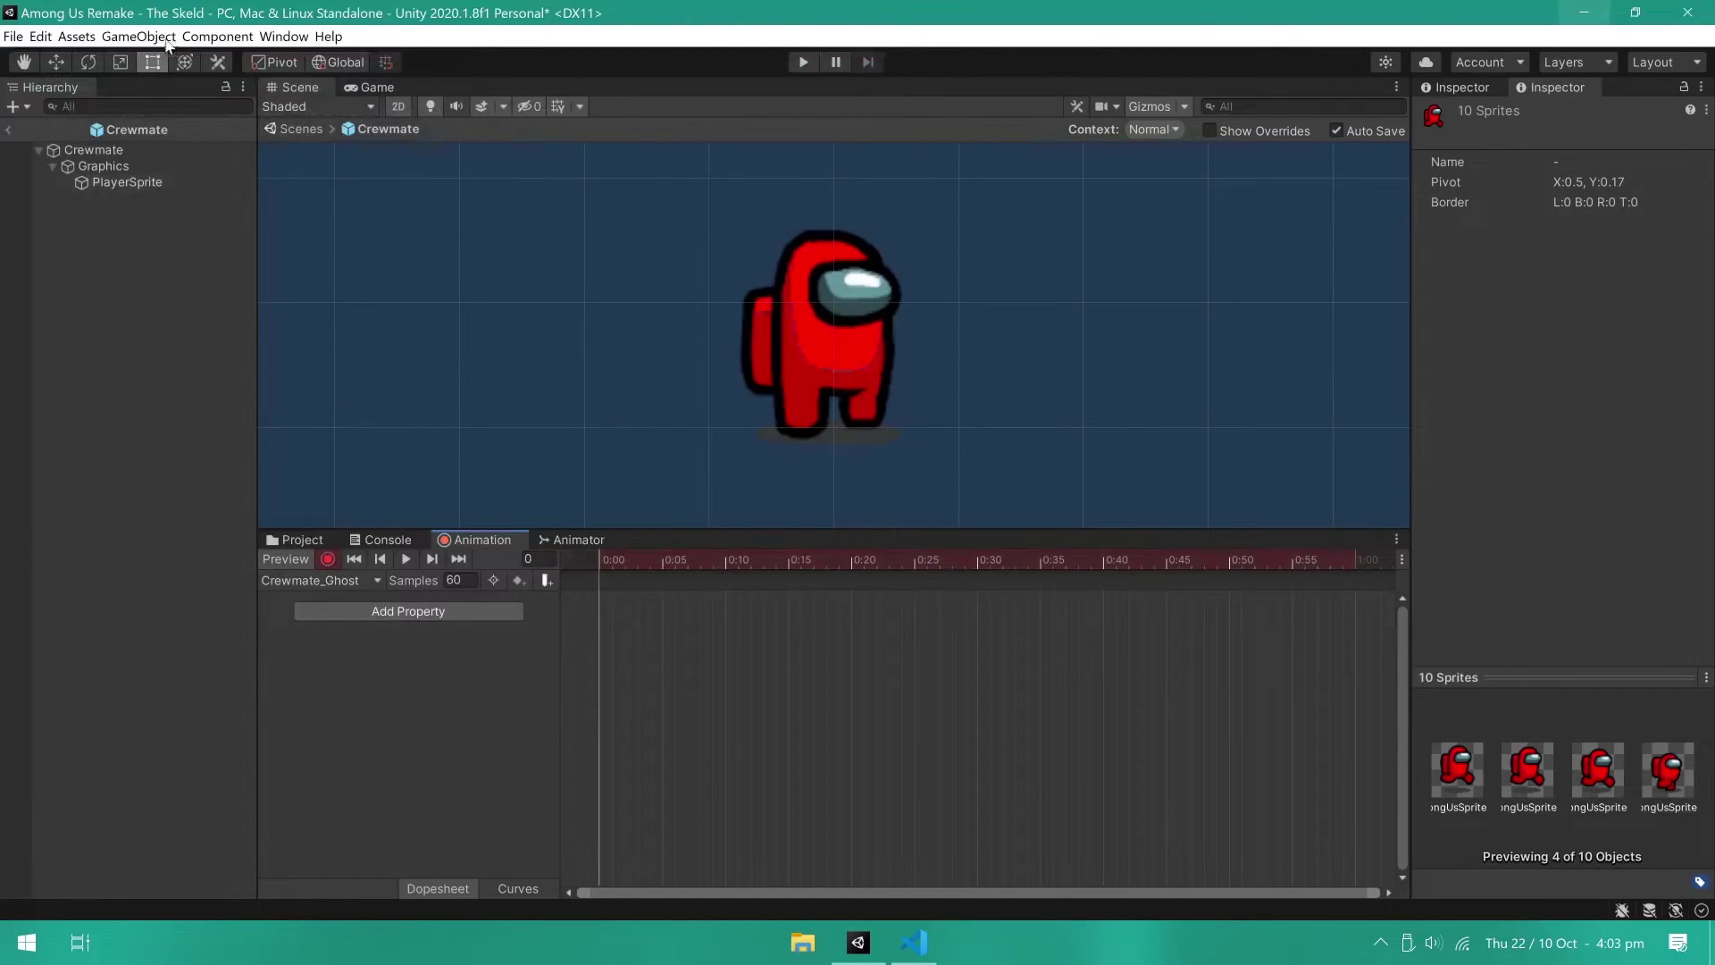
left_click(110, 180)
left_click(1700, 290)
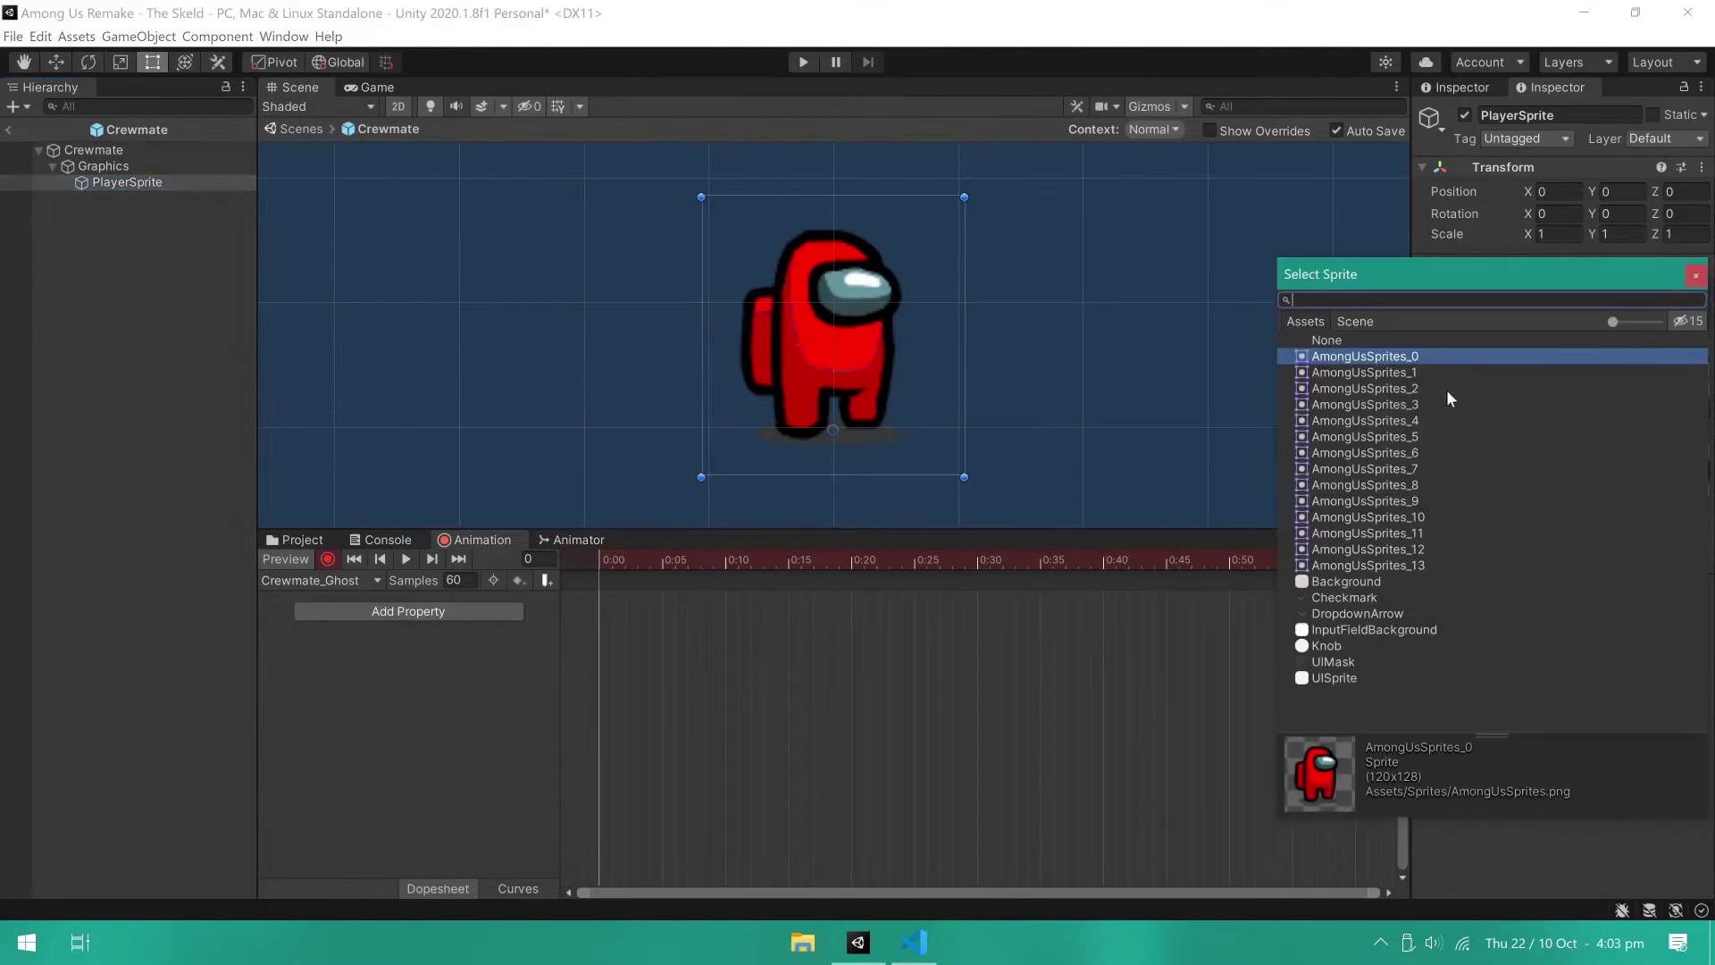
left_click(1434, 373)
double_click(1439, 388)
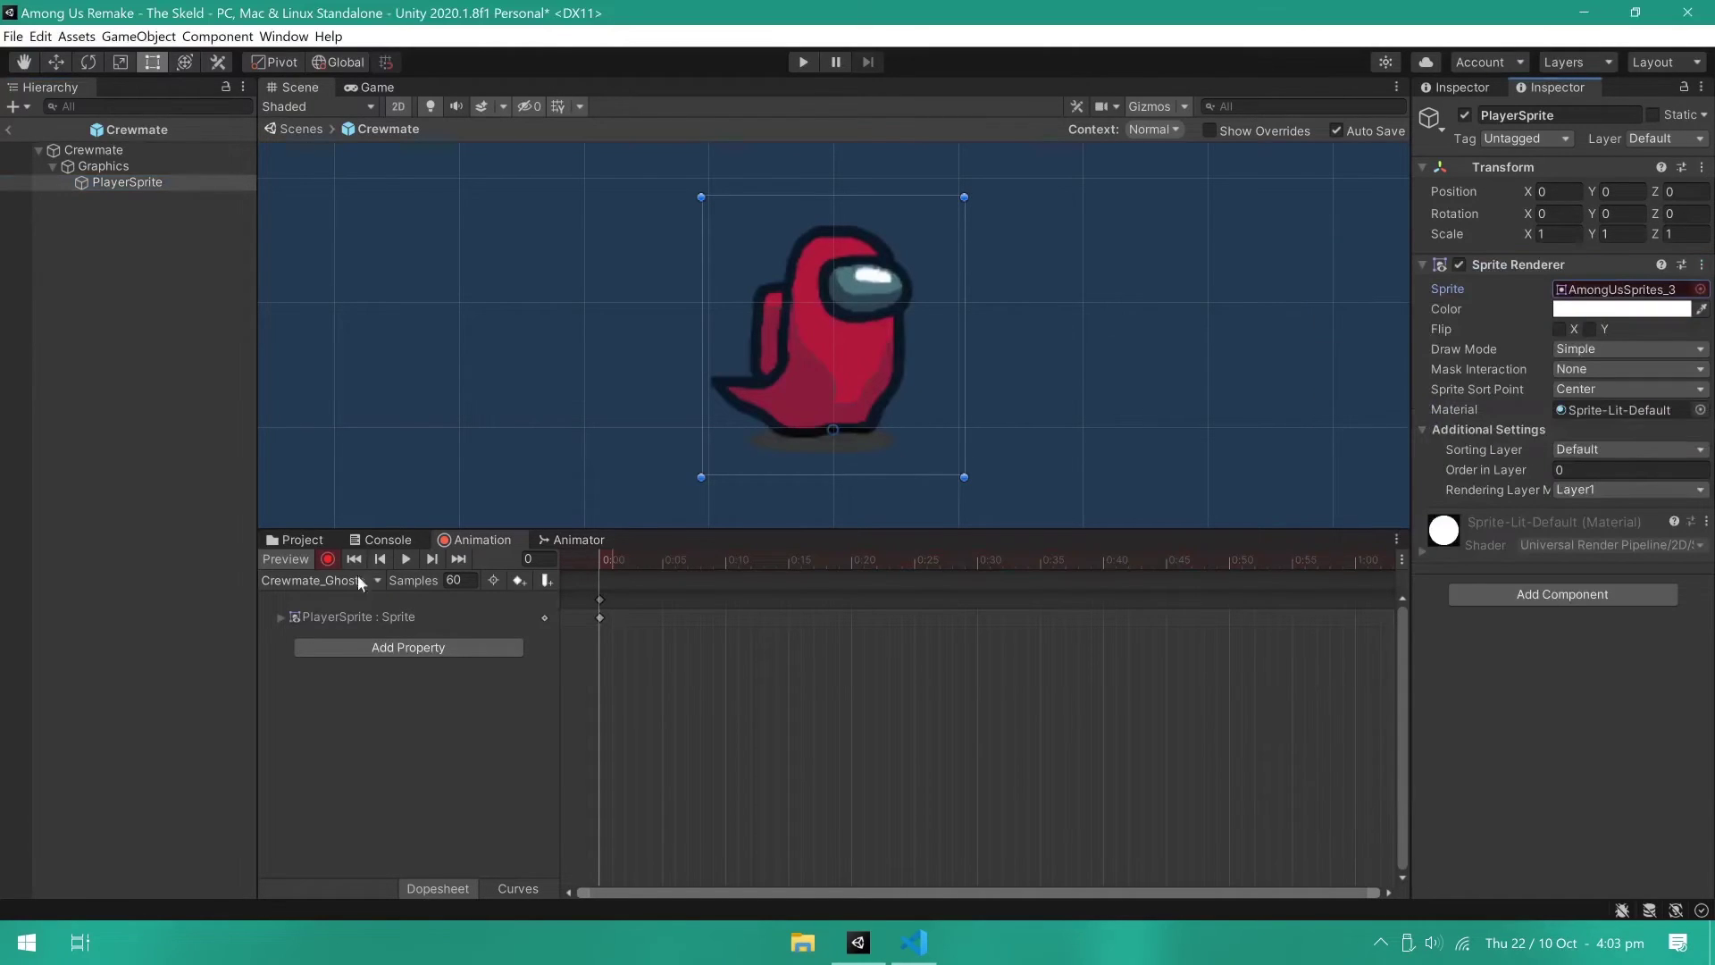
left_click(328, 560)
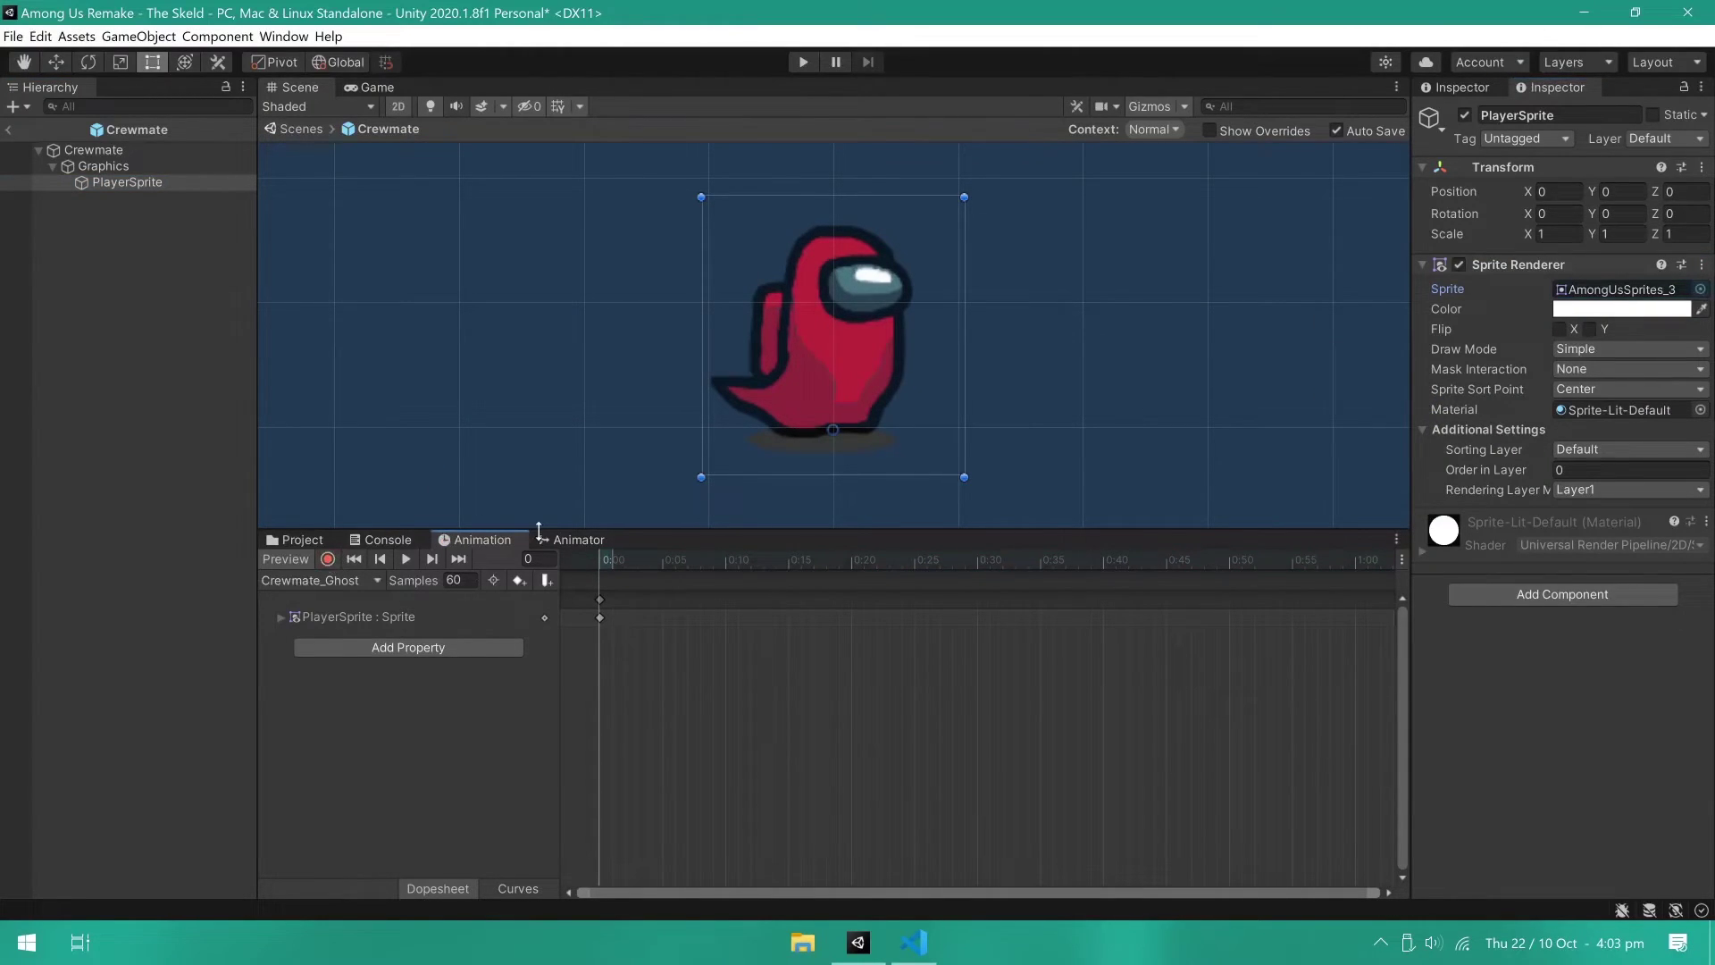
left_click(112, 167)
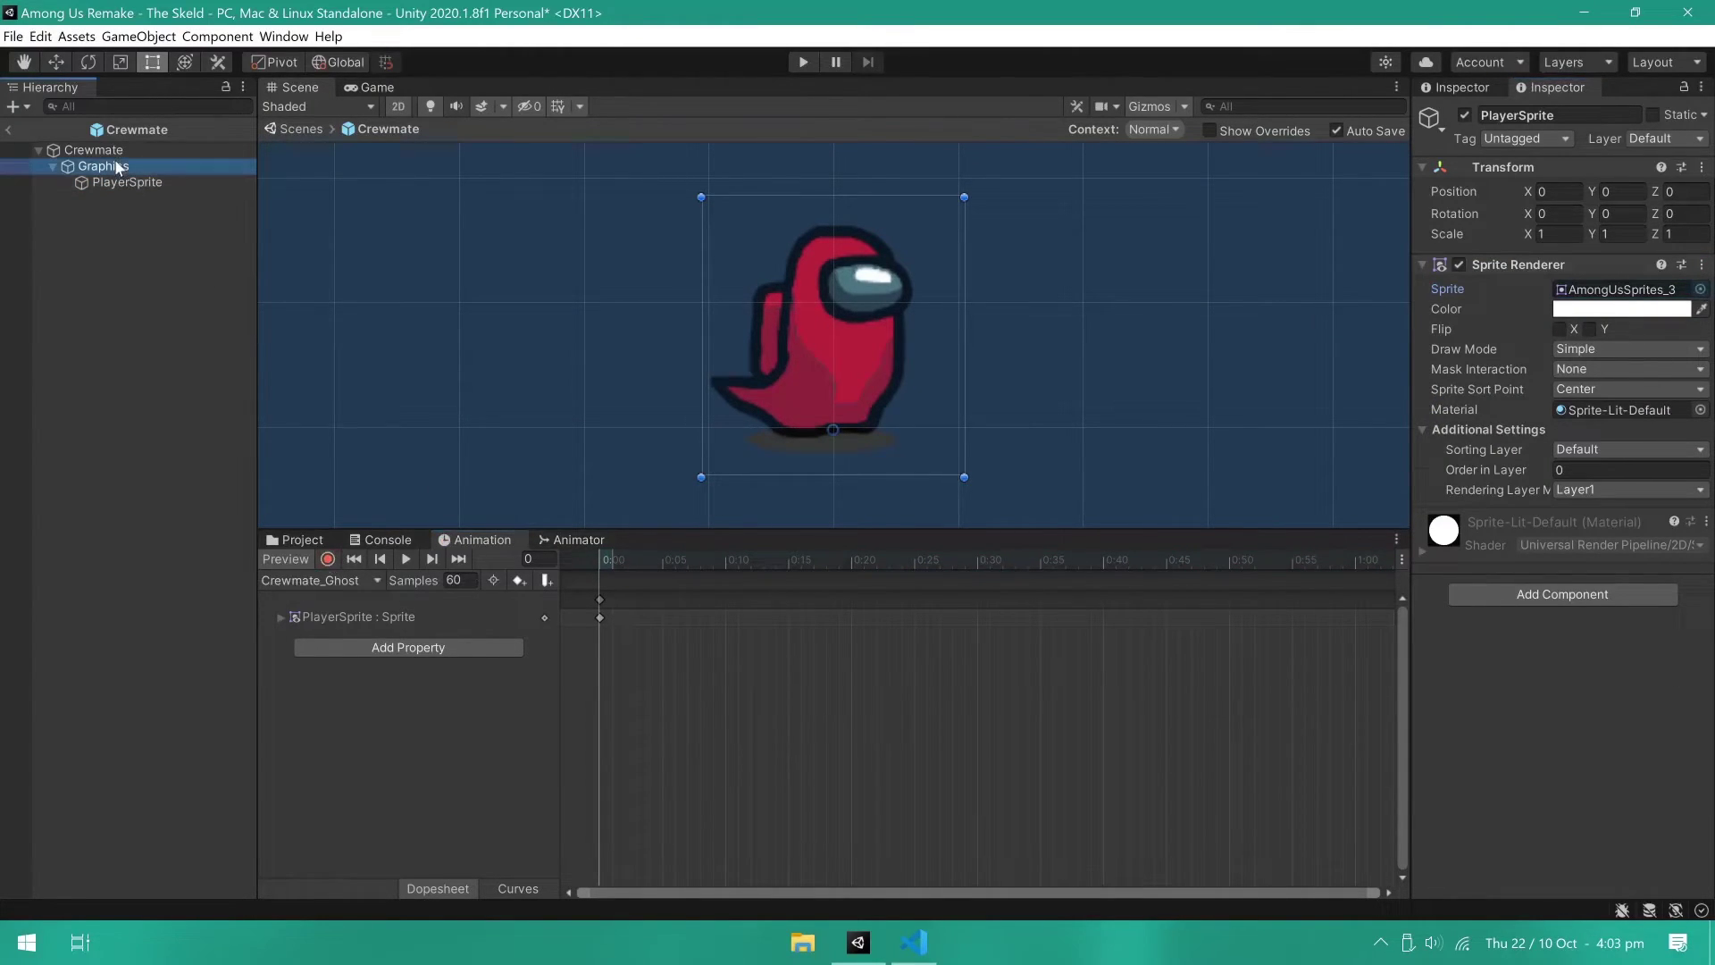
Step: Show the crewmate's Animator graph and arrange Idle, Walk and Ghost states beside Entry
left_click(573, 539)
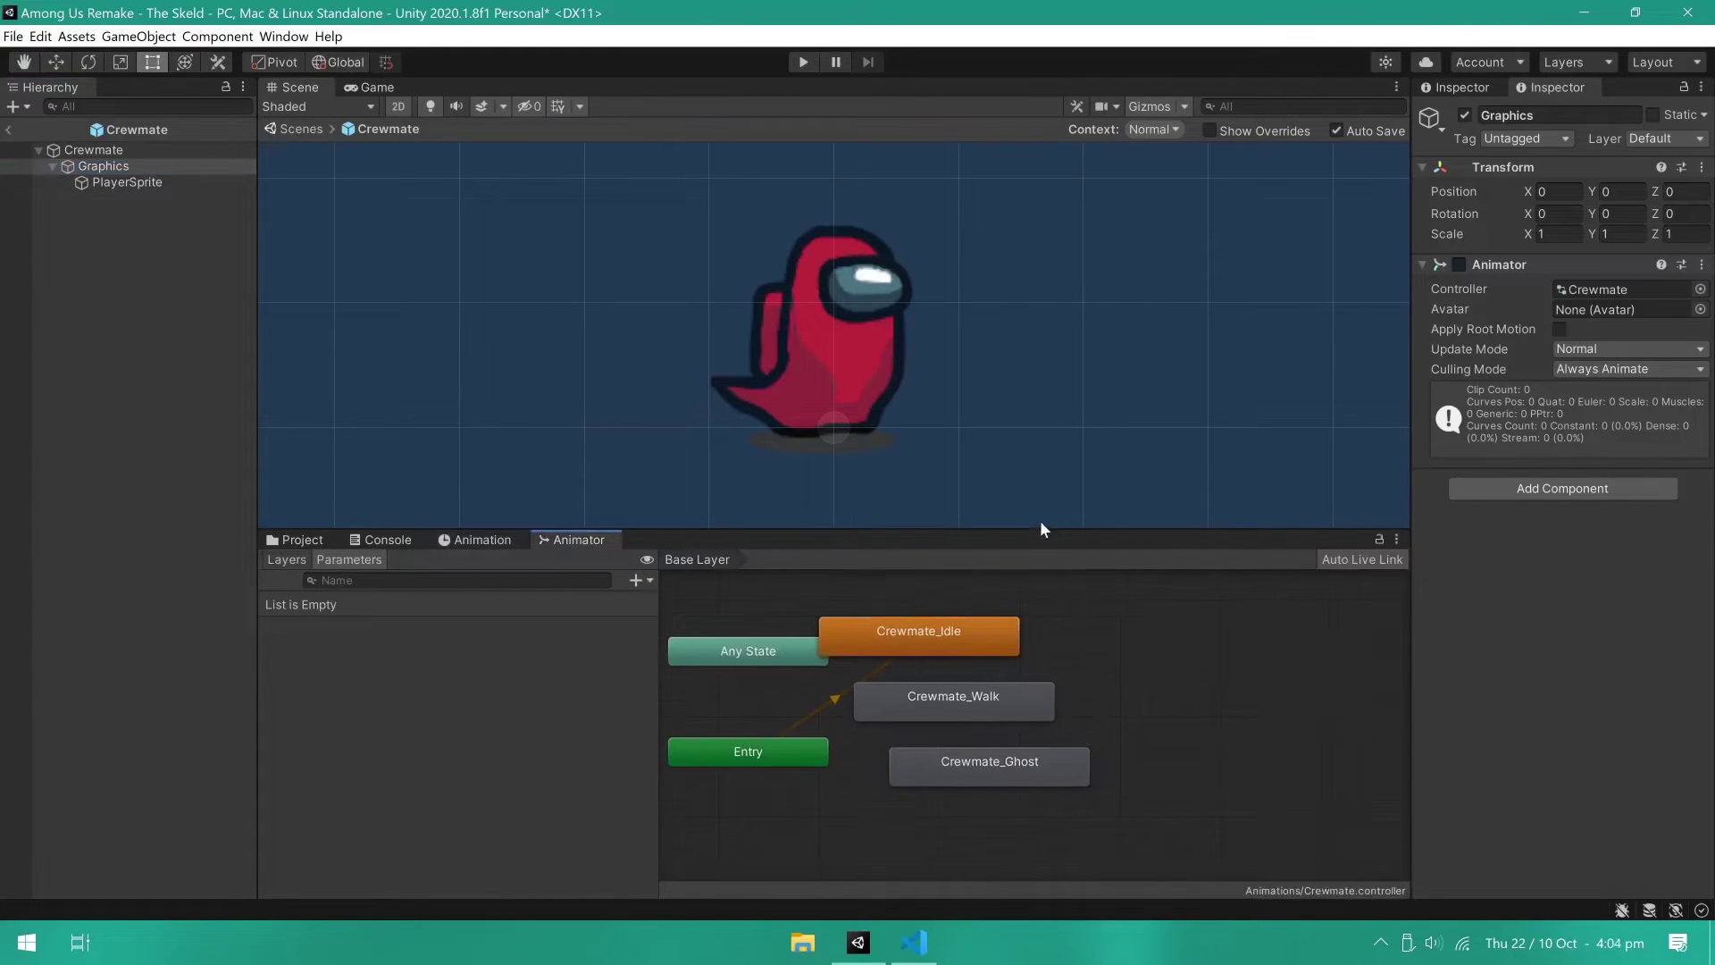
left_click_drag(1040, 529, 1063, 325)
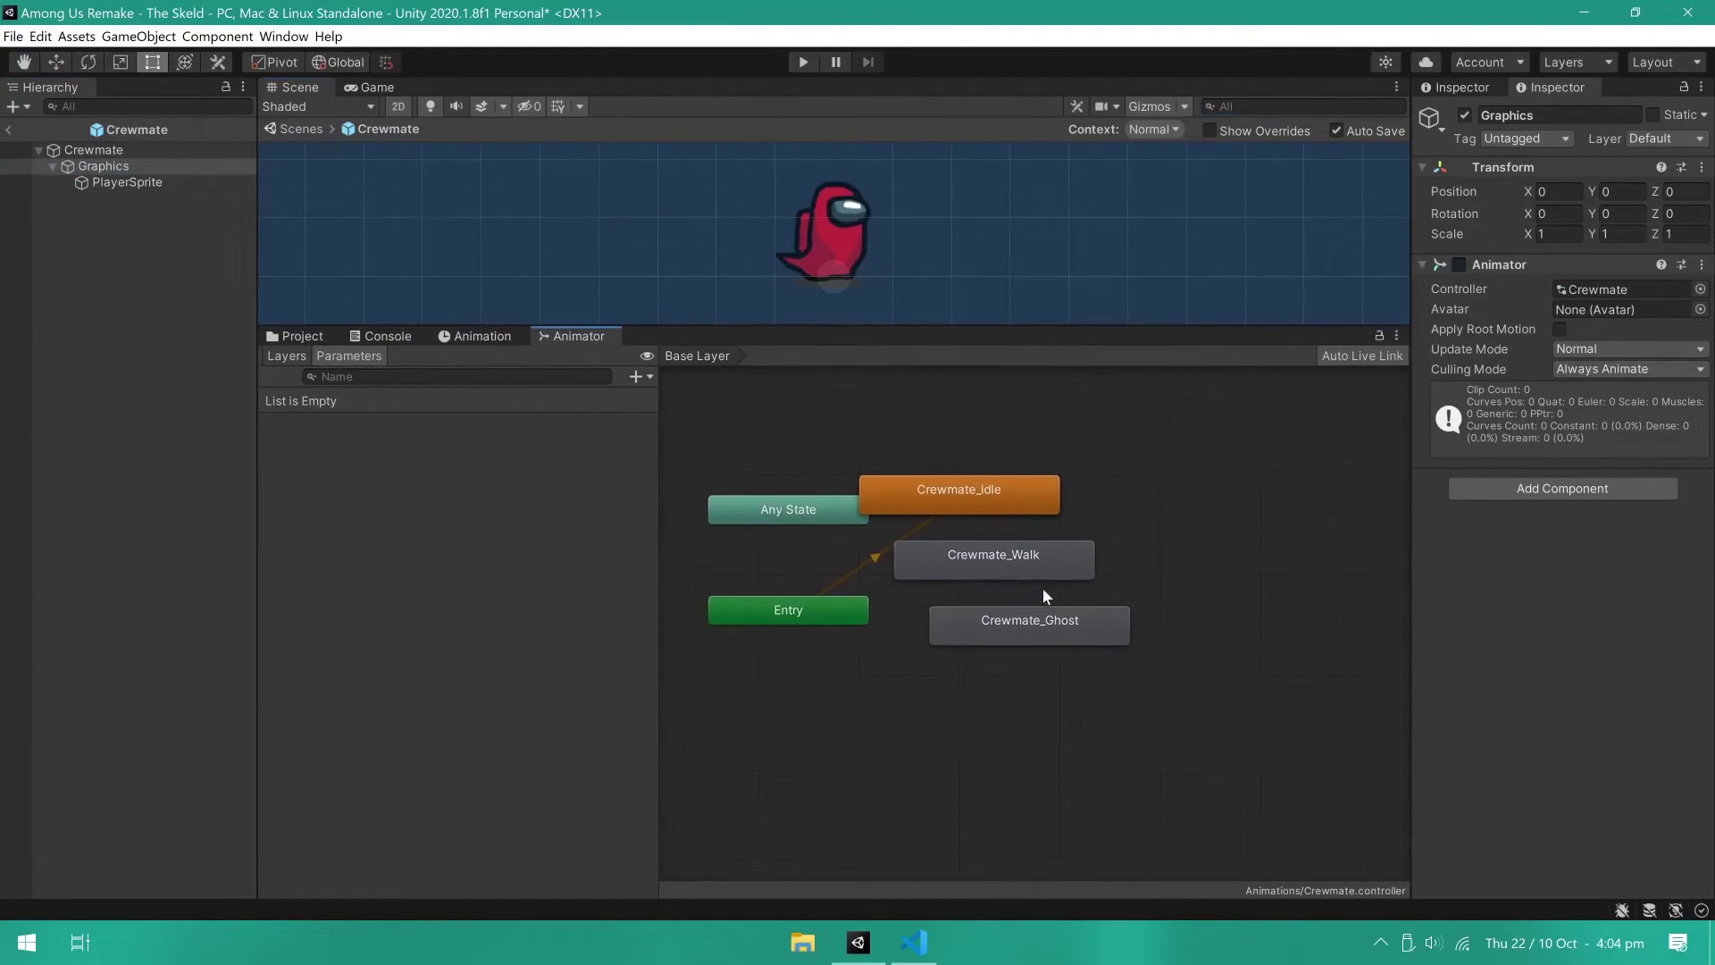
left_click_drag(1043, 621, 1284, 585)
left_click_drag(1034, 554, 1170, 469)
left_click_drag(996, 508, 1070, 625)
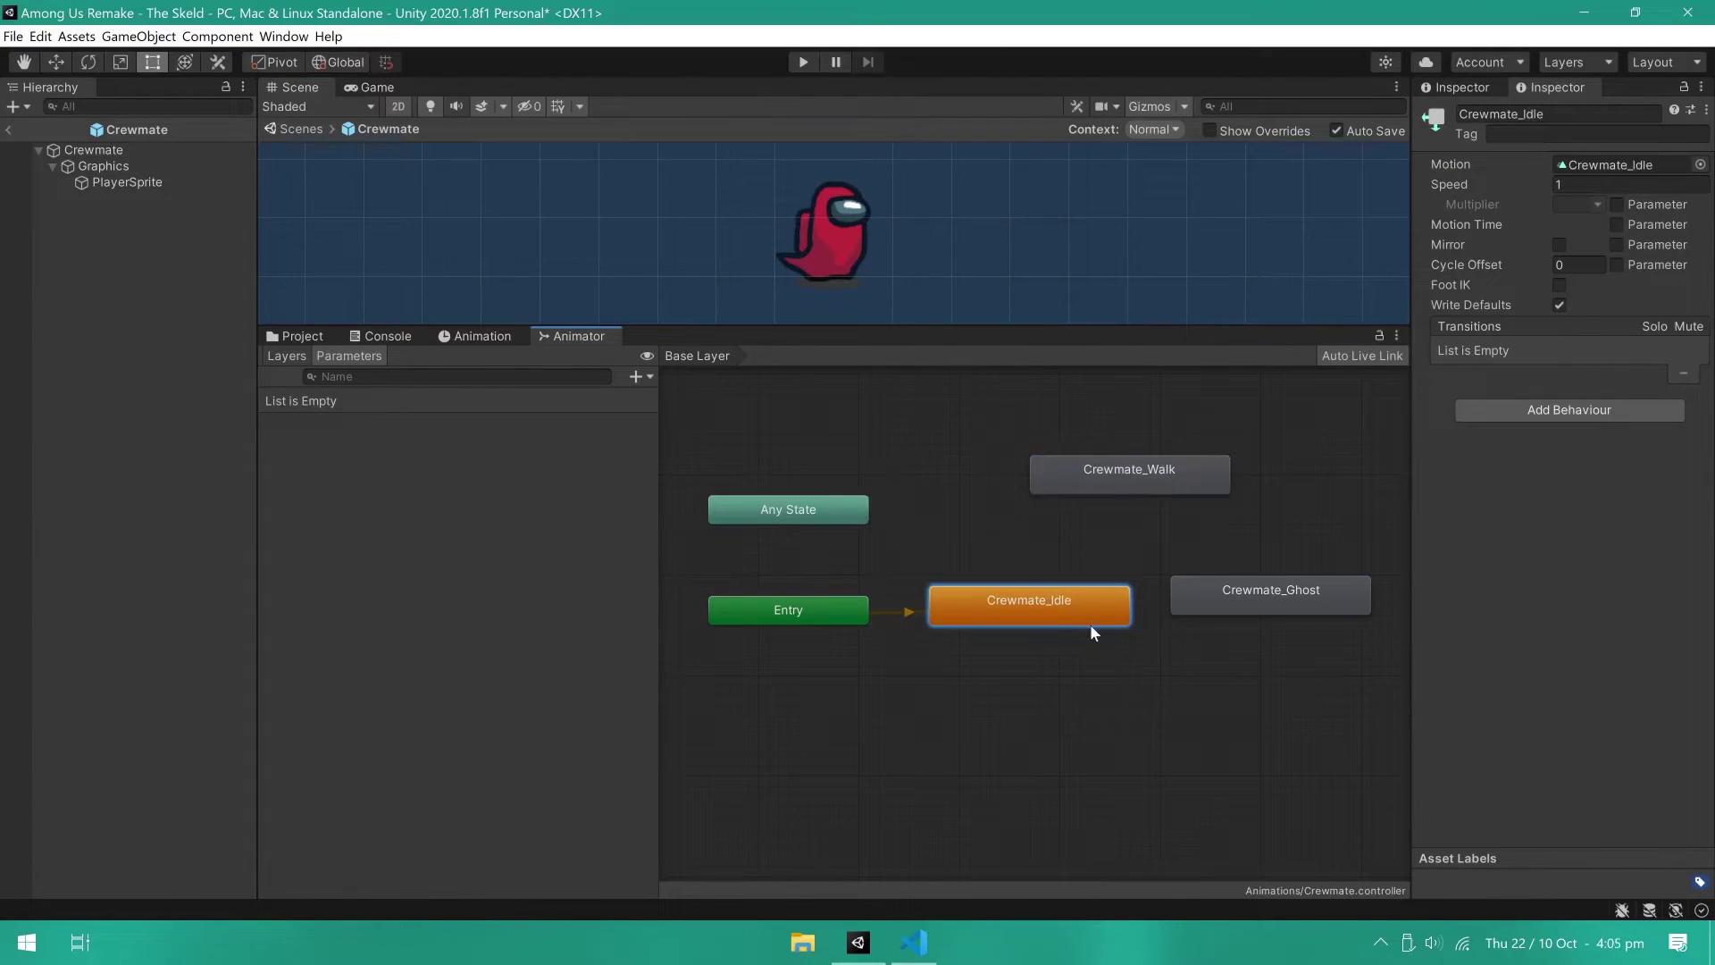
left_click_drag(1261, 599, 1192, 613)
left_click_drag(1076, 480, 1106, 512)
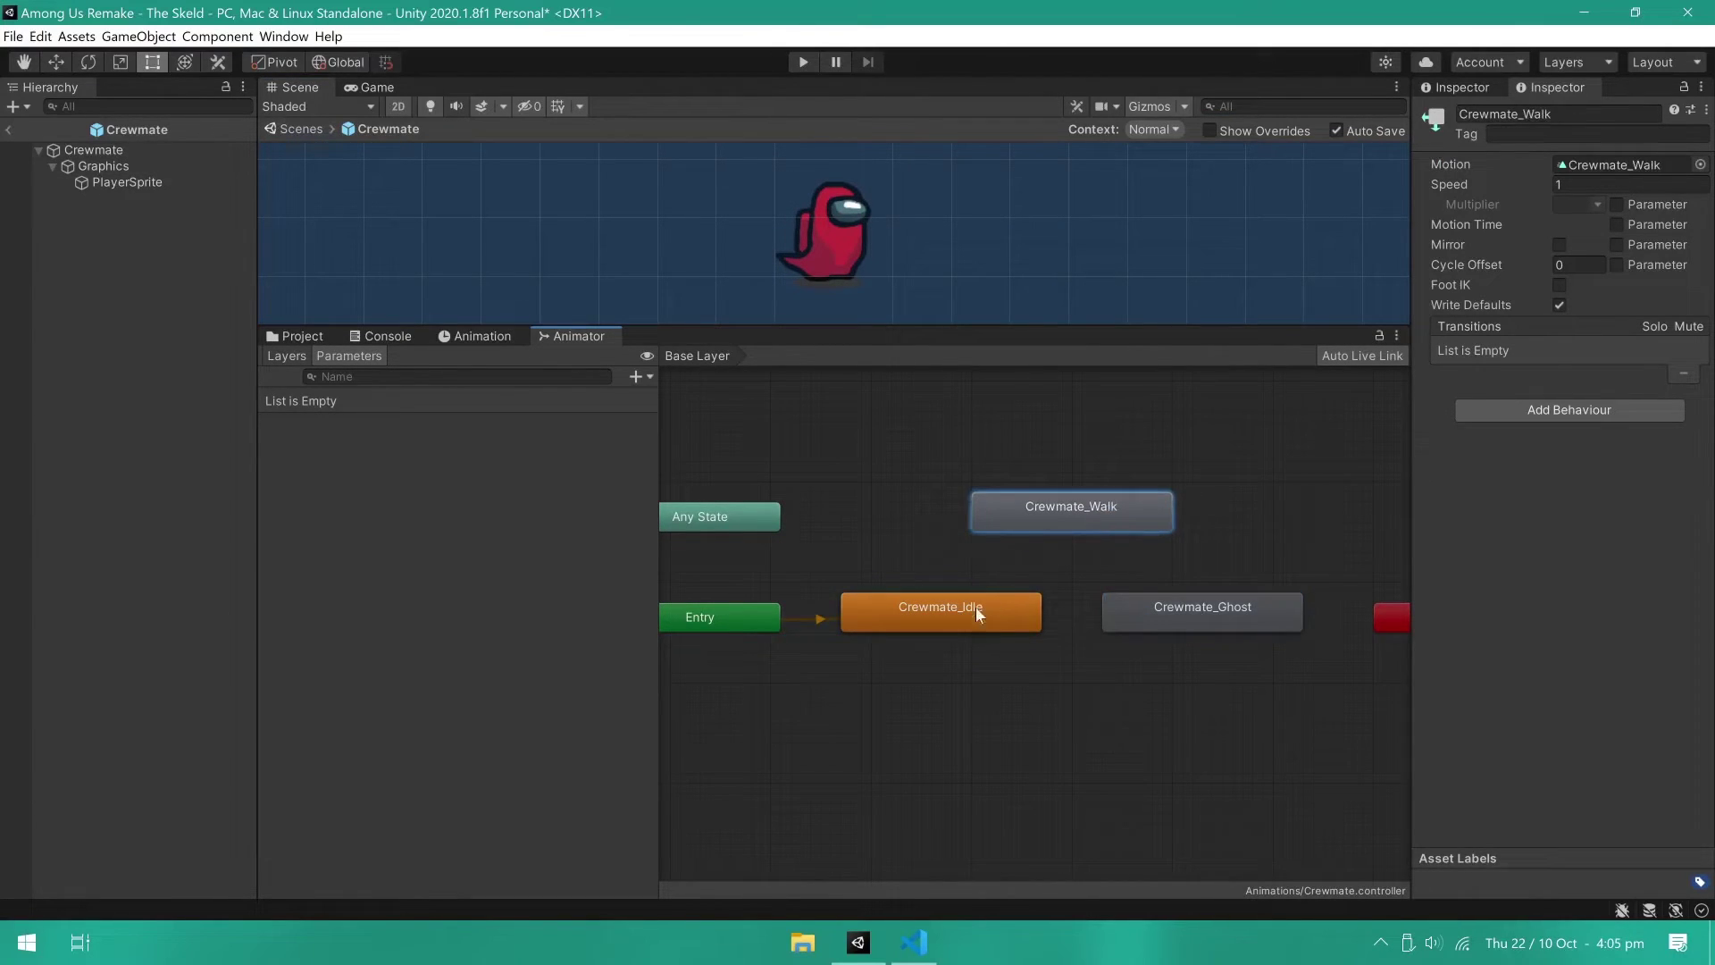
Step: Create transitions from Crewmate_Idle to Crewmate_Walk and back
right_click(958, 617)
left_click(992, 625)
left_click(1071, 520)
right_click(1107, 509)
left_click(1129, 529)
left_click(1006, 615)
Step: Create transitions from Crewmate_Idle and Crewmate_Walk to Crewmate_Ghost
right_click(1000, 613)
left_click(1025, 628)
left_click(1153, 610)
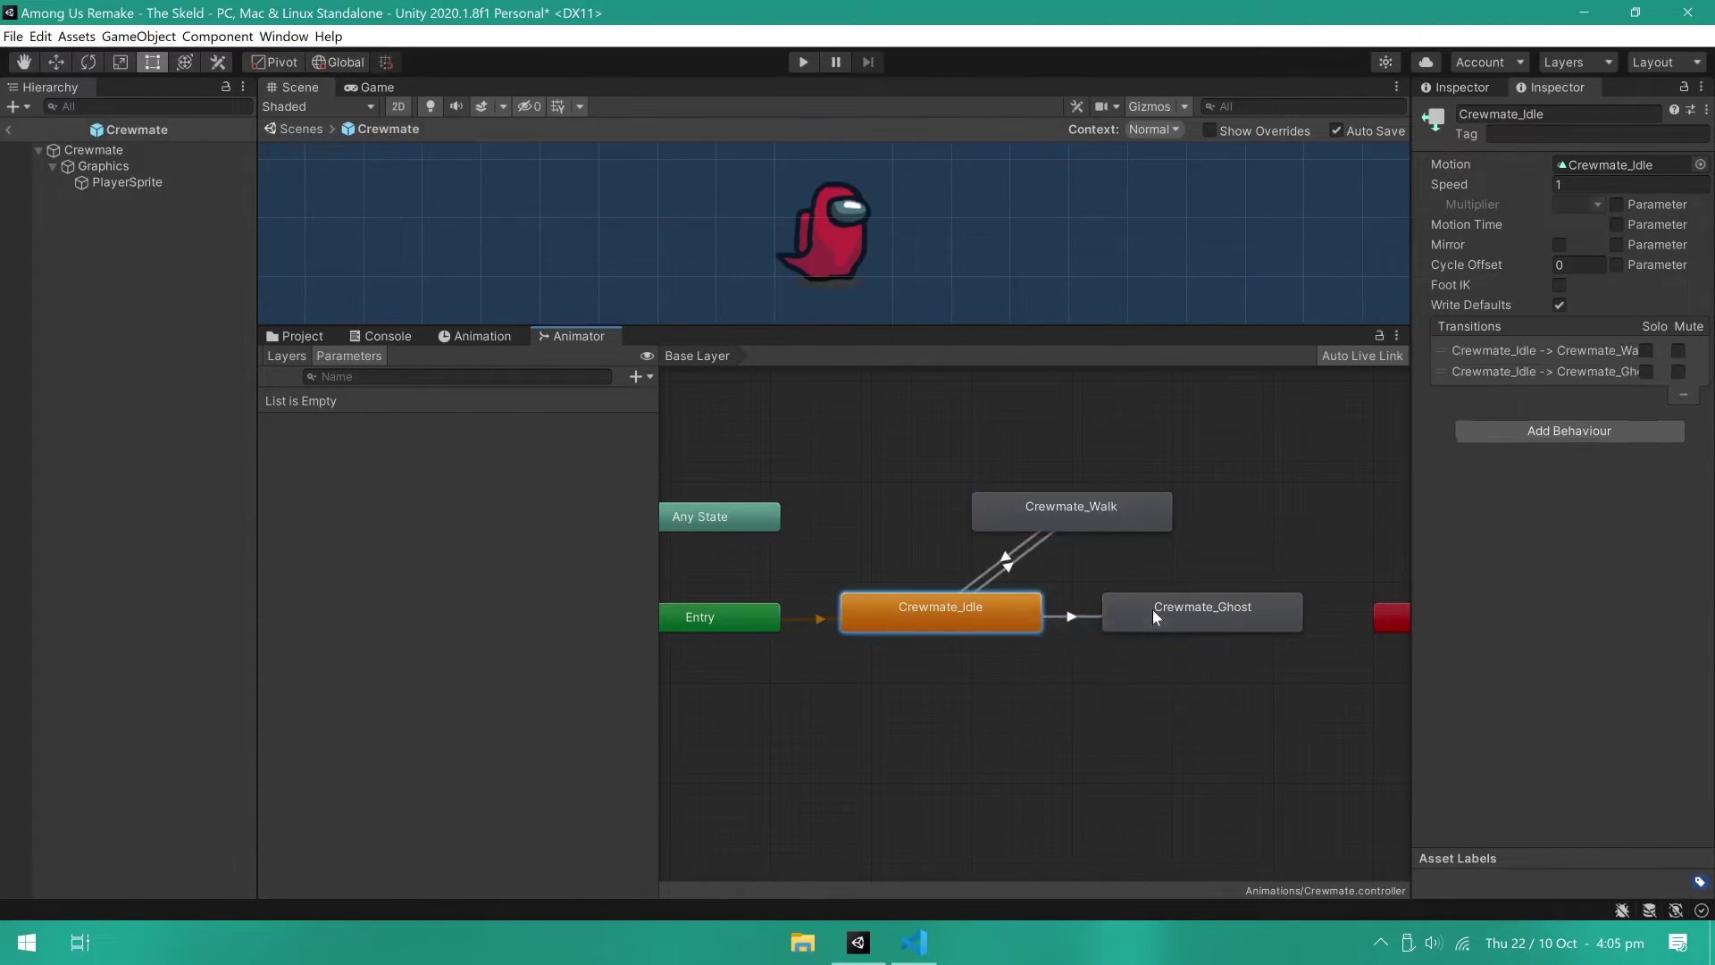
right_click(1124, 531)
left_click(1153, 534)
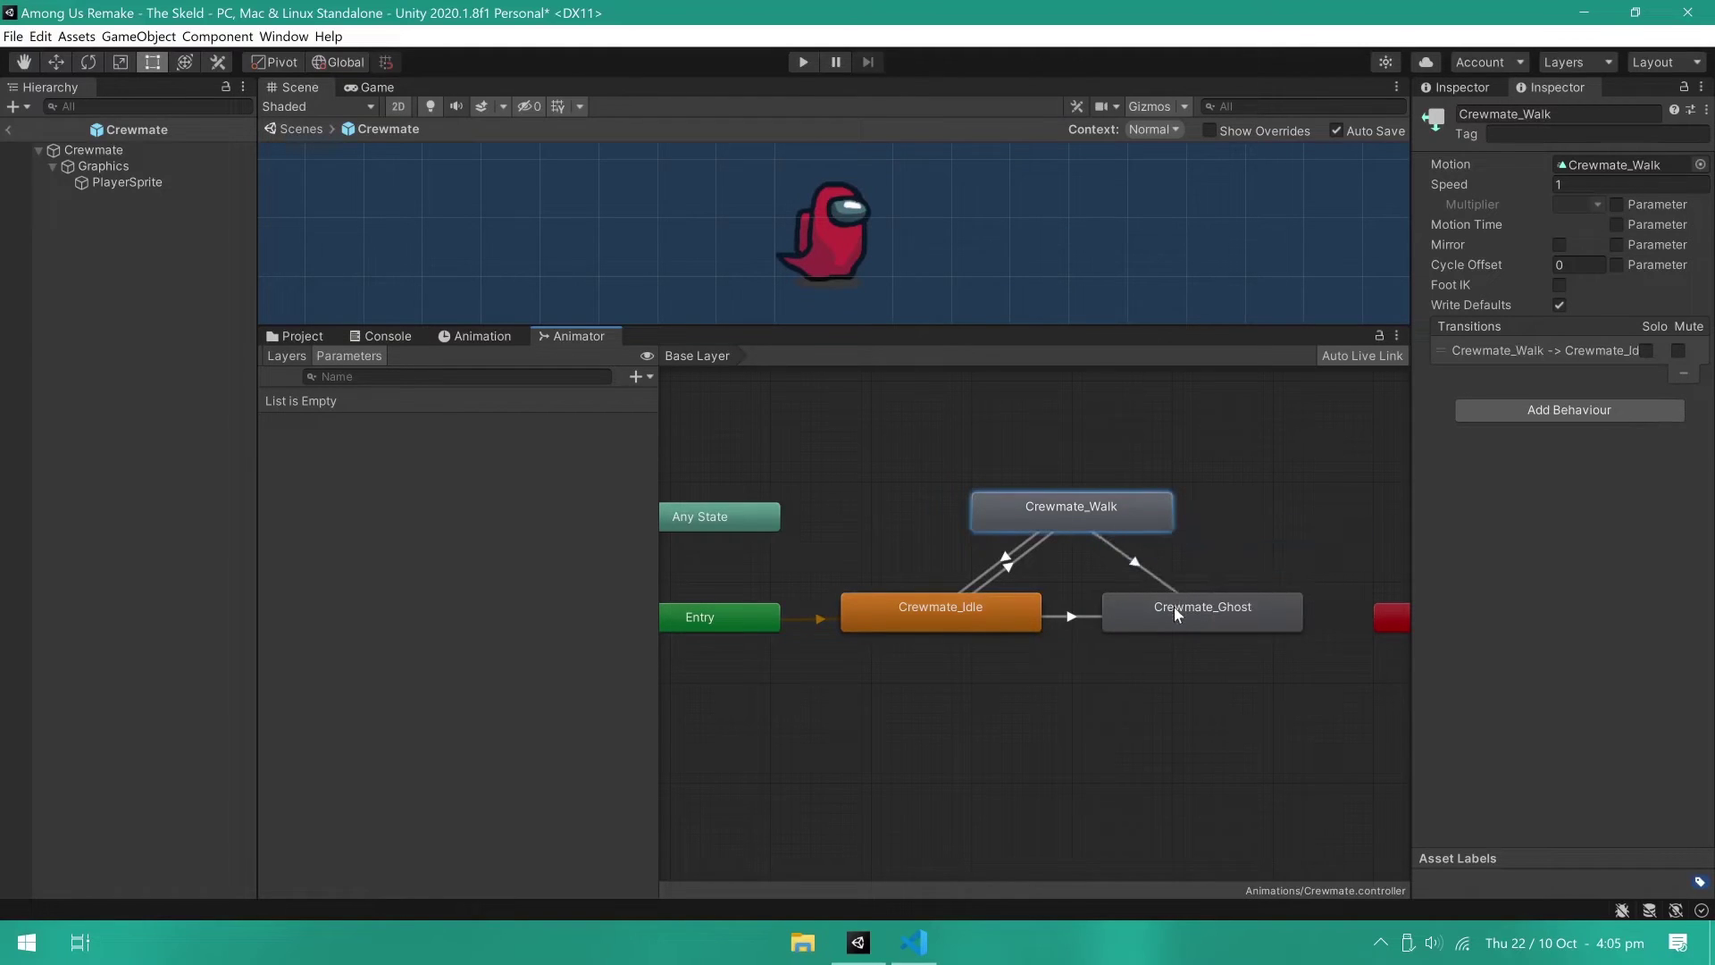
left_click(1174, 608)
Step: Add two Bool animator parameters named isWalking and isDead
left_click(639, 381)
left_click(677, 443)
type("isWalking")
key("Return")
left_click(636, 379)
left_click(678, 443)
type("isDead")
key("Return")
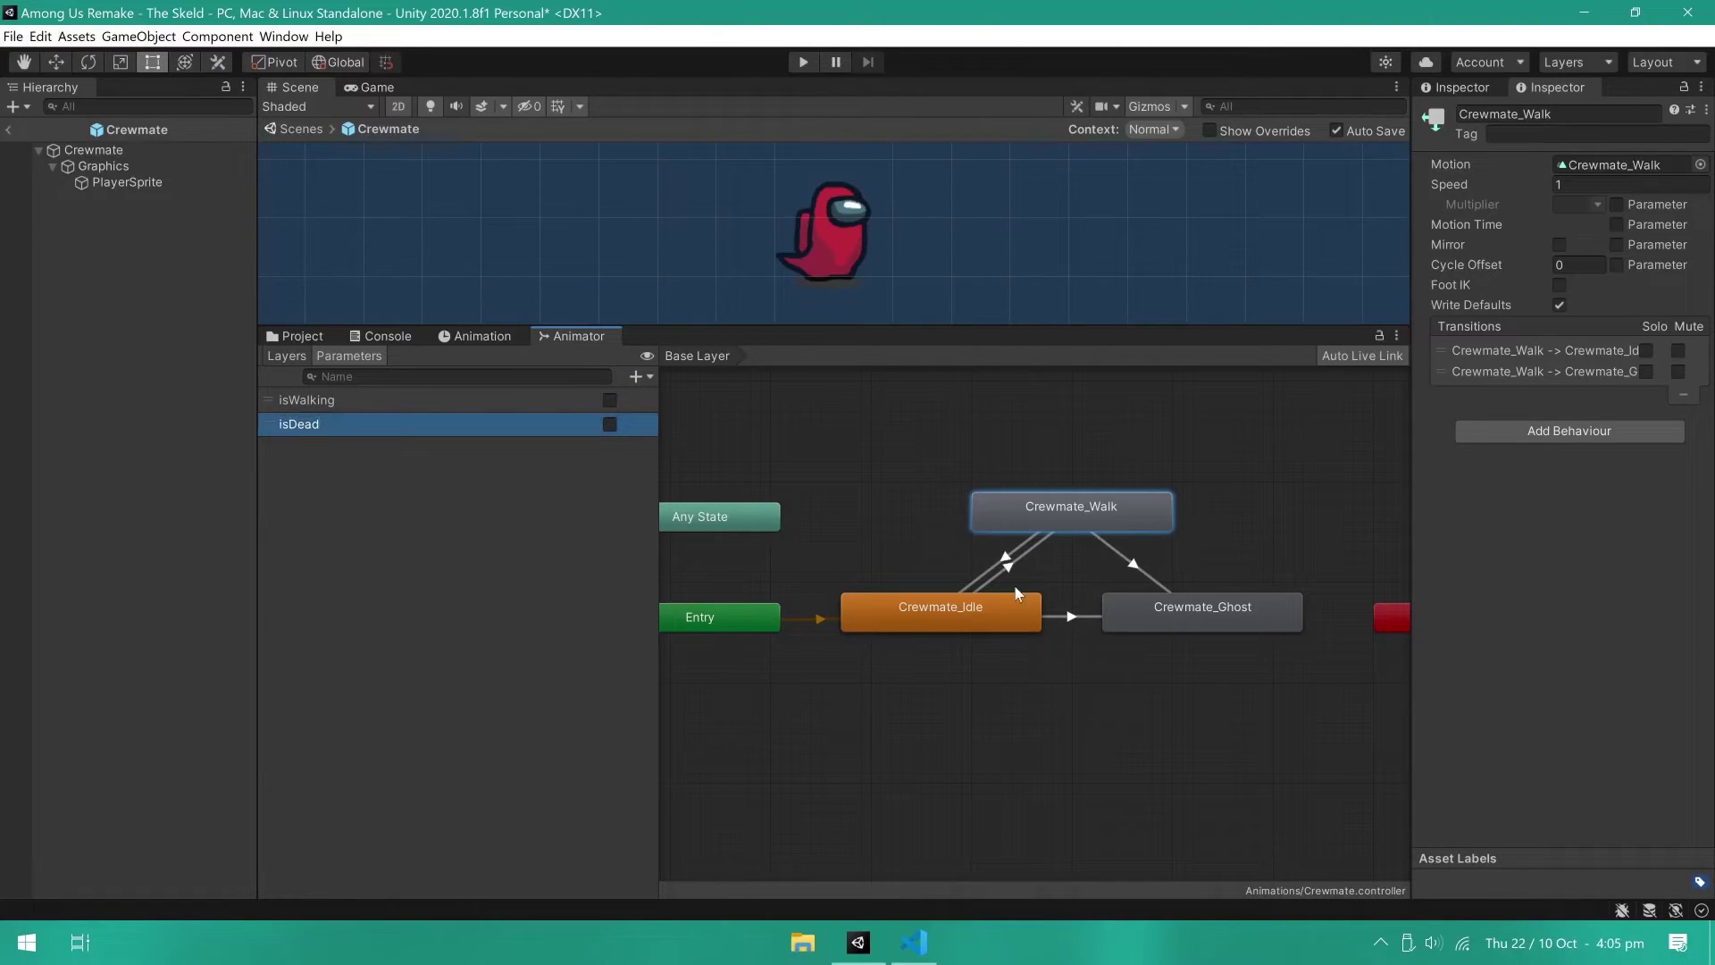
Step: Make Idle→Walk instant: no exit time, duration 0, condition isWalking
left_click(1006, 571)
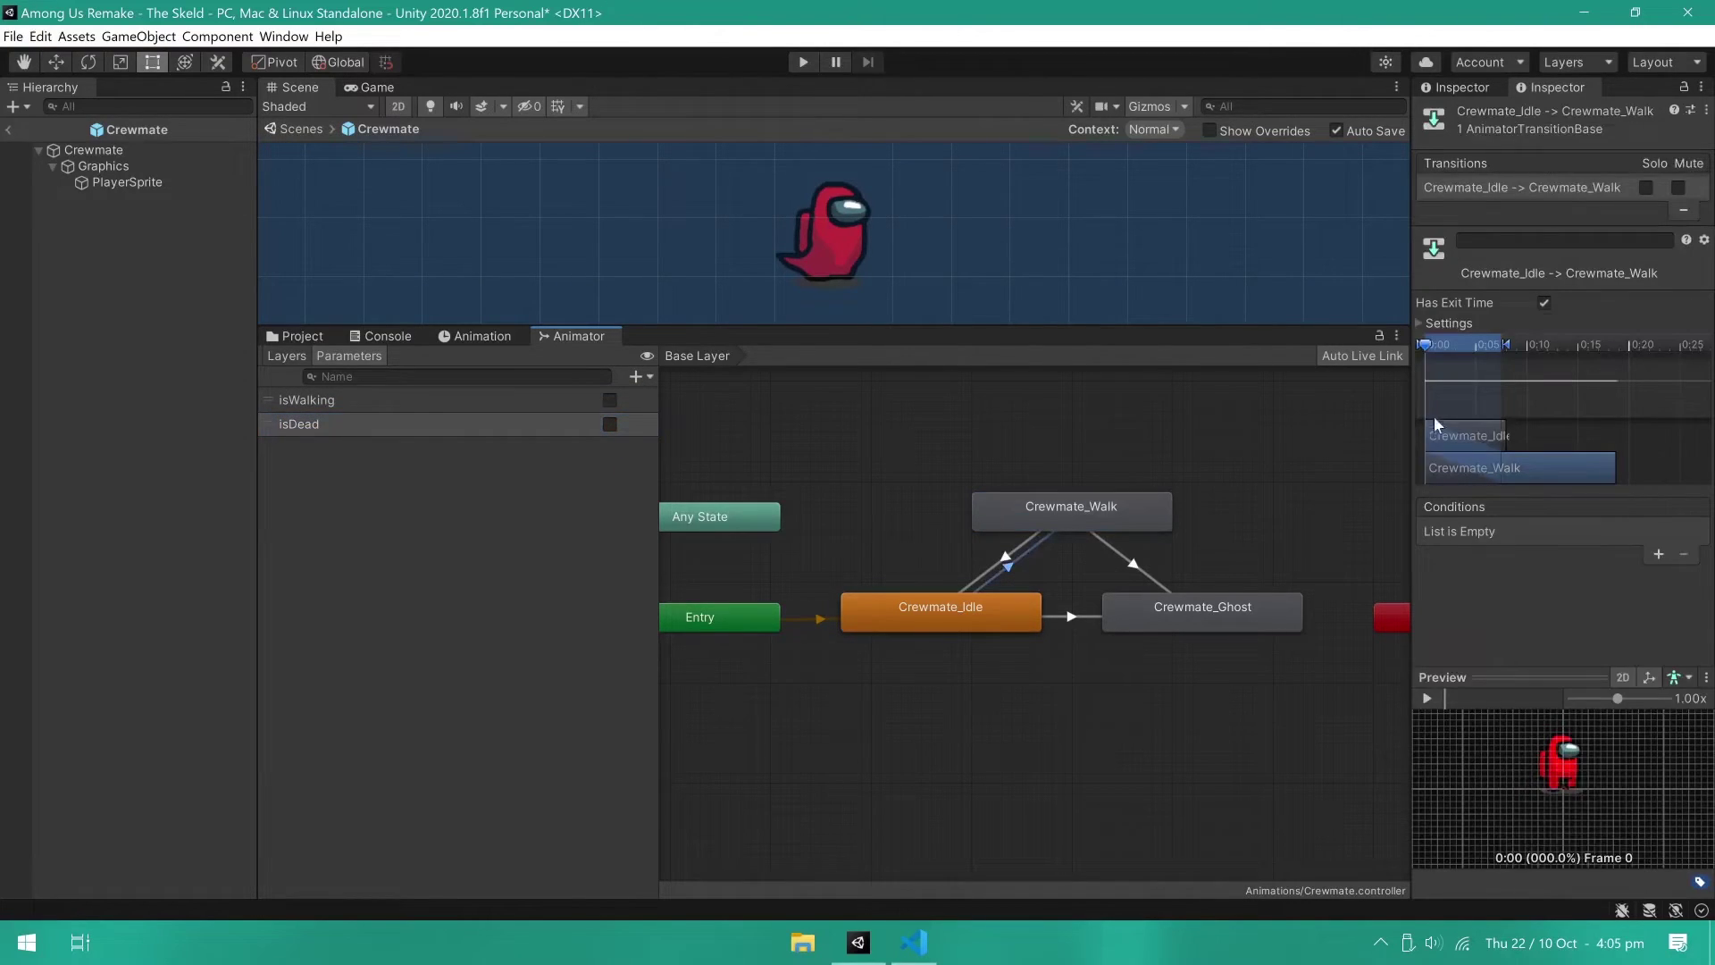
left_click(1544, 303)
left_click(1573, 383)
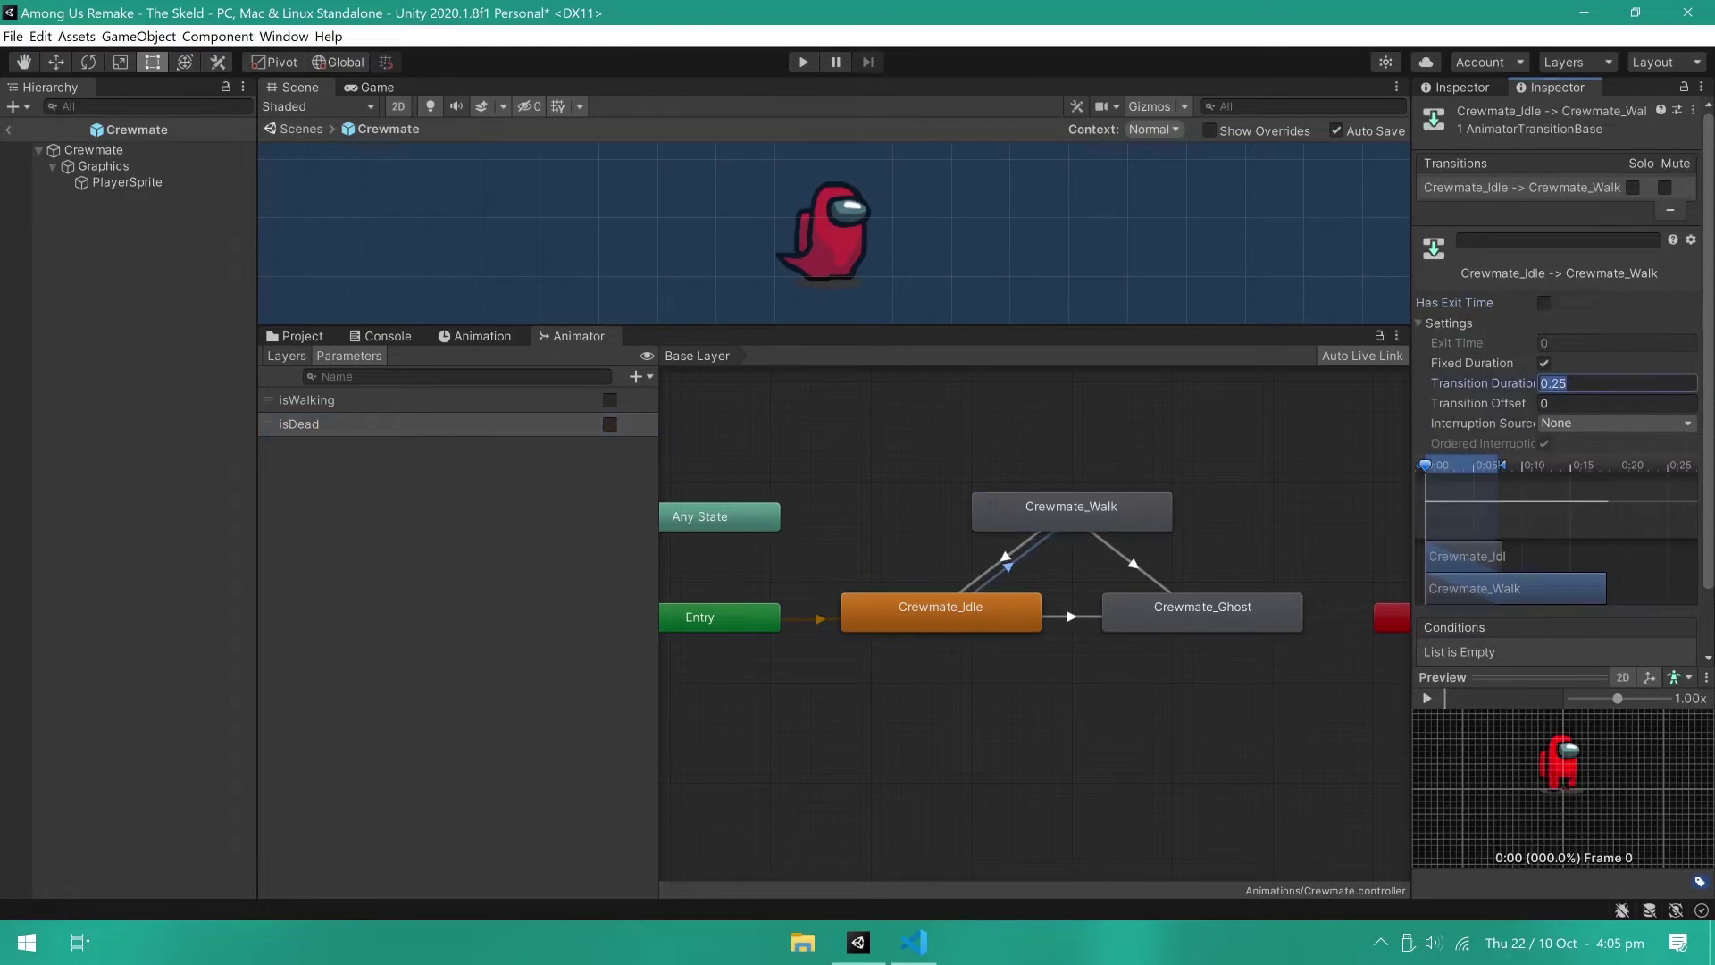
type("0")
scroll(1635, 592, "down", 1)
left_click(1651, 617)
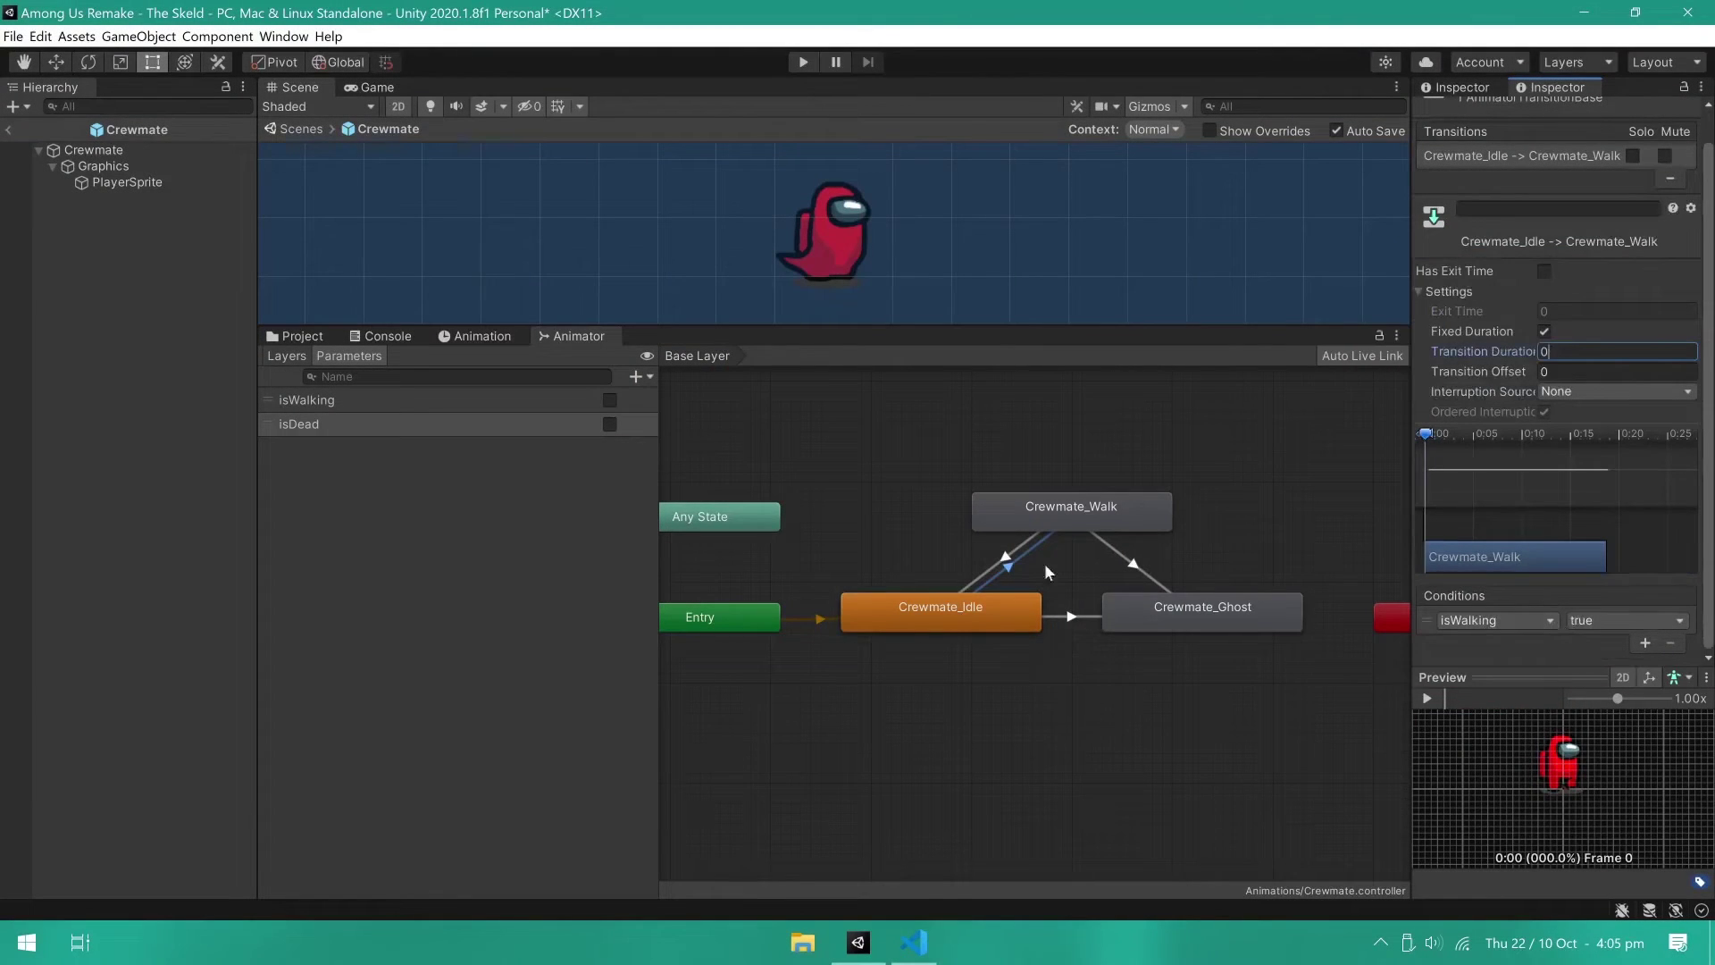
Step: Make Walk→Idle instant with duration 0, requiring isWalking to be false
left_click(995, 565)
left_click(1544, 271)
left_click(1617, 352)
type("0")
left_click(1659, 522)
left_click(1635, 498)
left_click(1607, 542)
Step: Give the Idle→Ghost and Walk→Ghost transitions no exit time, duration 0 and an isDead condition
left_click(1072, 617)
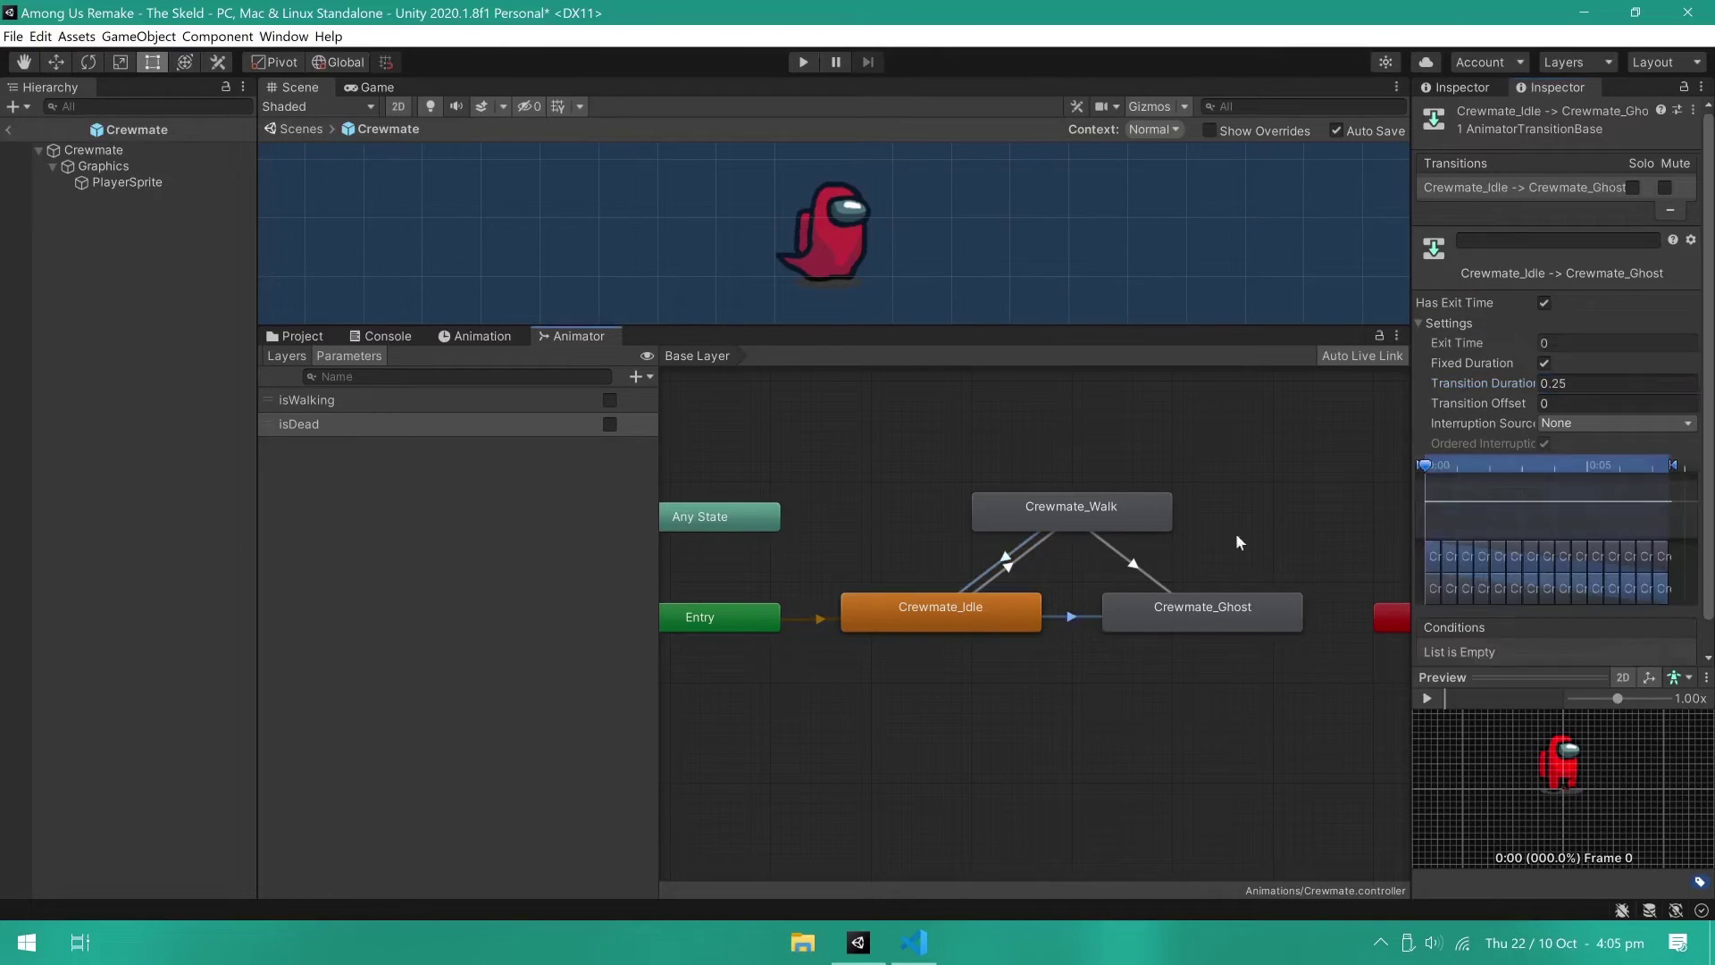
left_click(1544, 302)
left_click(1647, 629)
left_click(1542, 620)
left_click(1479, 685)
left_click(1133, 565)
left_click(1544, 302)
left_click(1617, 382)
type("0")
left_click(1659, 523)
left_click(1526, 499)
left_click(1507, 581)
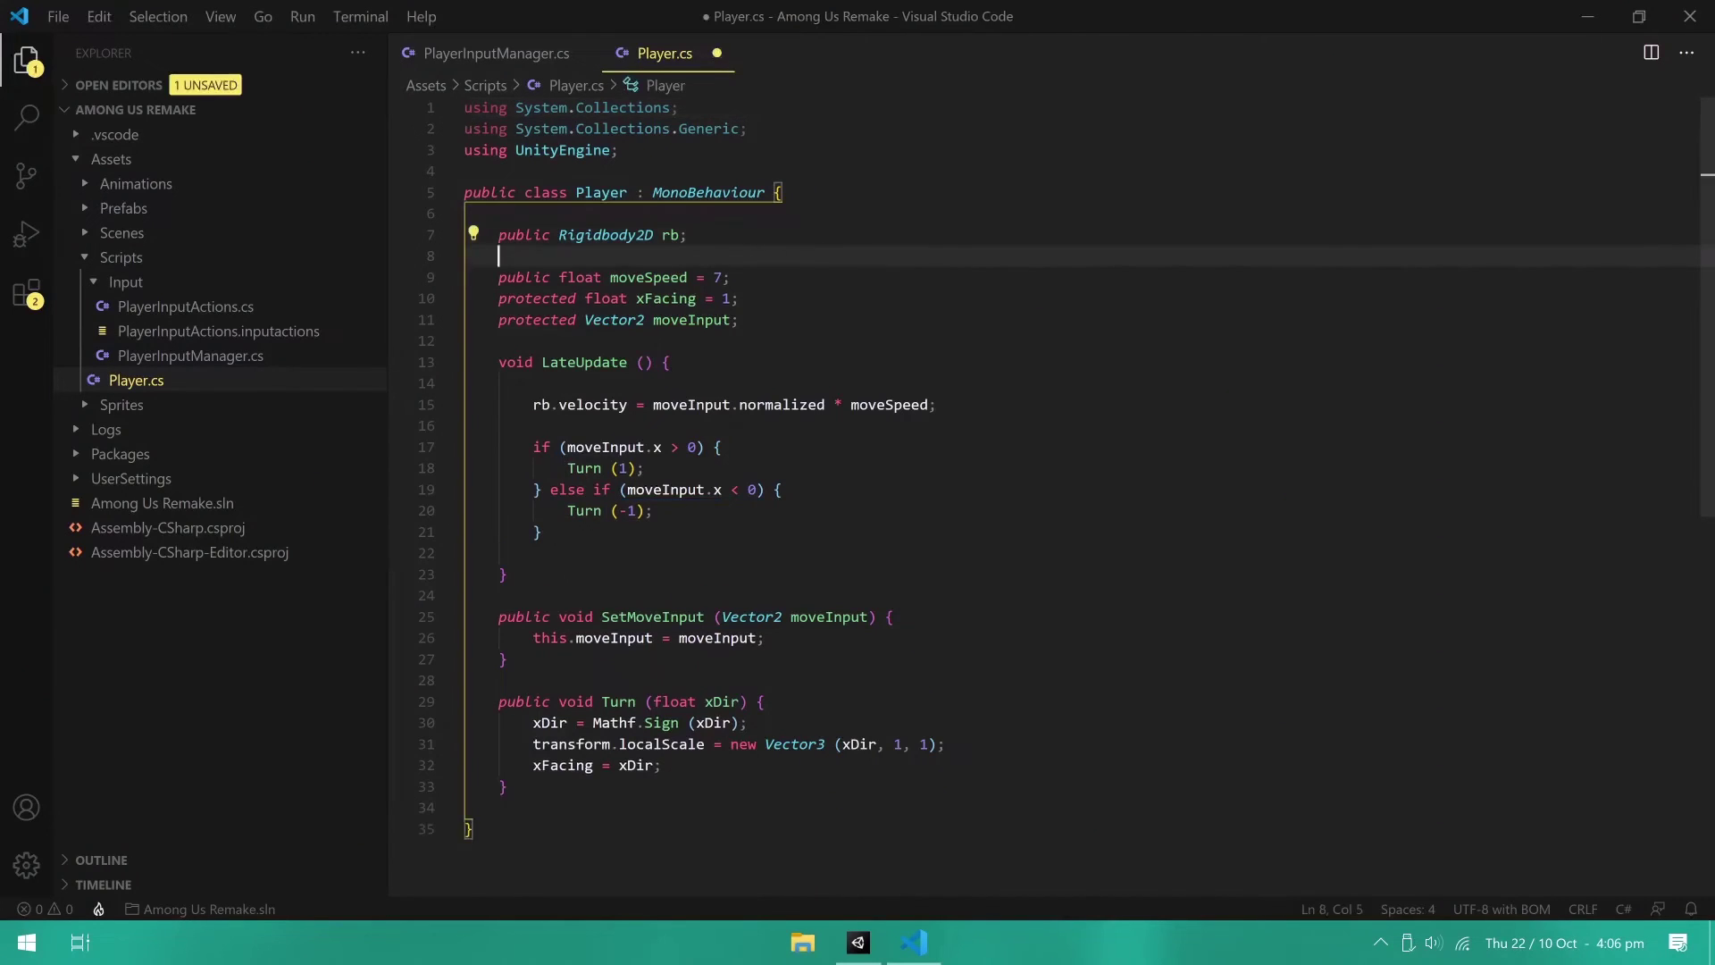
Step: Add a [Space] attribute and a 'protected bool isWalking;' field to Player.cs
key("Return")
key("Return")
type("[Space")
left_click(542, 595)
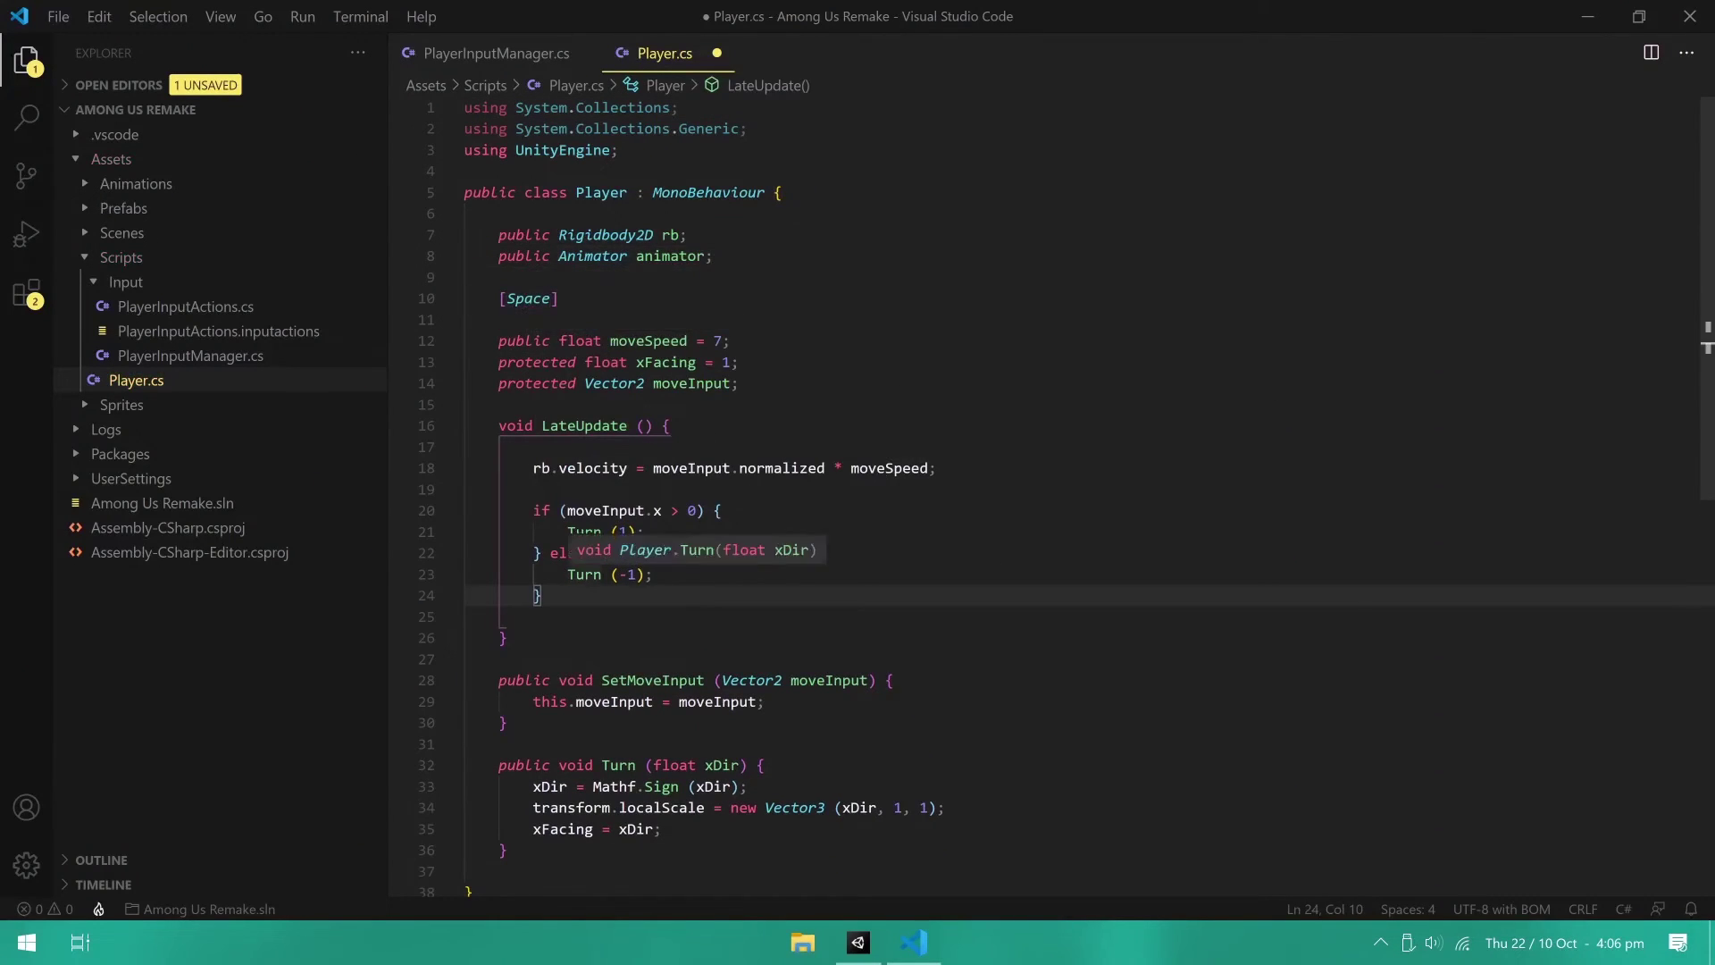
left_click(738, 382)
key("Return")
key("Return")
type("p")
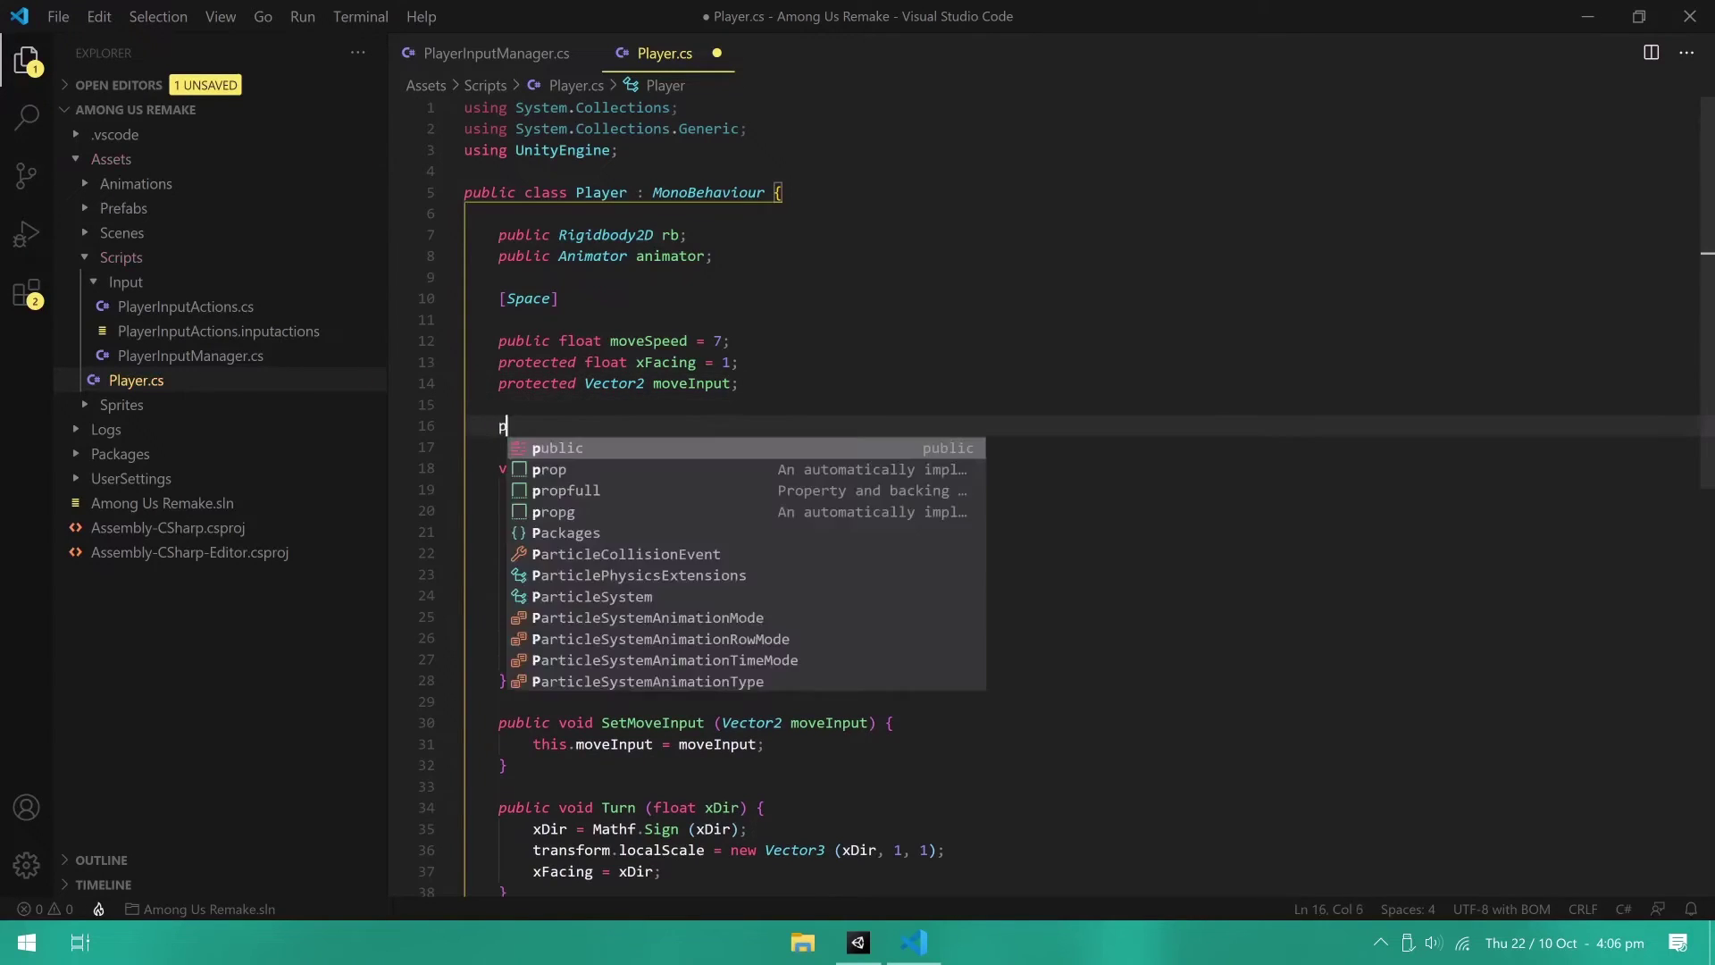
type("rotected bool isWalking;")
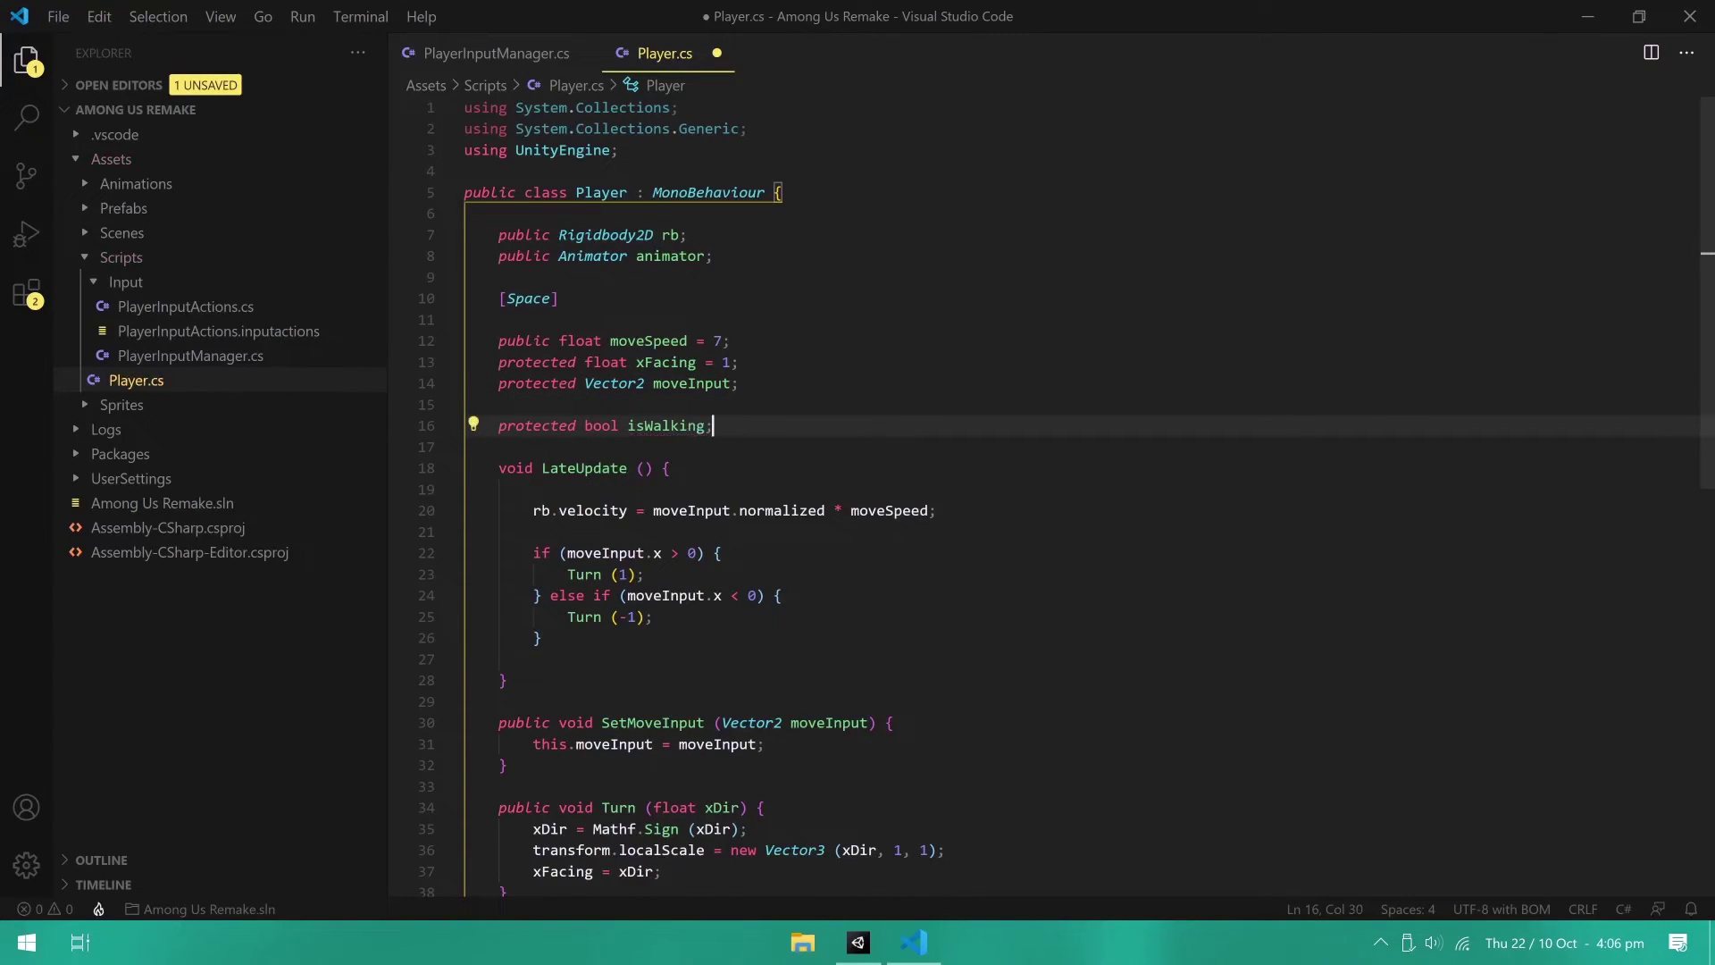
Step: In LateUpdate, set isWalking from rb.velocity.magnitude > 0.25f and pass it to animator.SetBool
left_click(541, 637)
key("Return")
key("Return")
type("isWalking = rb.velocity.magnitude > 0.25f;")
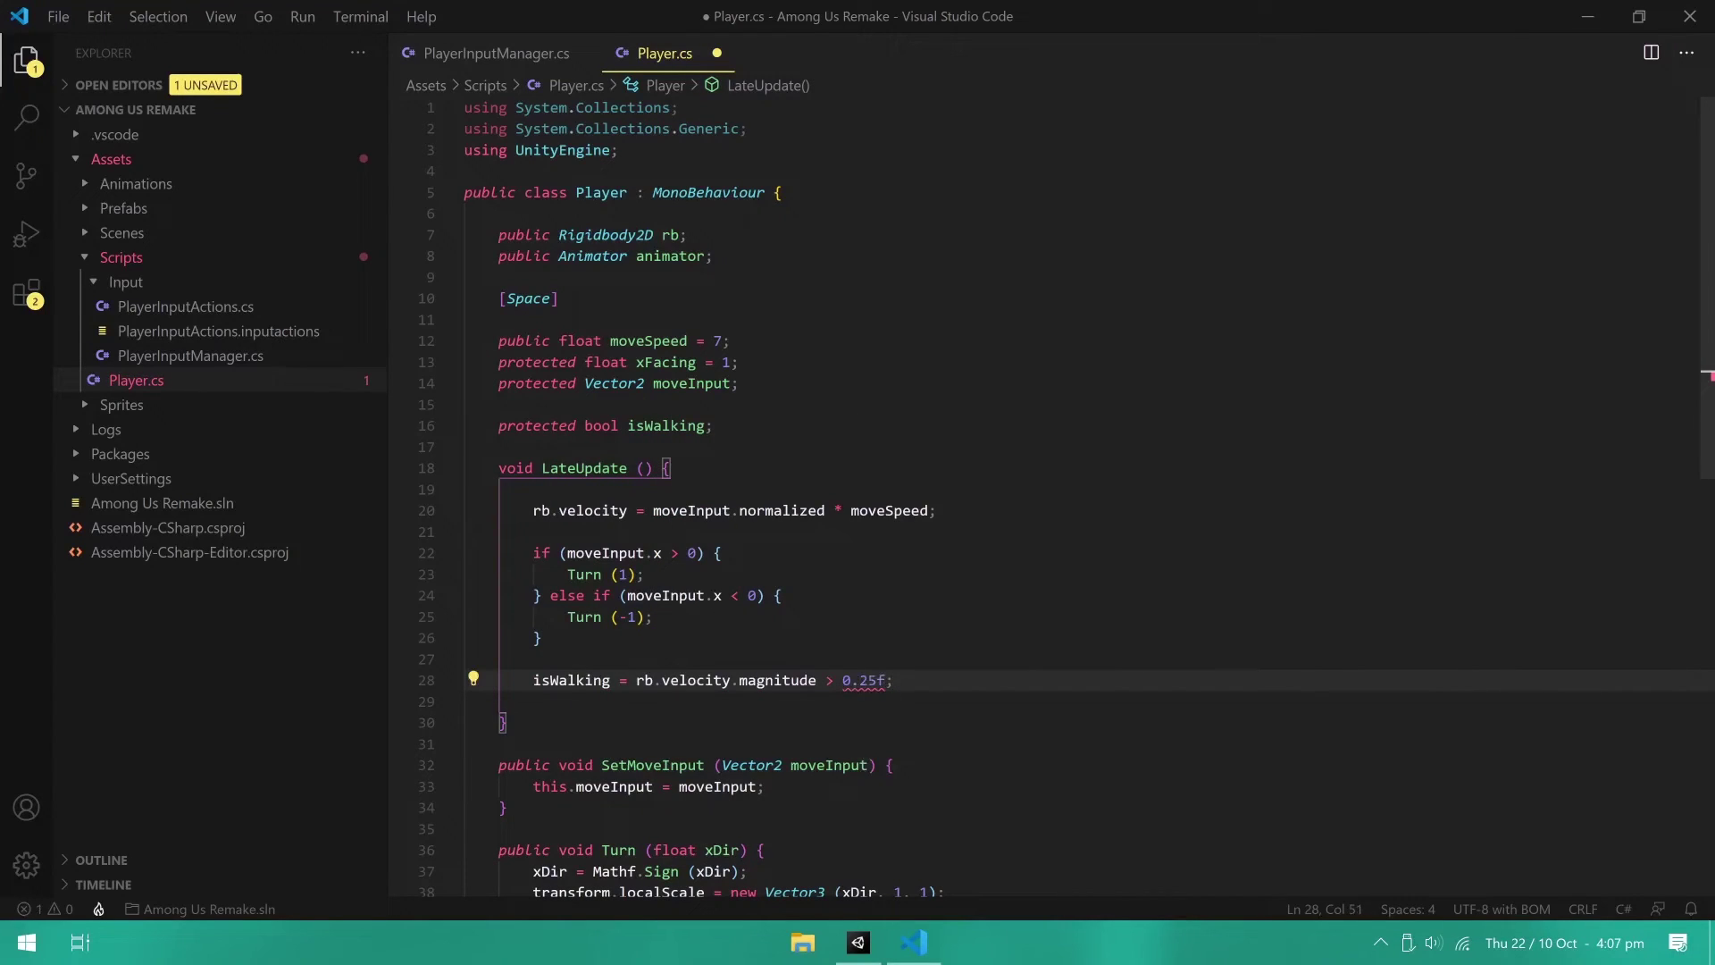
key("Return")
type("animator.SetBool (\"isWalking\", isWalking);")
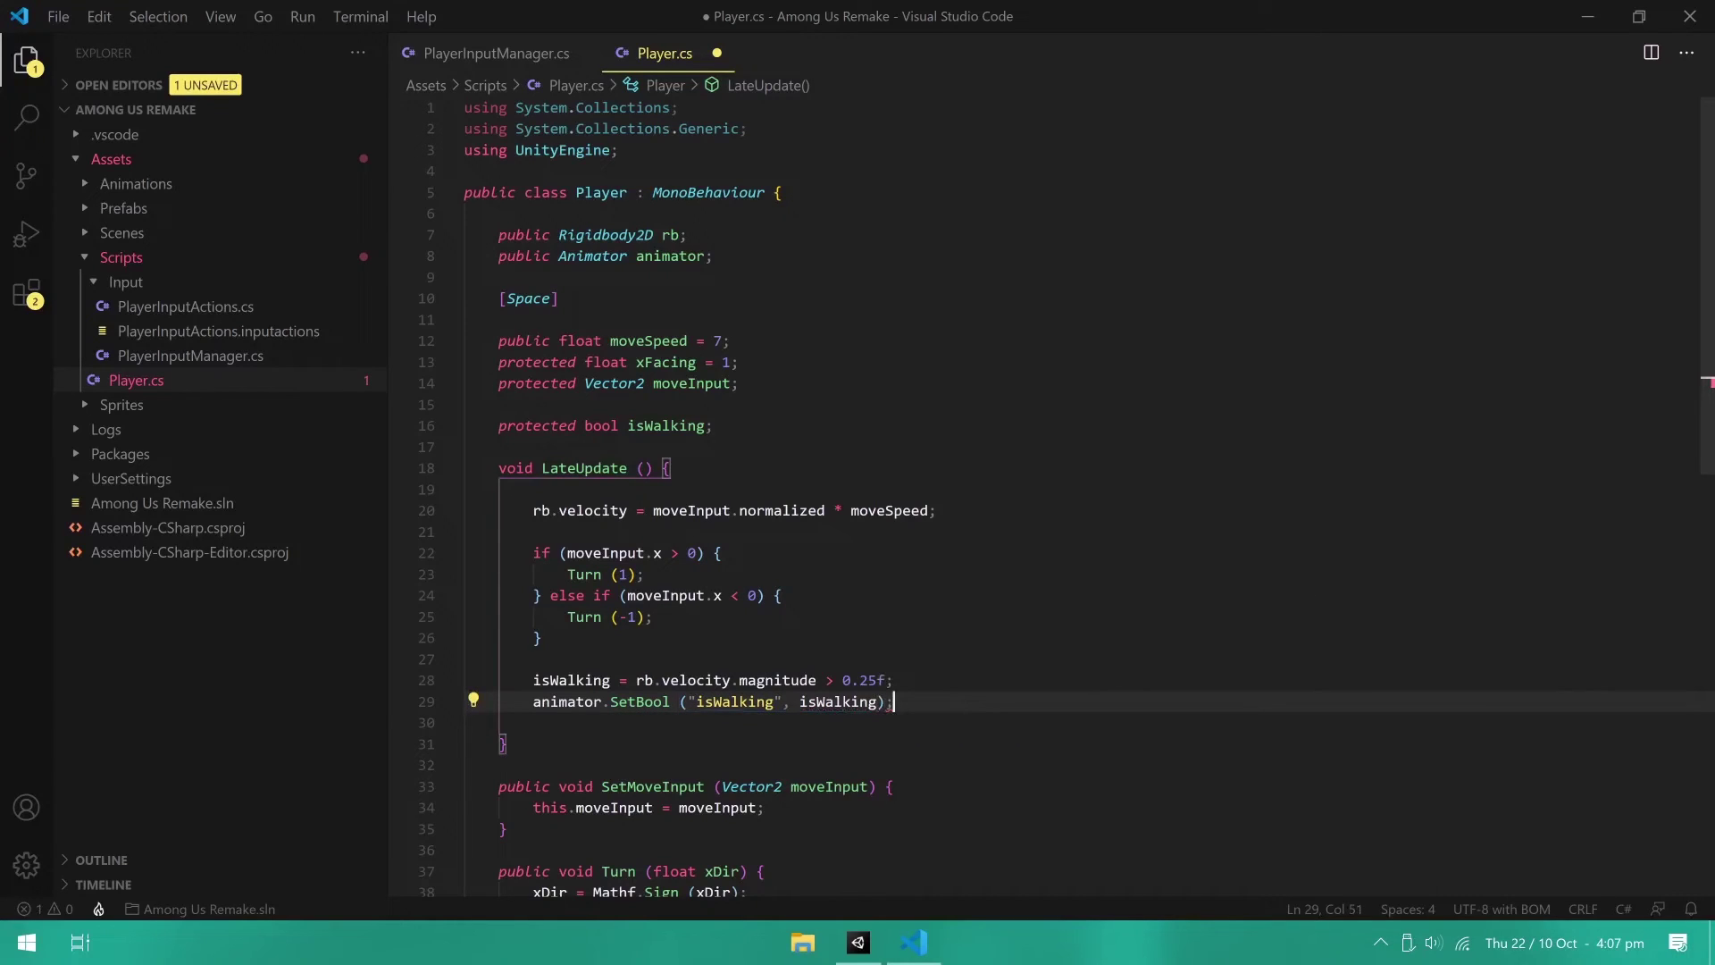
Step: Assign Graphics to the Player script's Animator field and return from prefab mode to the scene
key("alt+Tab")
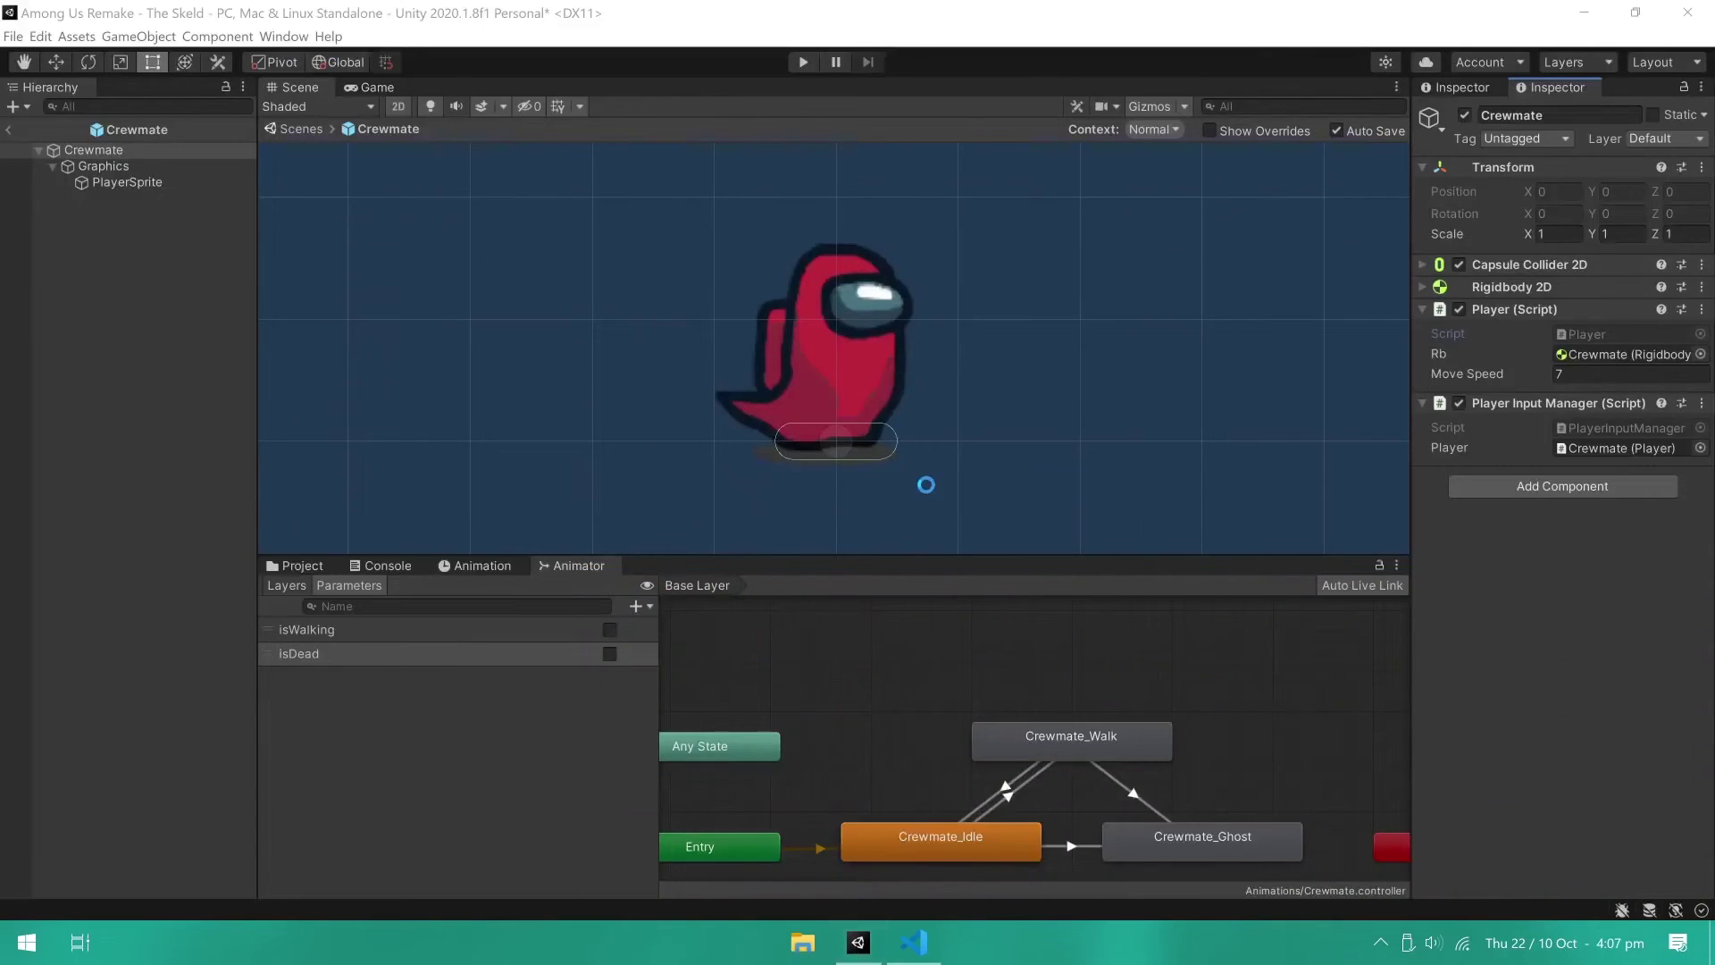
left_click_drag(107, 168, 1587, 378)
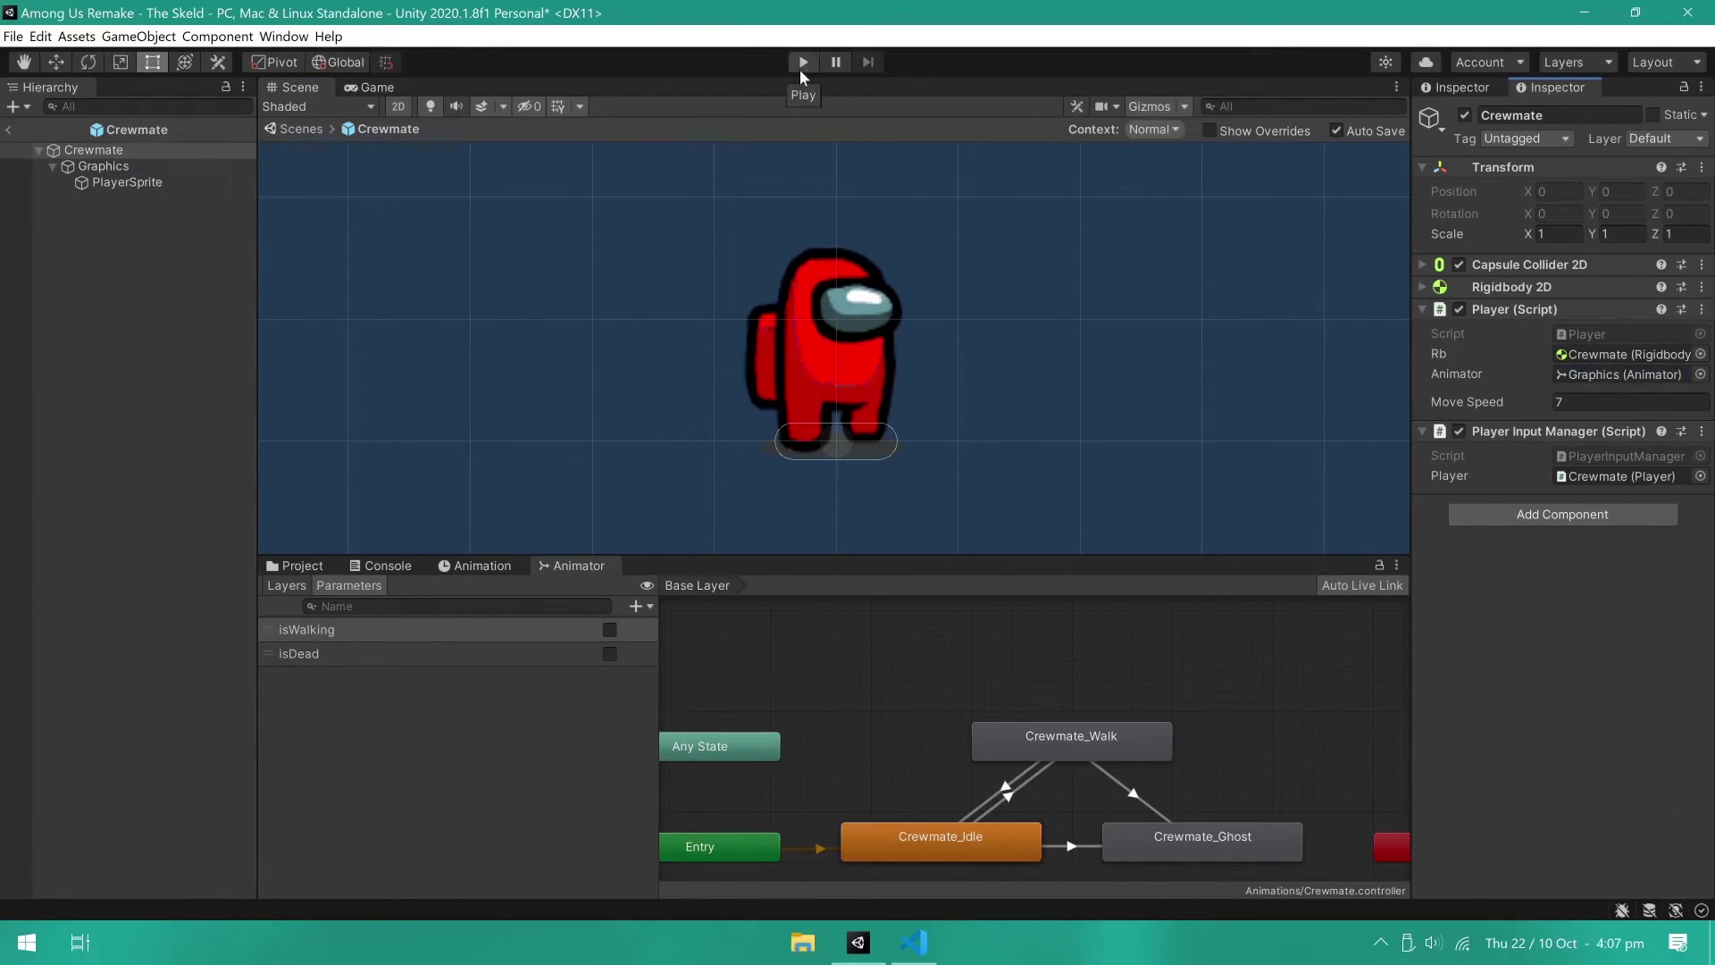
left_click(8, 129)
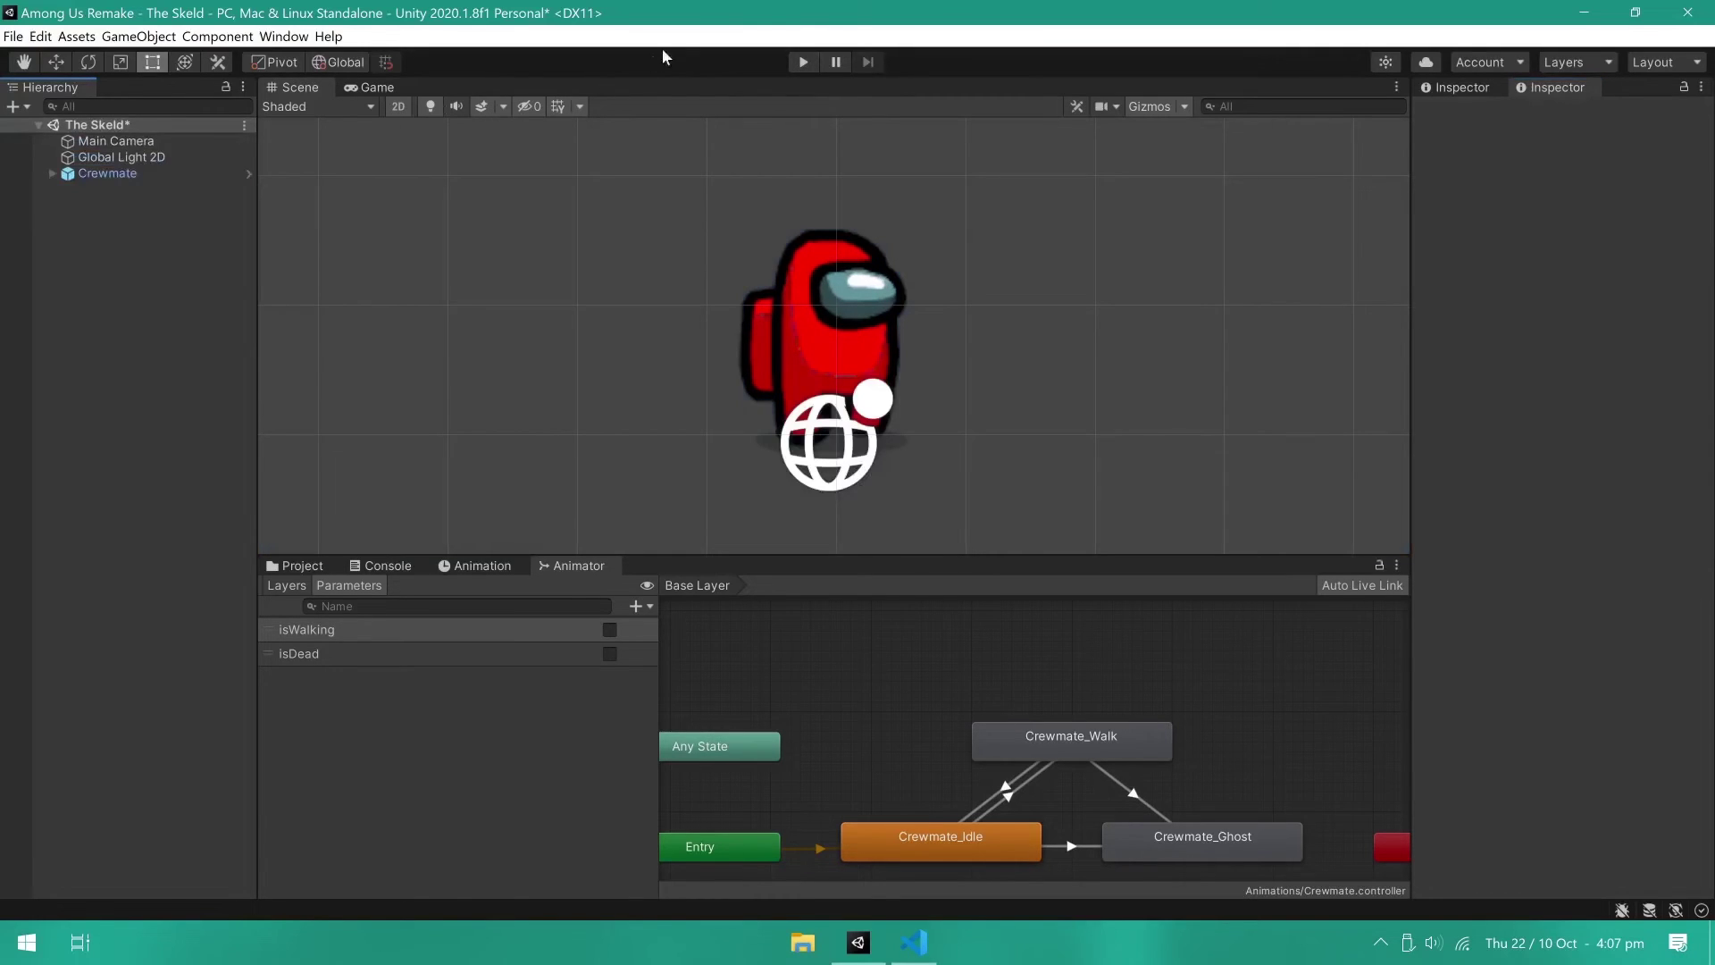
Step: Enter play mode and walk the crewmate around with the WASD keys
left_click(791, 61)
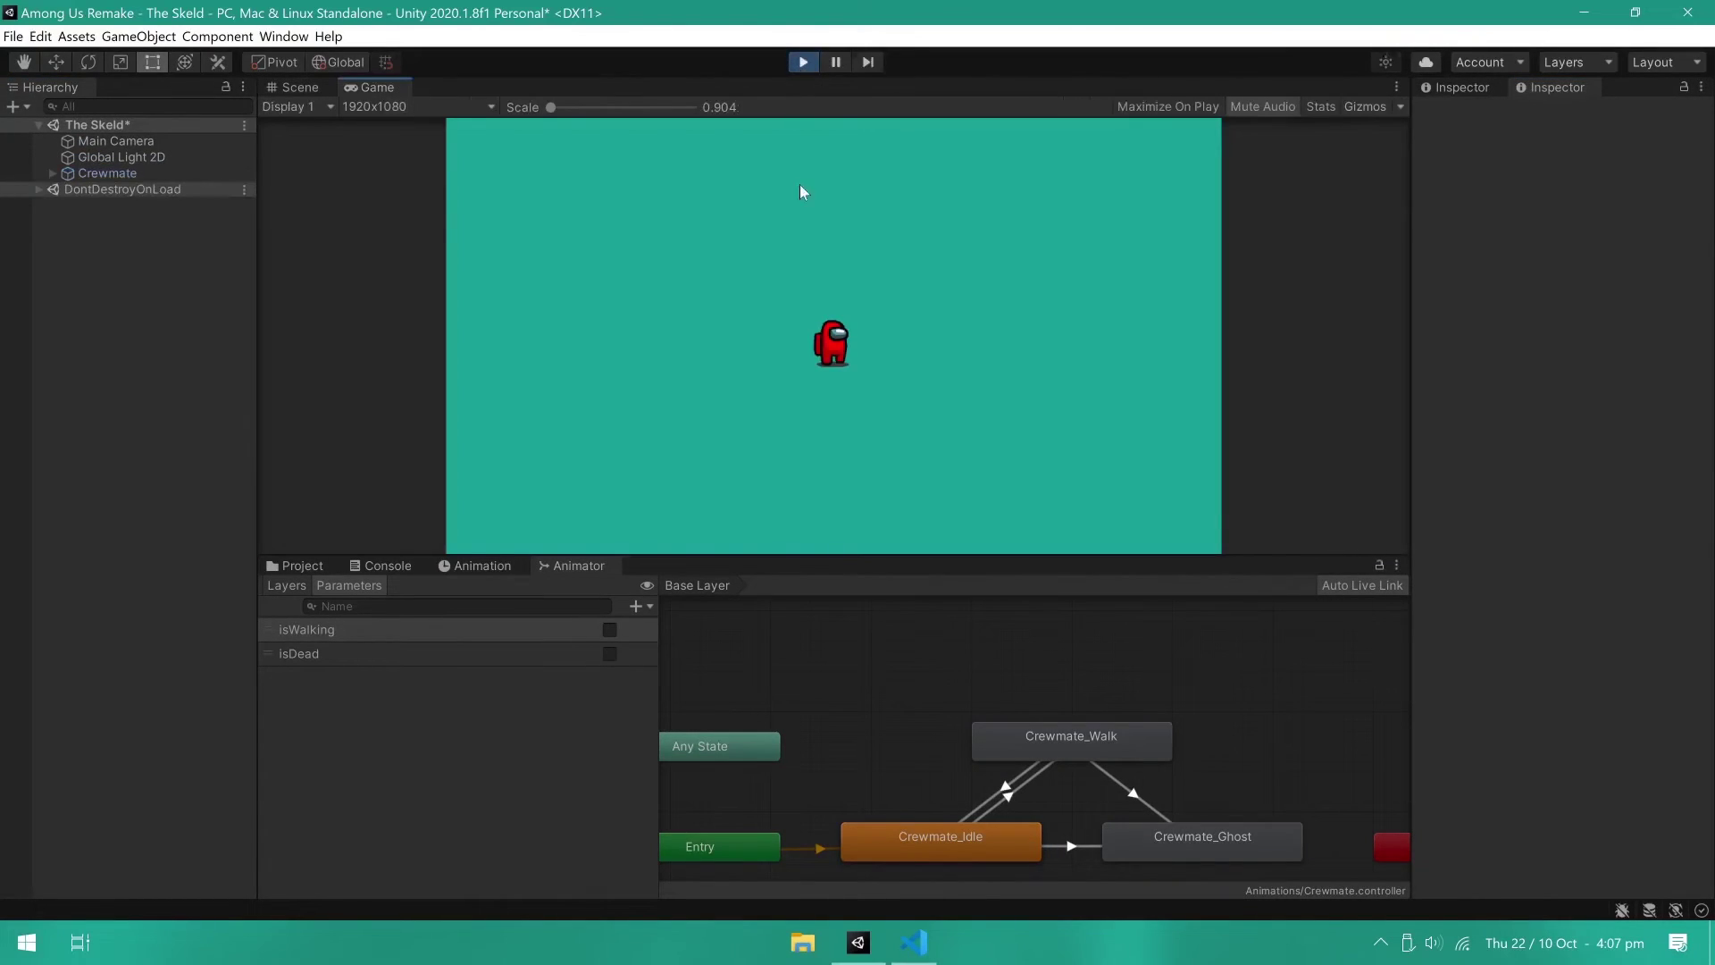
key("w")
key("a")
key("s")
left_click_drag(1141, 557, 1141, 684)
key("d")
key("s")
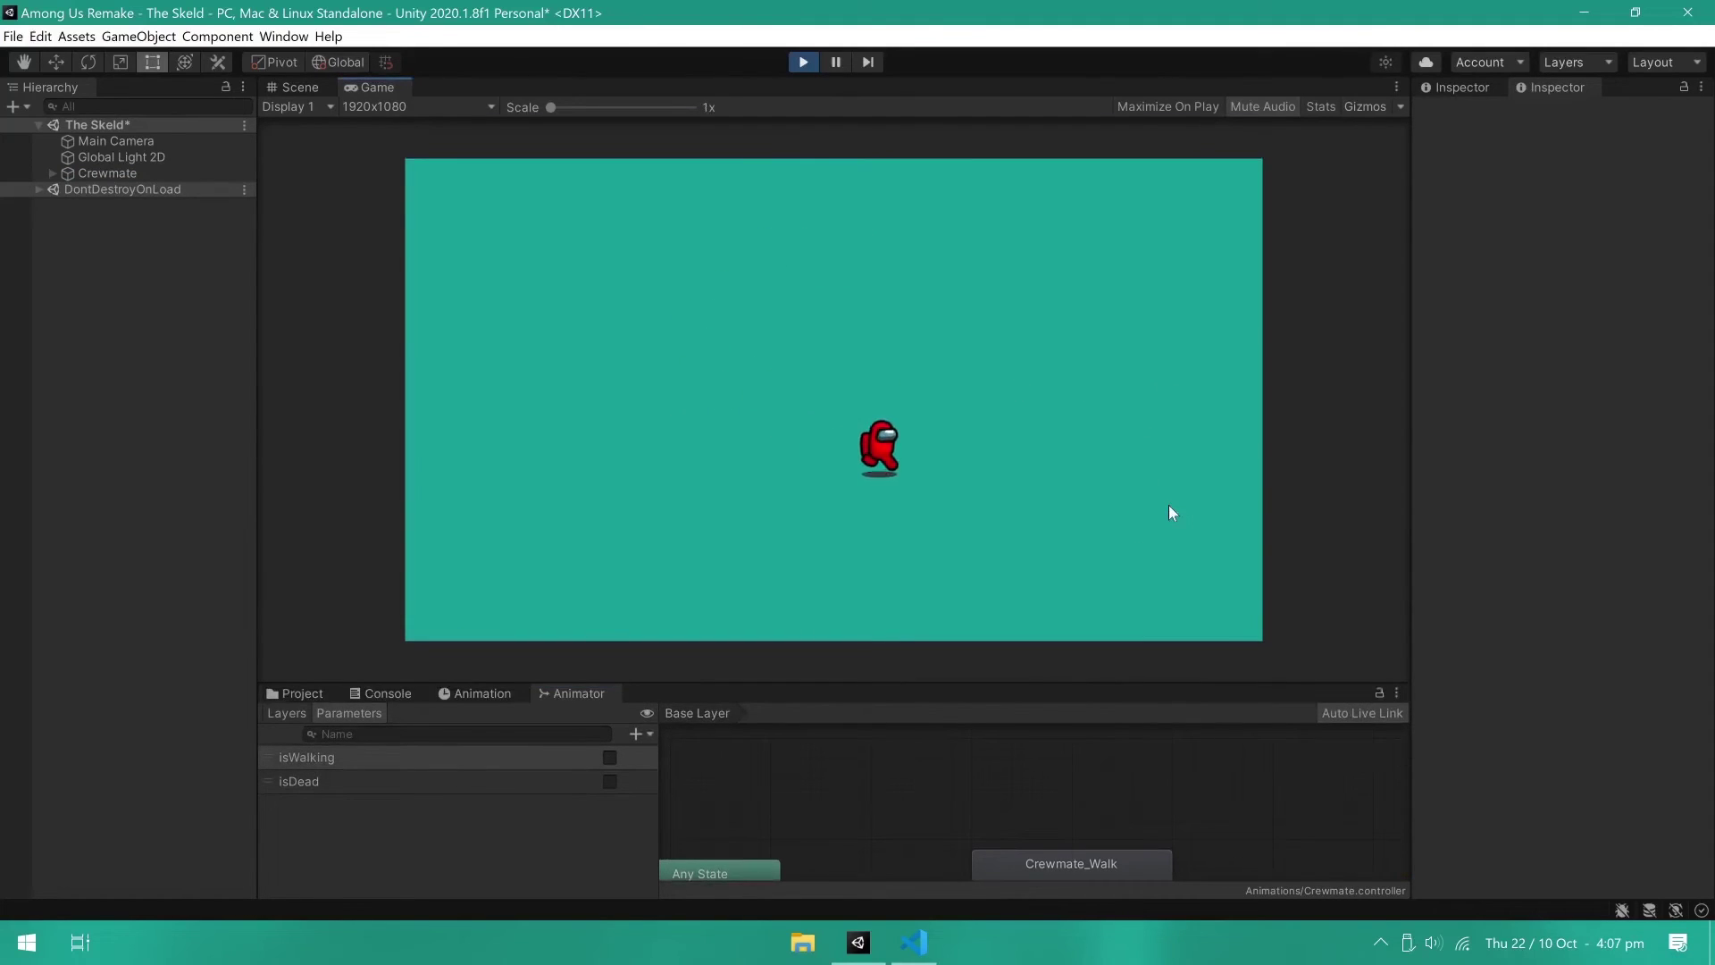
key("w")
key("w")
key("a")
key("s")
key("d")
key("a")
key("w")
key("d")
key("s")
Step: Select the Crewmate's Graphics child to watch its live Animator while walking
left_click(131, 174)
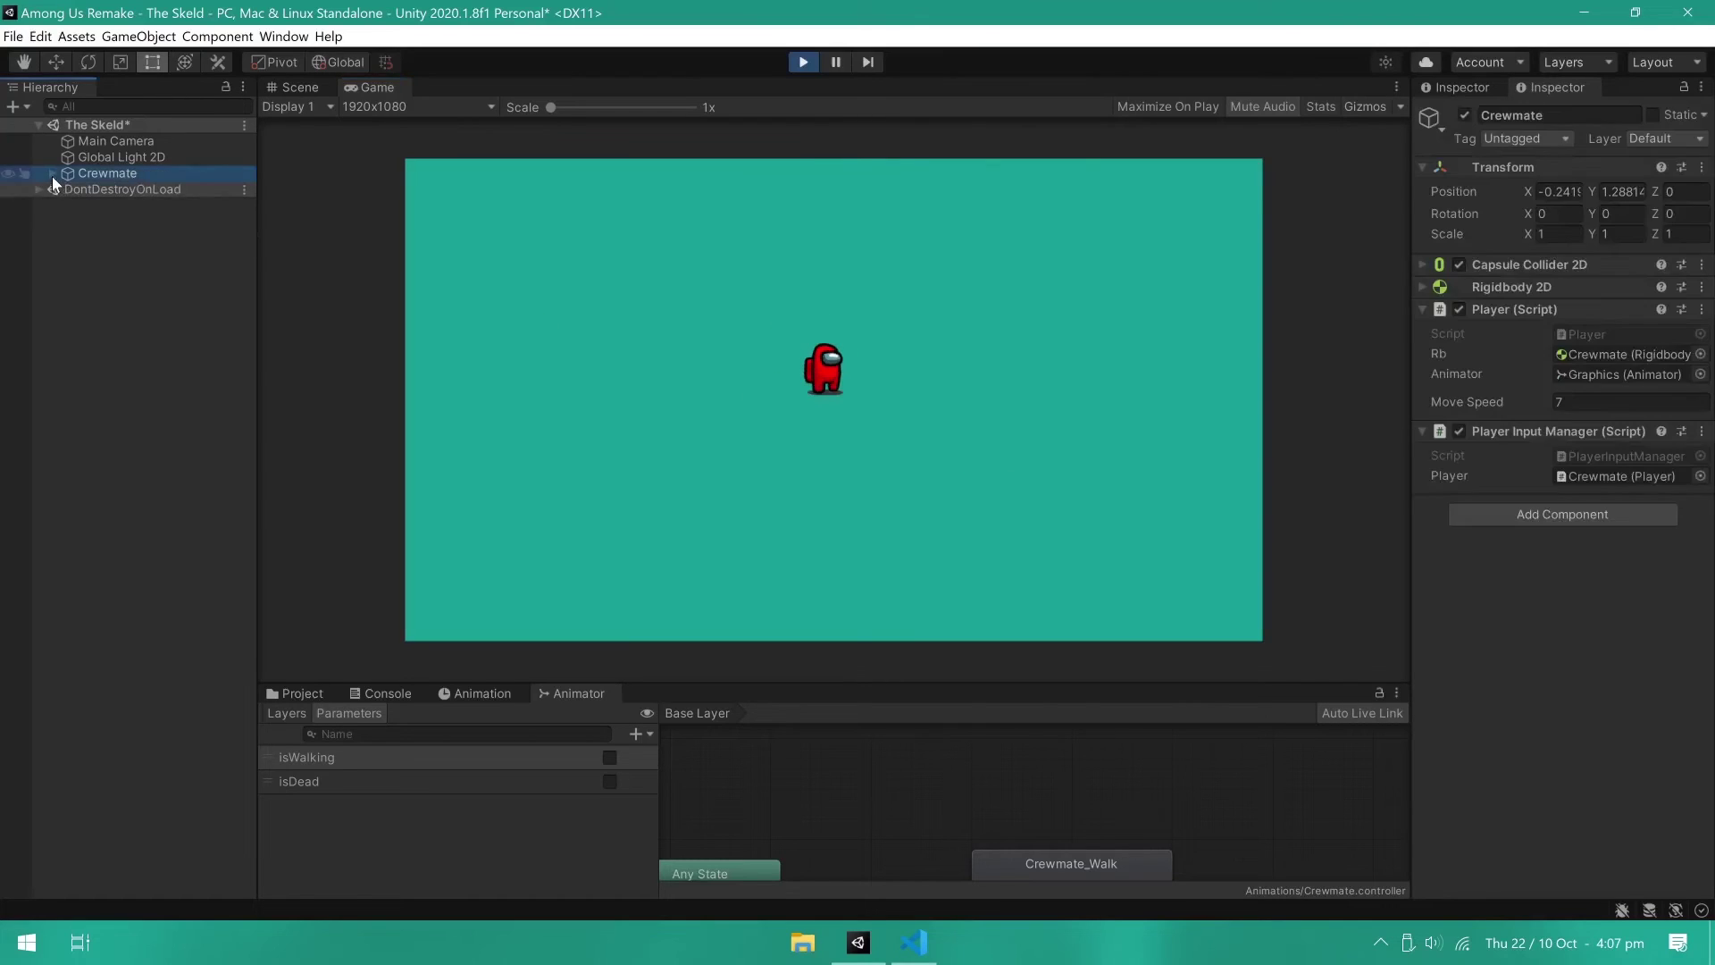
left_click(52, 174)
left_click(117, 189)
scroll(1177, 827, "down", 2)
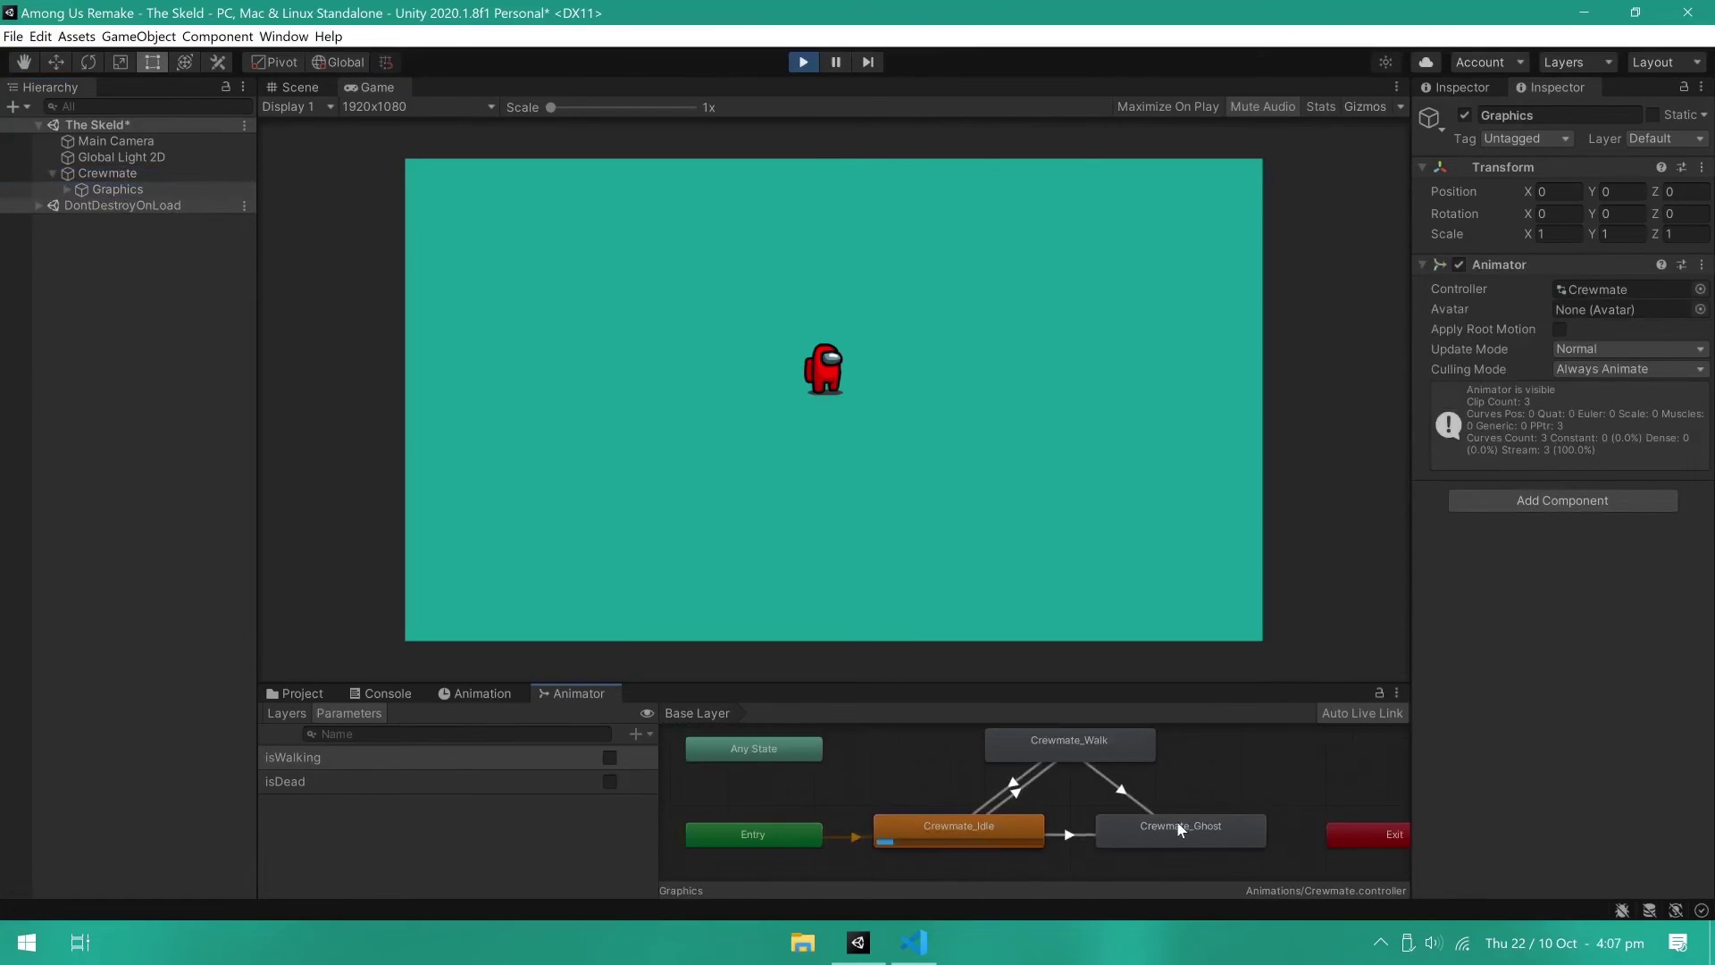
left_click(1041, 412)
key("d")
key("s")
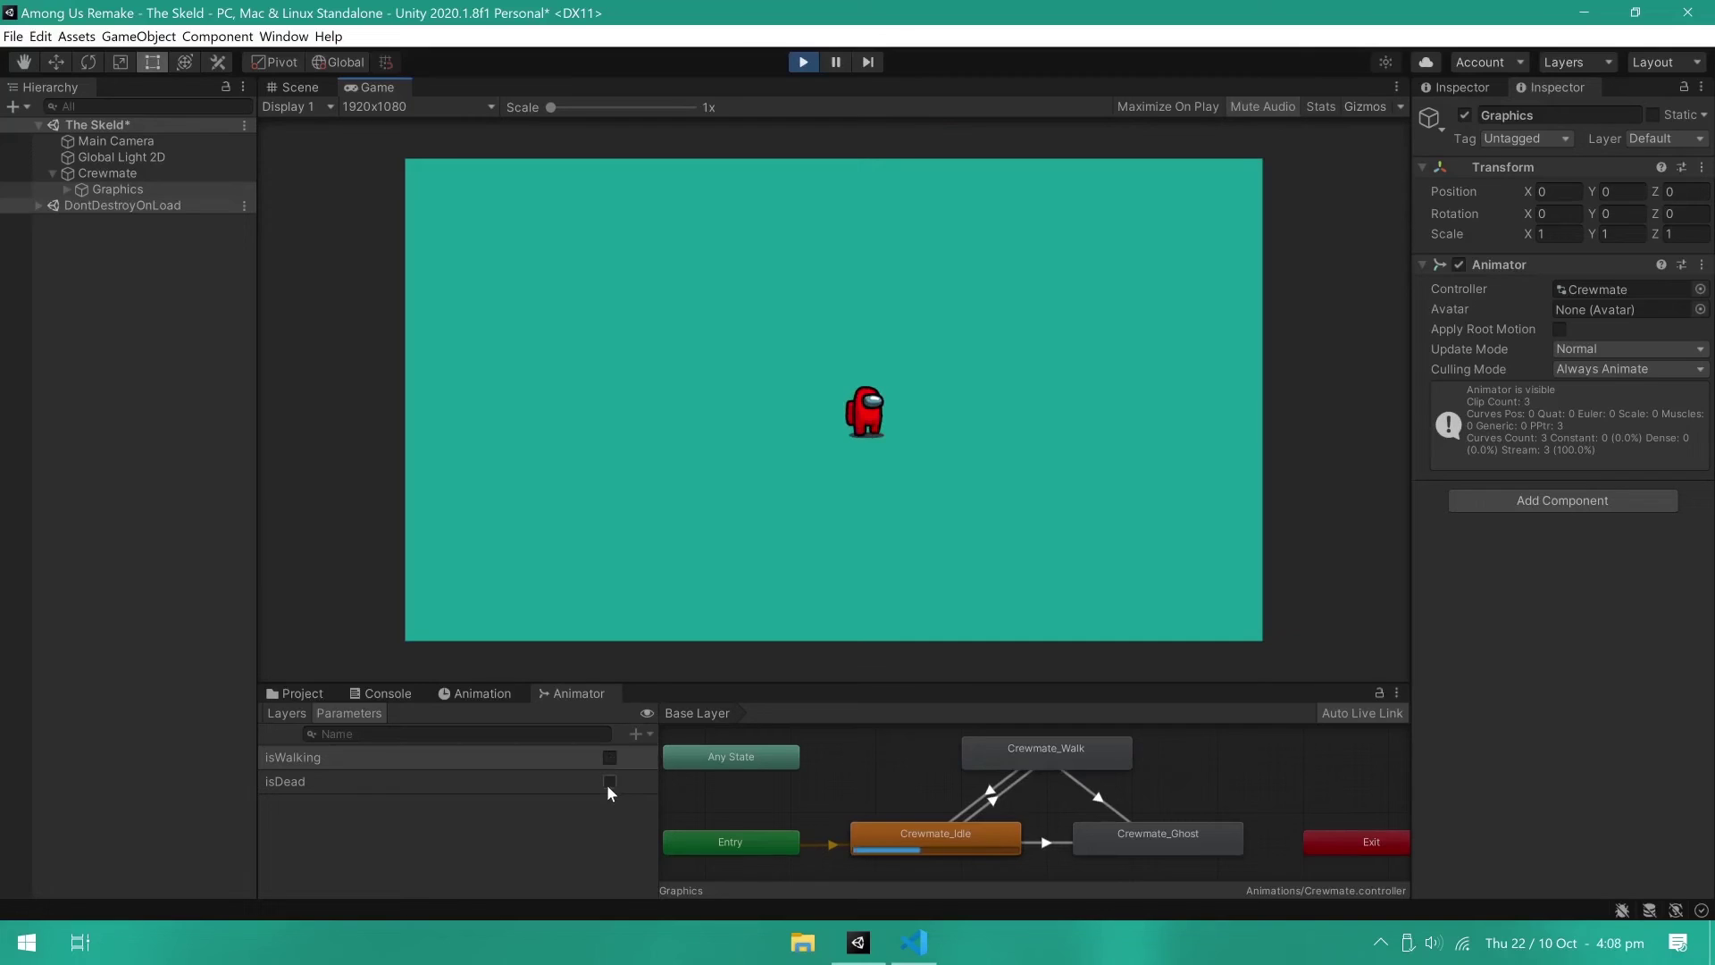